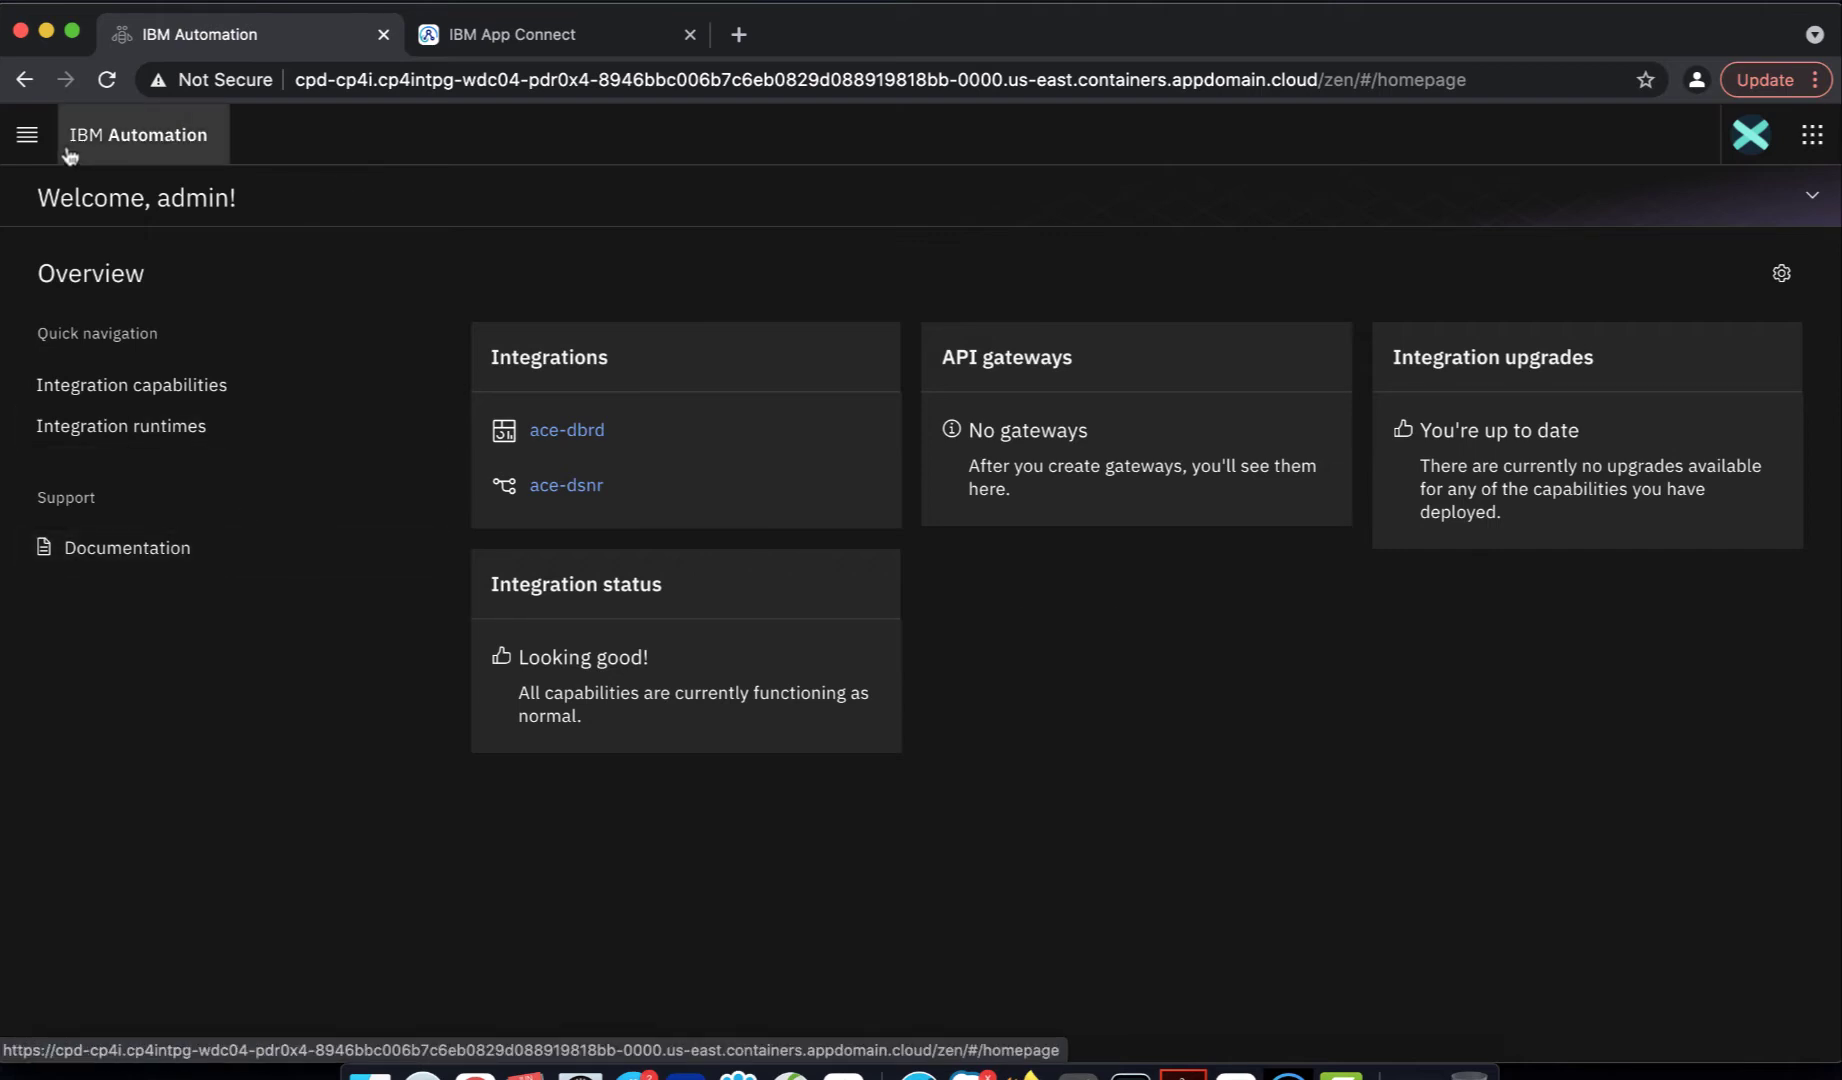
- Show the App Connect integrations dashboard, then bring up the Toolkit's aceonly message flow
{"action": "left_click", "coordinate": [27, 138]}
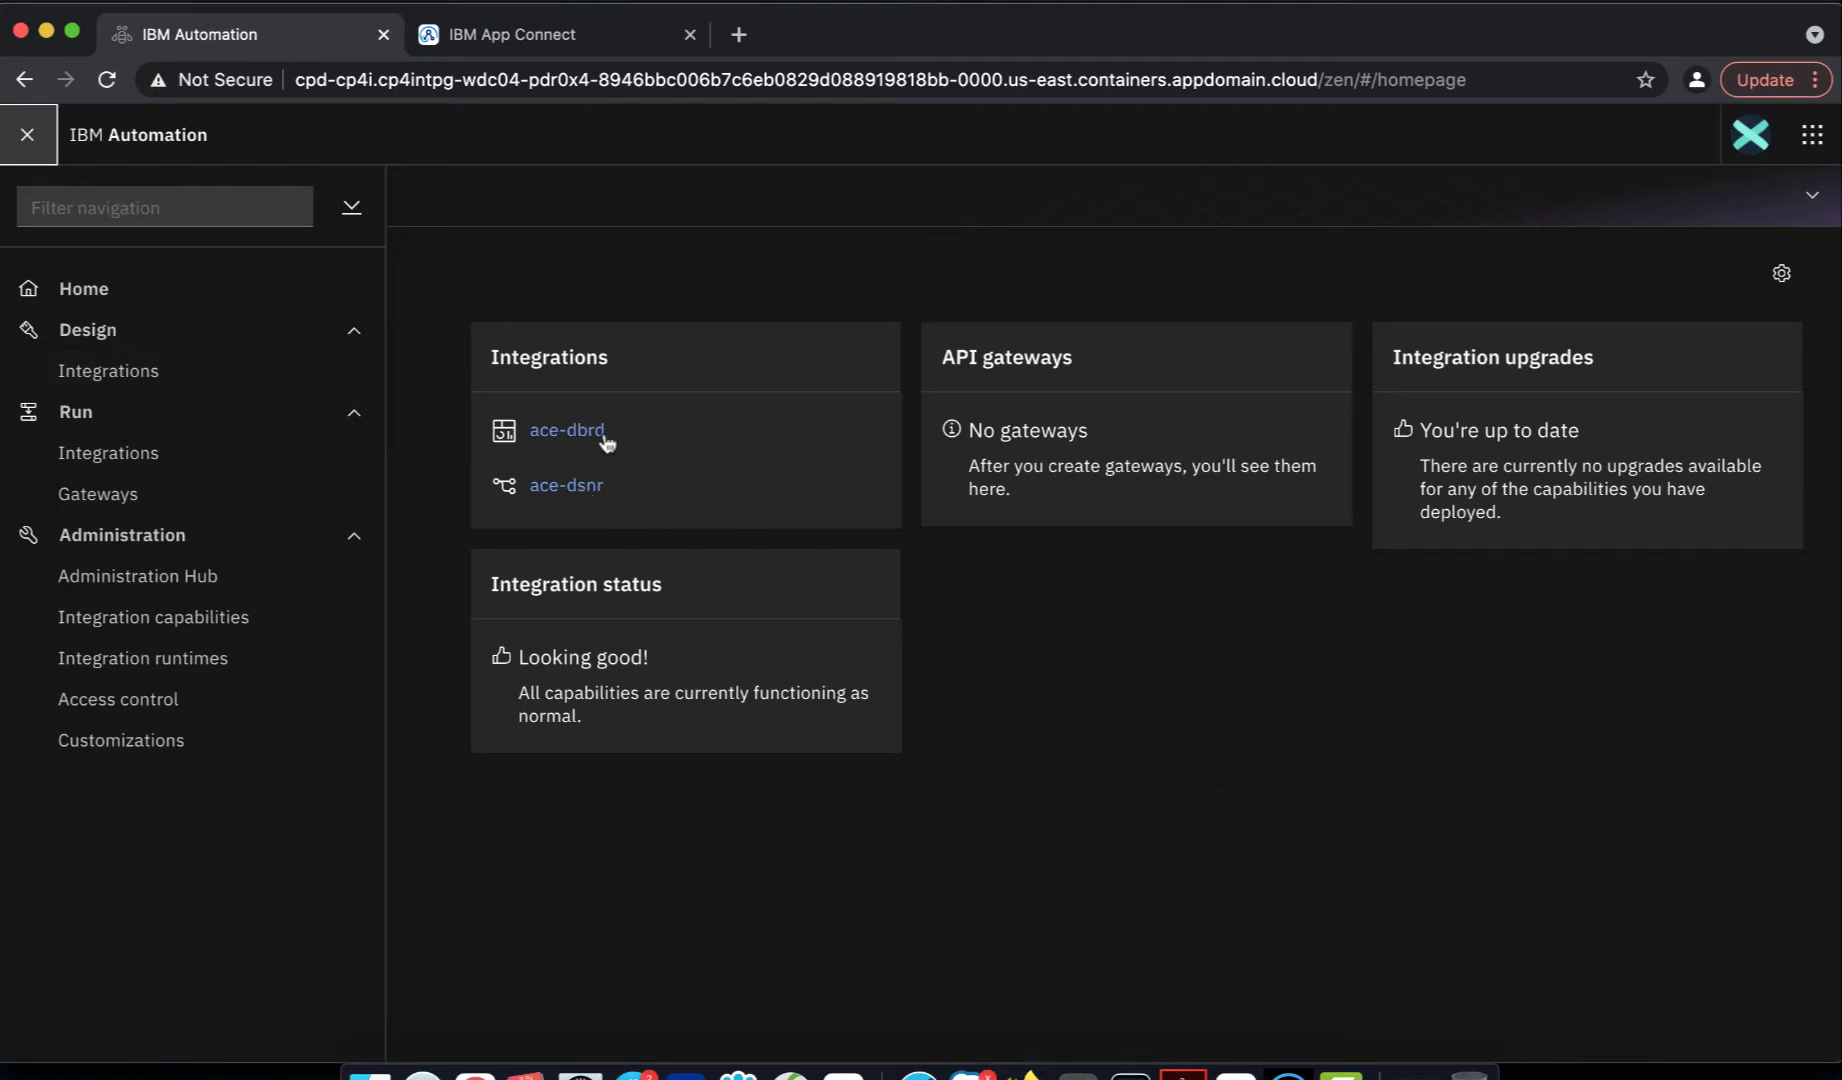
{"action": "left_click", "coordinate": [531, 40]}
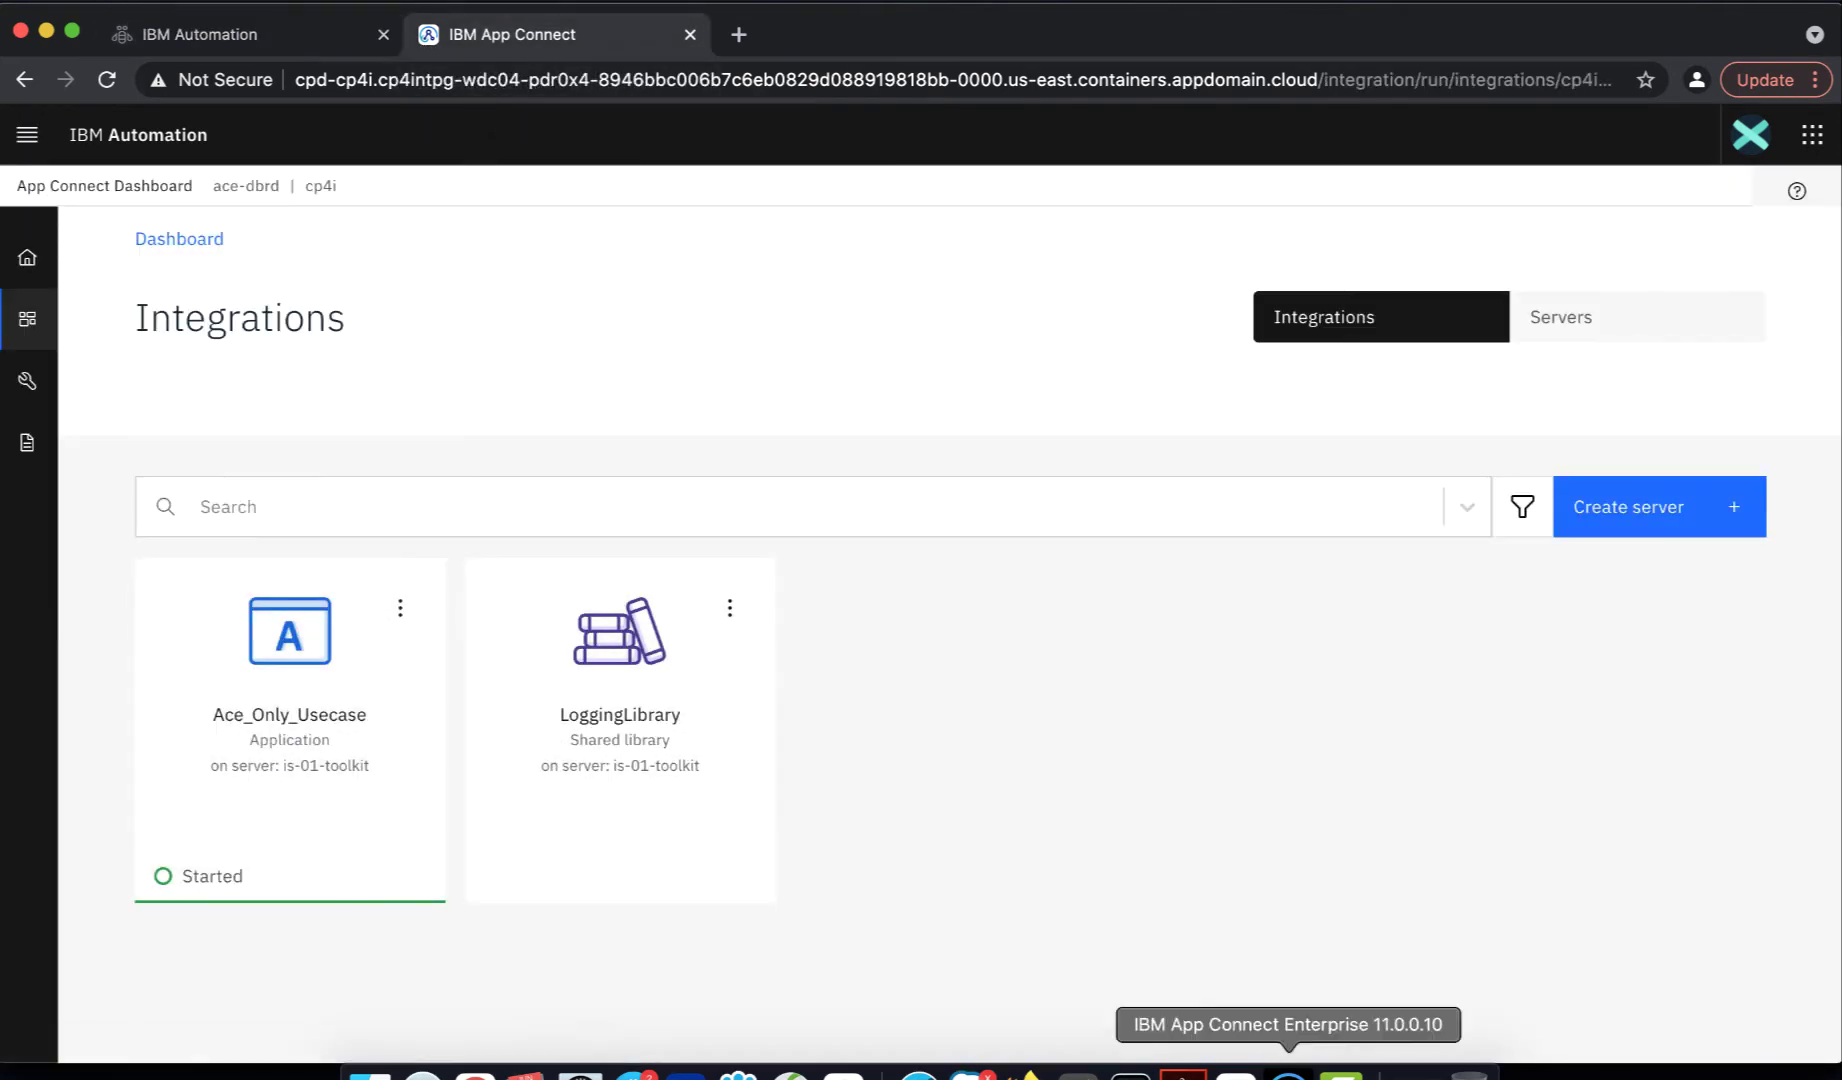
{"action": "left_click", "coordinate": [1289, 1072]}
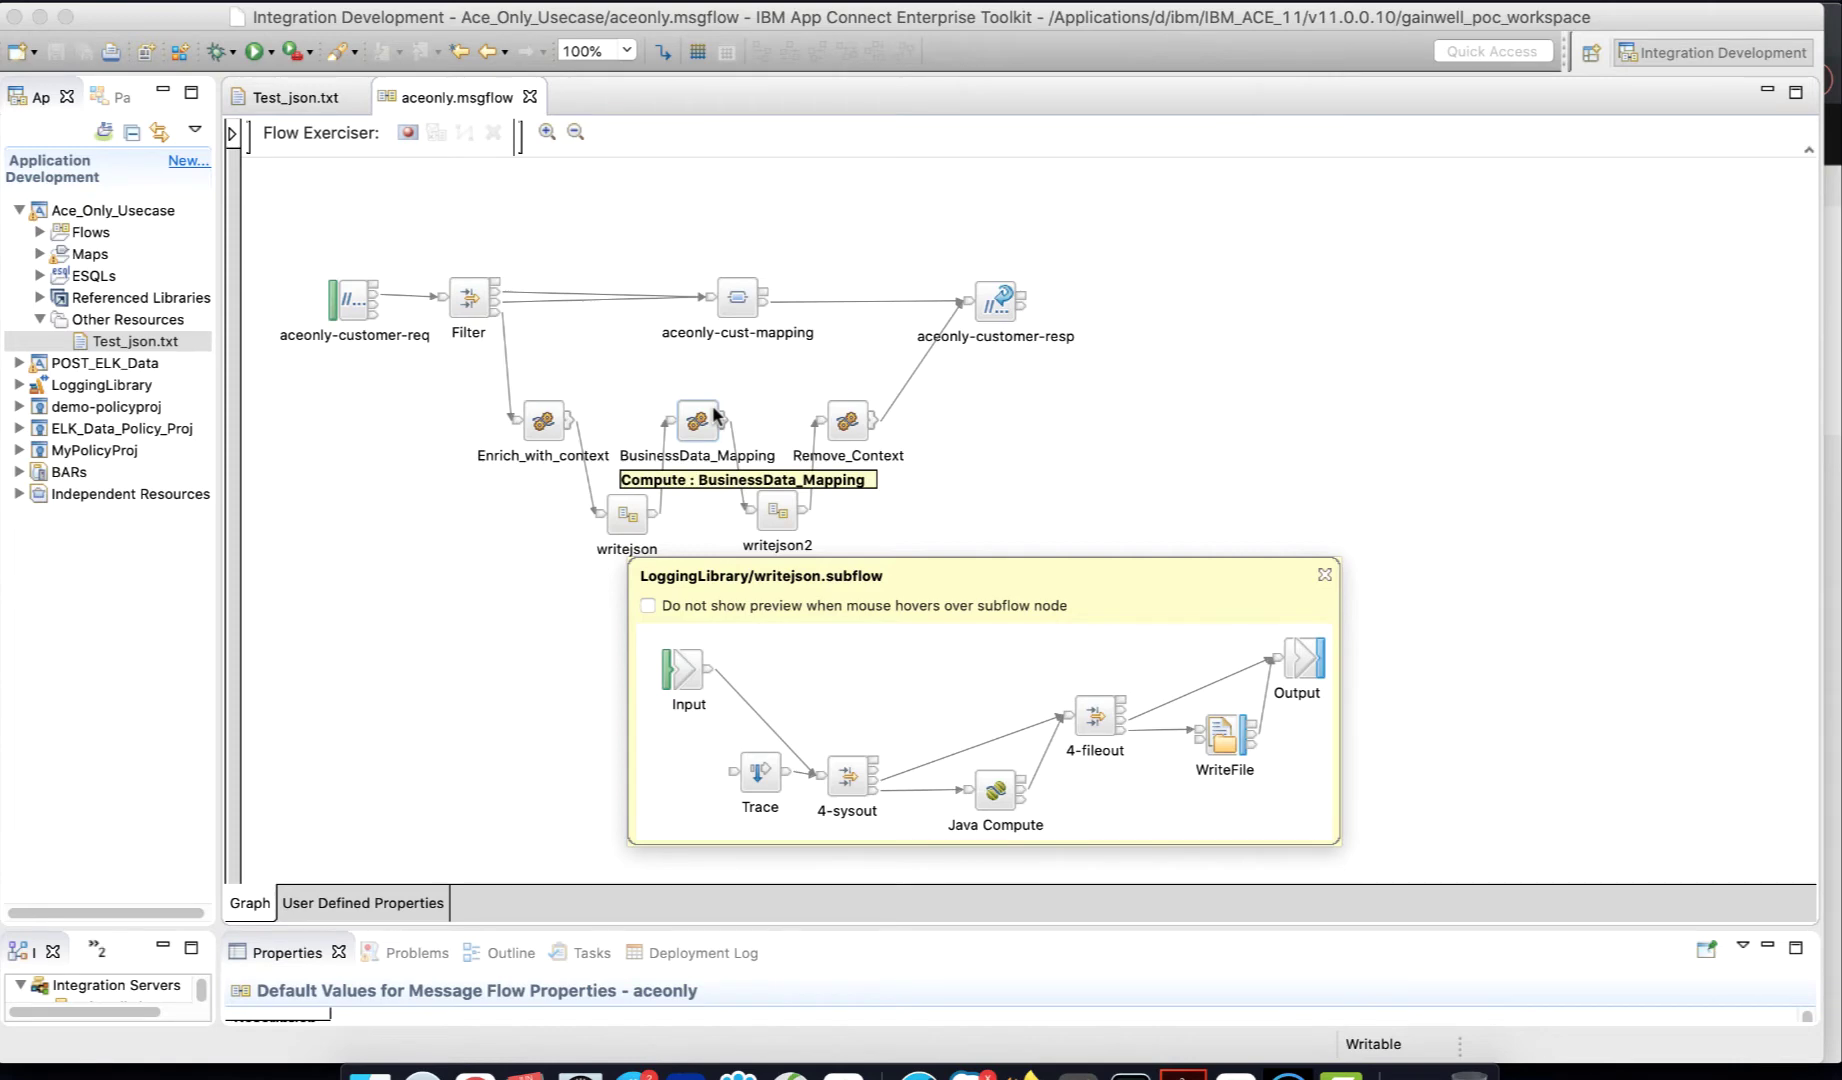
- Return from the Toolkit's aceonly flow to the OpenShift Pods list for project cp4i
{"action": "key", "text": "super+Tab"}
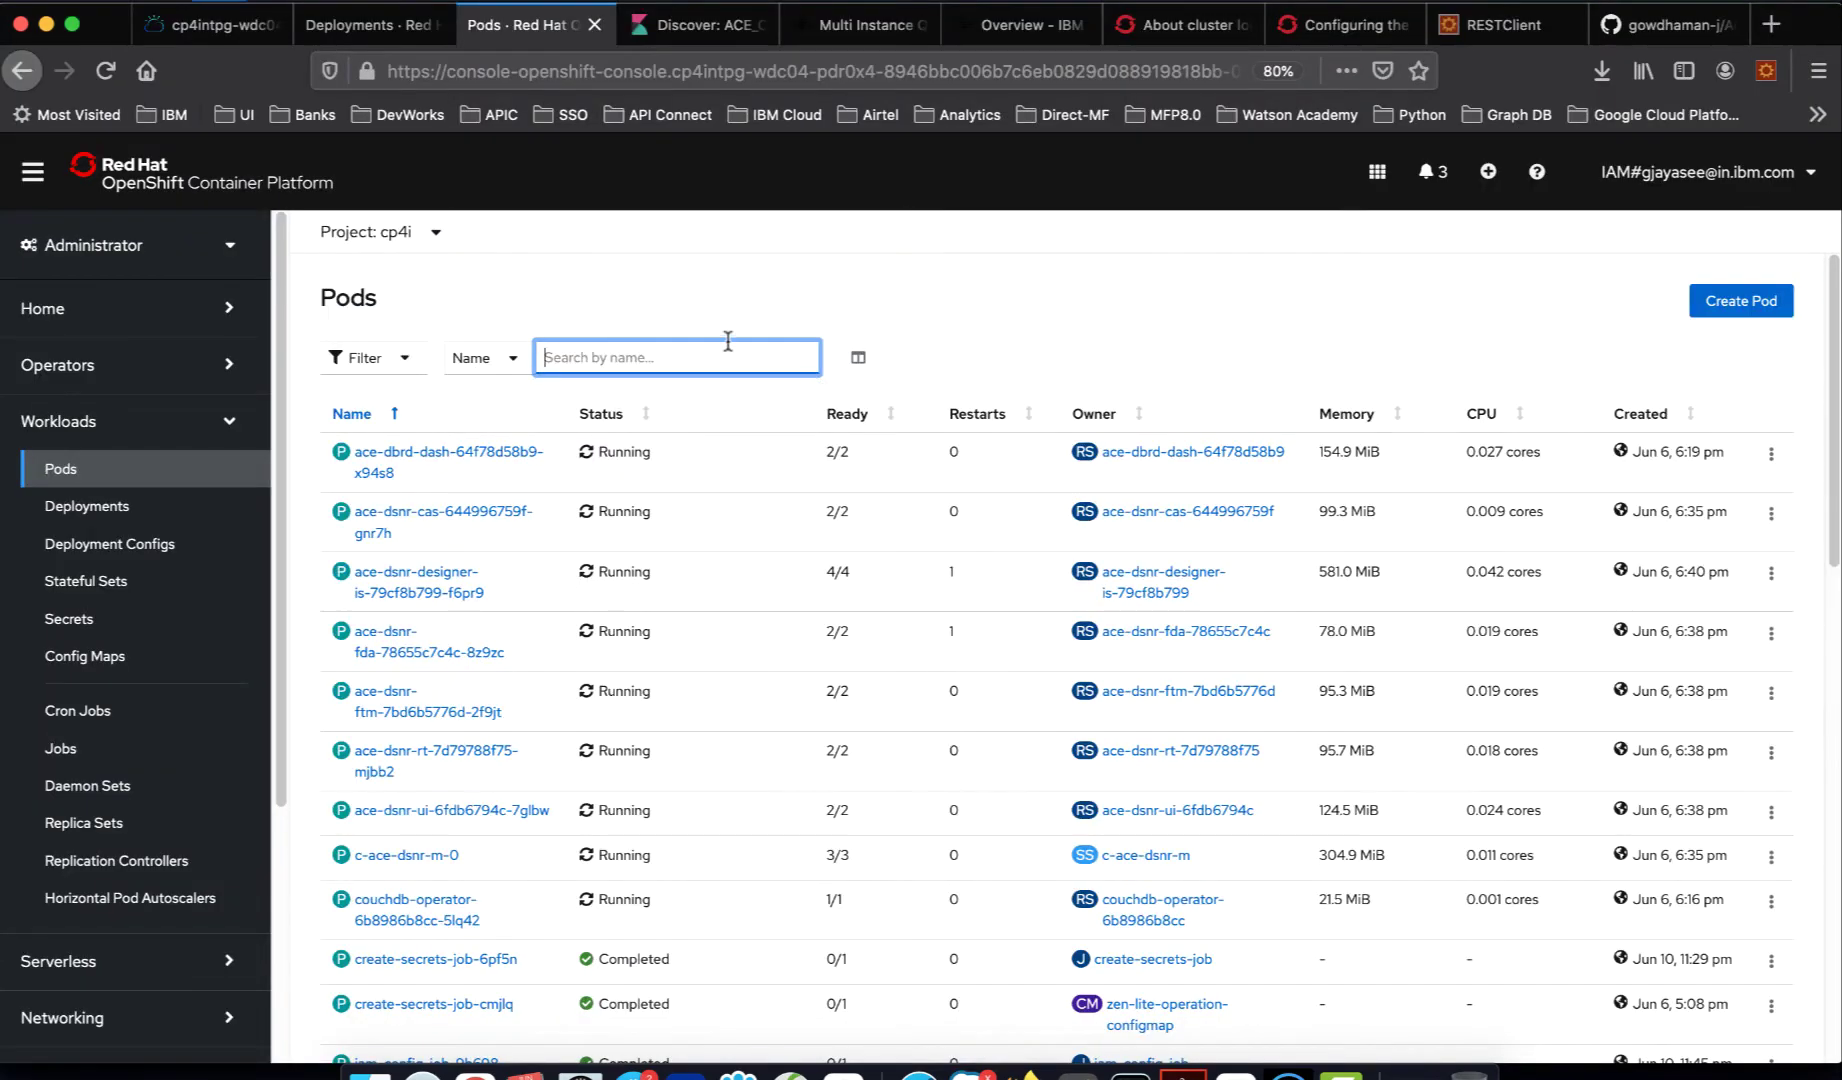
- Filter pods by 'is-01' and check the is-01-toolkit pod log shows the server ready
{"action": "type", "text": "is-01"}
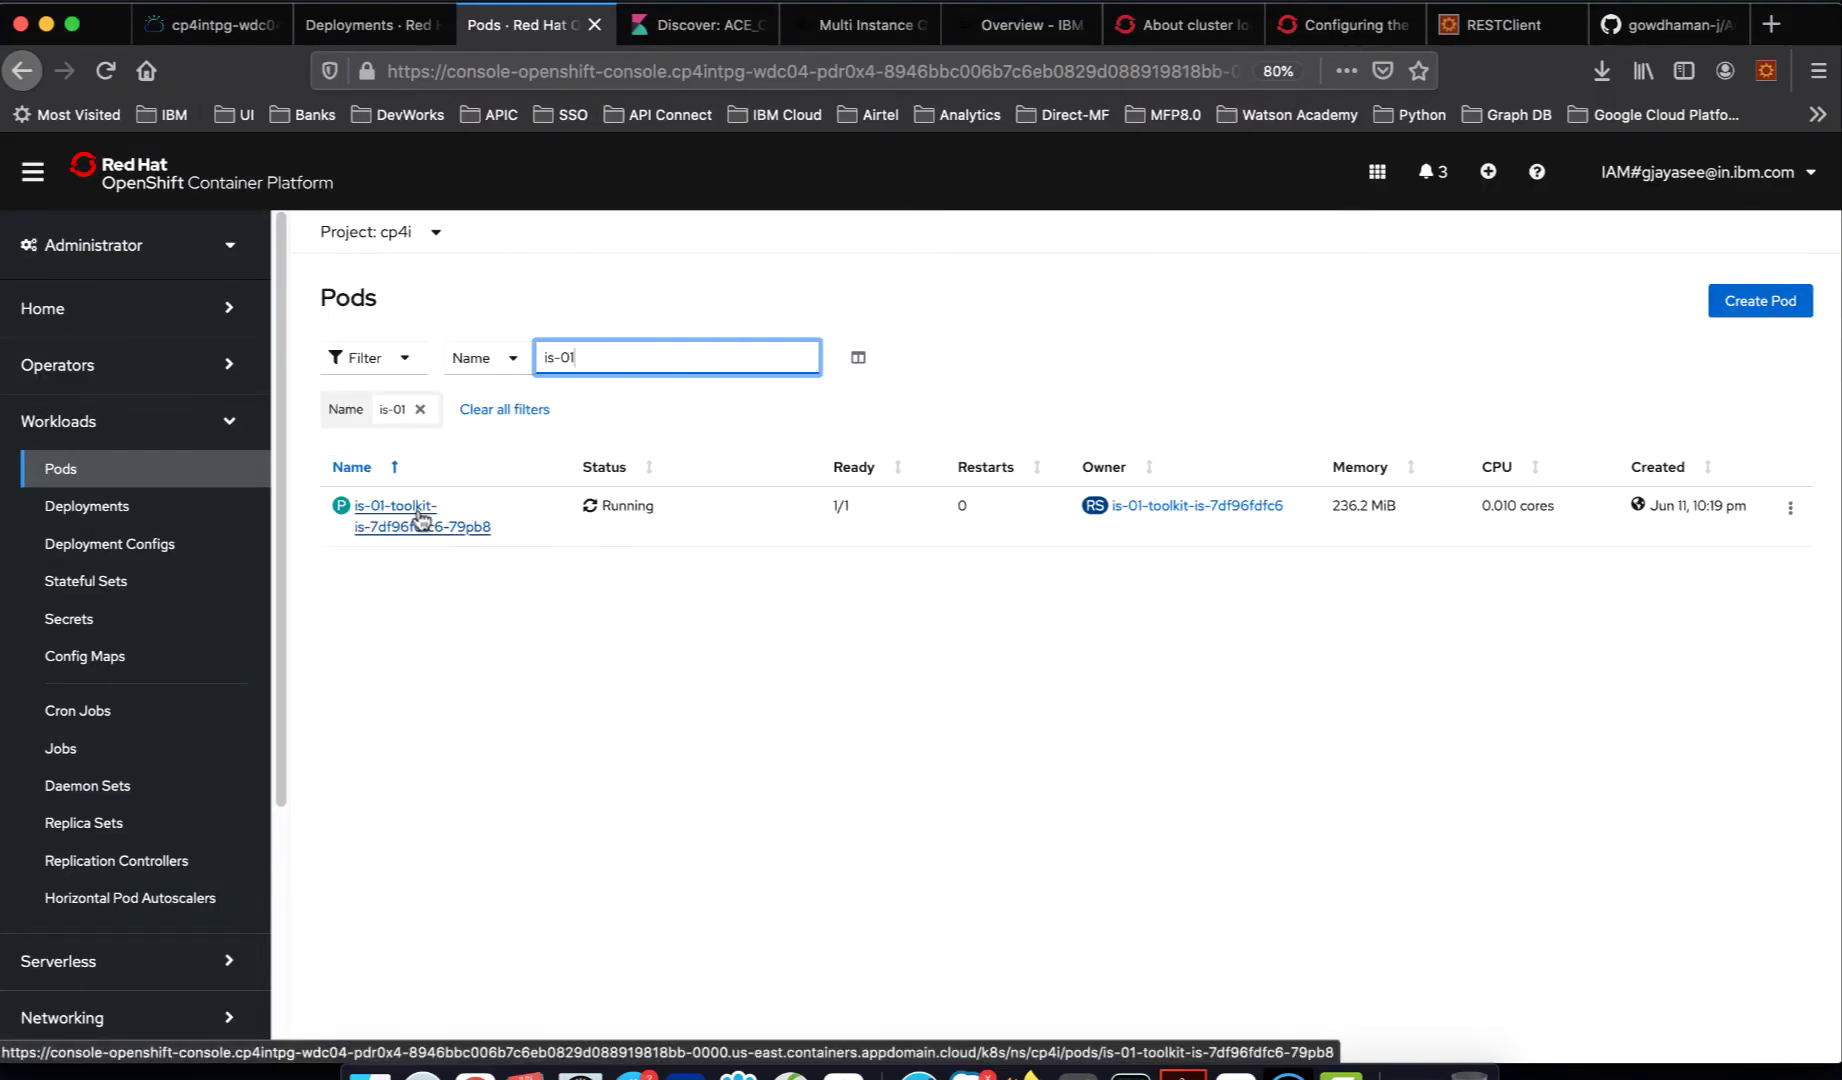
{"action": "left_click", "coordinate": [388, 515]}
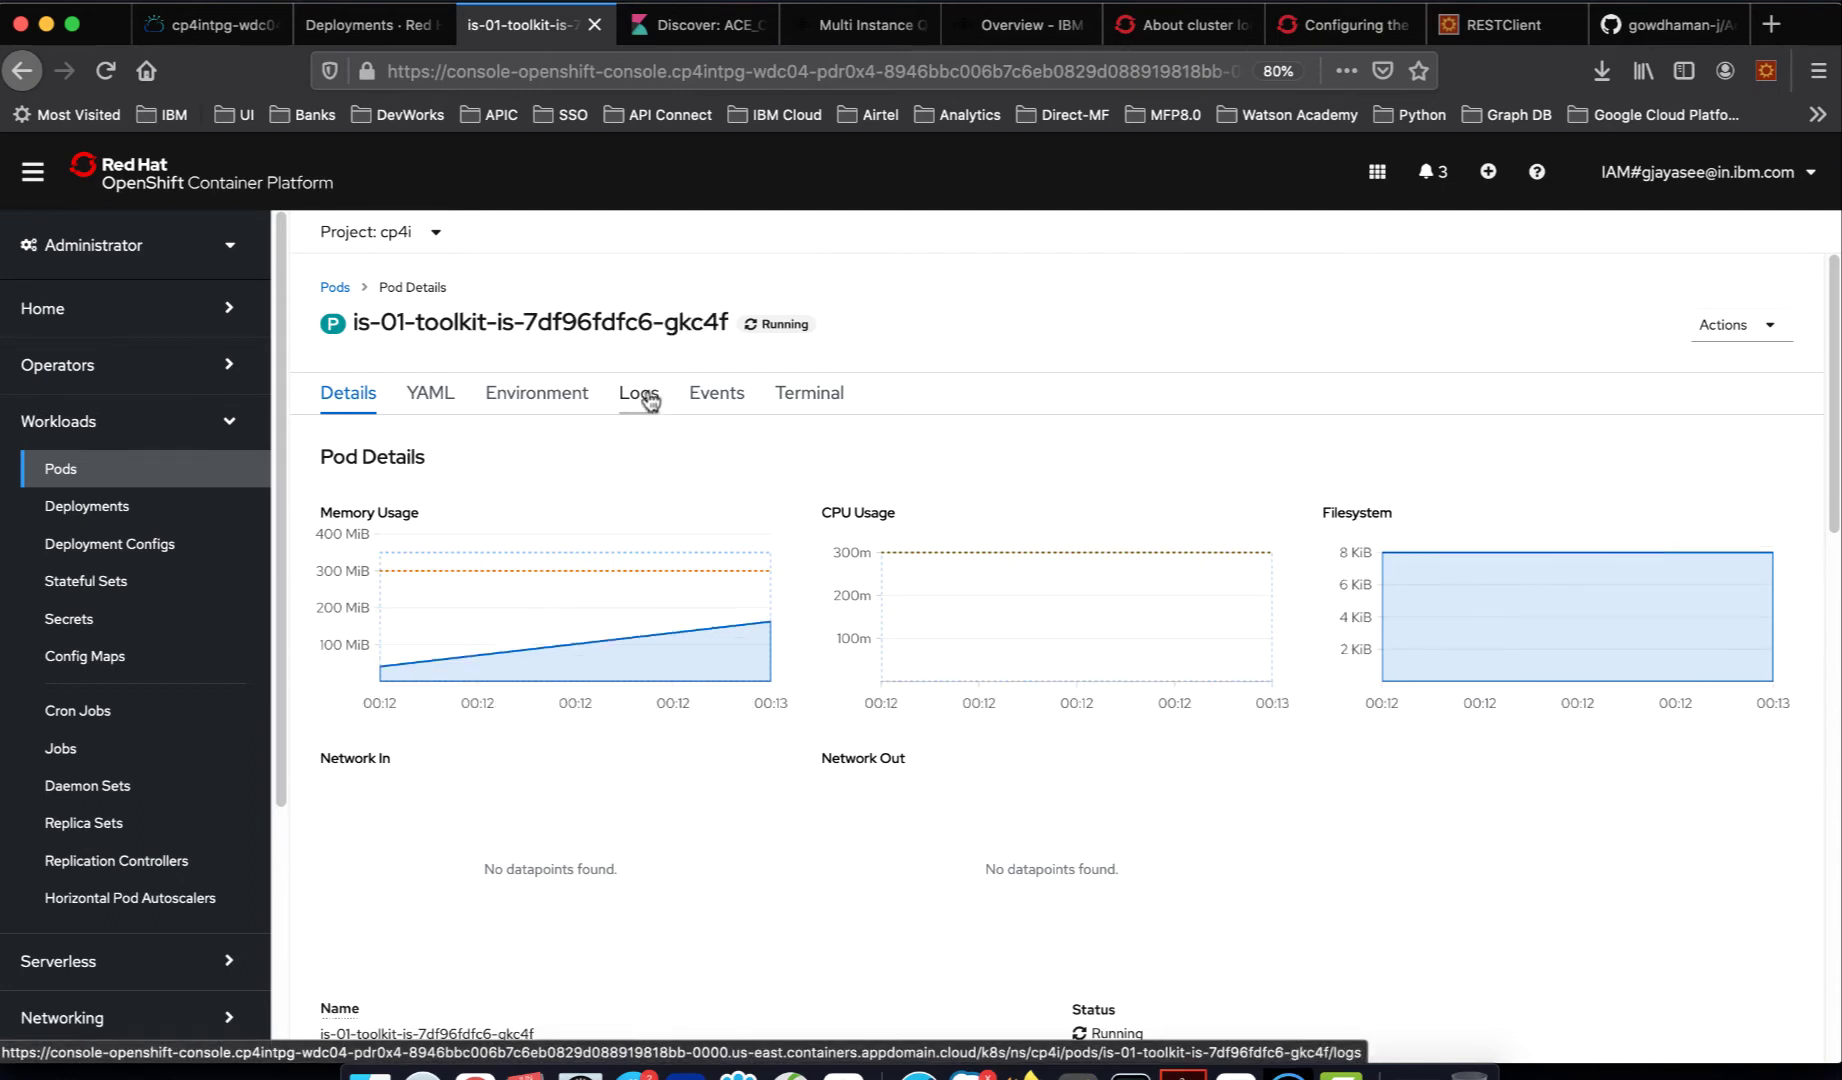
{"action": "left_click", "coordinate": [650, 398]}
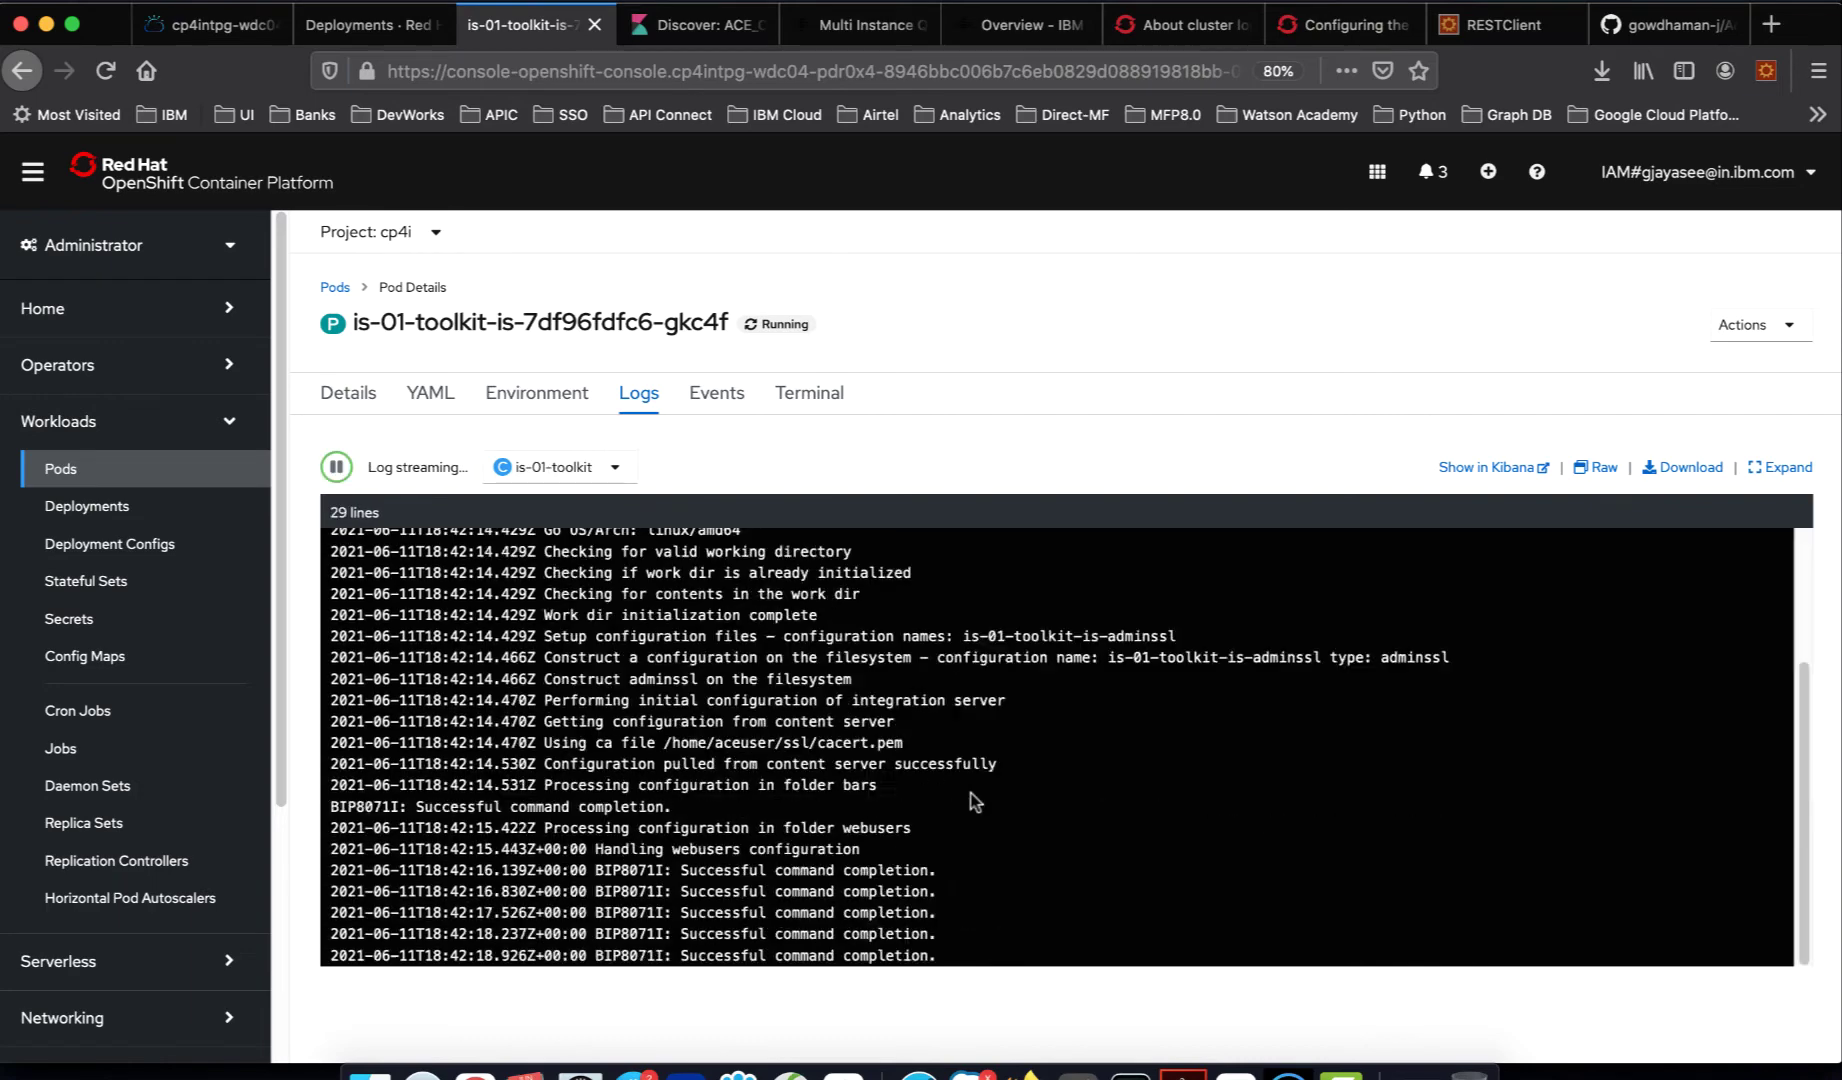
{"action": "scroll", "coordinate": [971, 800], "scroll_direction": "up", "scroll_amount": 2}
{"action": "scroll", "coordinate": [1076, 865], "scroll_direction": "down", "scroll_amount": 4}
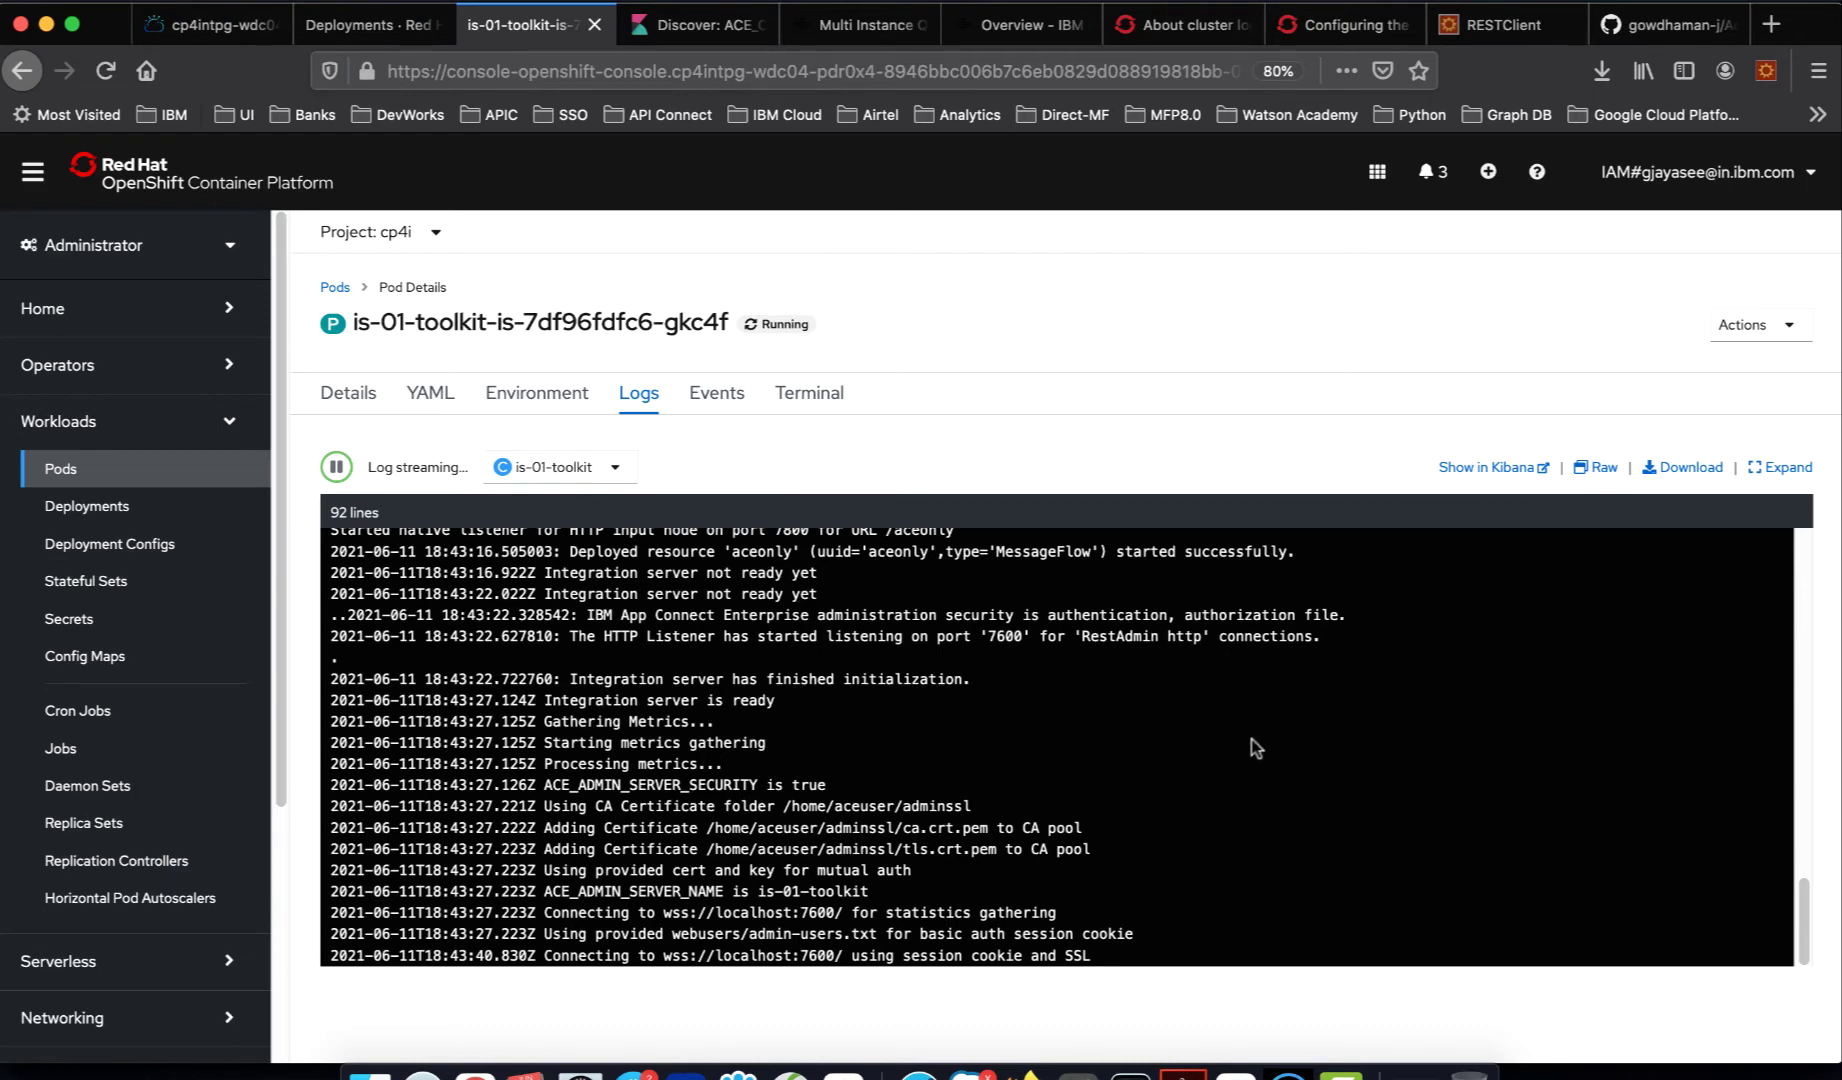
{"action": "key", "text": "ctrl+Tab"}
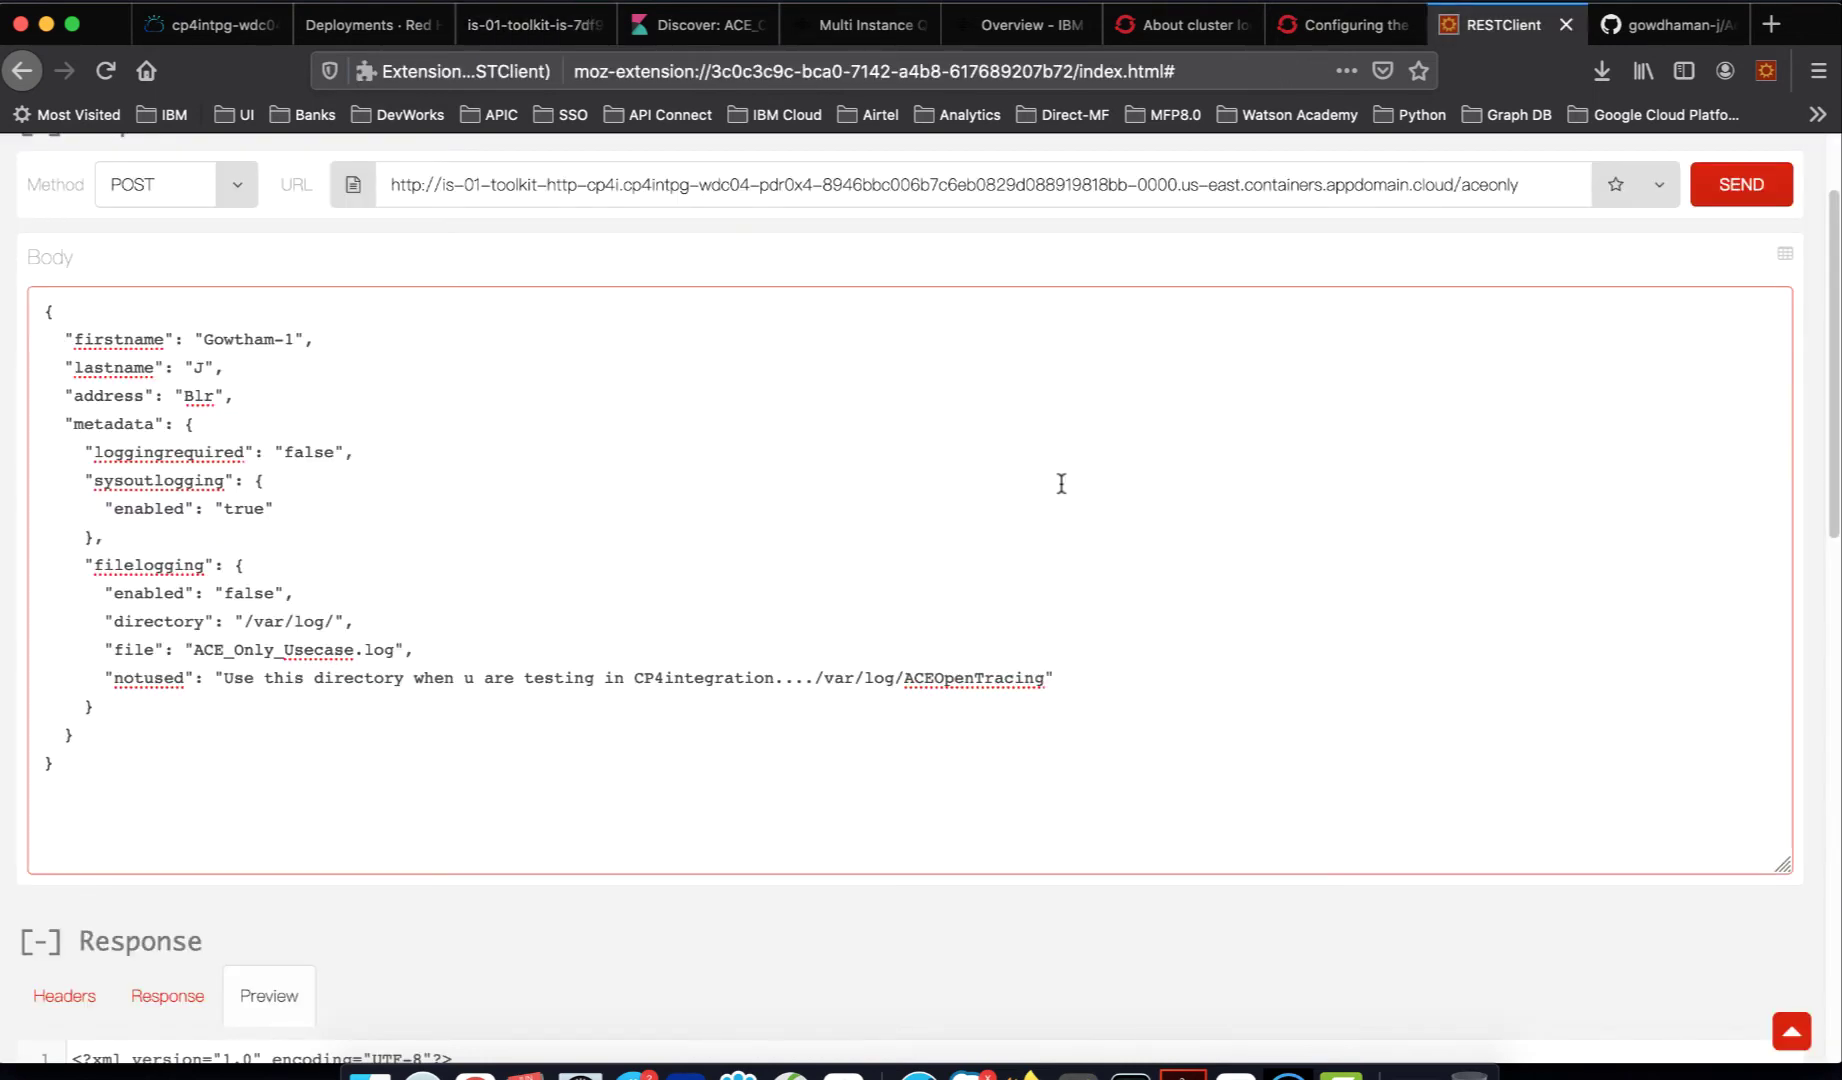
- Review the request body's name, address, metadata block and loggingrequired value false
{"action": "scroll", "coordinate": [1060, 487], "scroll_direction": "up", "scroll_amount": 1}
{"action": "scroll", "coordinate": [1058, 494], "scroll_direction": "up", "scroll_amount": 2}
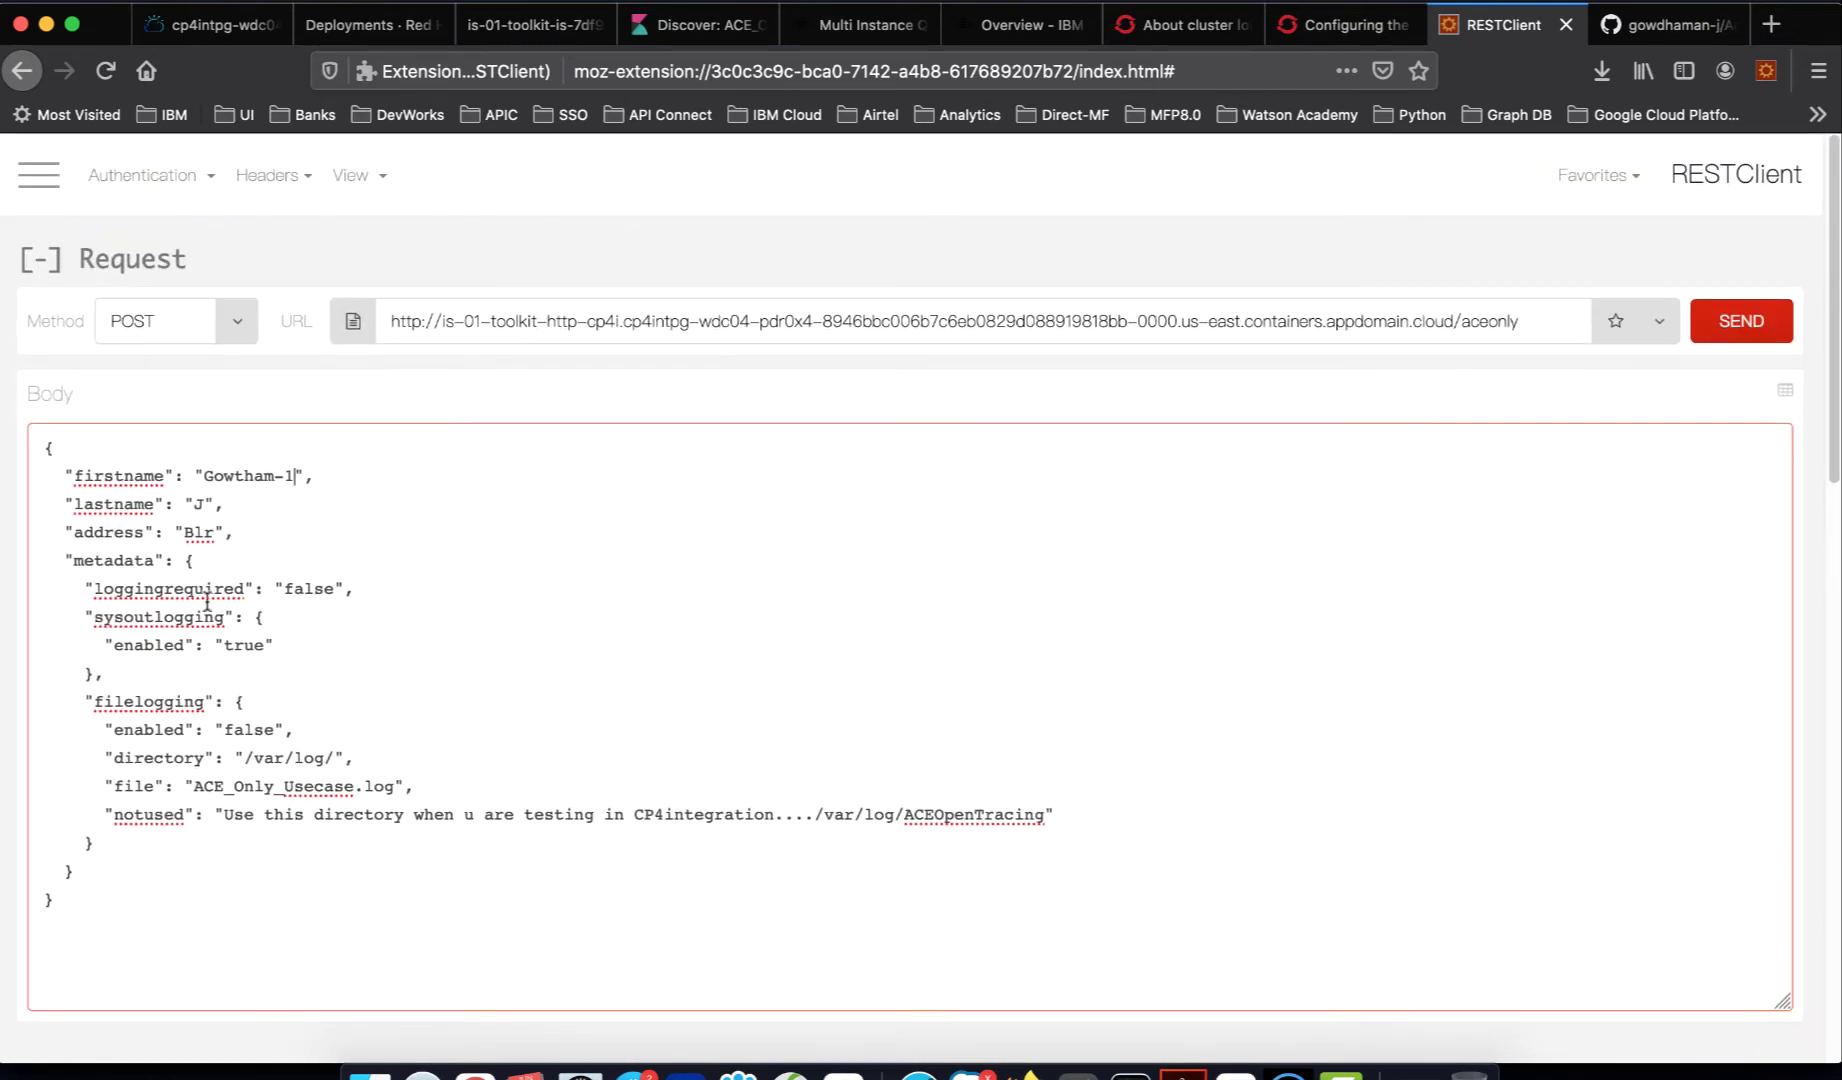
{"action": "left_click_drag", "start_coordinate": [232, 531], "coordinate": [6, 459]}
{"action": "left_click", "coordinate": [250, 580]}
{"action": "left_click", "coordinate": [66, 562]}
{"action": "left_click", "coordinate": [122, 845], "text": "shift"}
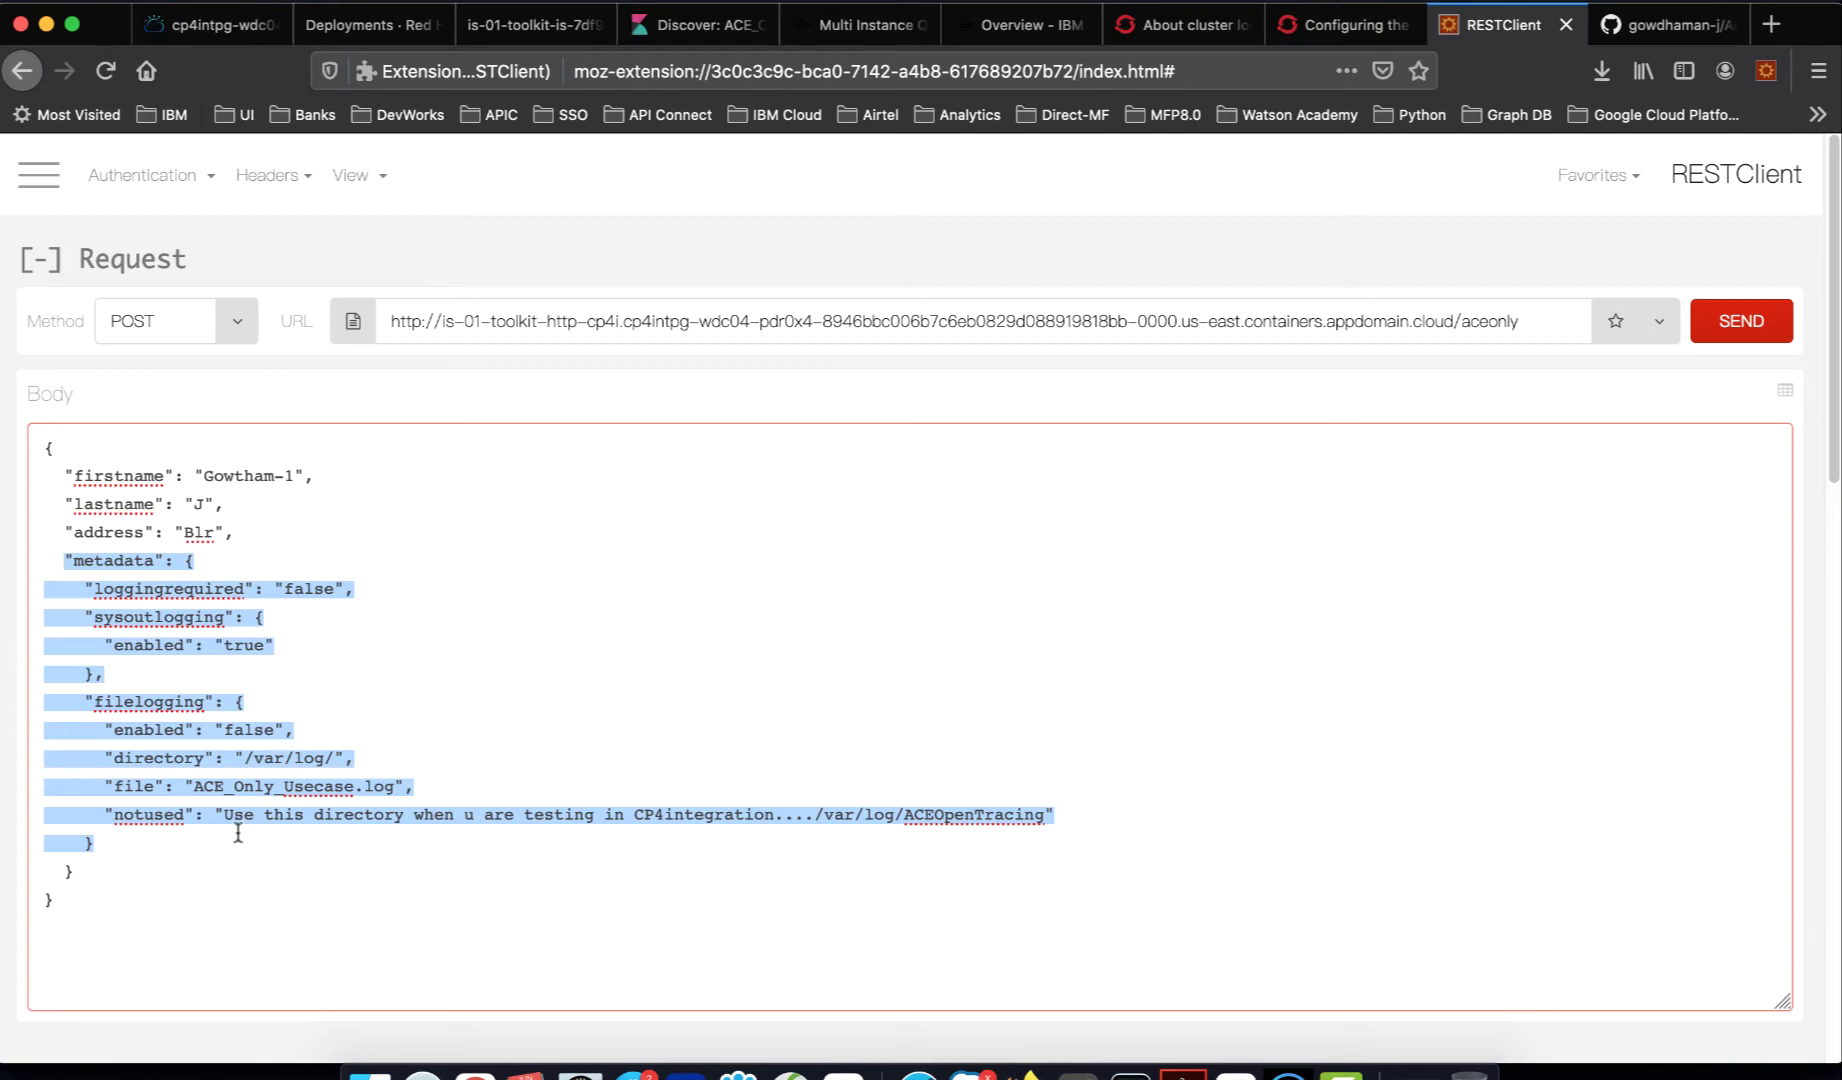
{"action": "left_click", "coordinate": [241, 822]}
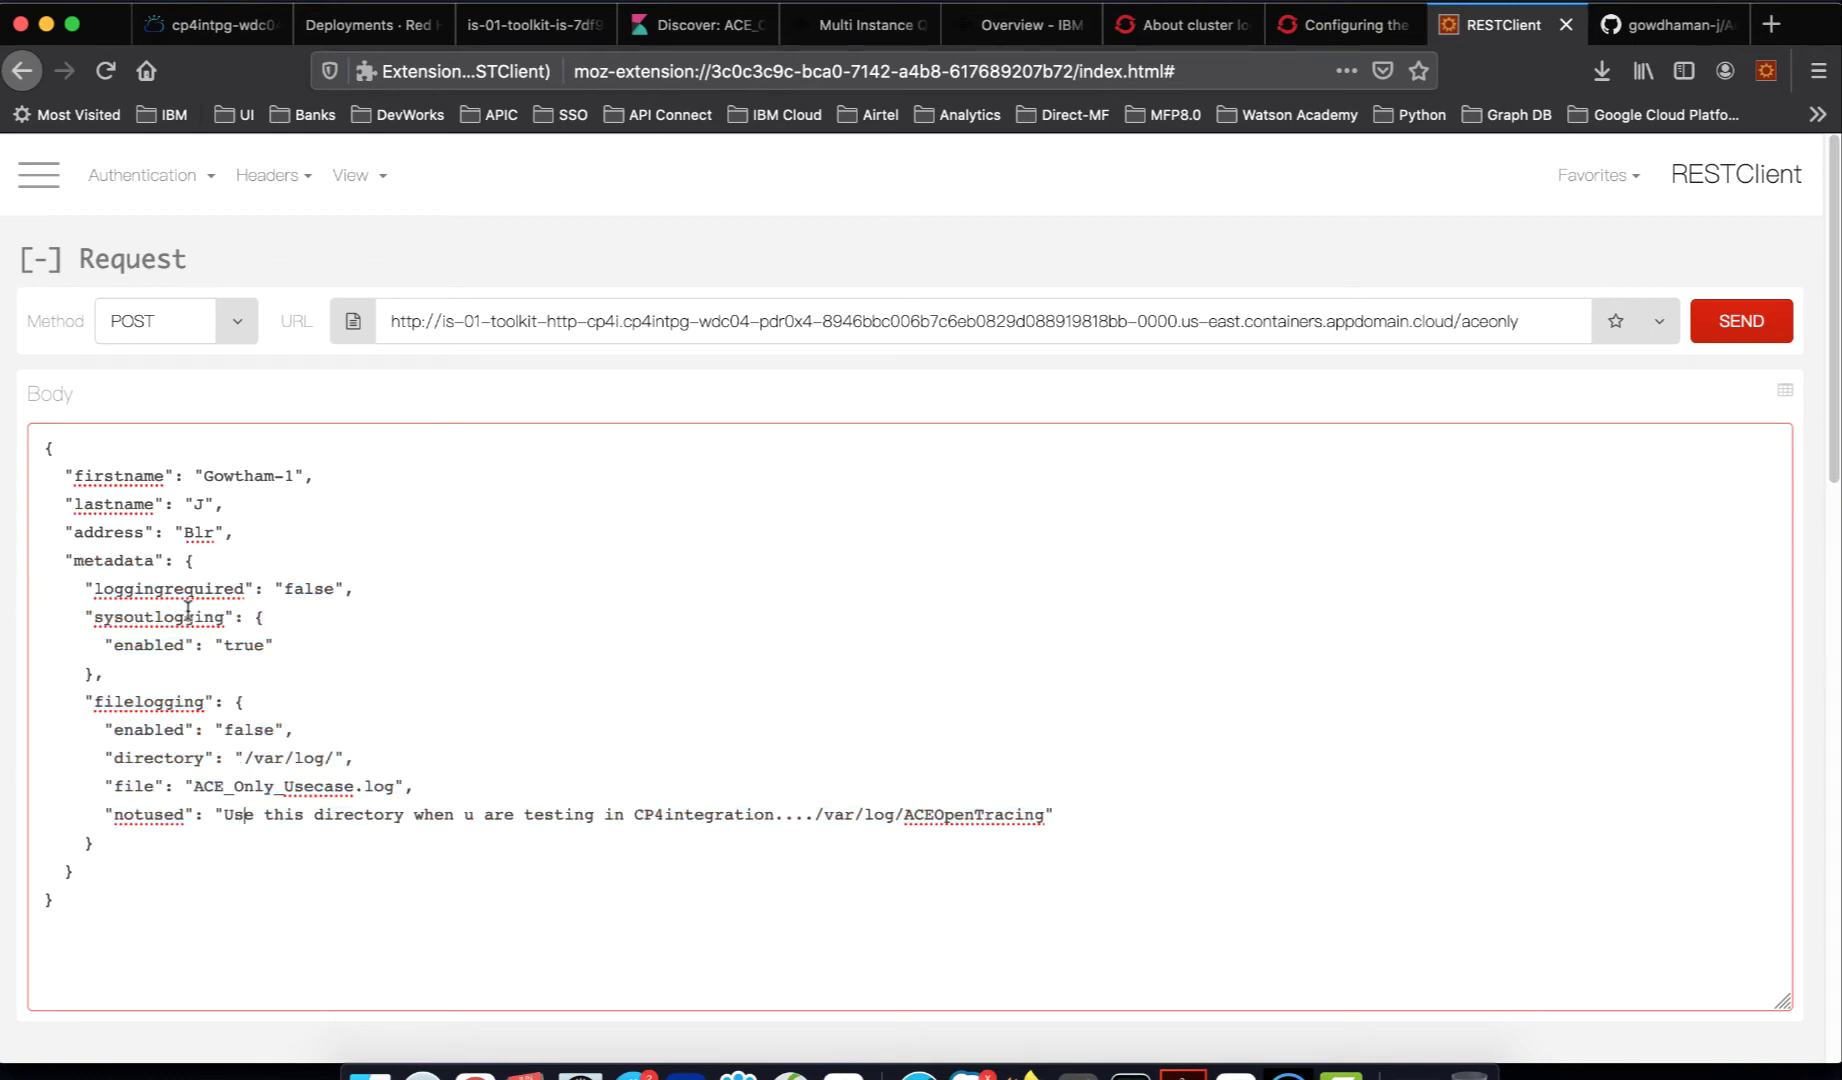
{"action": "double_click", "coordinate": [308, 590]}
- Send the aceonly POST and inspect the 'Hi there !!!' reply echoing the input data
{"action": "left_click", "coordinate": [1725, 333]}
{"action": "scroll", "coordinate": [941, 731], "scroll_direction": "down", "scroll_amount": 5}
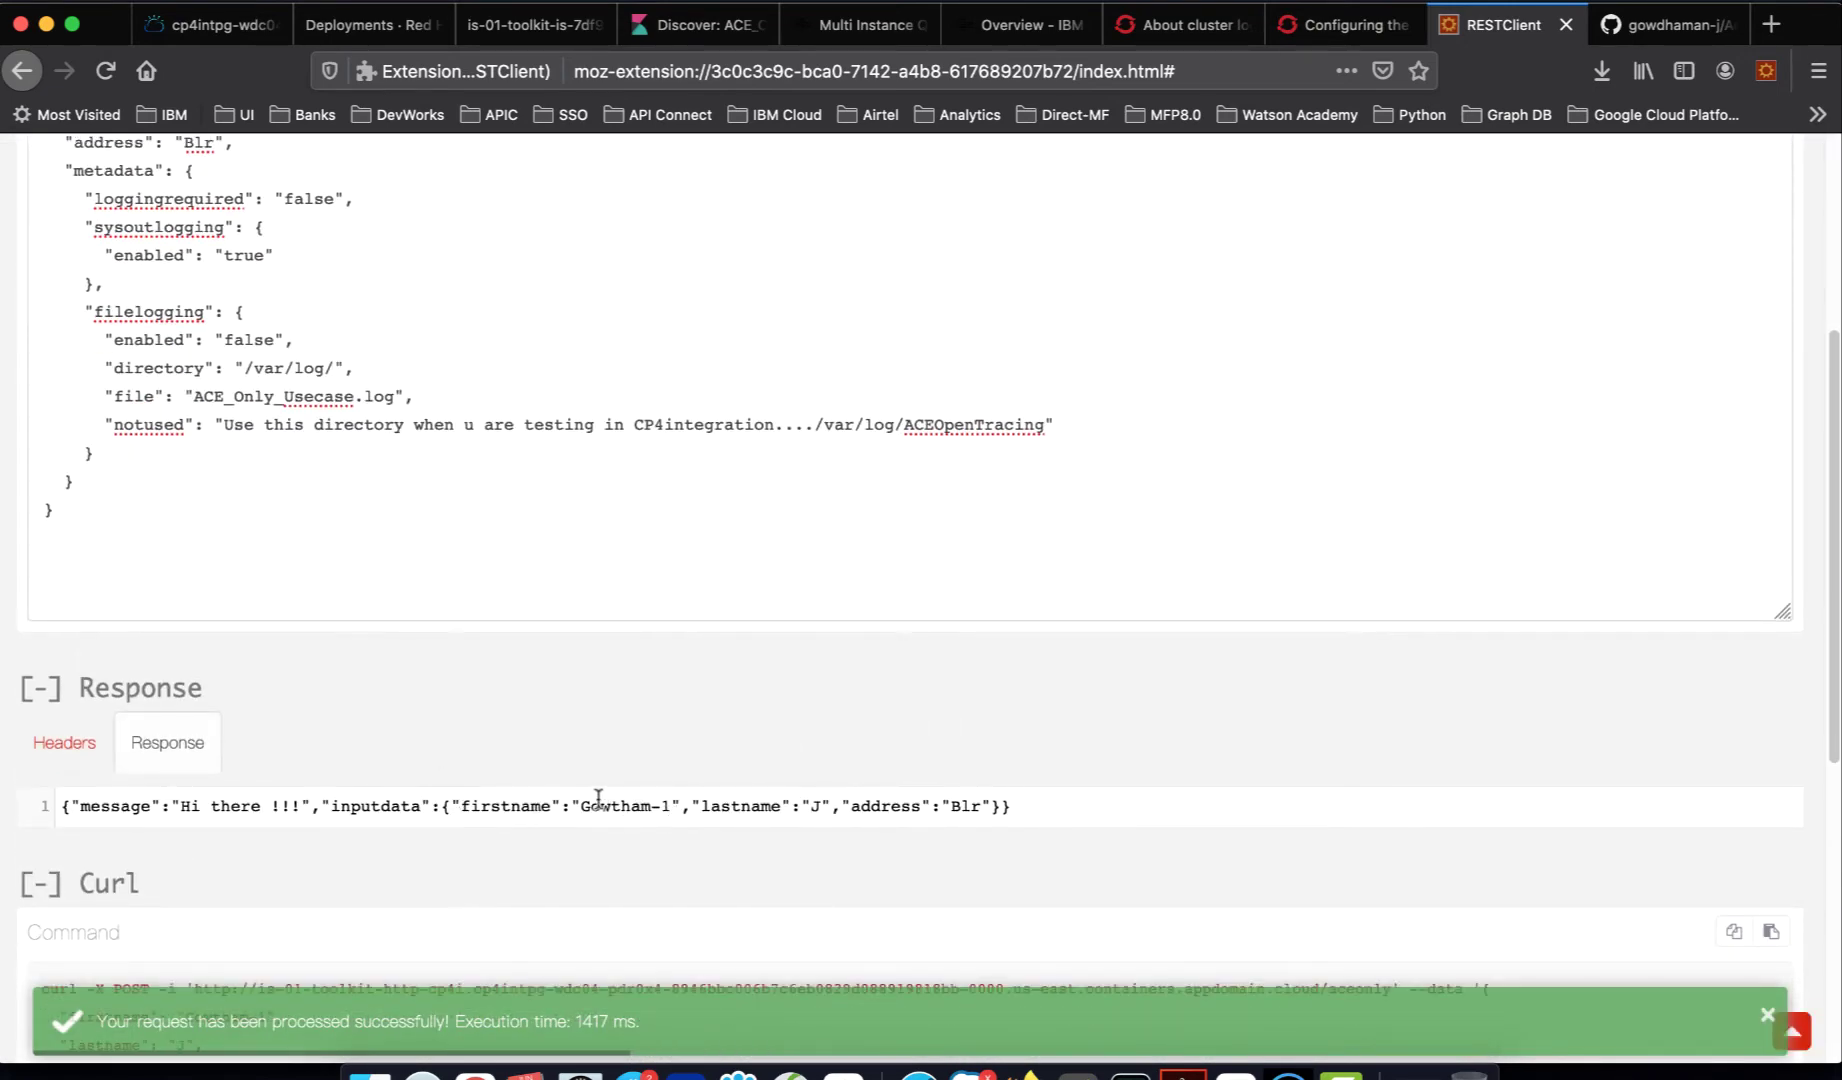
{"action": "left_click_drag", "start_coordinate": [572, 806], "coordinate": [1011, 812]}
{"action": "left_click", "coordinate": [1011, 808]}
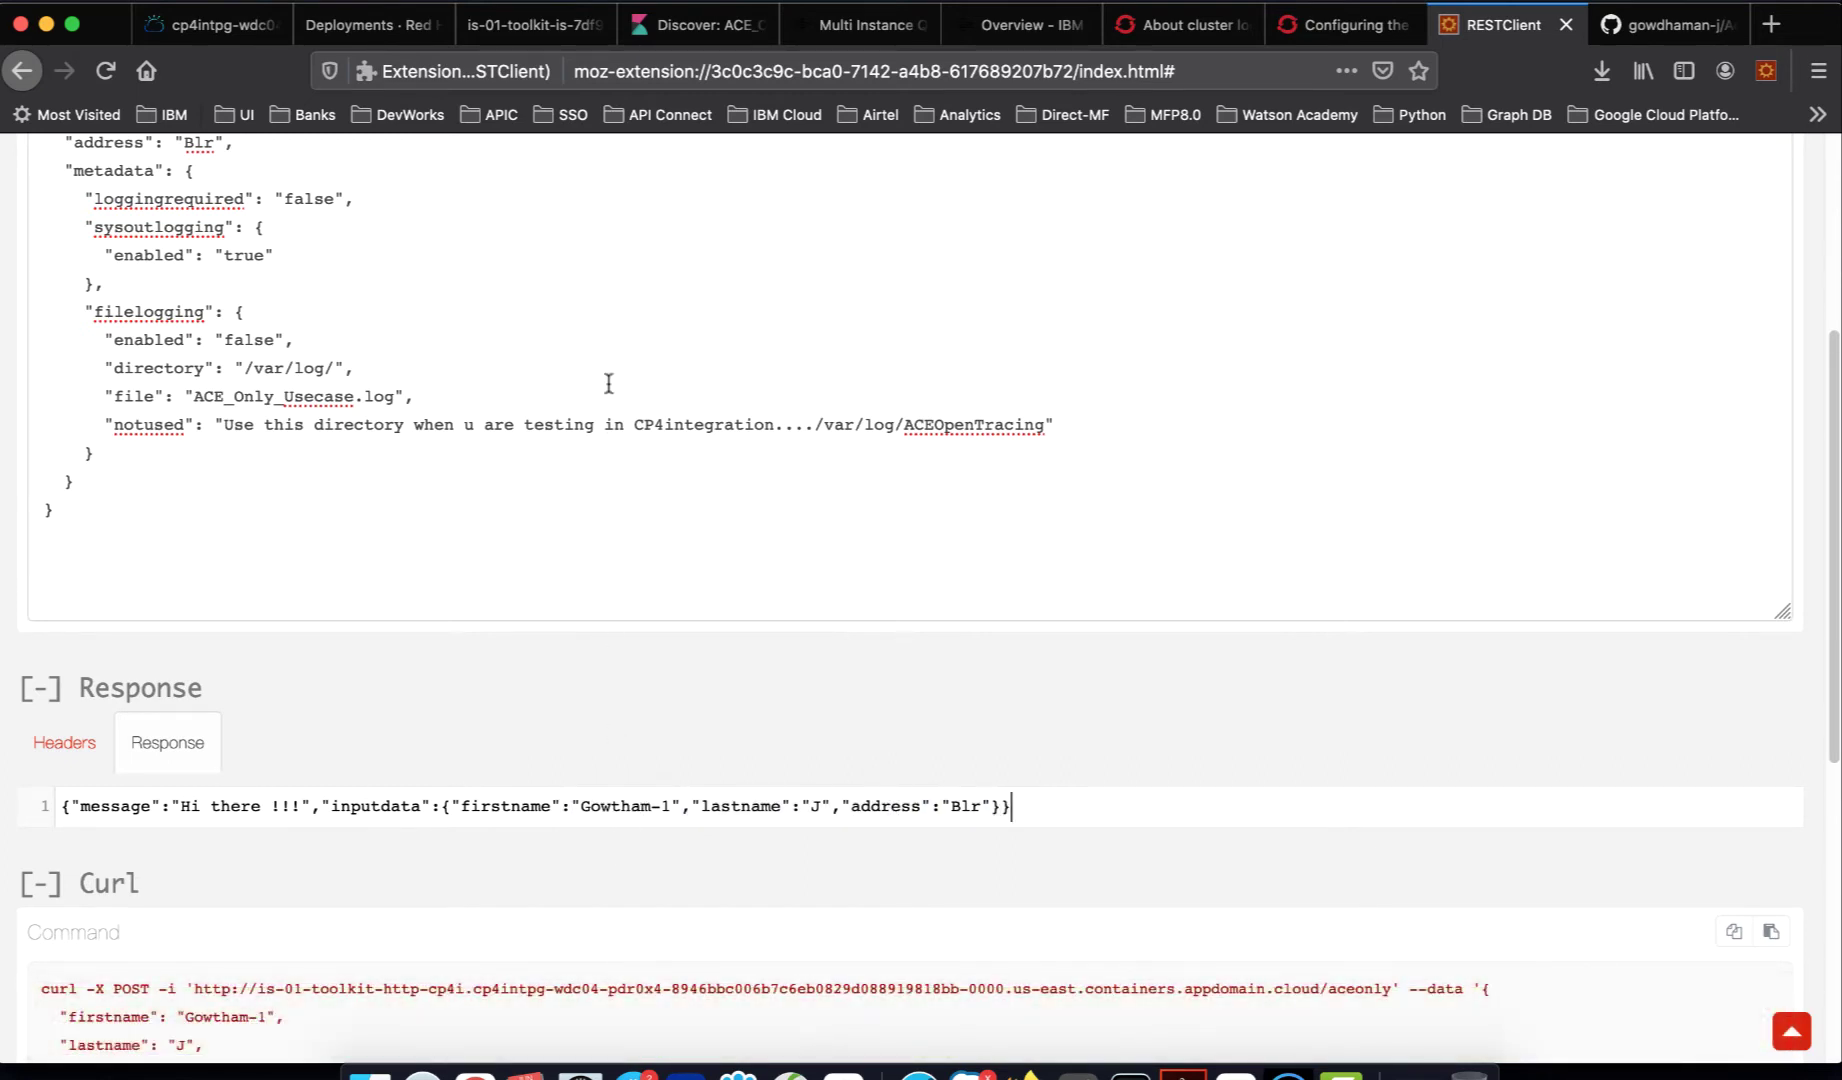
- Check the is-01-toolkit pod log for new entries; it still has 92 lines
{"action": "left_click", "coordinate": [516, 40]}
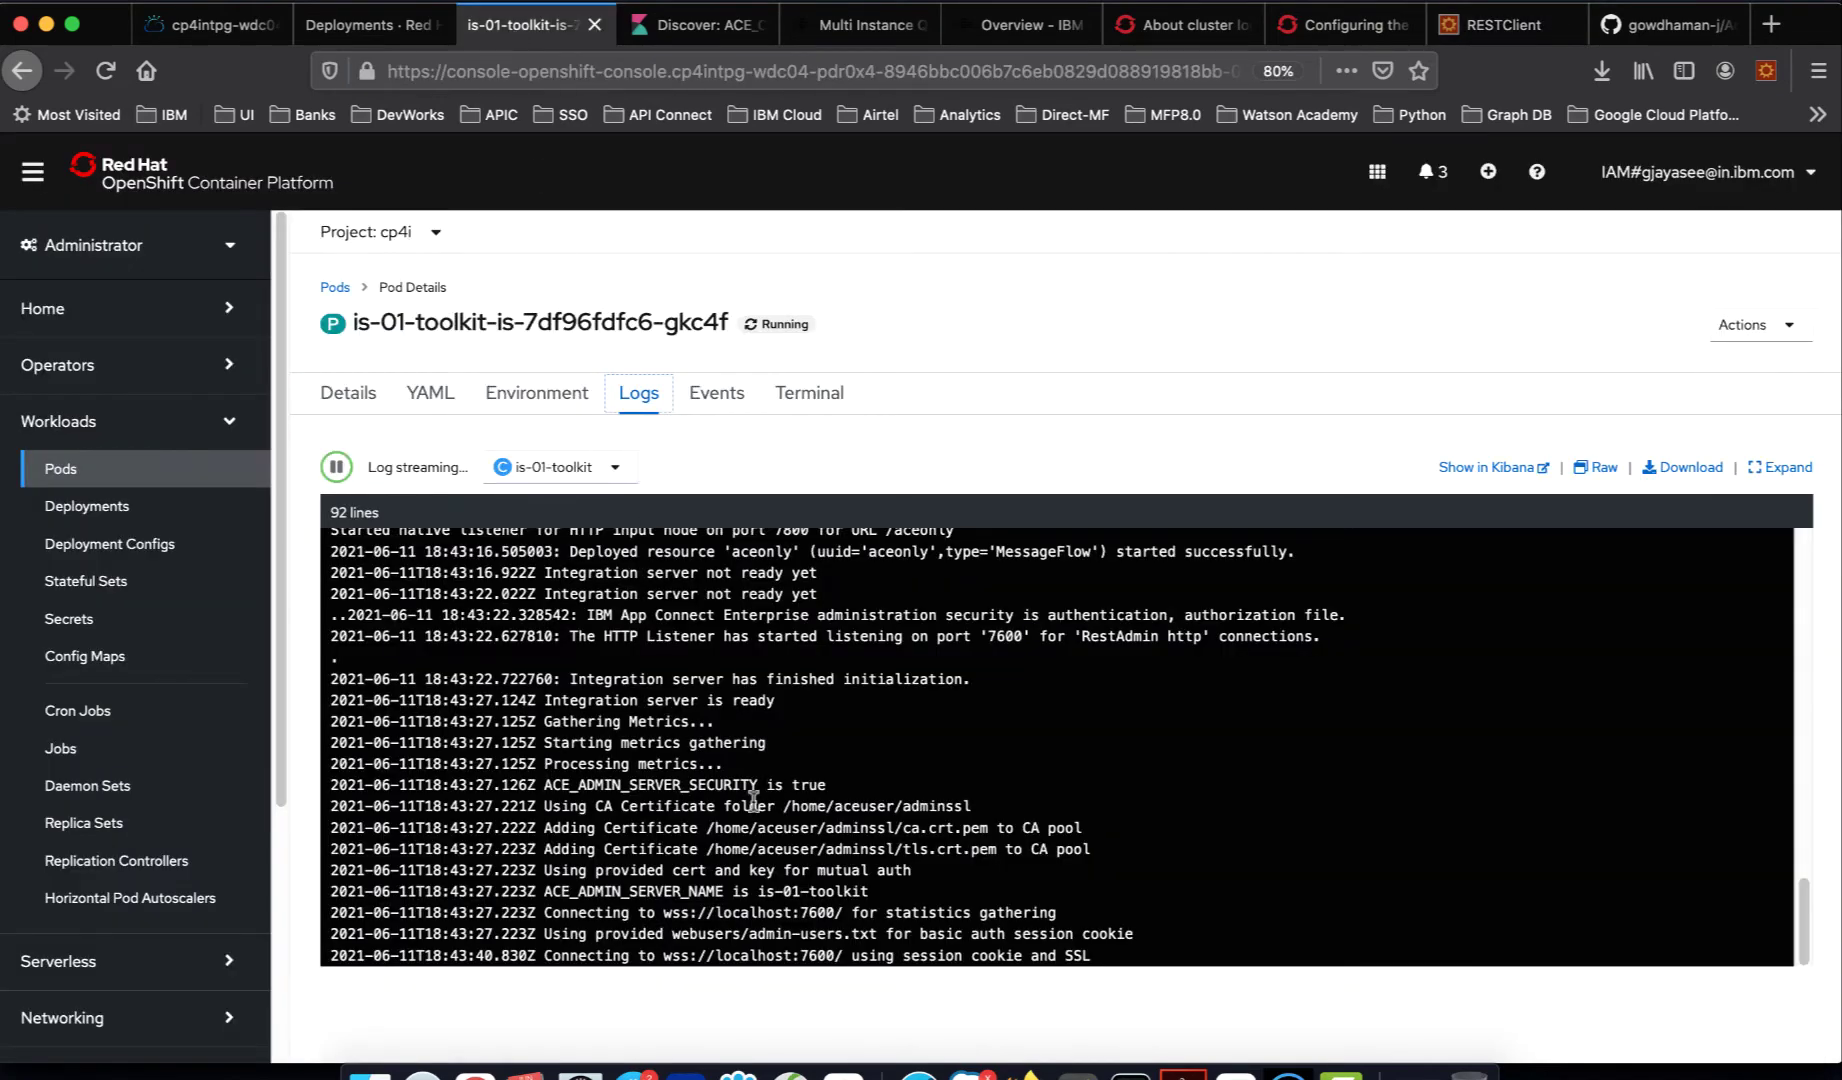
{"action": "left_click", "coordinate": [1804, 920]}
- Change loggingrequired to true in the request body, with sysout logging enabled
{"action": "left_click", "coordinate": [1490, 30]}
{"action": "scroll", "coordinate": [309, 244], "scroll_direction": "up", "scroll_amount": 2}
{"action": "double_click", "coordinate": [306, 300]}
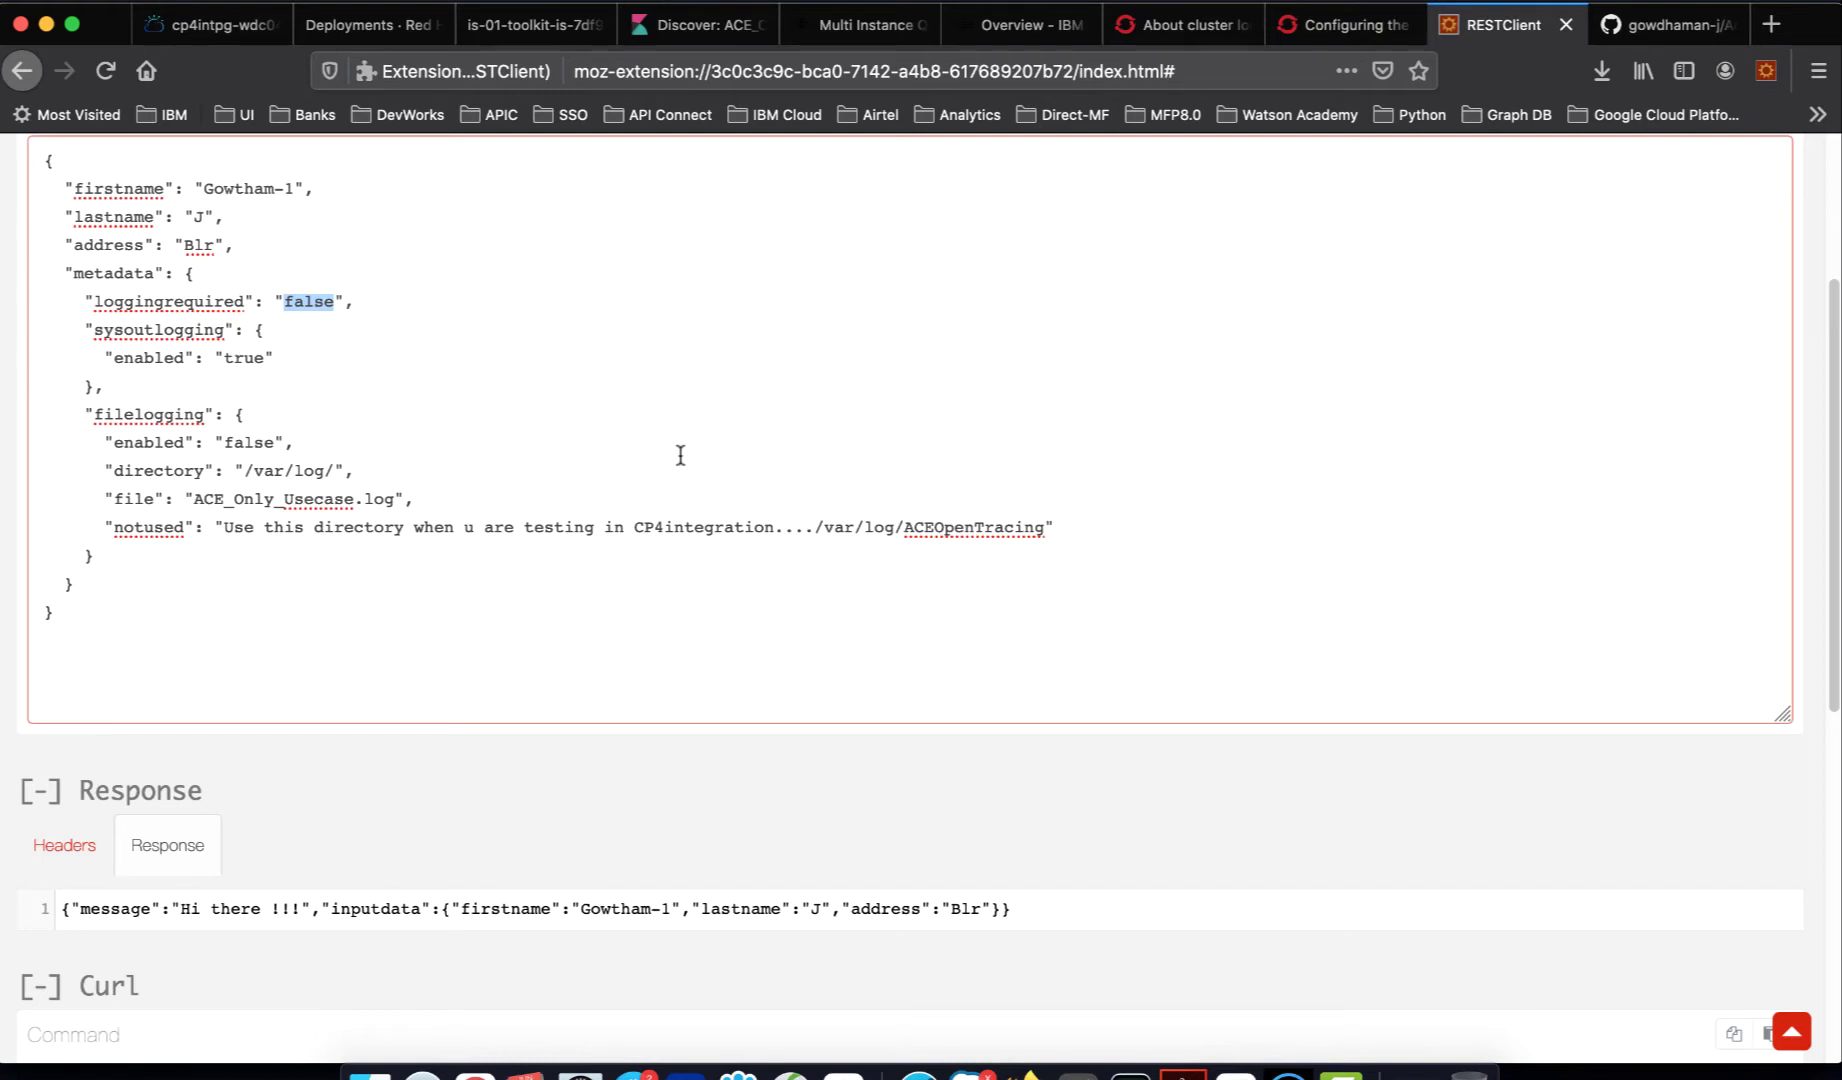
{"action": "type", "text": "true"}
{"action": "double_click", "coordinate": [250, 358]}
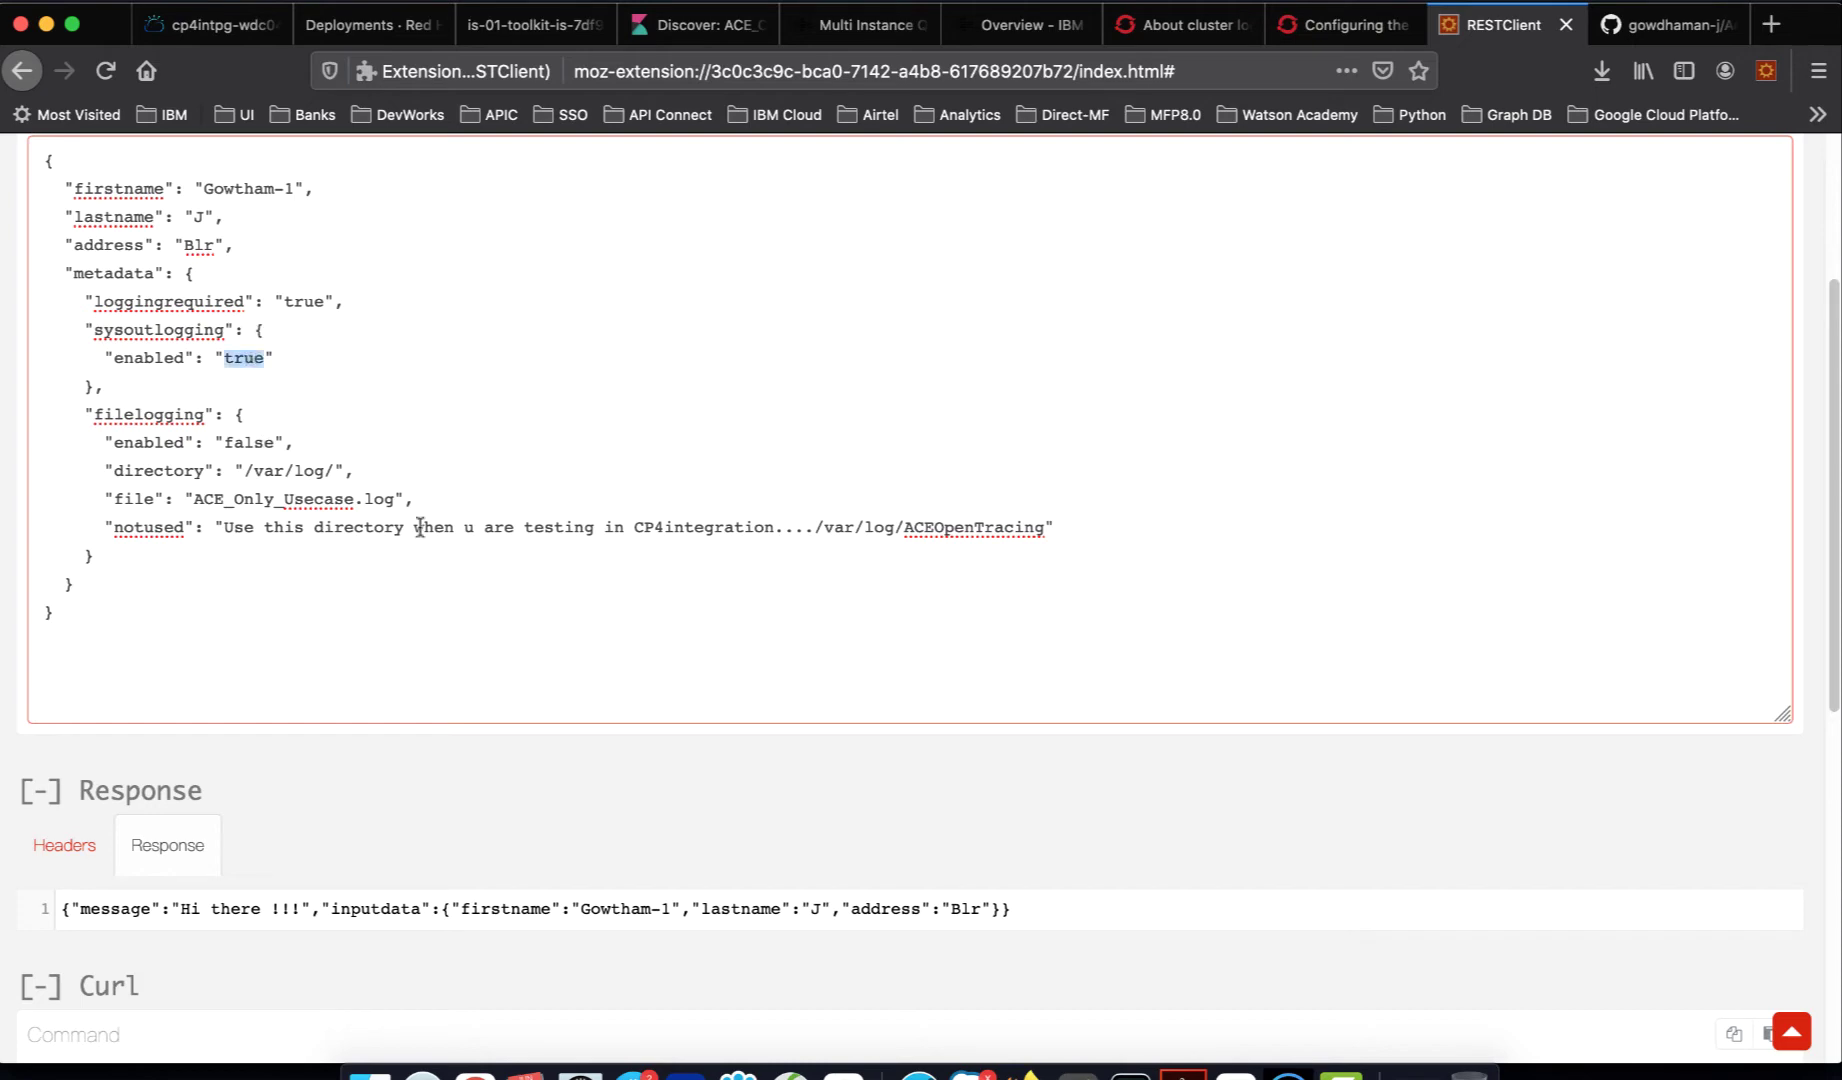
{"action": "scroll", "coordinate": [1090, 337], "scroll_direction": "up", "scroll_amount": 3}
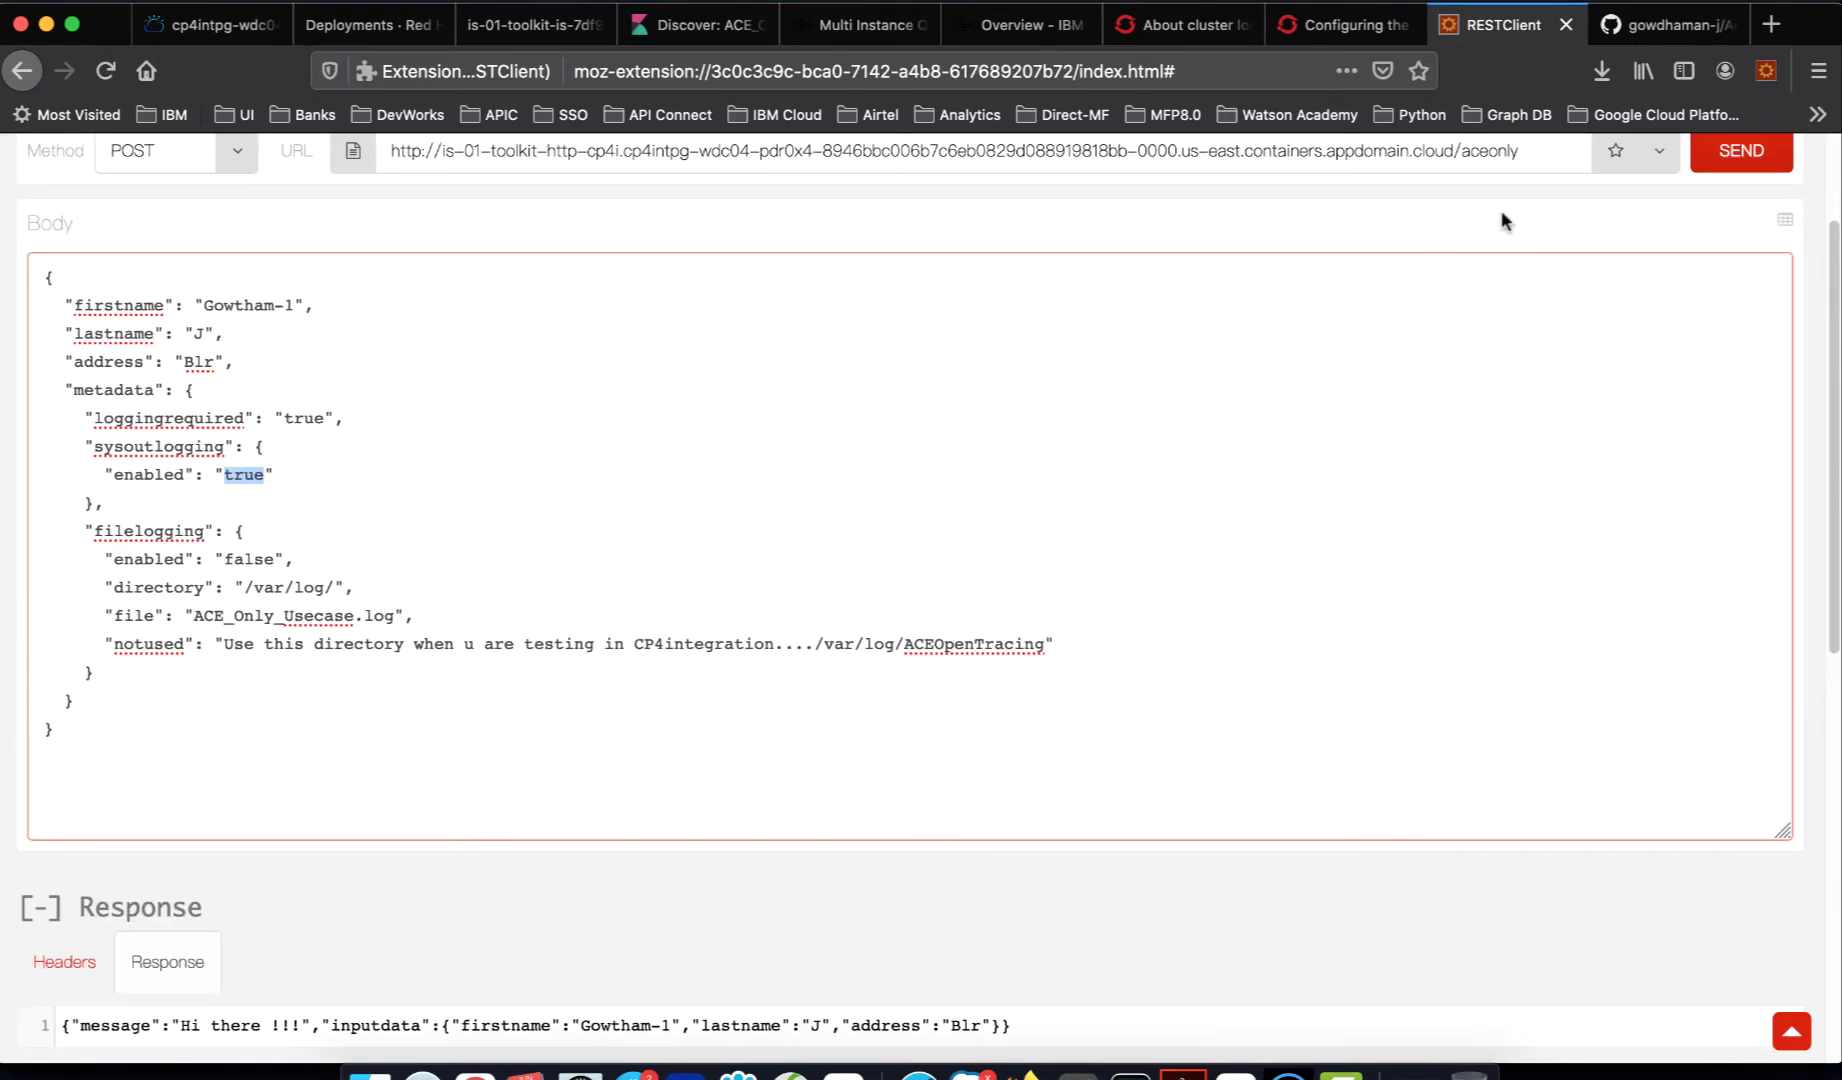
{"action": "left_click", "coordinate": [1740, 163]}
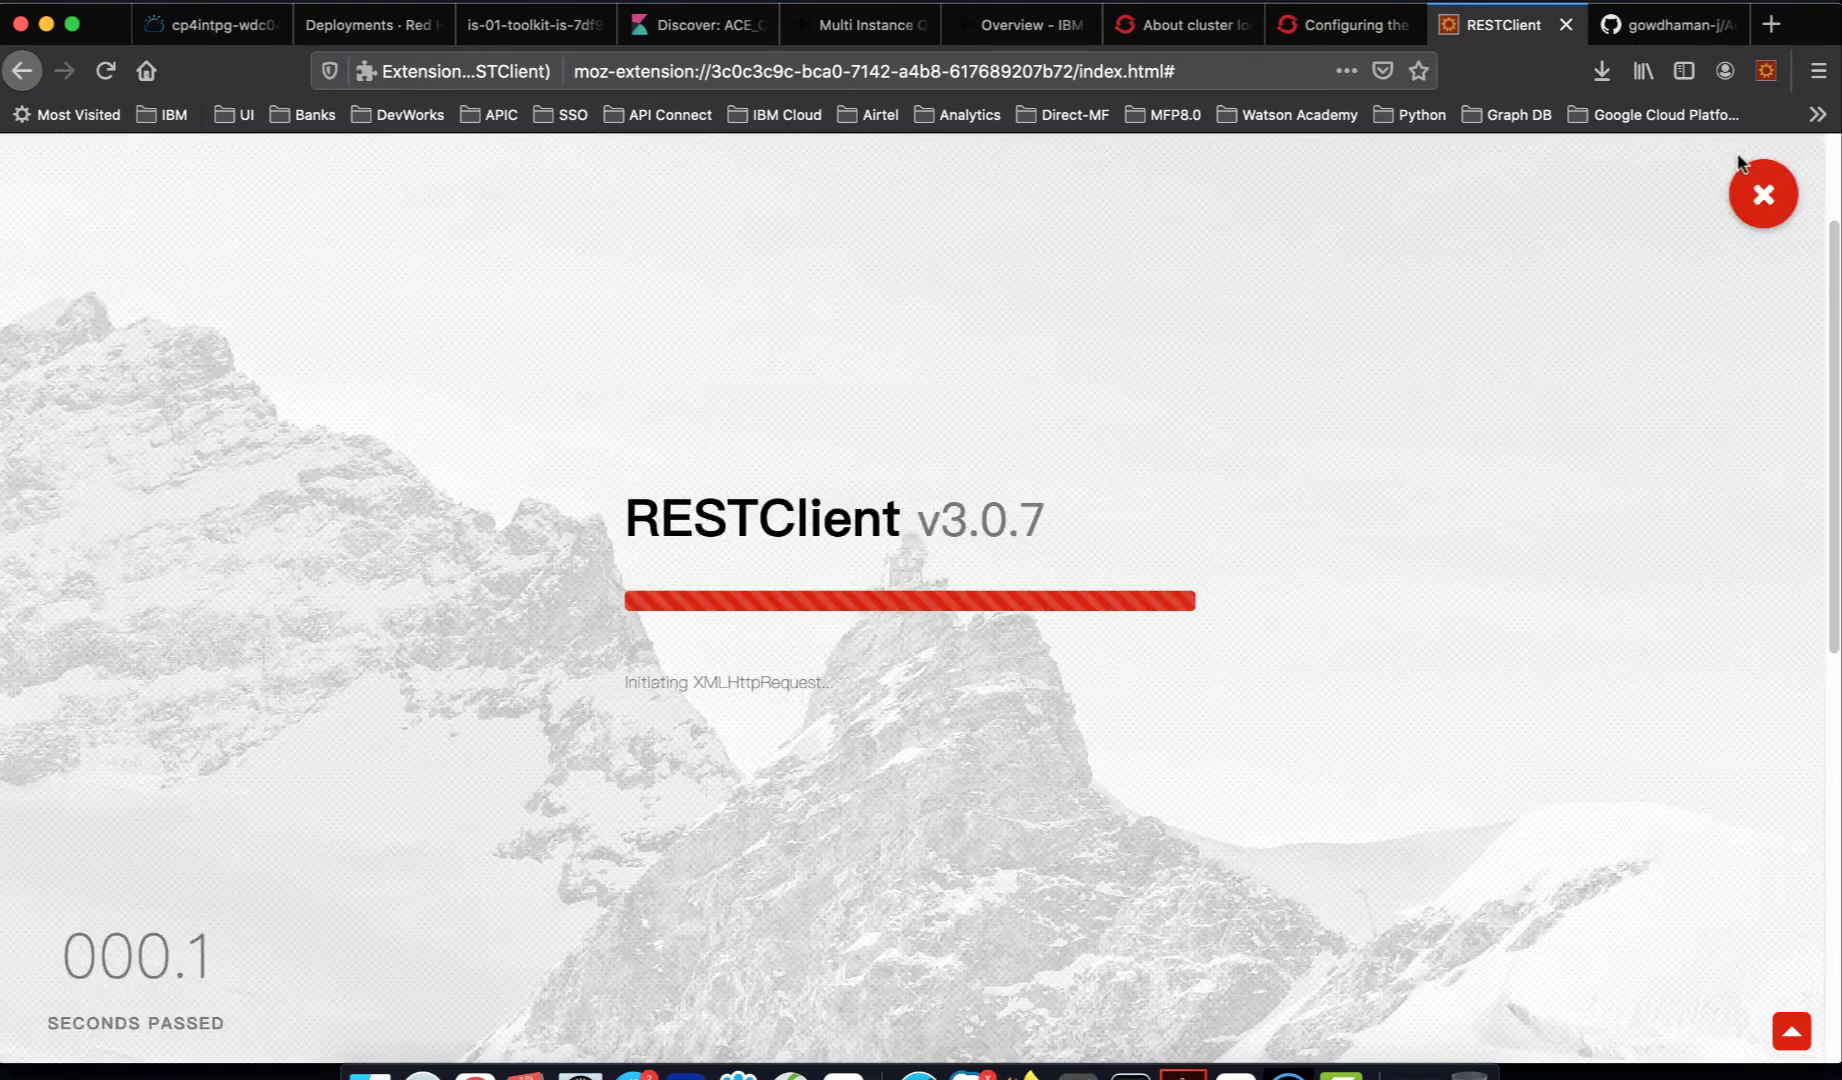
{"action": "scroll", "coordinate": [658, 637], "scroll_direction": "down", "scroll_amount": 4}
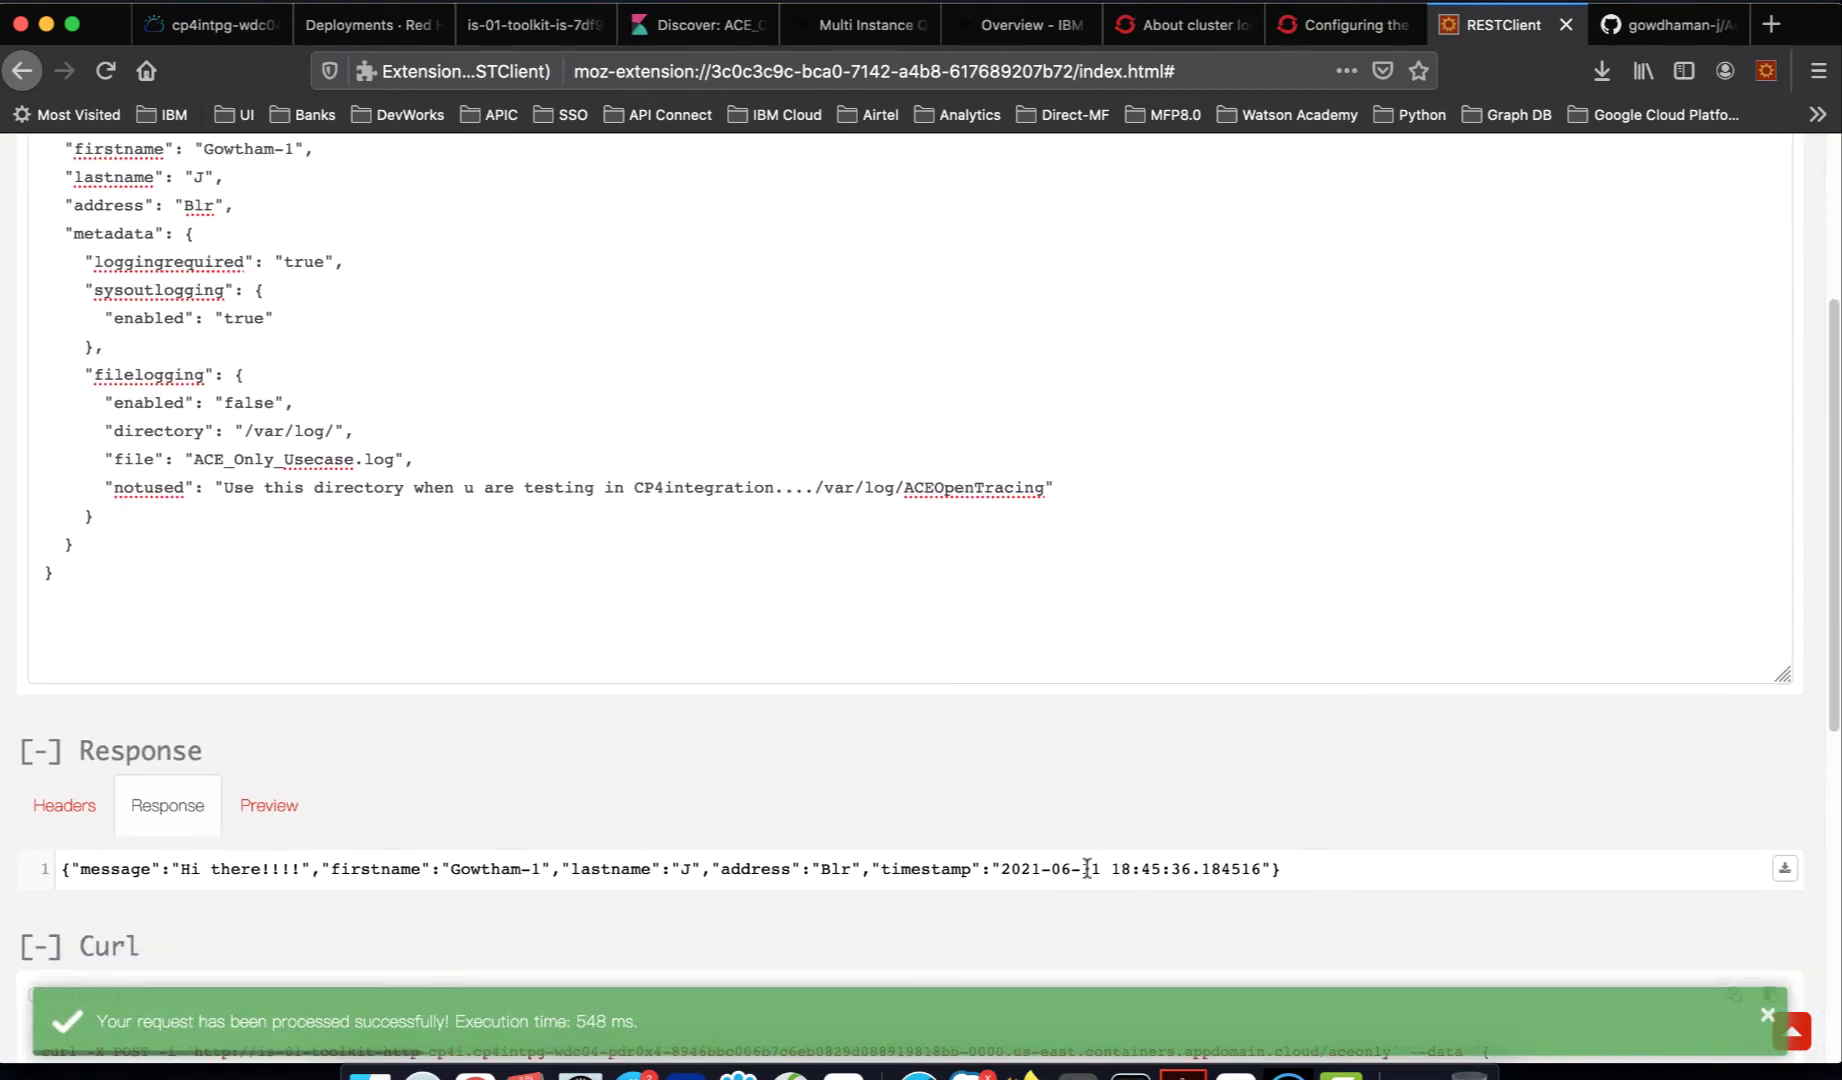
{"action": "left_click", "coordinate": [995, 868]}
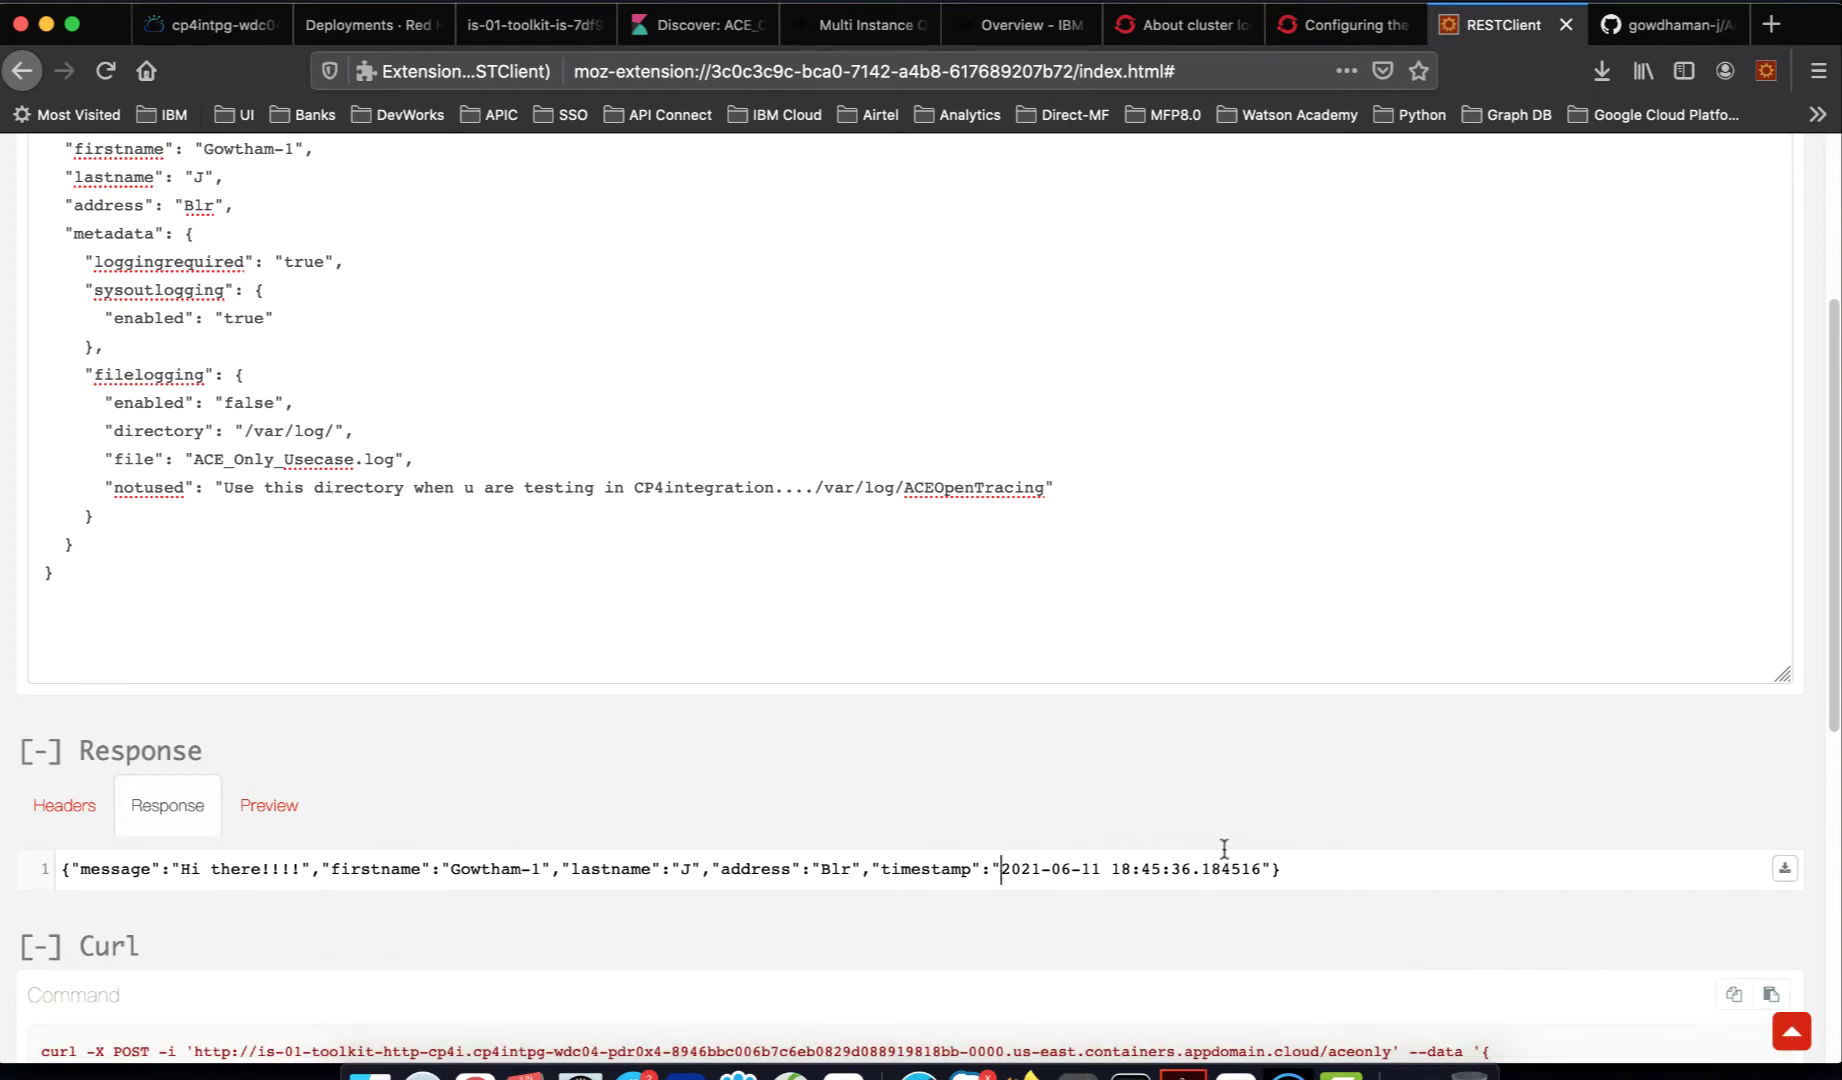
{"action": "left_click", "coordinate": [1258, 866], "text": "shift"}
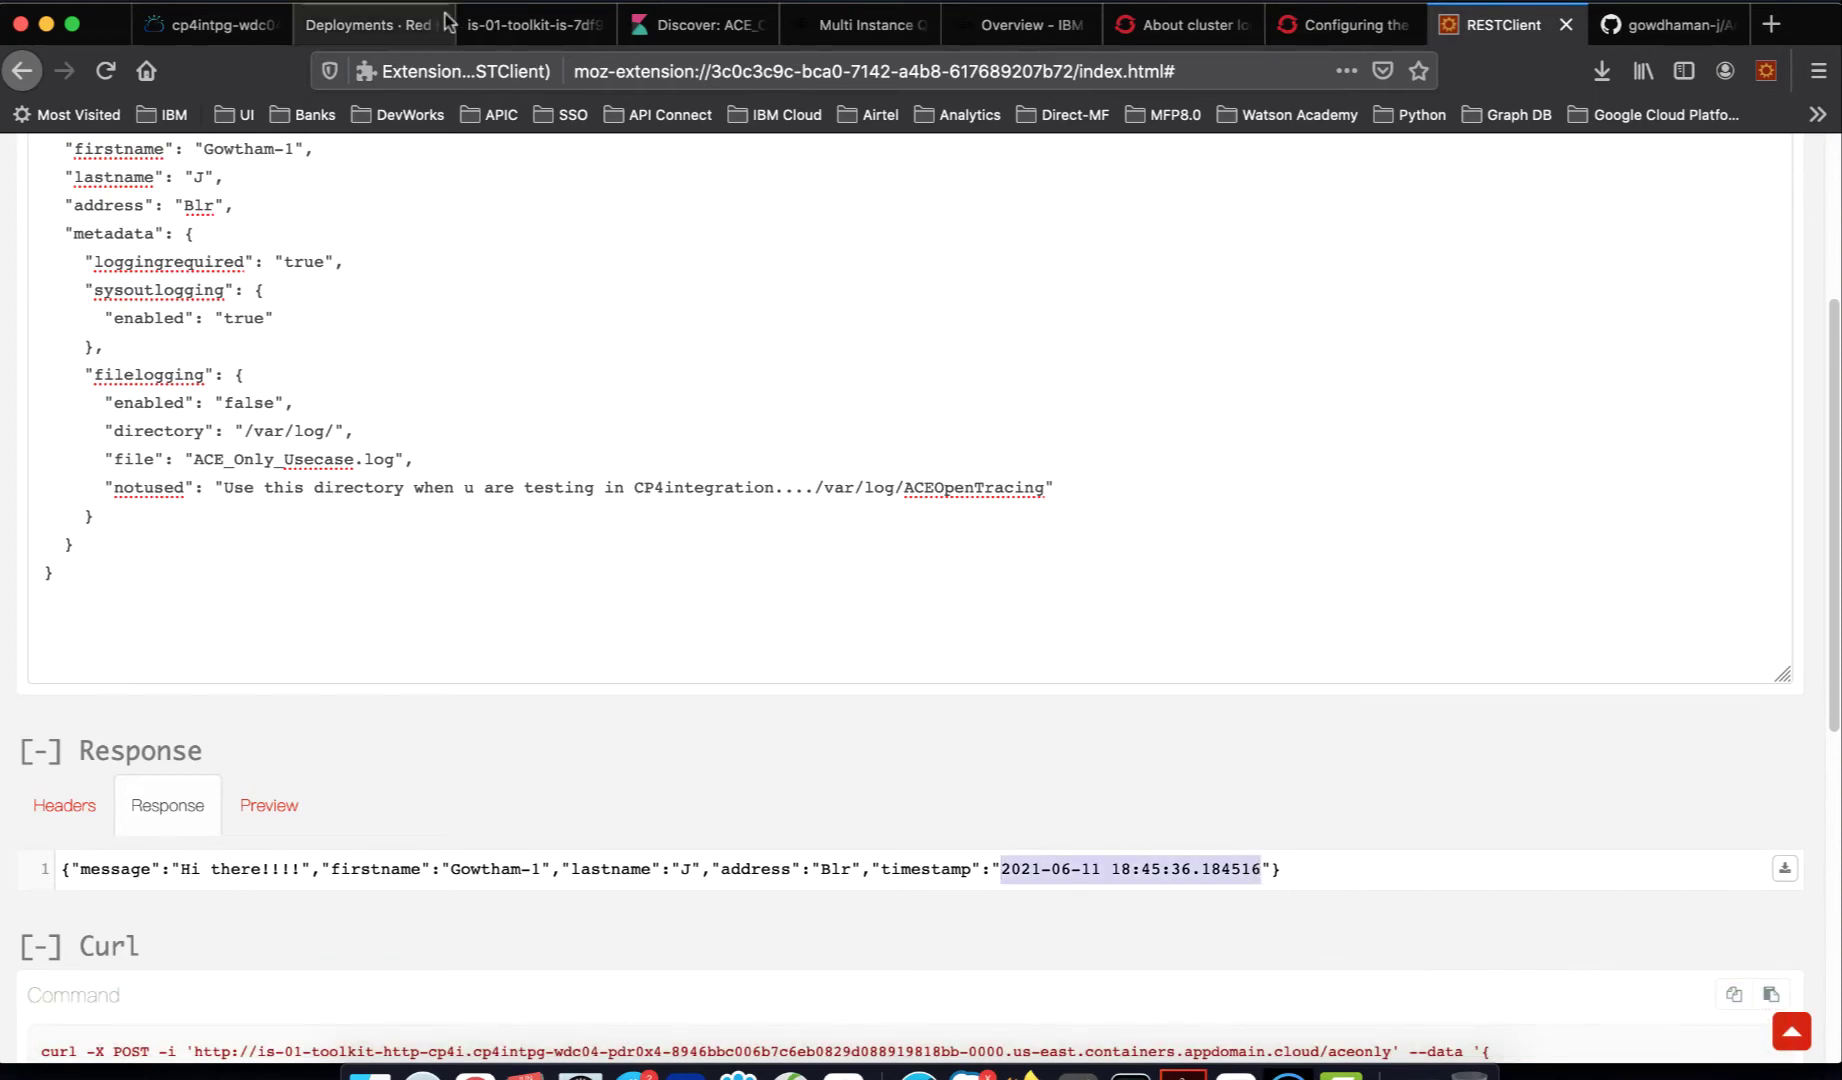
{"action": "left_click", "coordinate": [530, 24]}
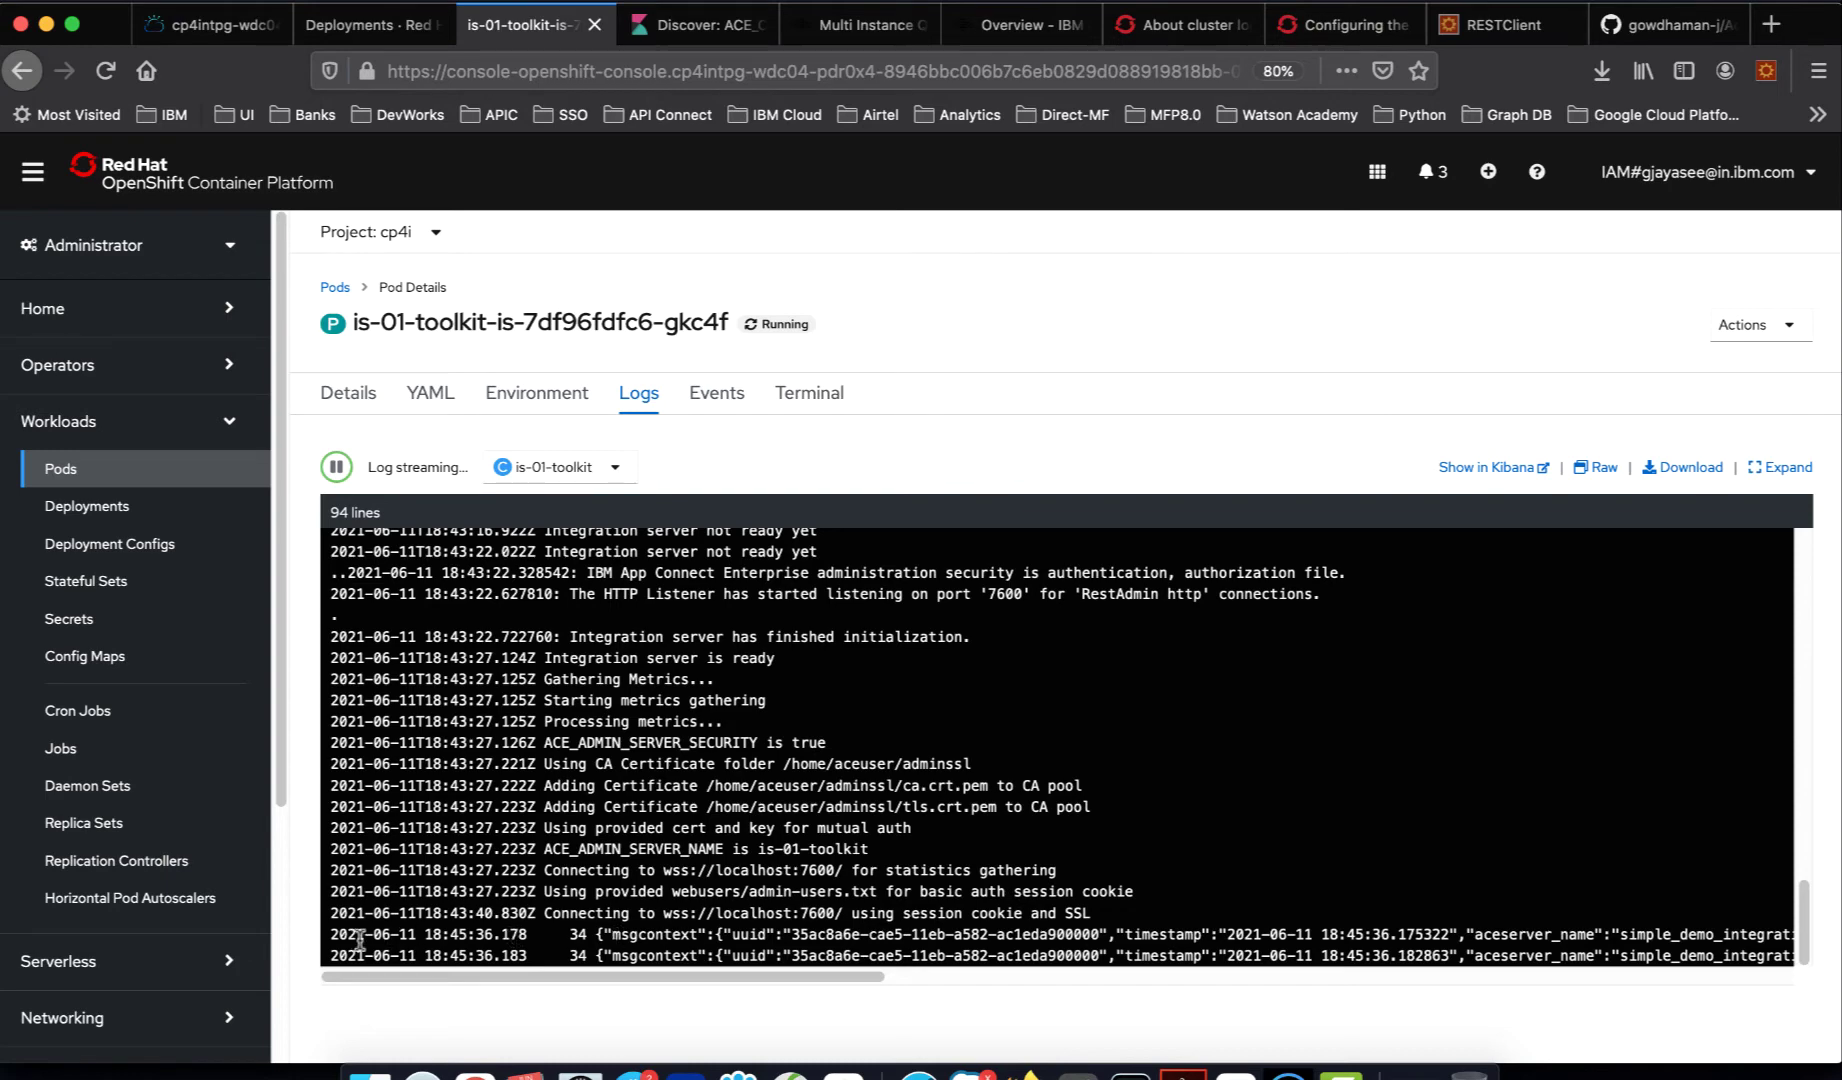
{"action": "left_click_drag", "start_coordinate": [332, 935], "coordinate": [400, 972]}
{"action": "left_click", "coordinate": [616, 890]}
{"action": "left_click_drag", "start_coordinate": [332, 935], "coordinate": [511, 955]}
{"action": "left_click", "coordinate": [747, 929]}
- Go to Kibana's Management settings in the browser
{"action": "left_click", "coordinate": [713, 35]}
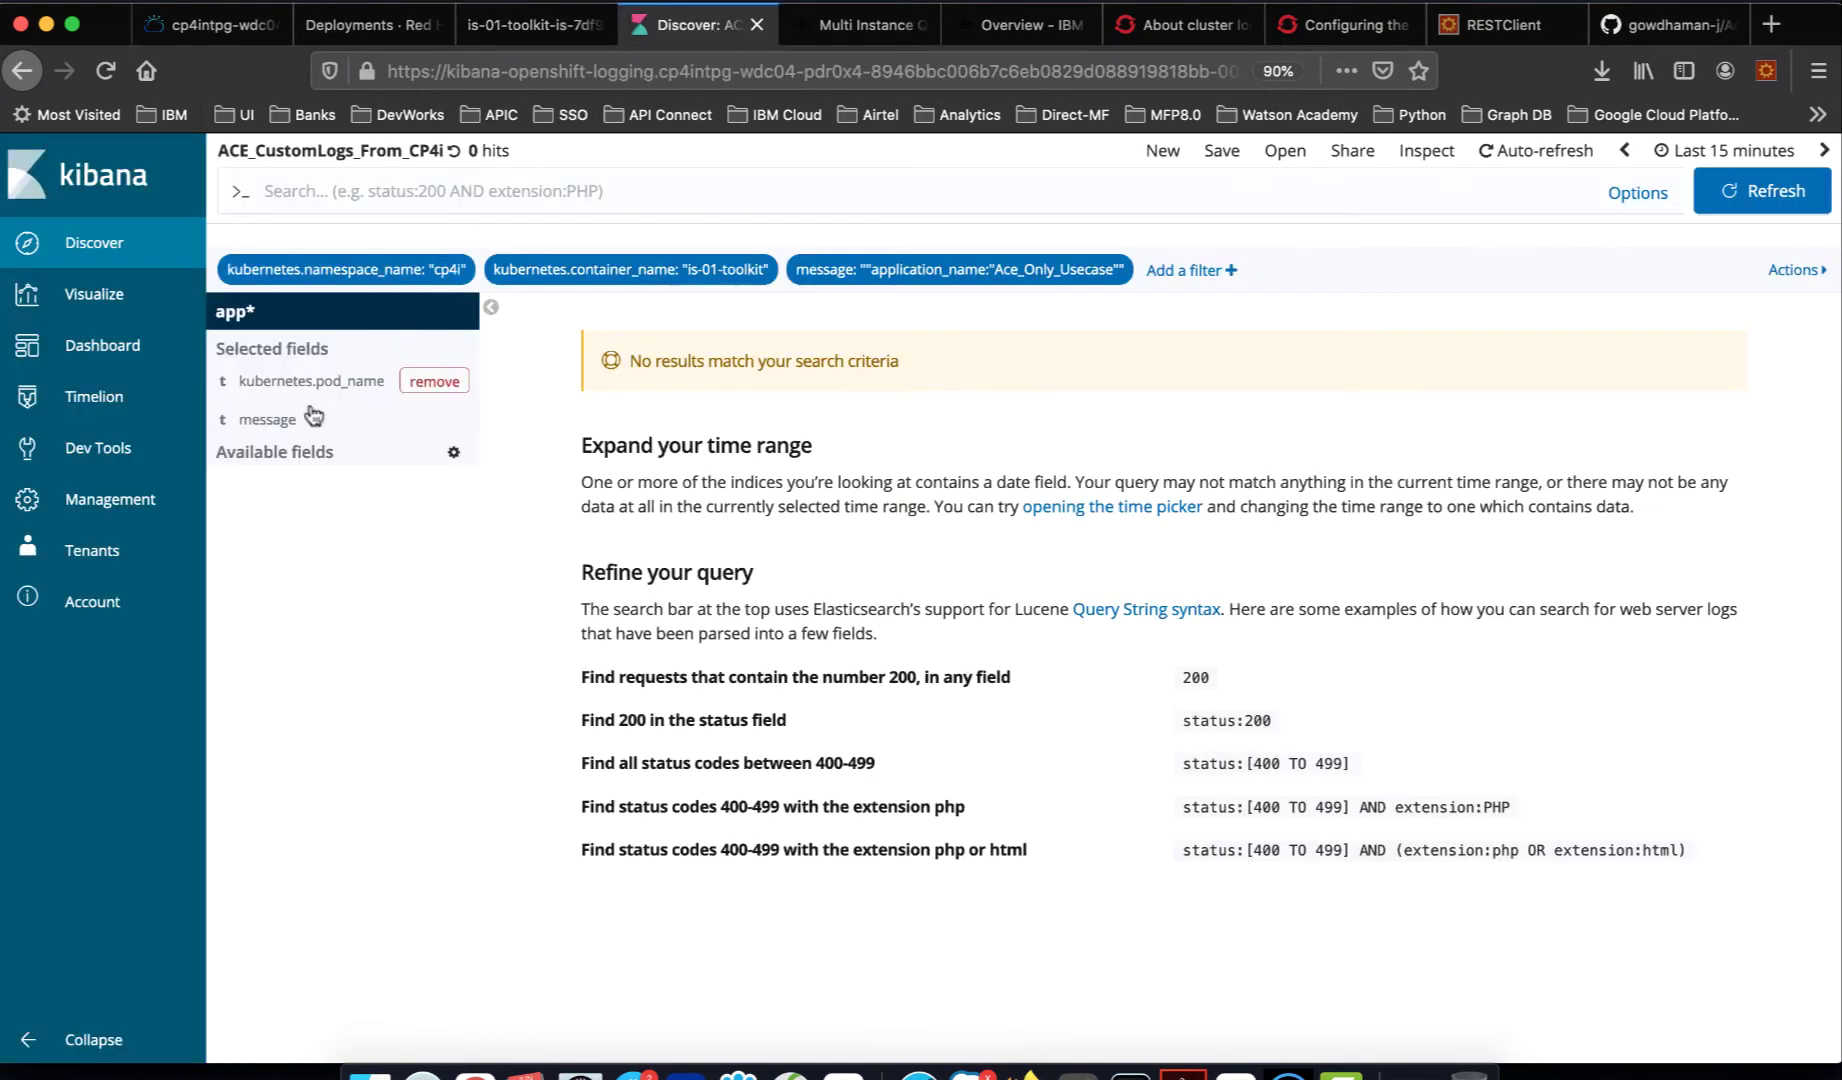
{"action": "left_click", "coordinate": [126, 507]}
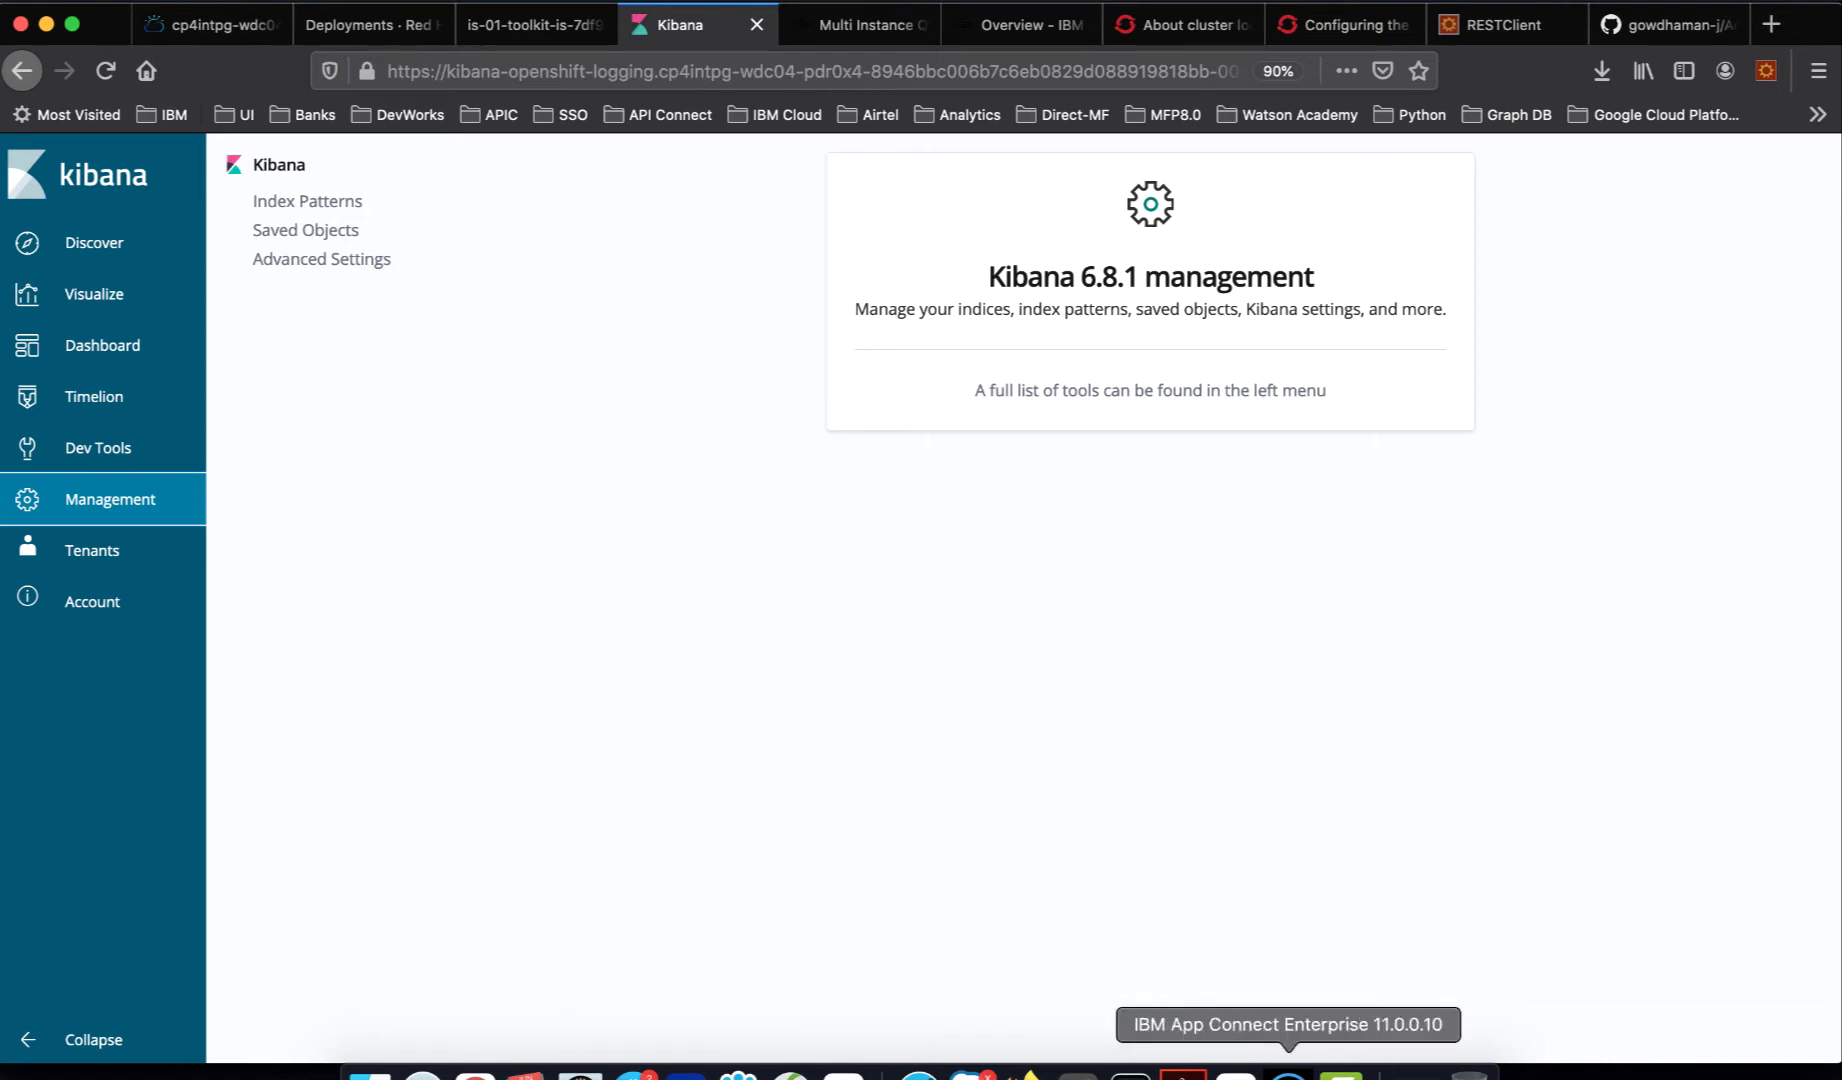
{"action": "left_click", "coordinate": [1288, 1074]}
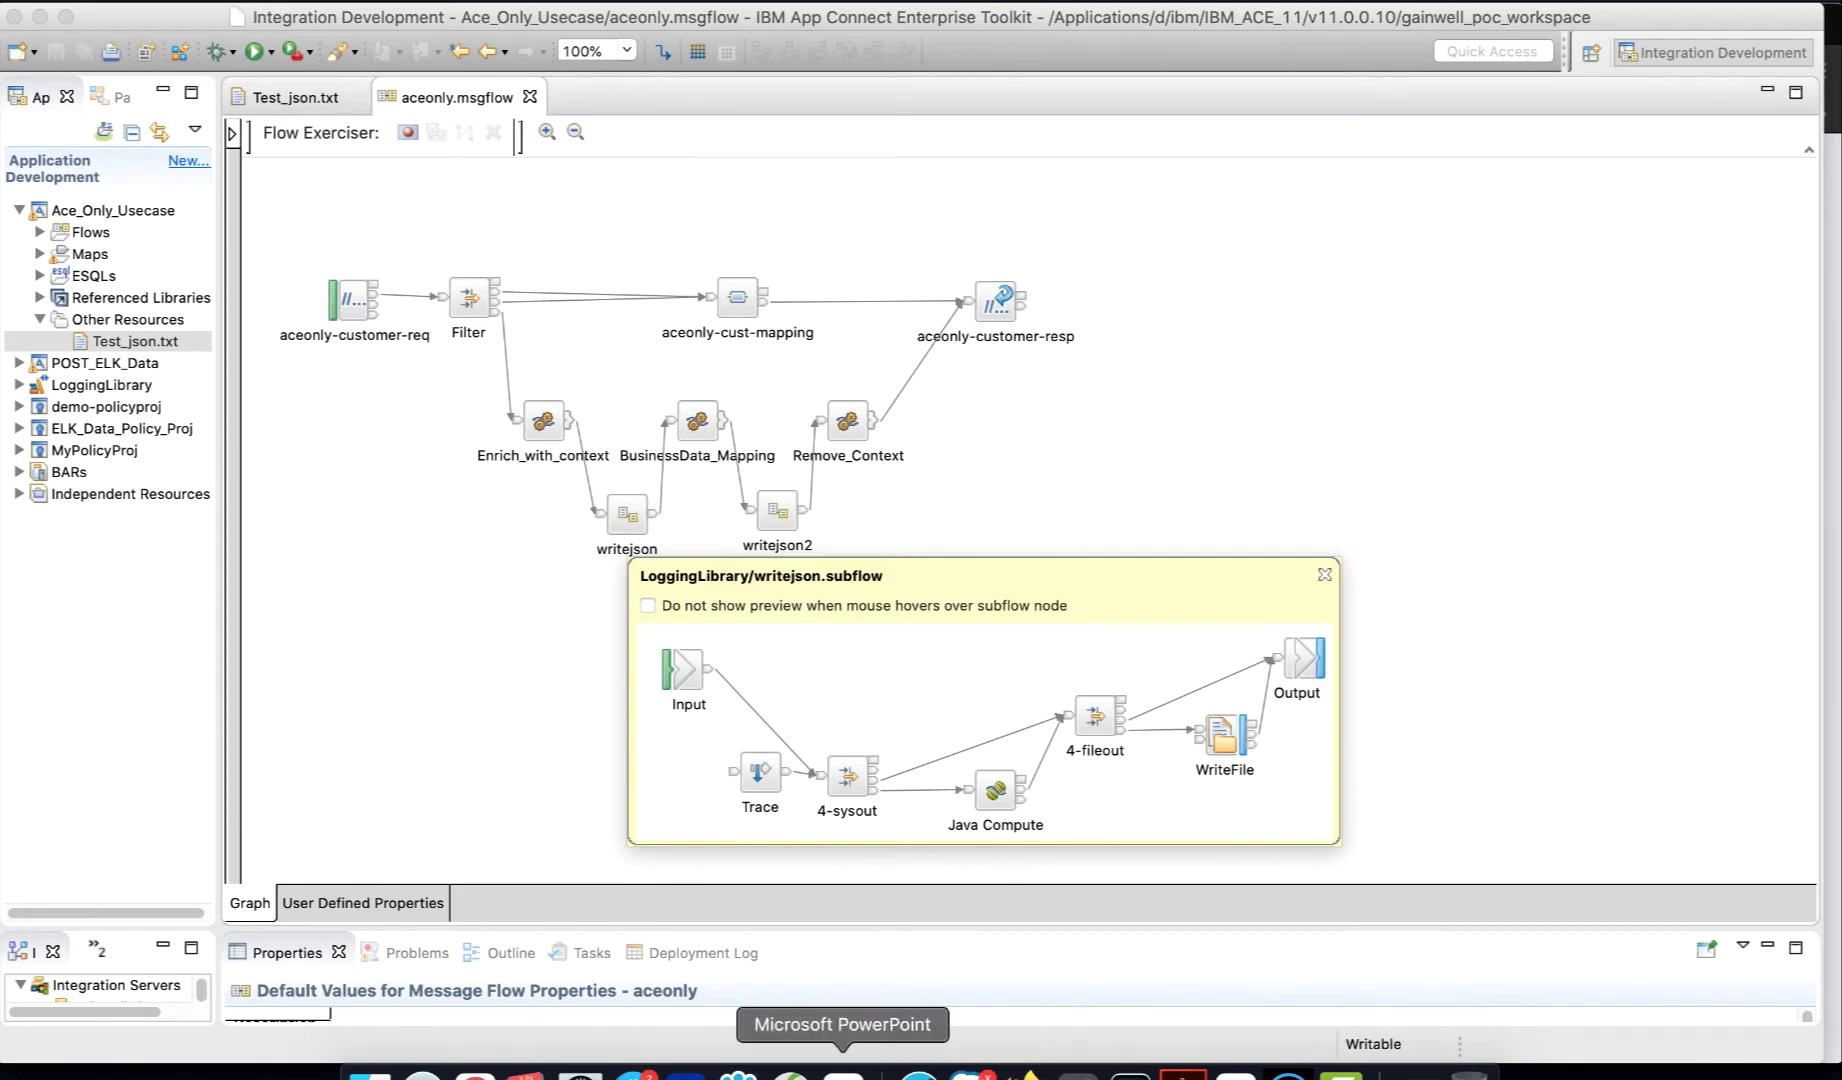
{"action": "left_click", "coordinate": [1030, 1073]}
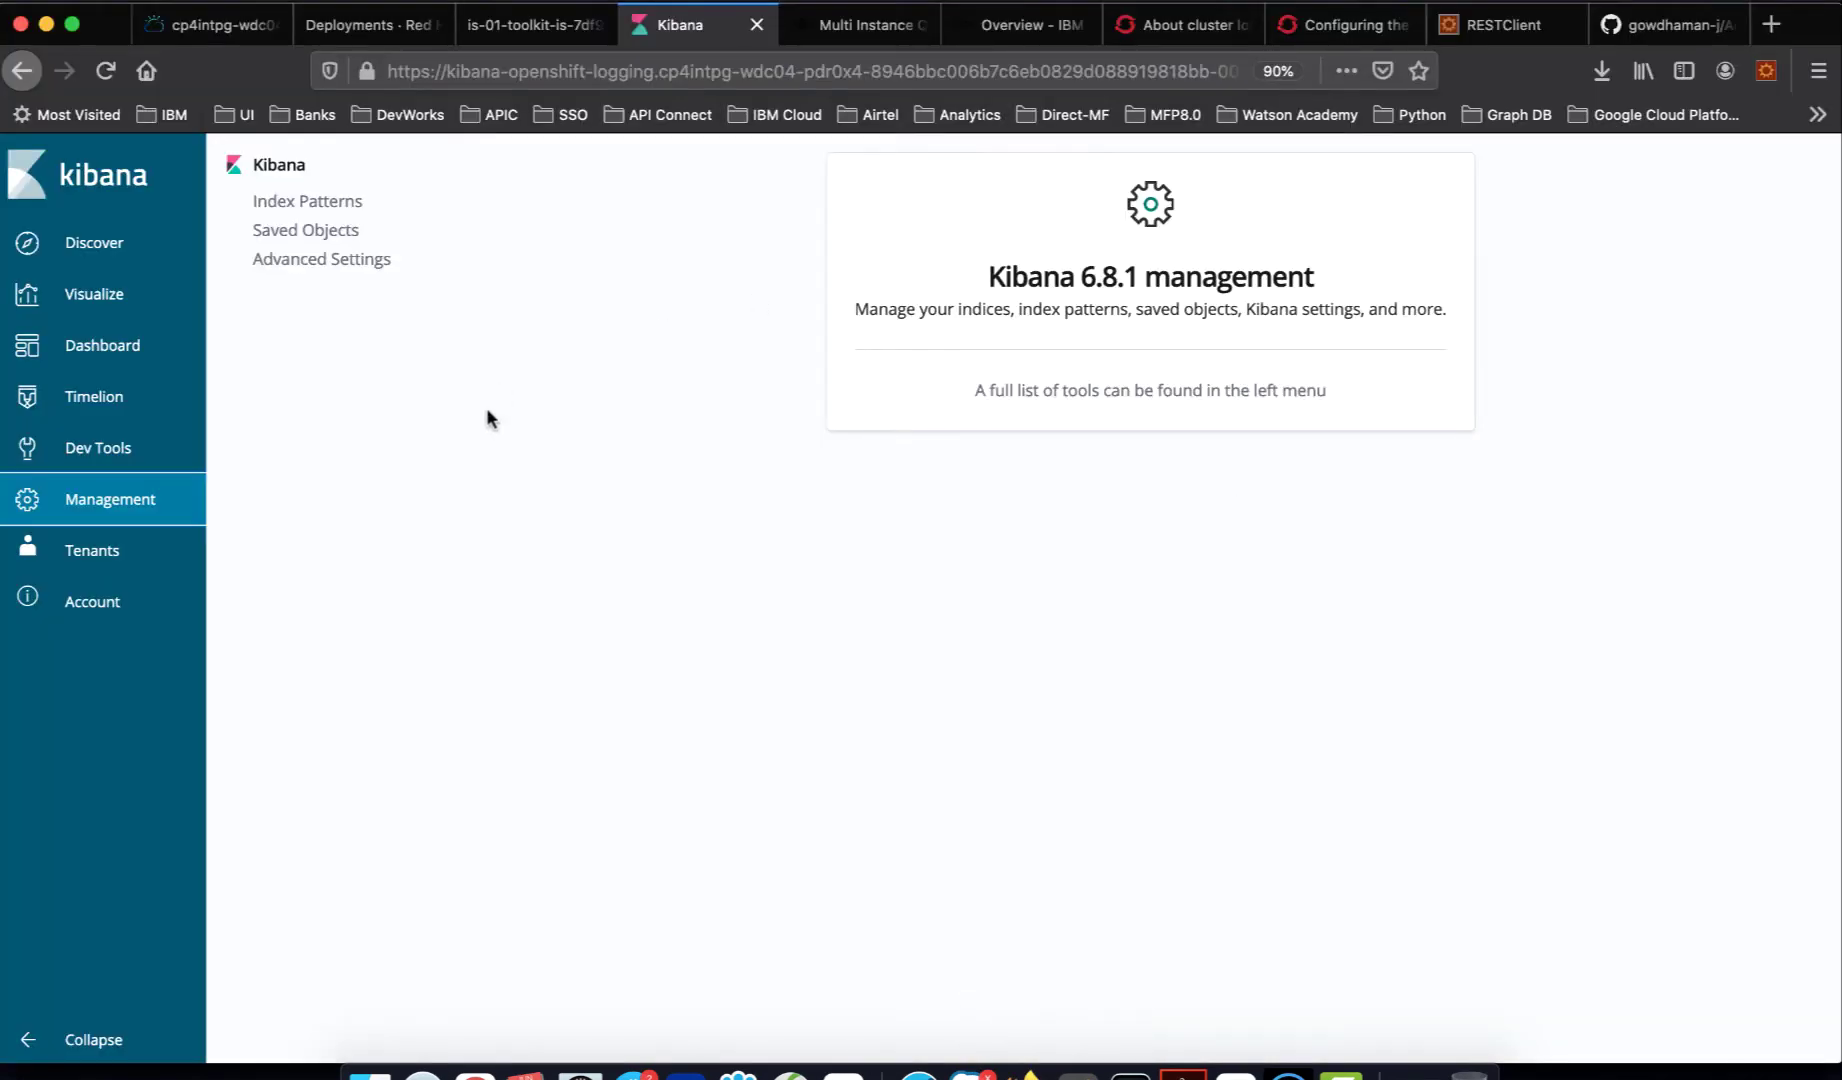
- Open the ACE_CustomLogs_From_CP4i saved search from Saved Objects in Discover
{"action": "left_click", "coordinate": [305, 232]}
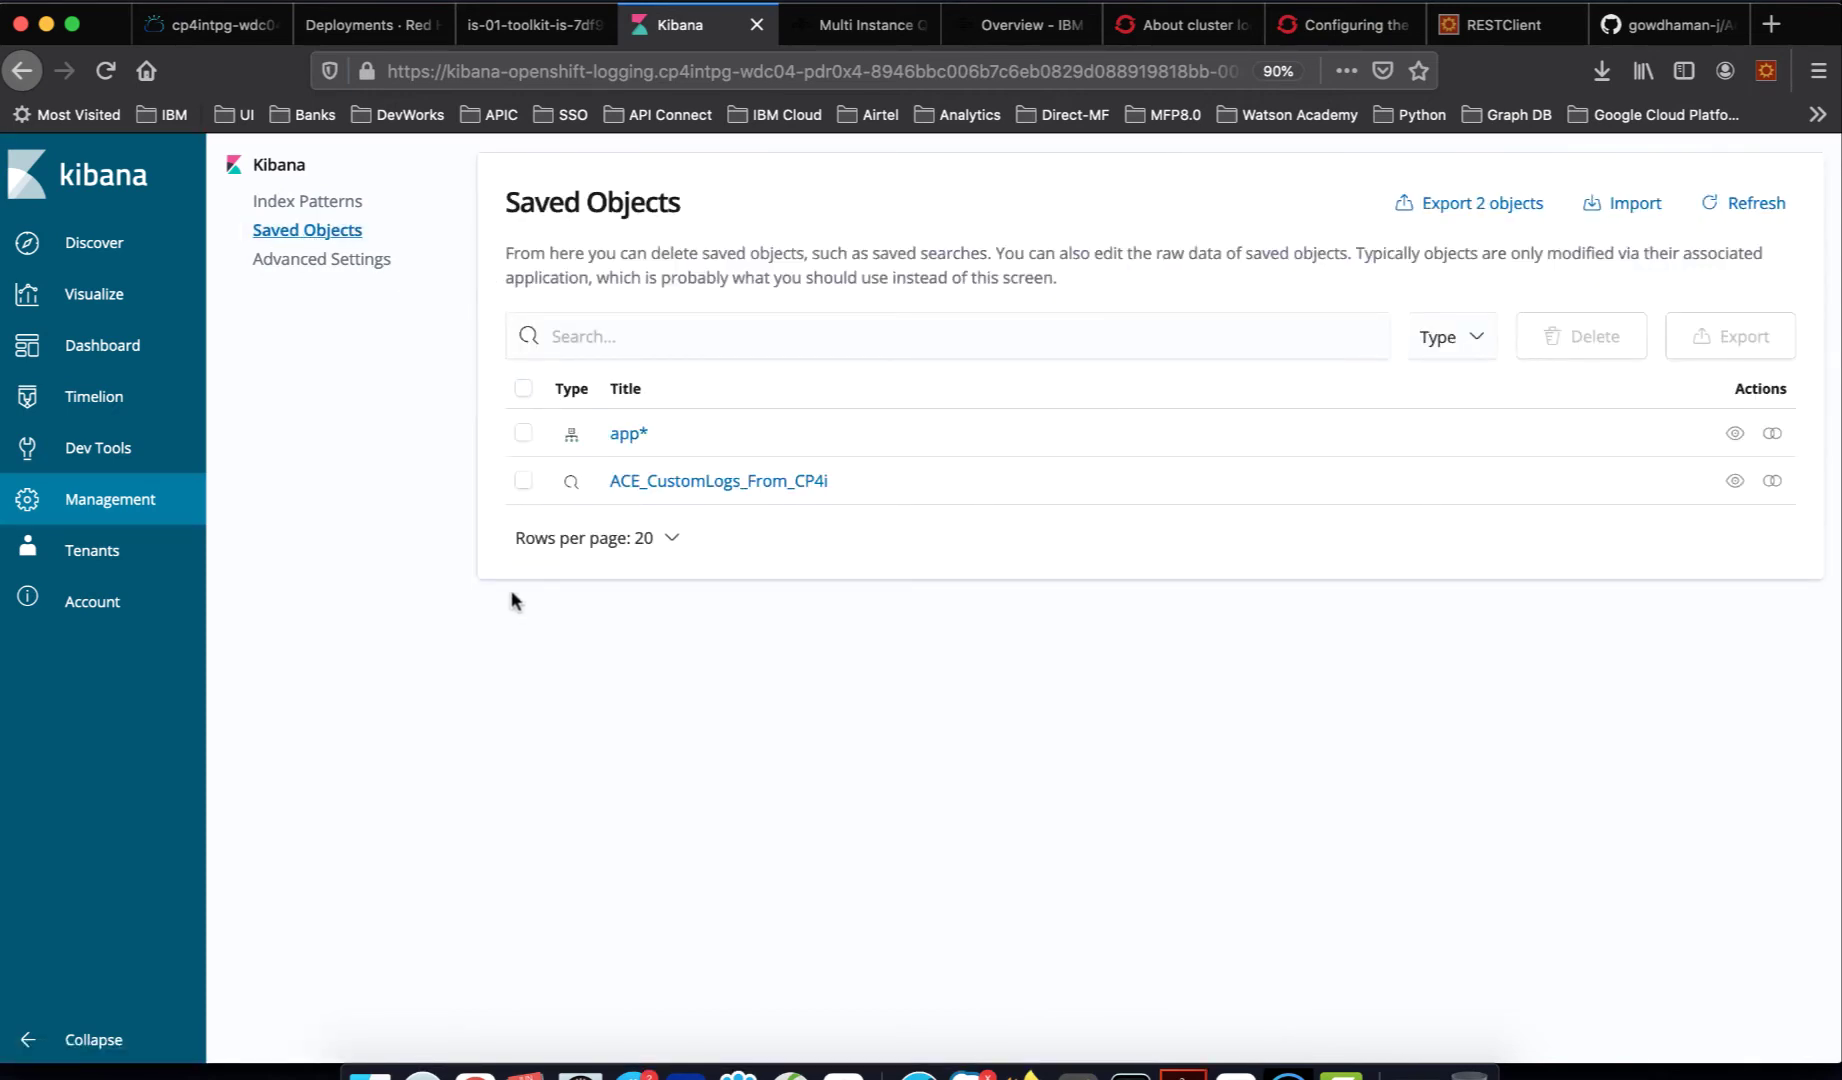
{"action": "left_click", "coordinate": [744, 488]}
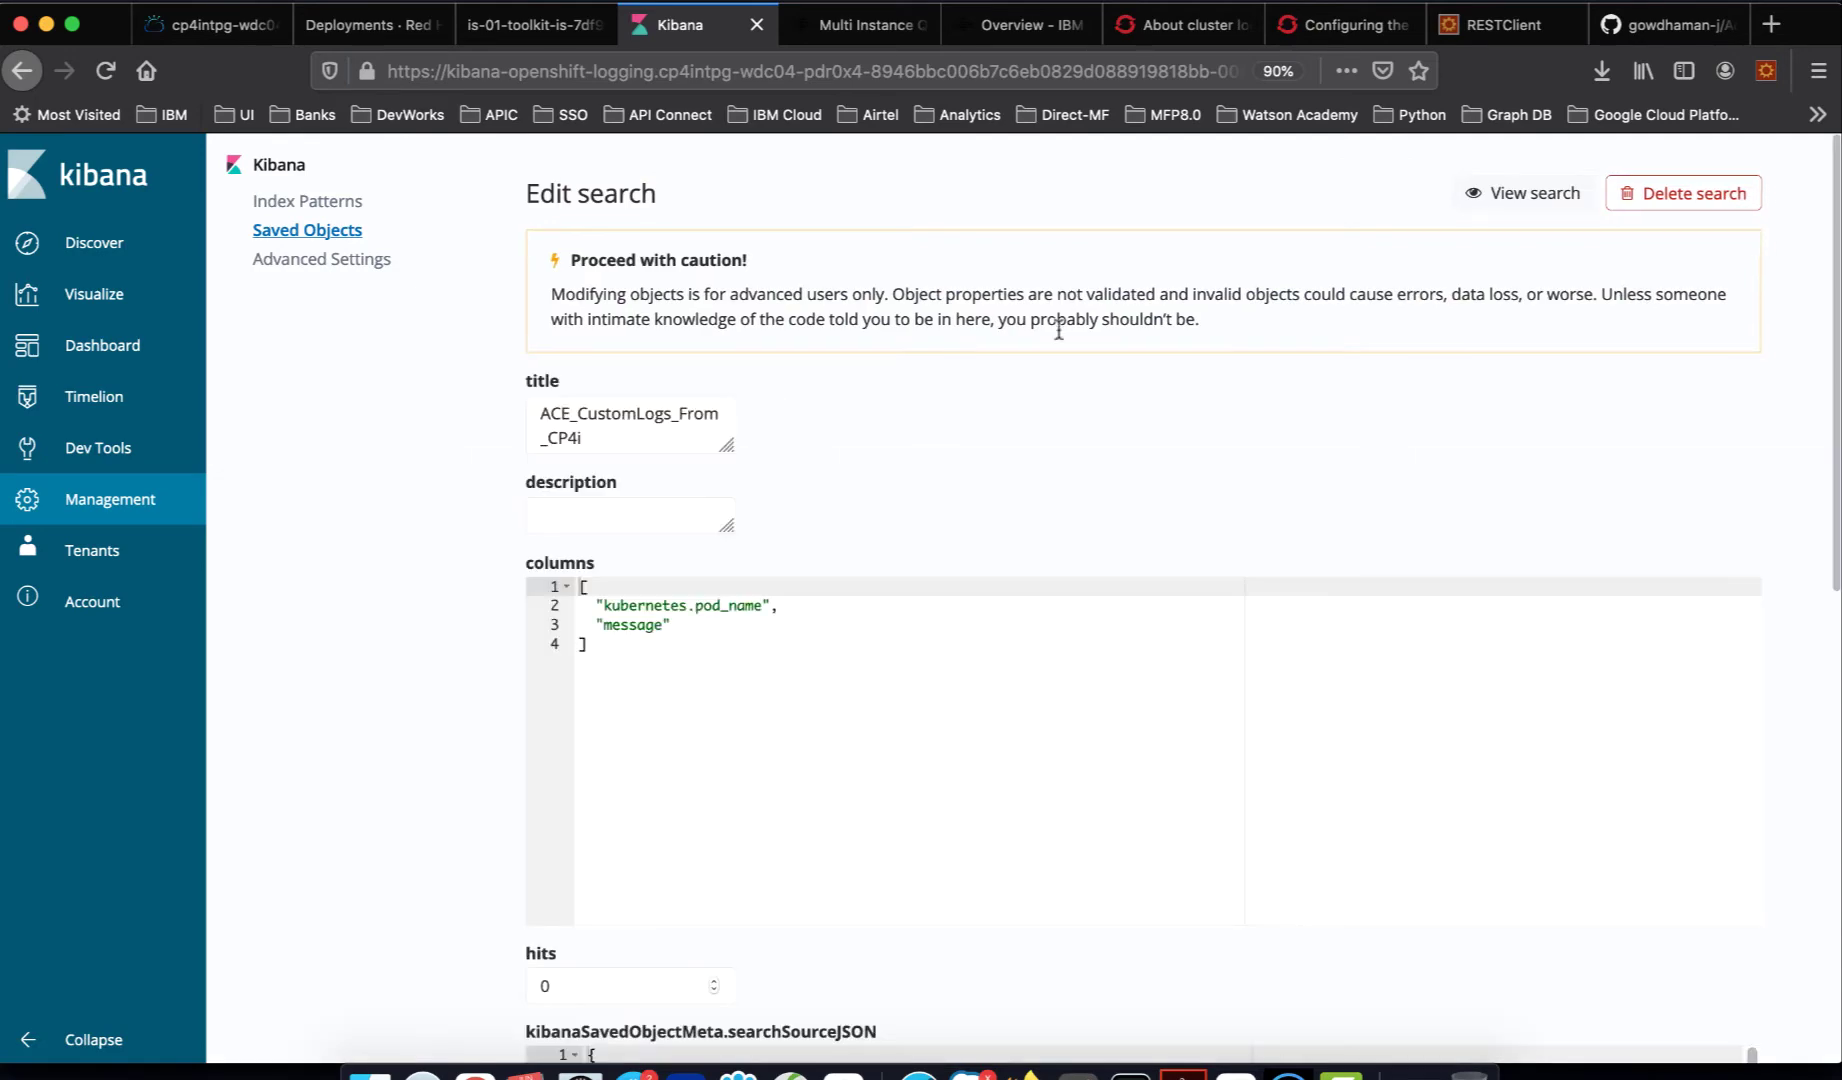
{"action": "left_click", "coordinate": [1533, 206]}
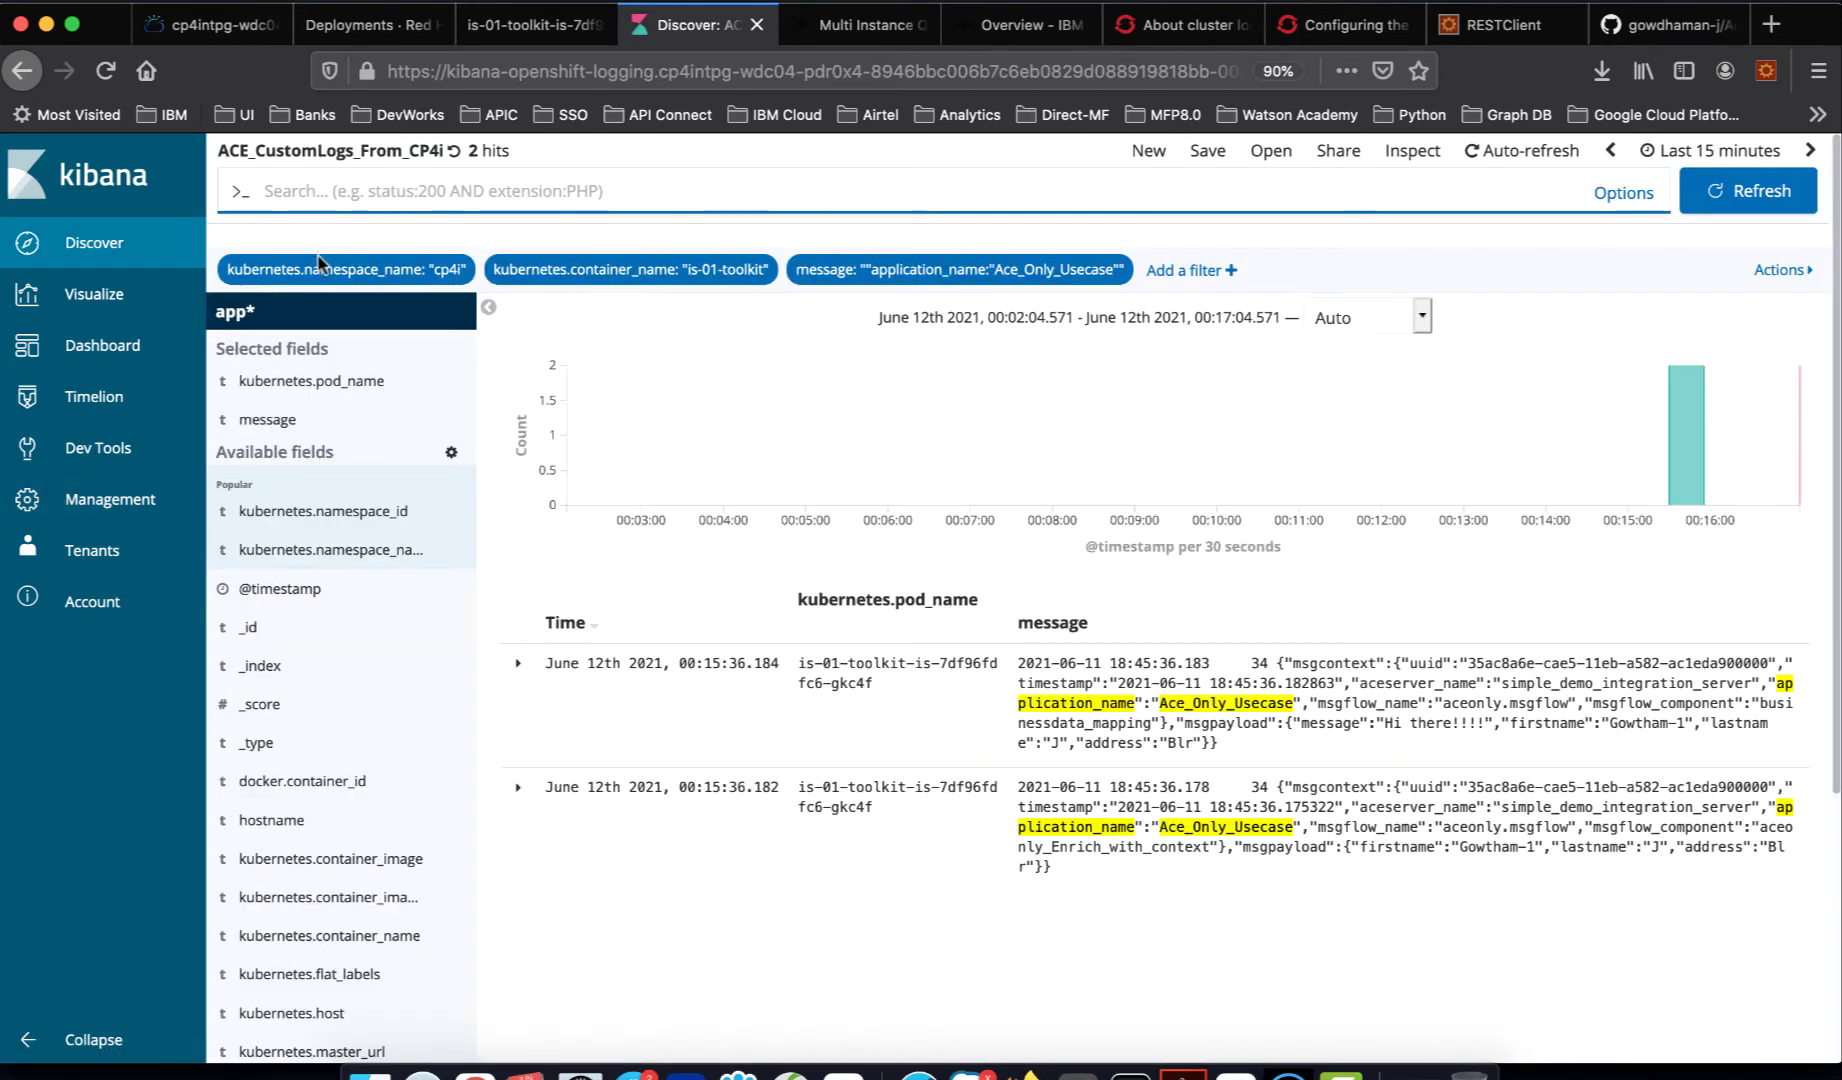
{"action": "mouse_move", "coordinate": [443, 291]}
{"action": "mouse_move", "coordinate": [727, 283]}
{"action": "mouse_move", "coordinate": [1034, 276]}
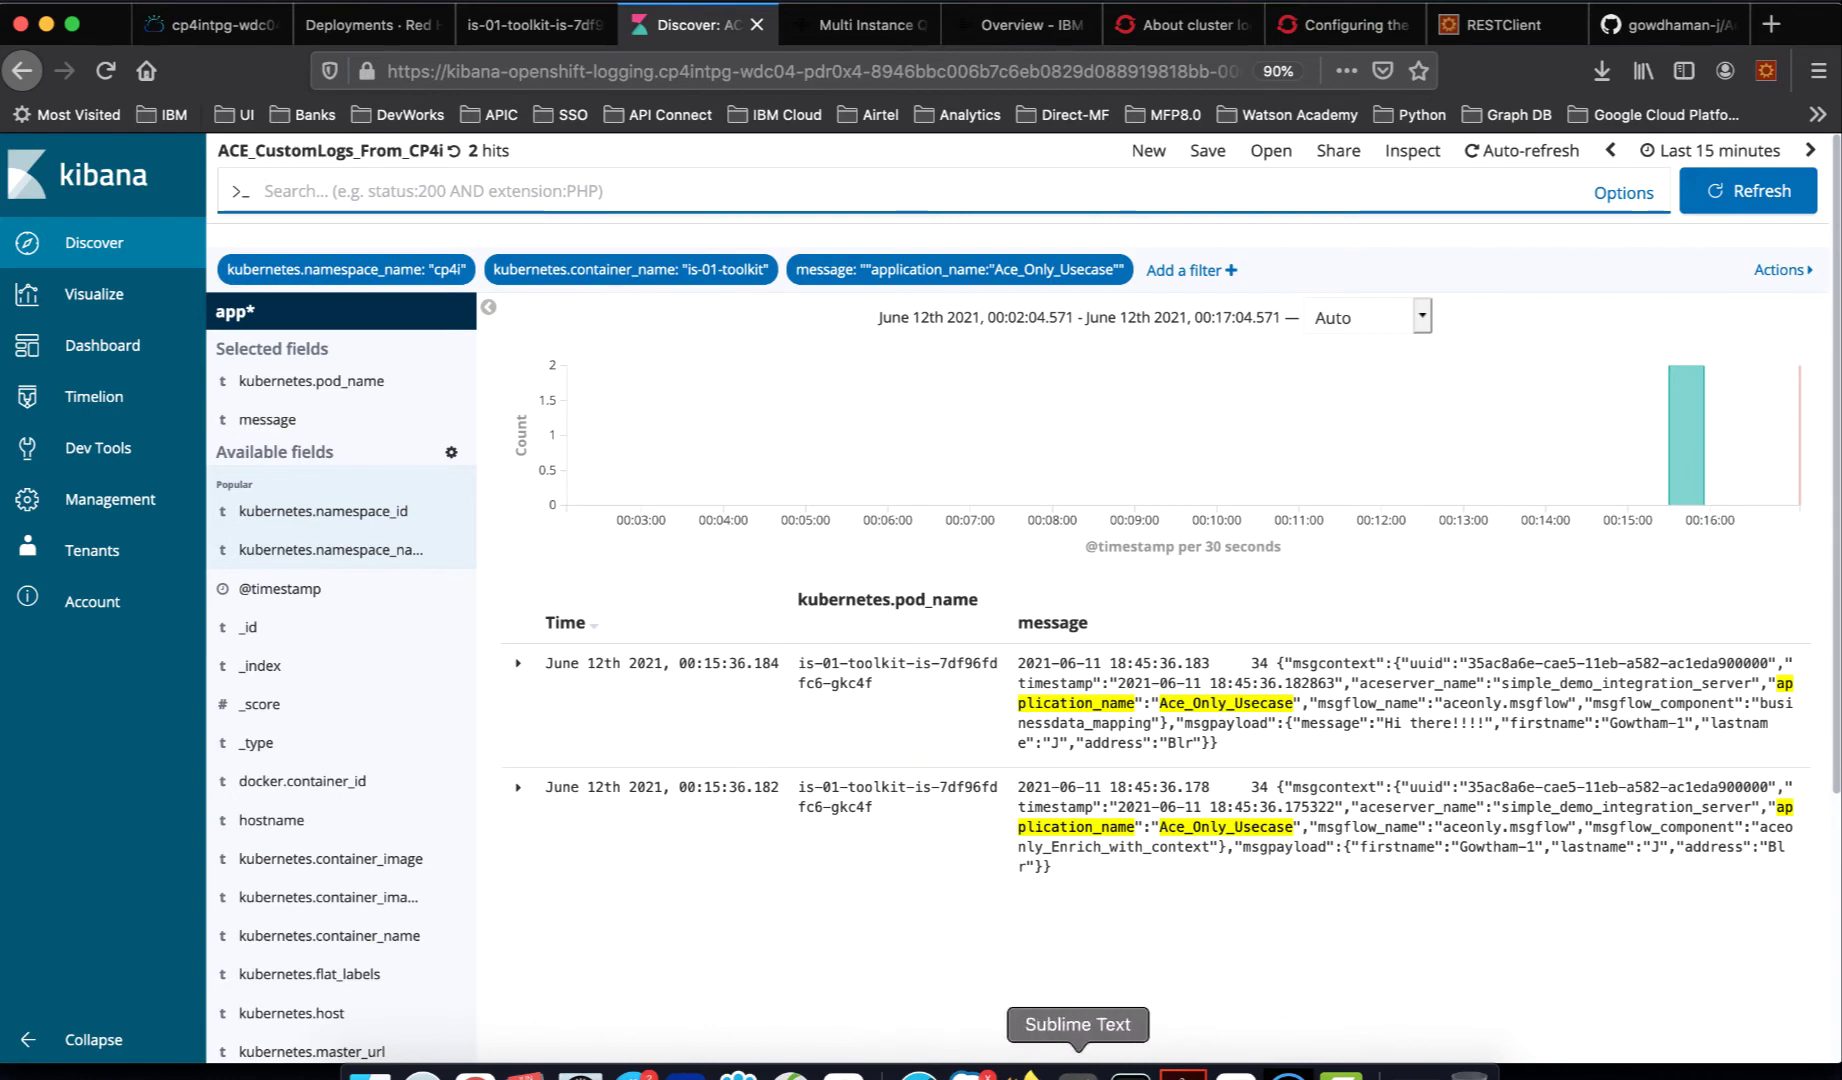
- Copy the uuid 35ac8a6e-cae5-11eb-a582-ac1eda900000 from the pod log's msgcontext line
{"action": "left_click", "coordinate": [532, 30]}
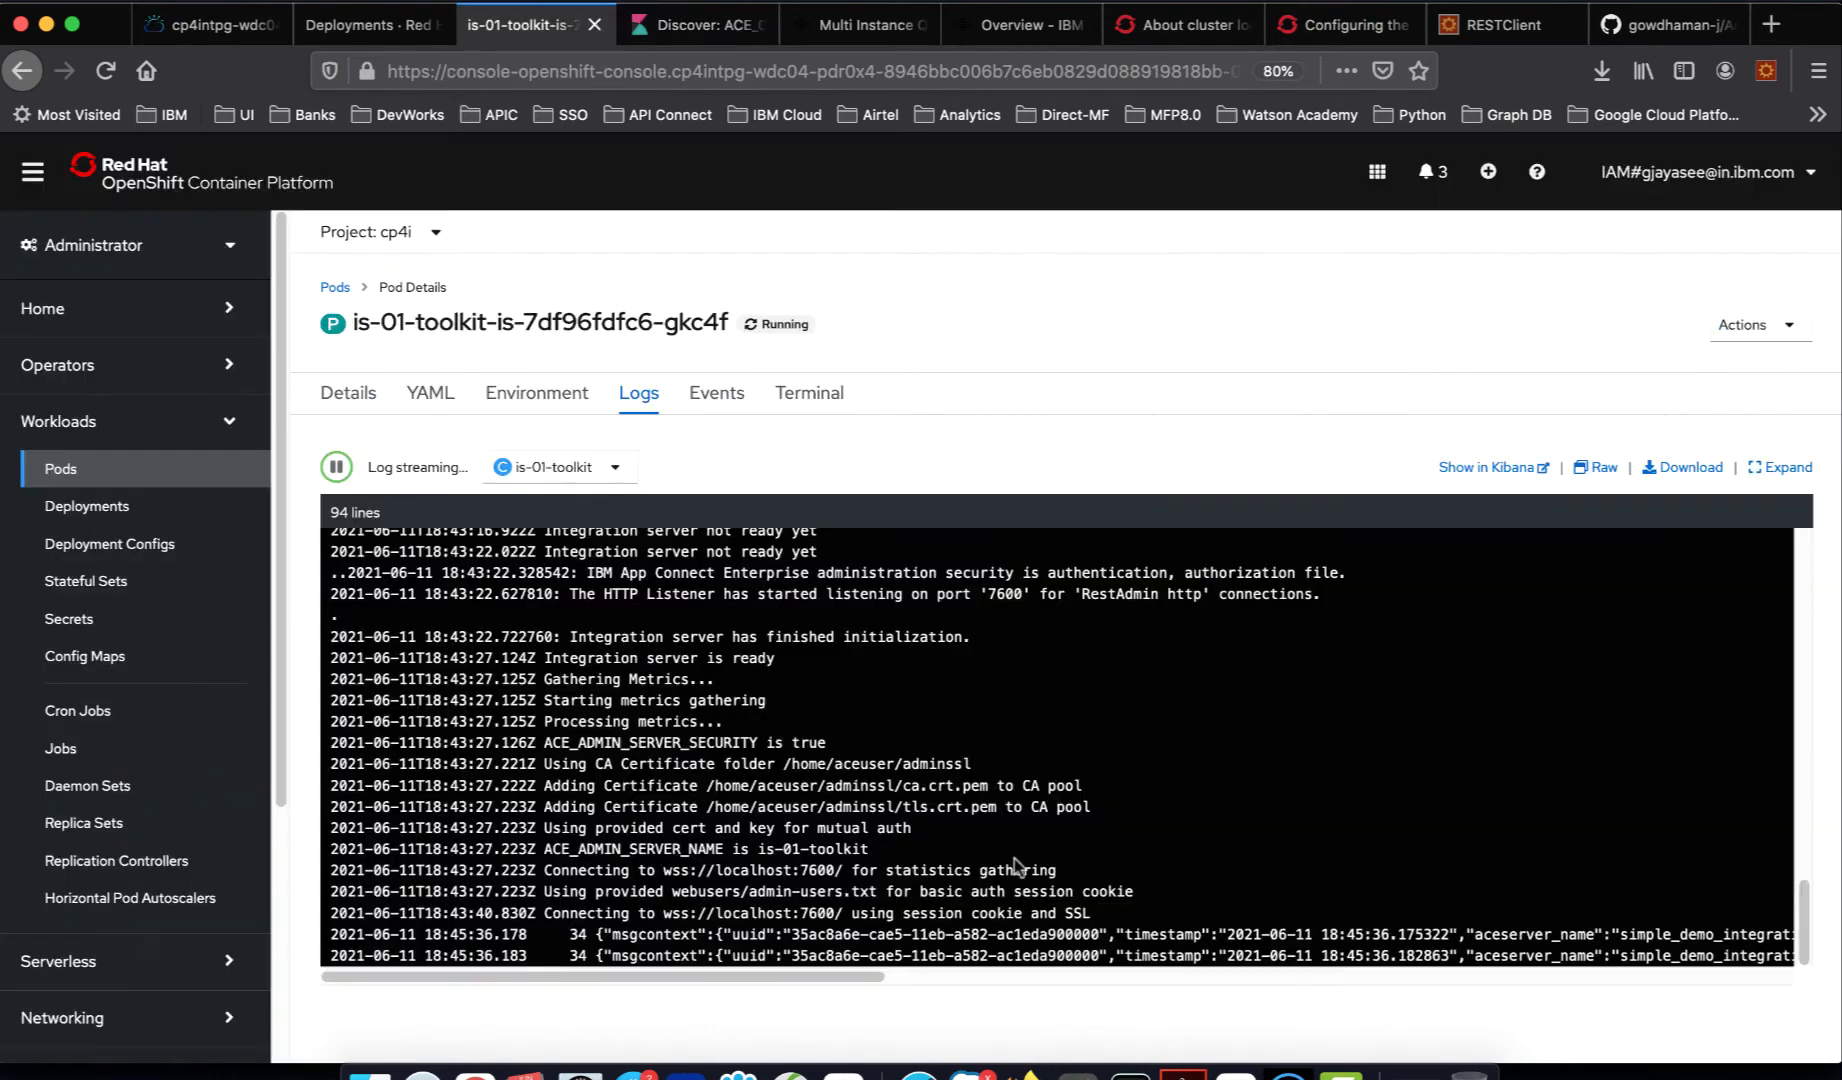
{"action": "double_click", "coordinate": [818, 935]}
{"action": "left_click", "coordinate": [1088, 935], "text": "shift"}
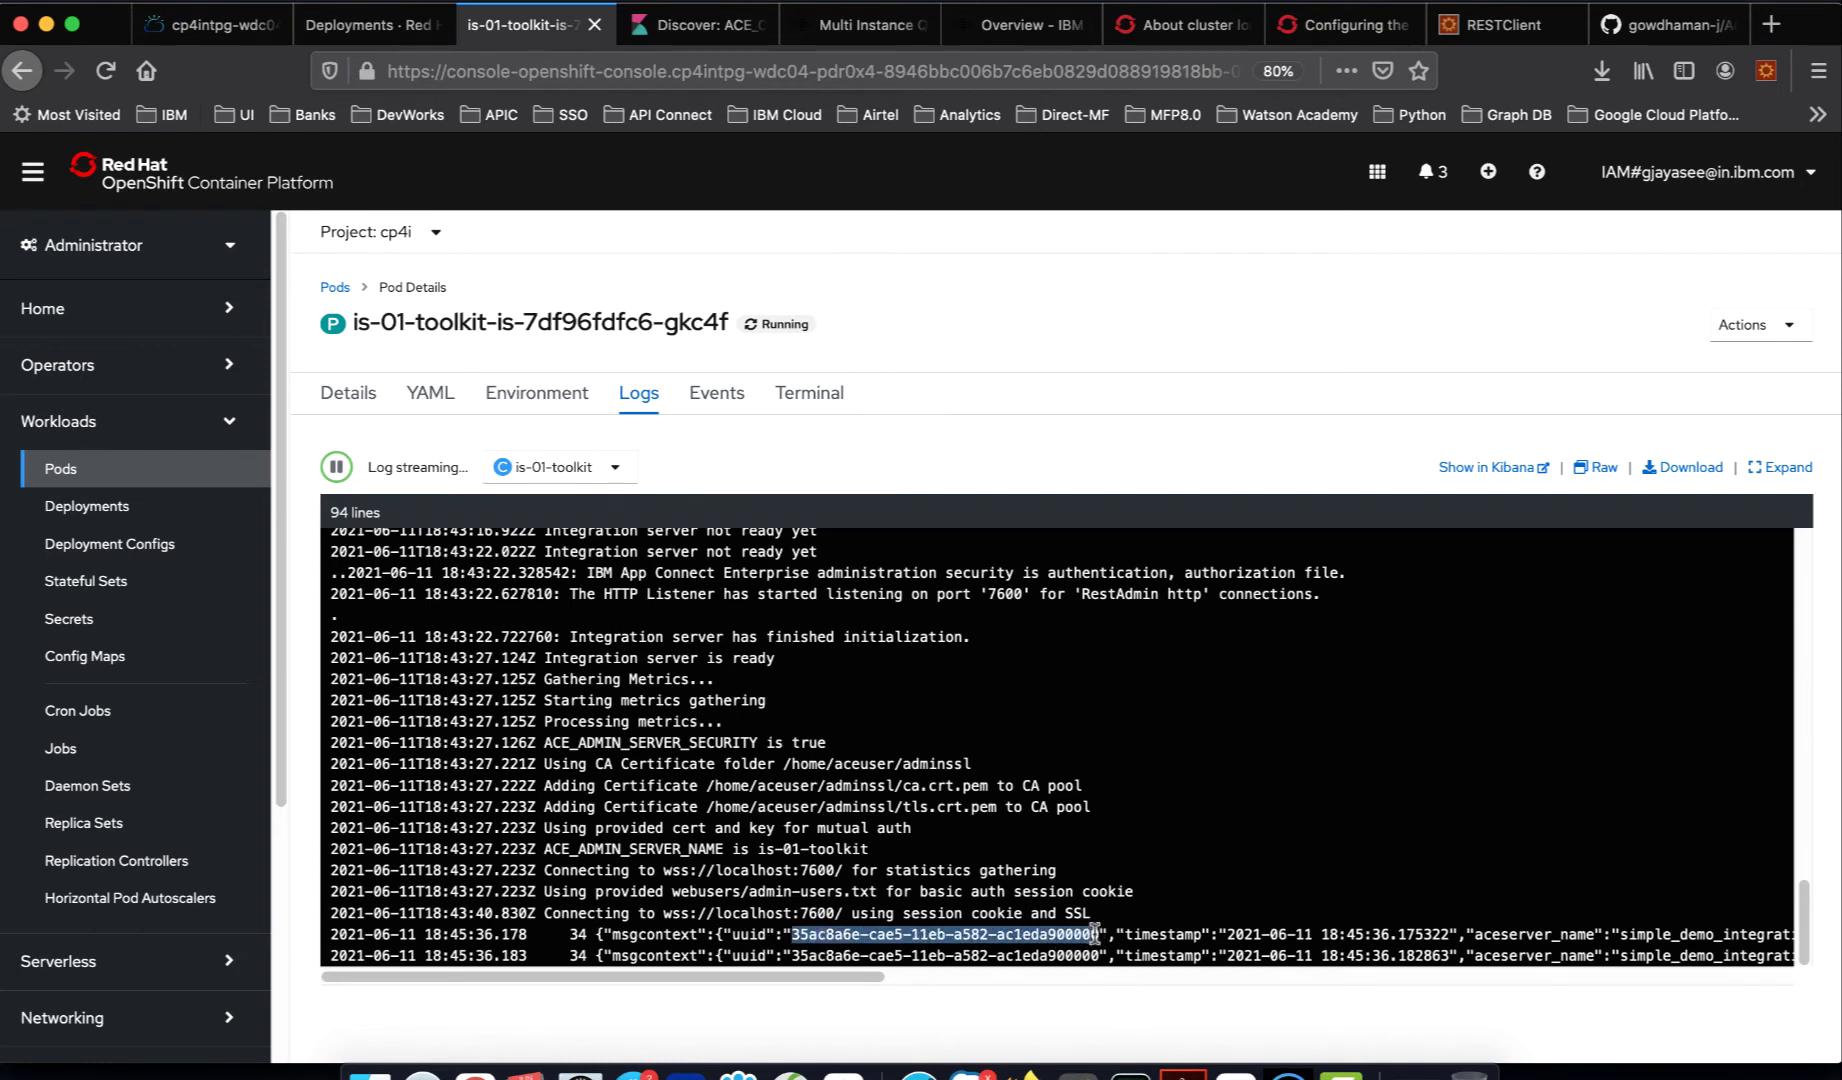
{"action": "left_click", "coordinate": [1060, 935]}
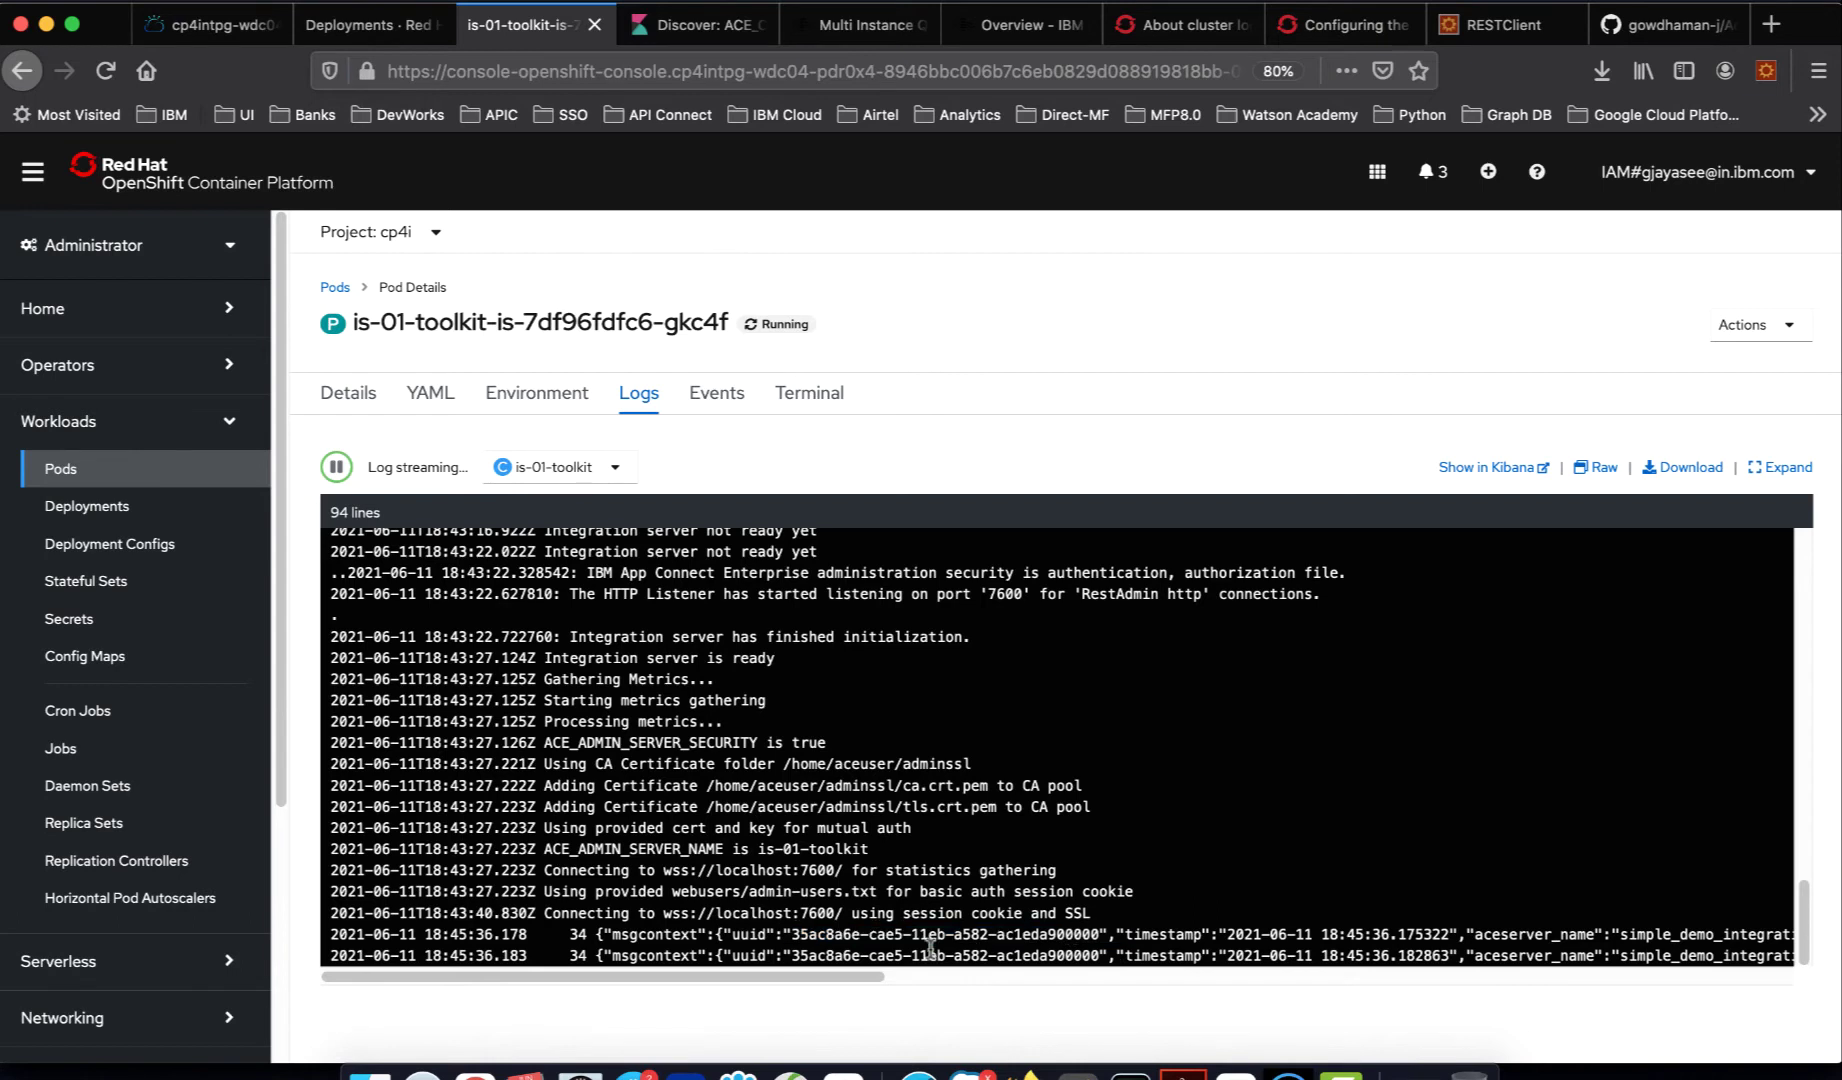
{"action": "triple_click", "coordinate": [903, 935]}
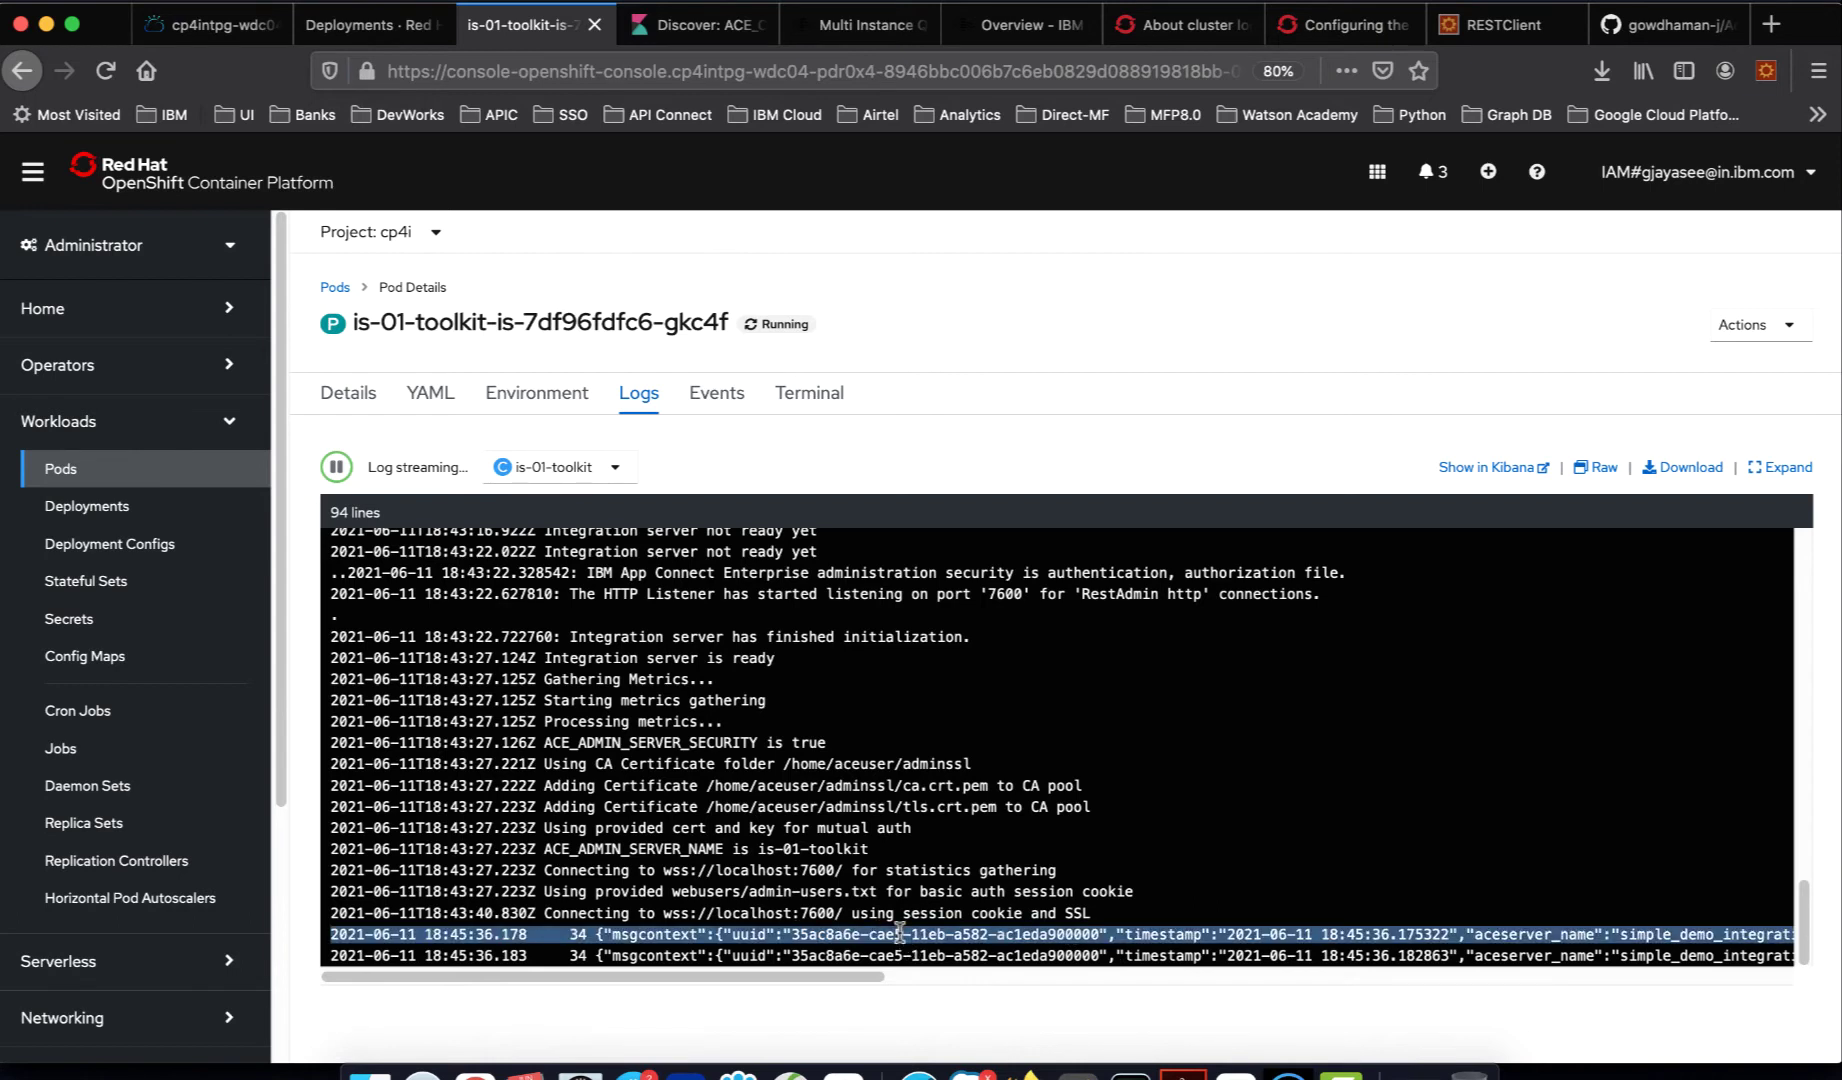
{"action": "double_click", "coordinate": [827, 935]}
{"action": "left_click", "coordinate": [1092, 935], "text": "shift"}
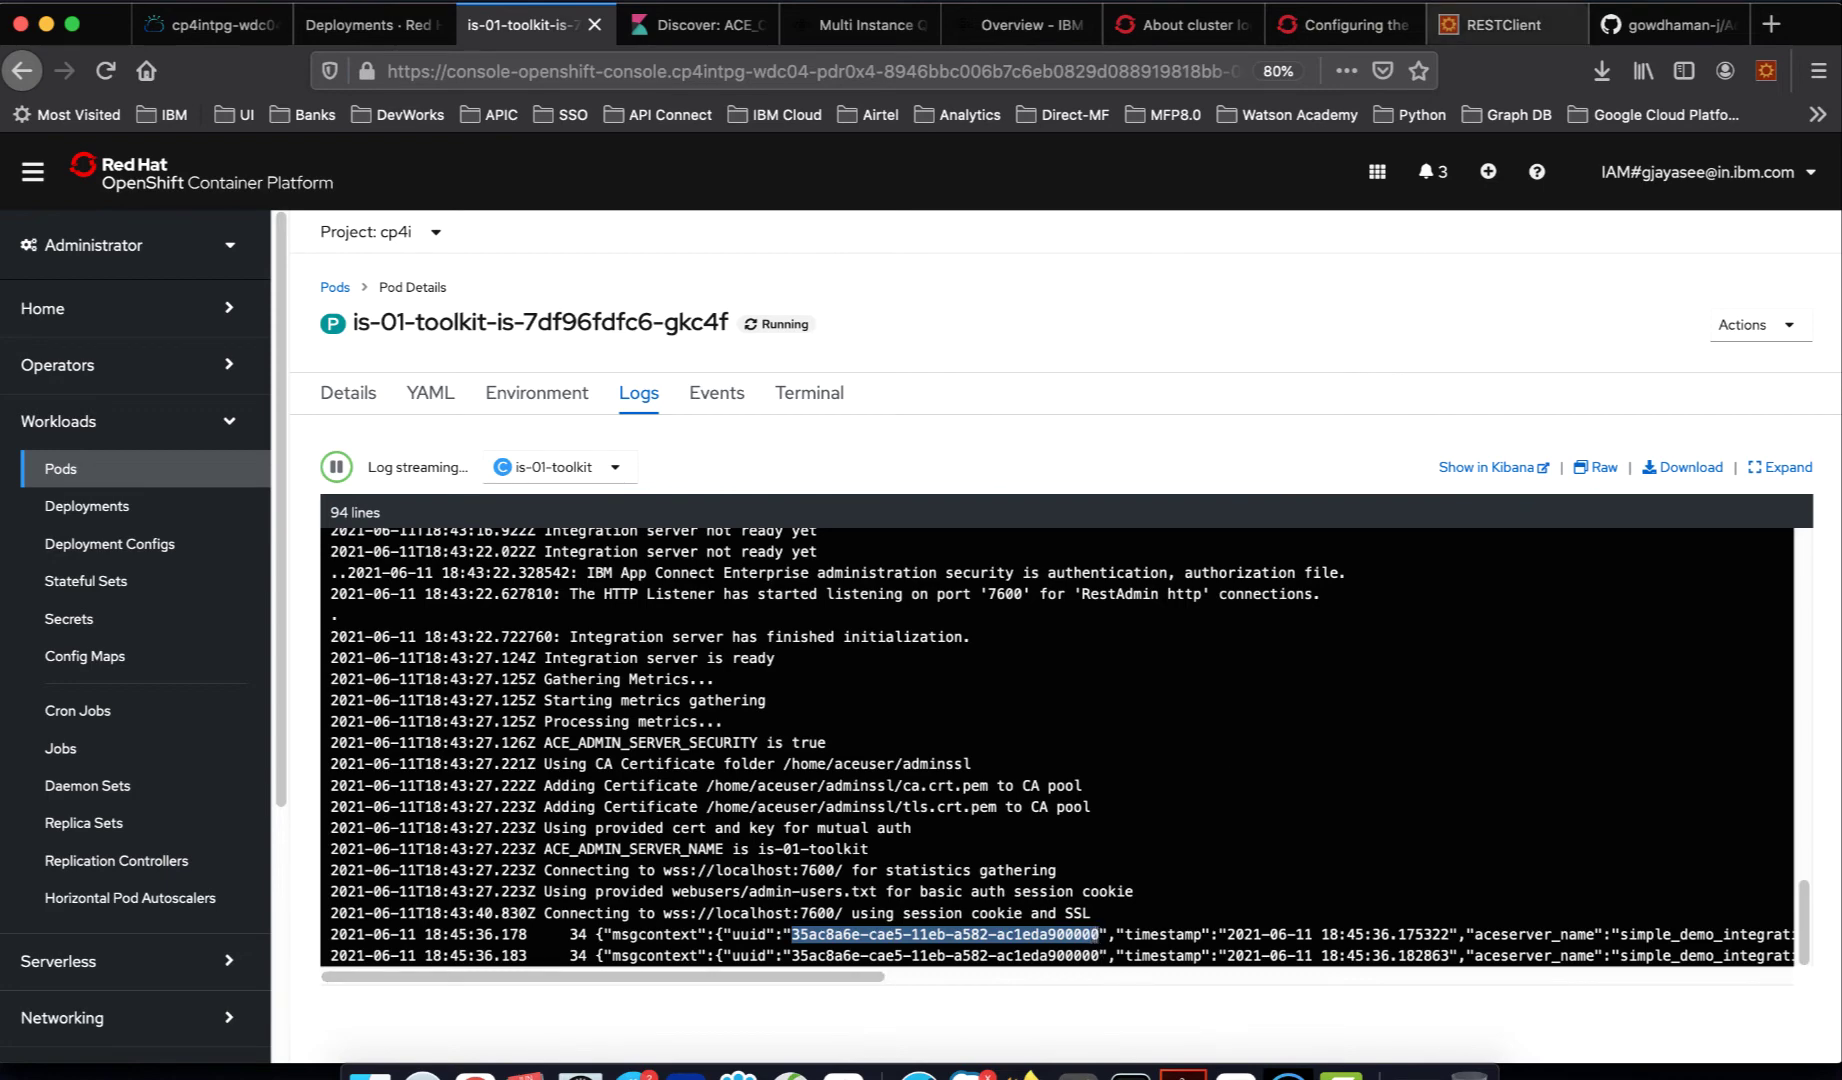
{"action": "key", "text": "ctrl+Tab"}
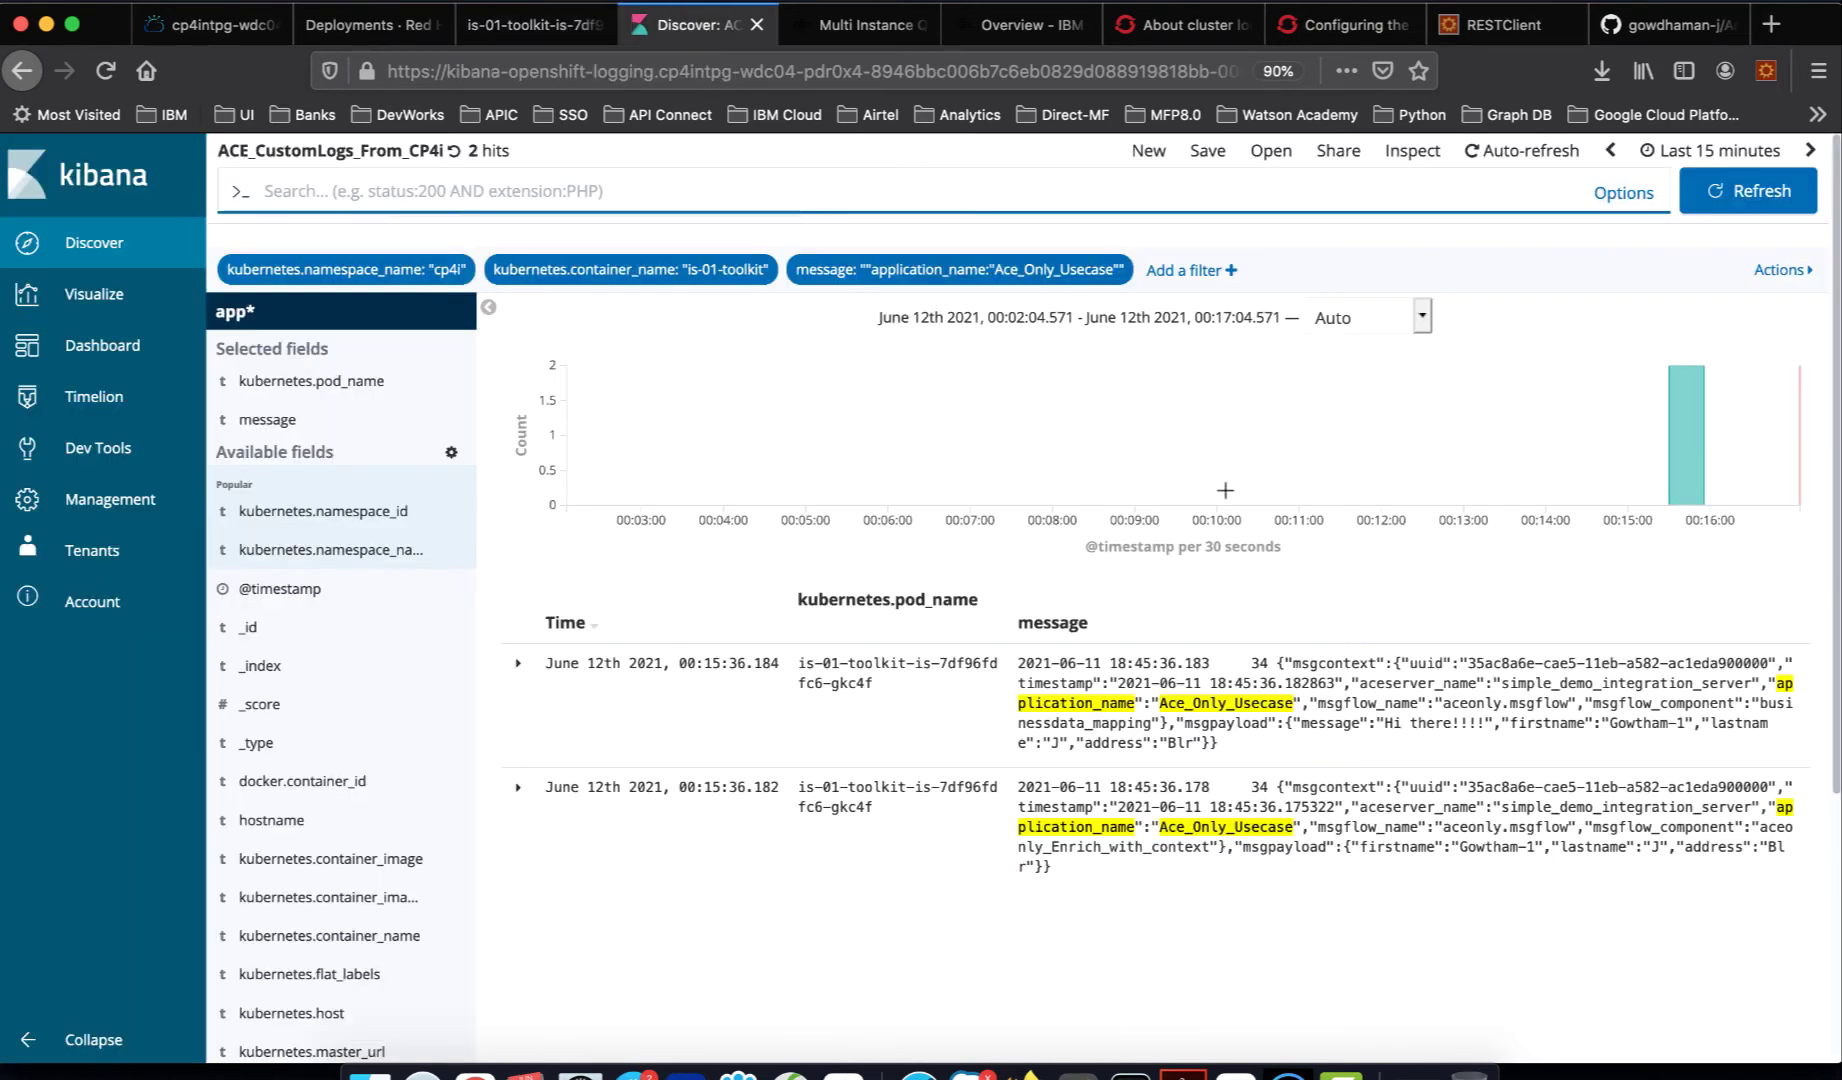
- Search the Discover page for the pasted uuid, finding 2 matches
{"action": "key", "text": "ctrl+f"}
{"action": "key", "text": "ctrl+v"}
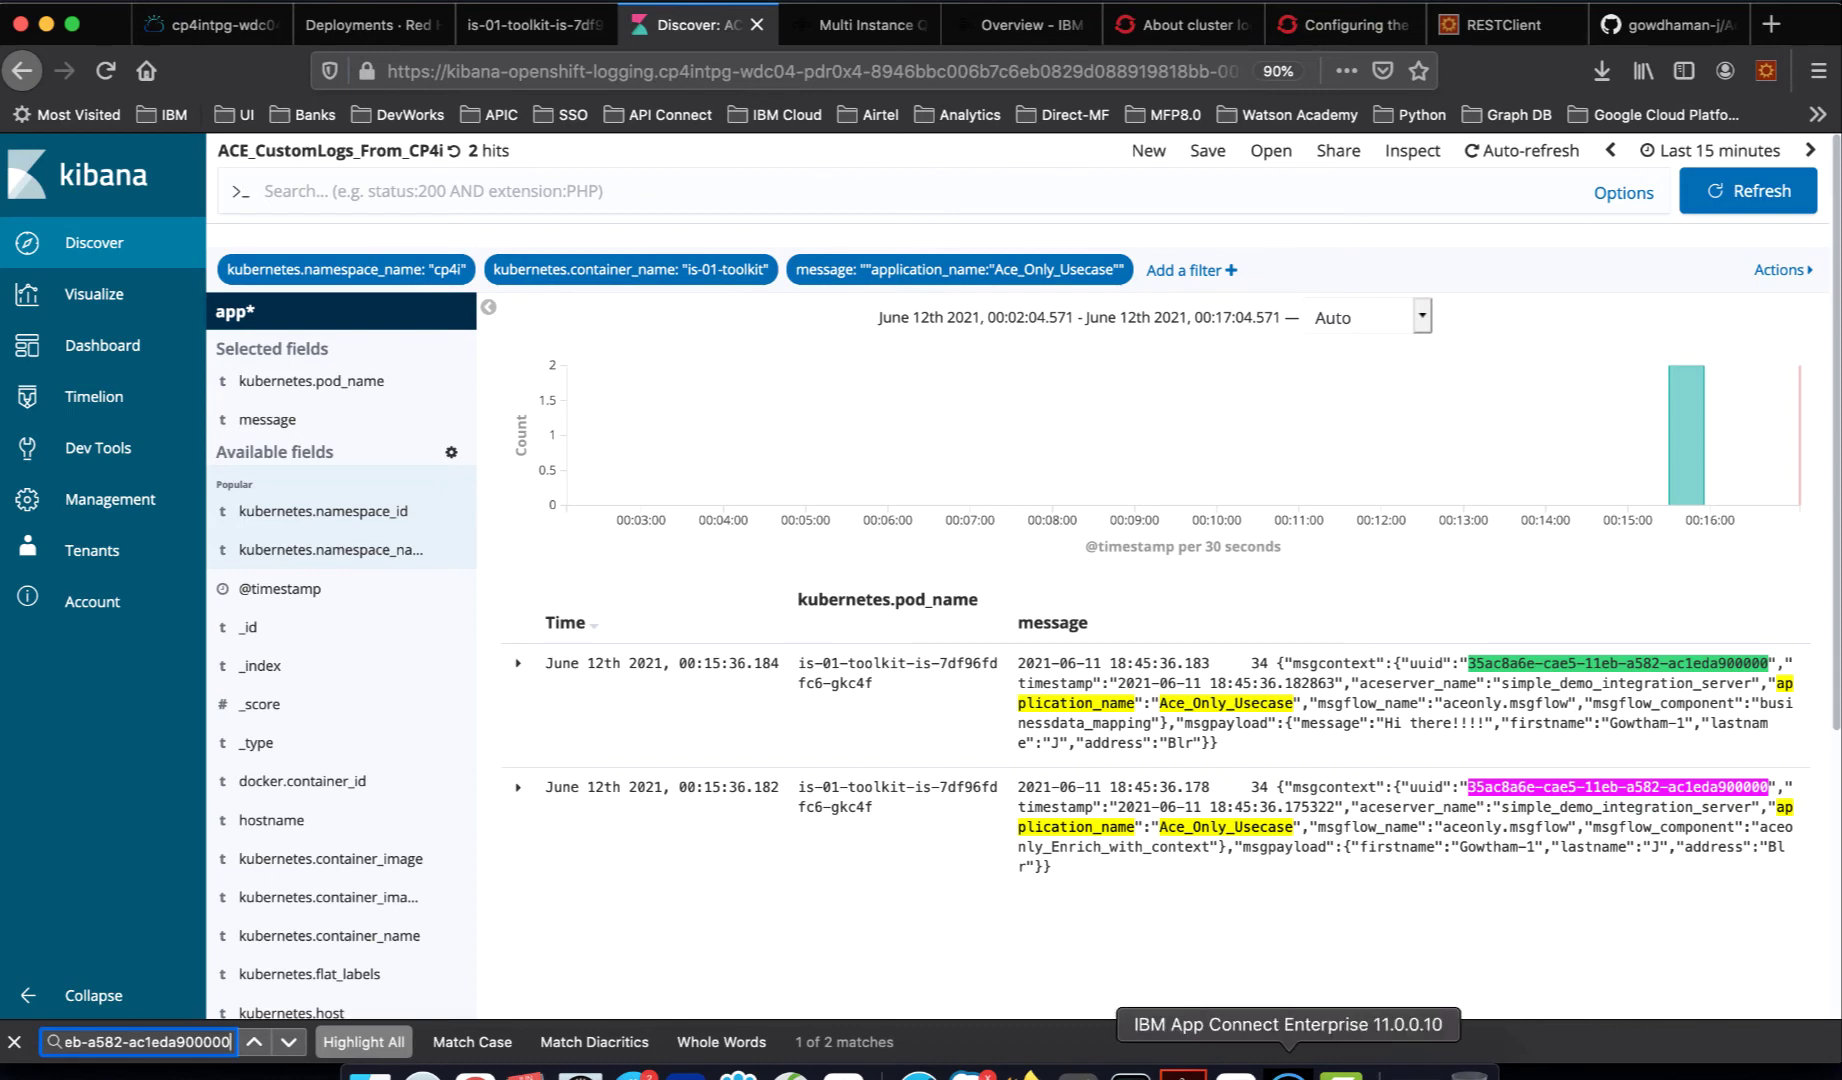
- Enable file logging and set the directory to /var/log for ACE_Only_Usecase.log
{"action": "left_click", "coordinate": [1523, 38]}
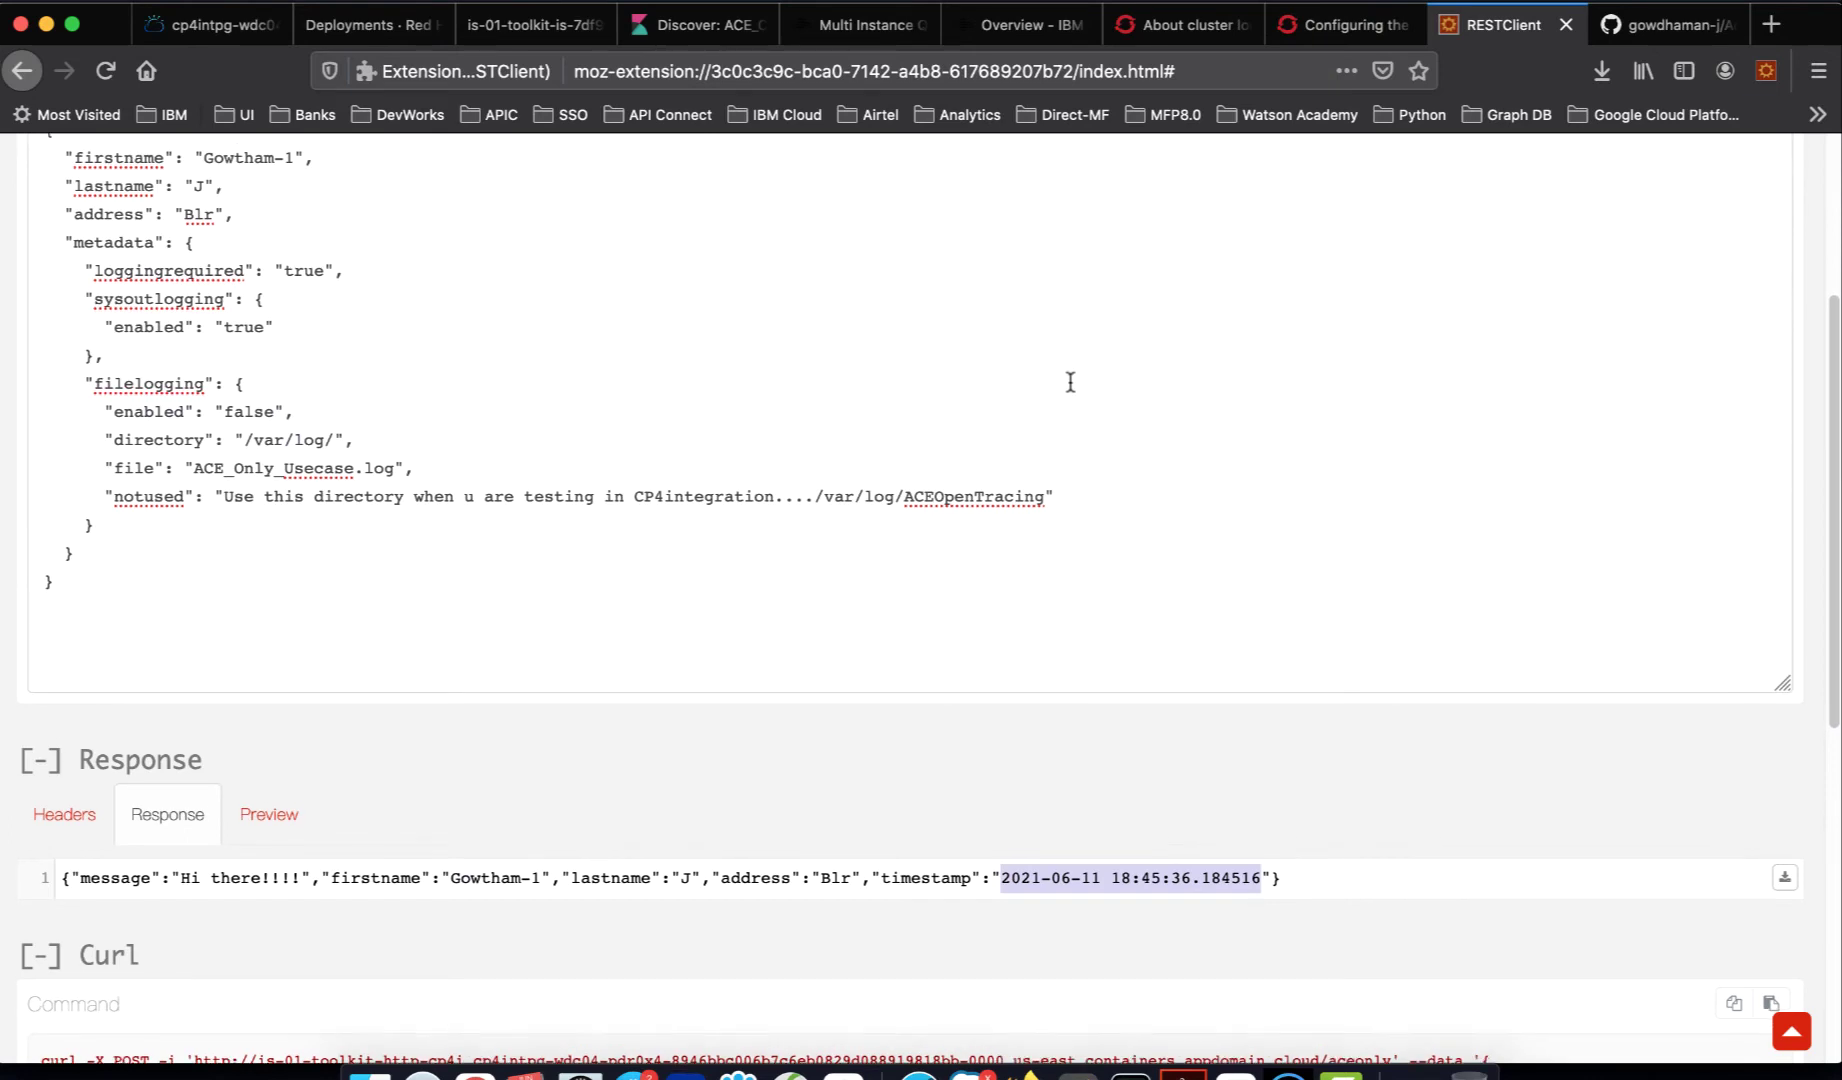
{"action": "scroll", "coordinate": [1070, 382], "scroll_direction": "up", "scroll_amount": 2}
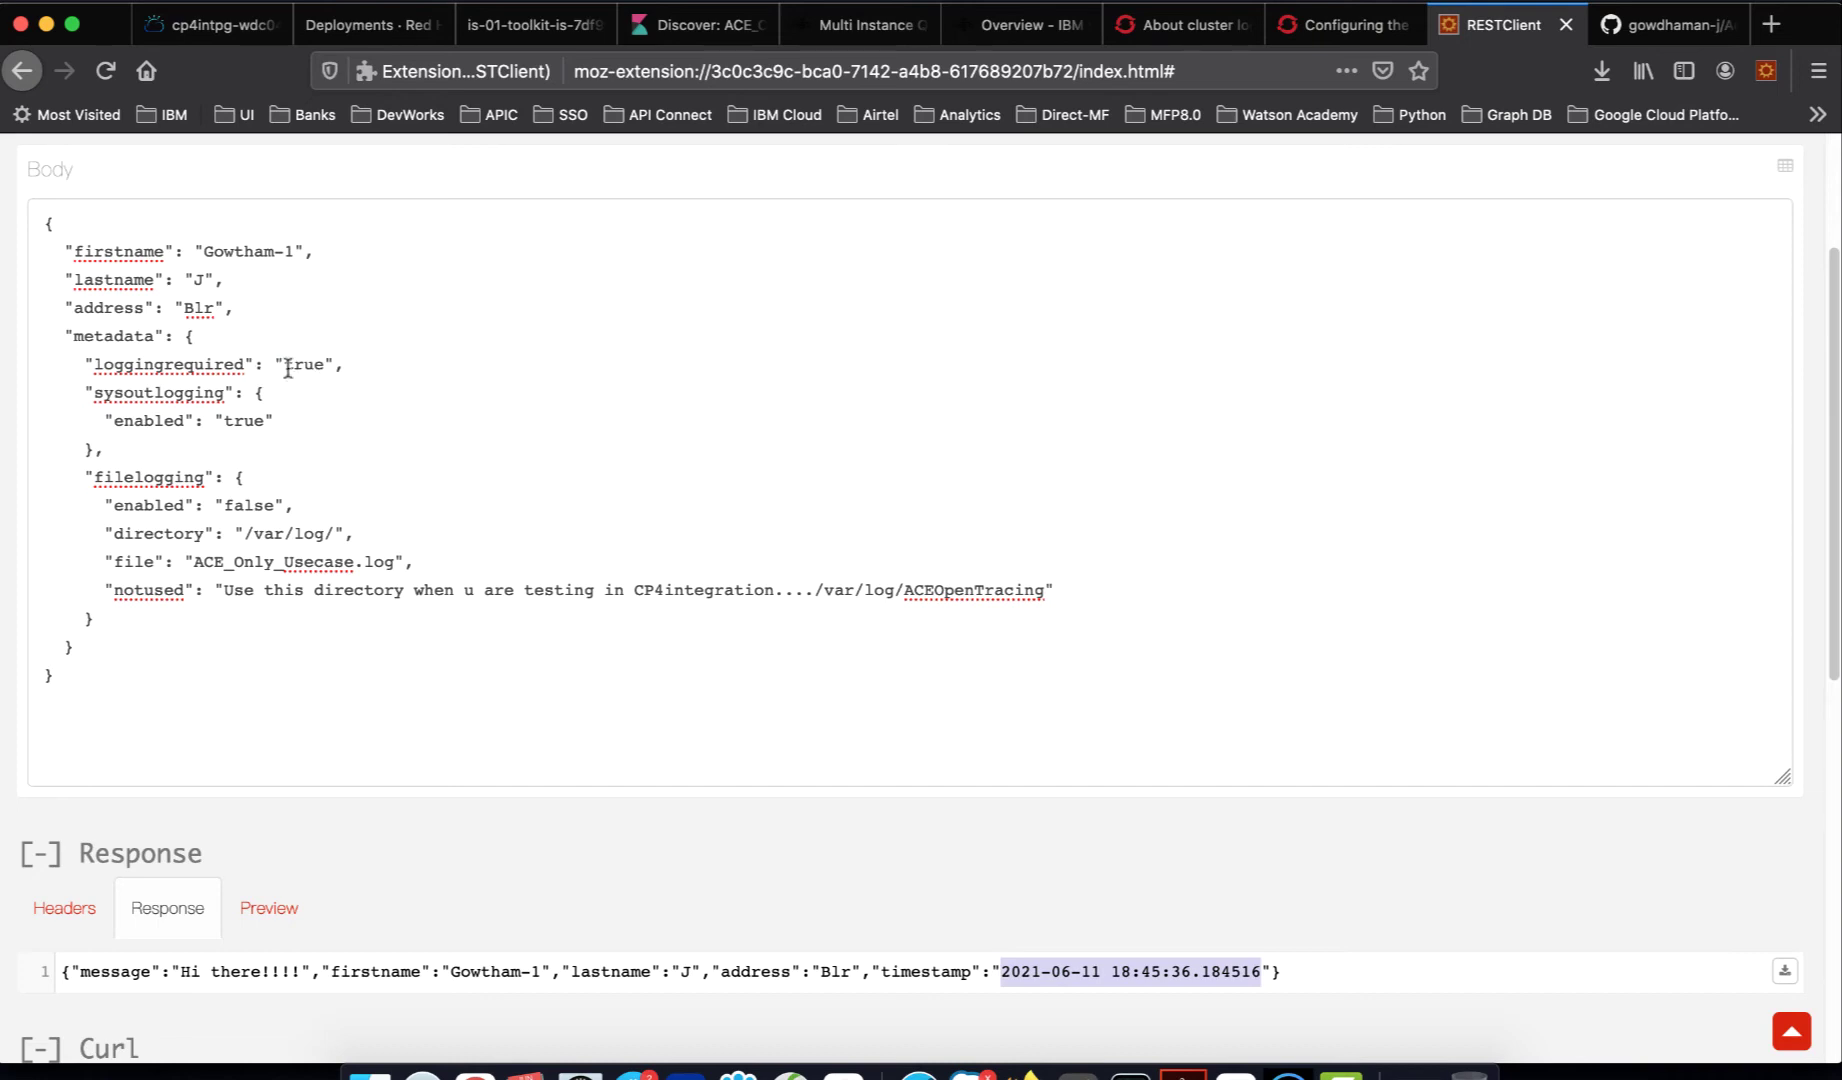
{"action": "left_click", "coordinate": [252, 421]}
{"action": "double_click", "coordinate": [252, 421]}
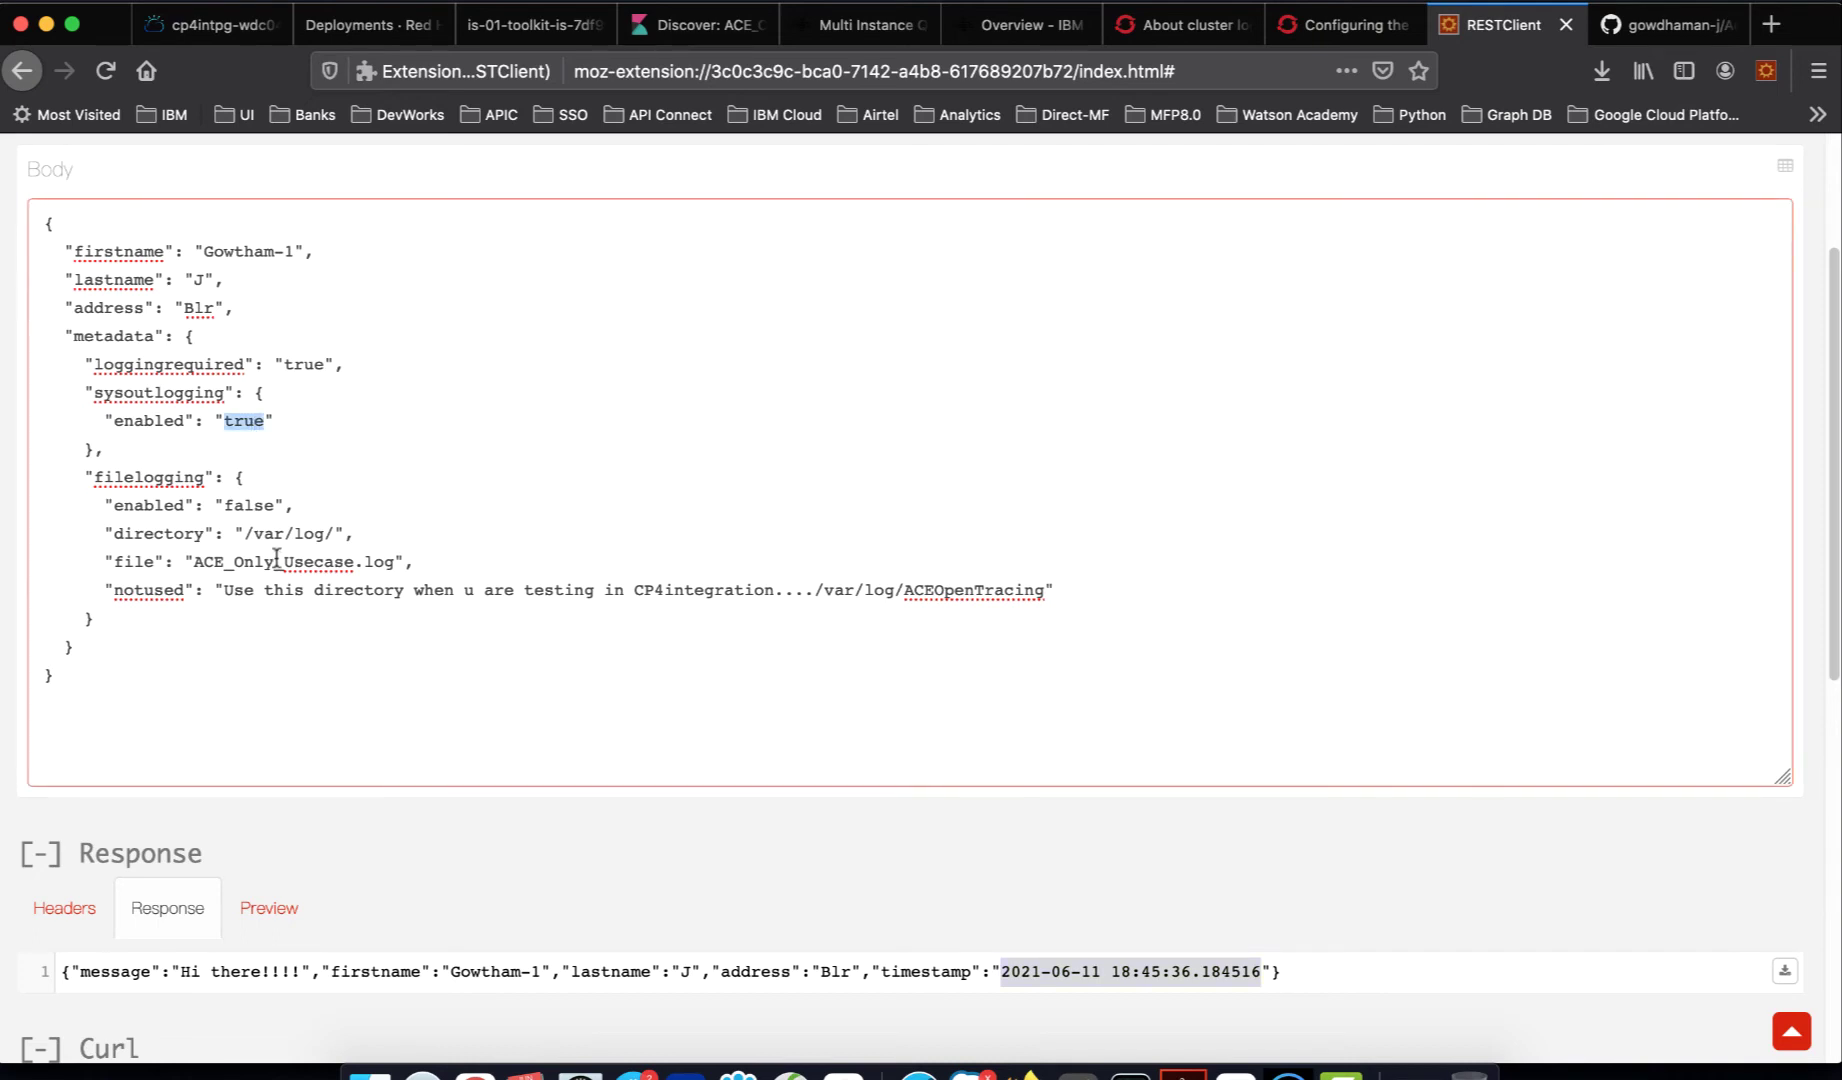
{"action": "left_click", "coordinate": [258, 505]}
{"action": "double_click", "coordinate": [258, 505]}
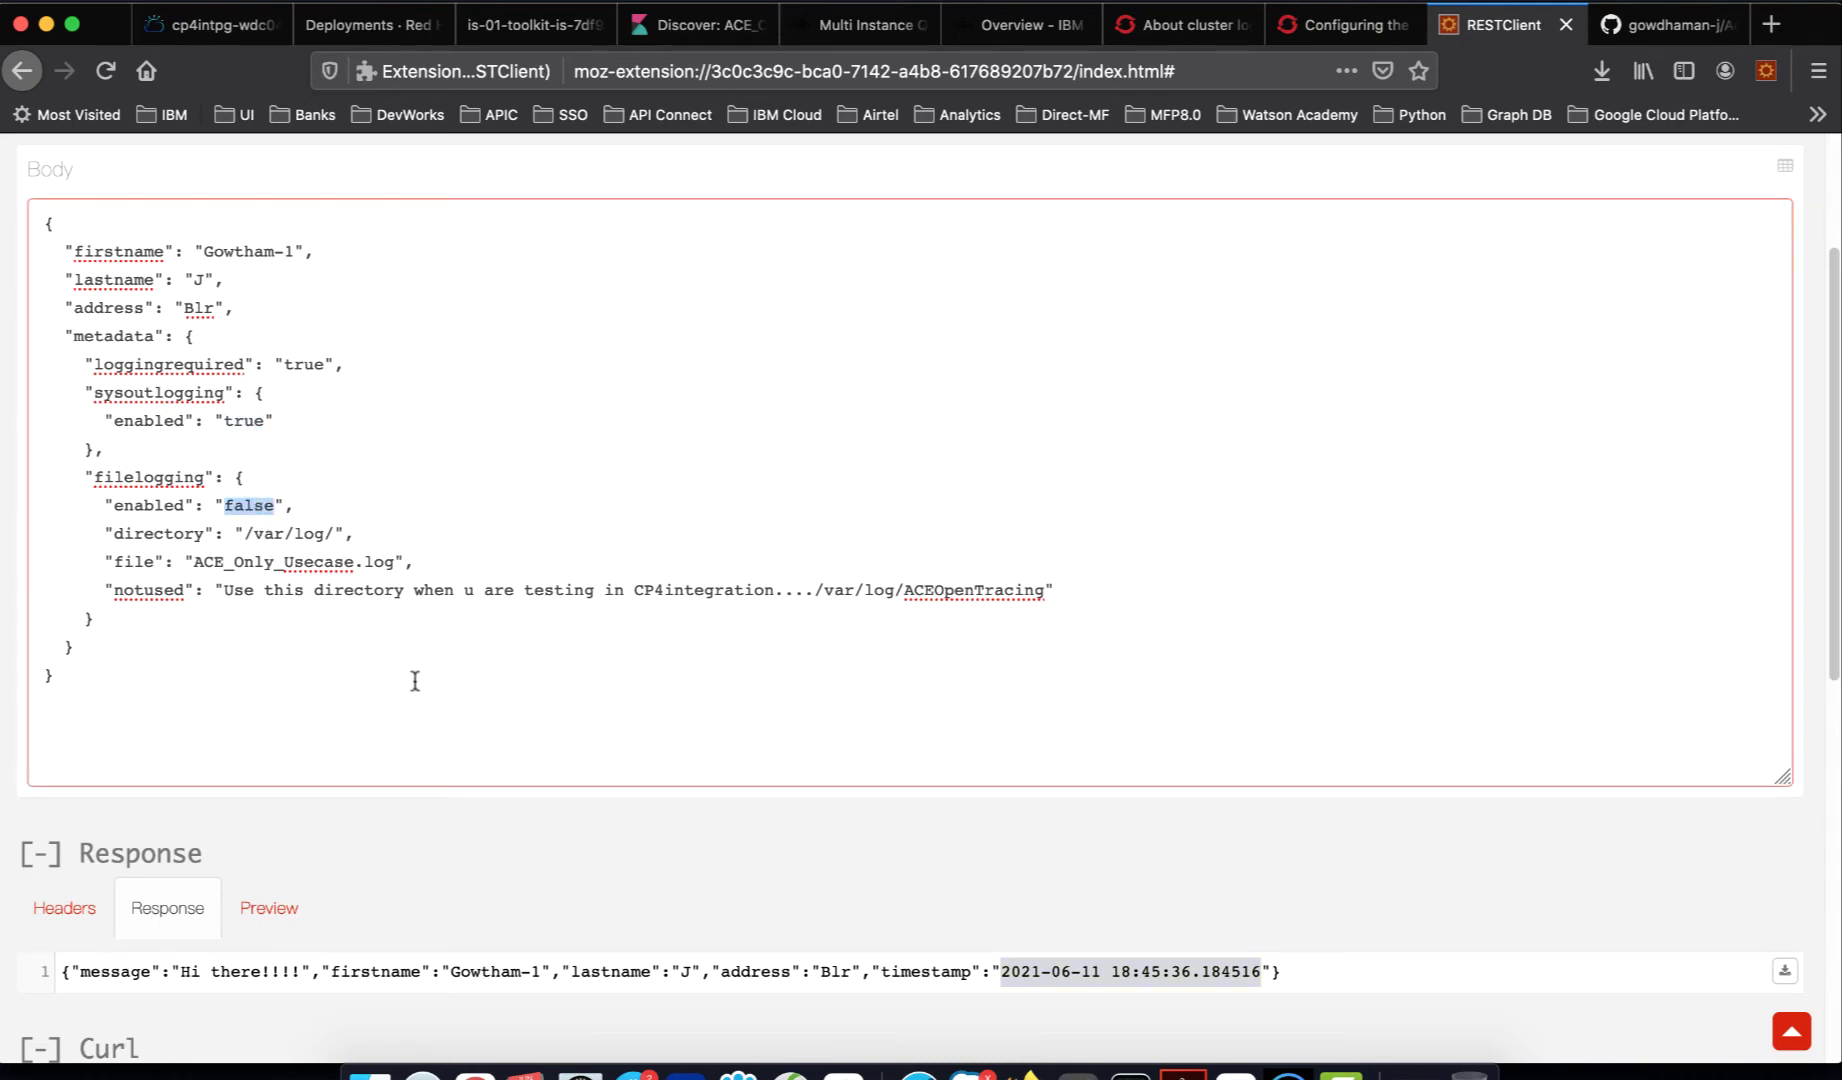
{"action": "type", "text": "true"}
{"action": "left_click", "coordinate": [335, 533]}
{"action": "key", "text": "BackSpace"}
{"action": "left_click_drag", "start_coordinate": [245, 533], "coordinate": [325, 533]}
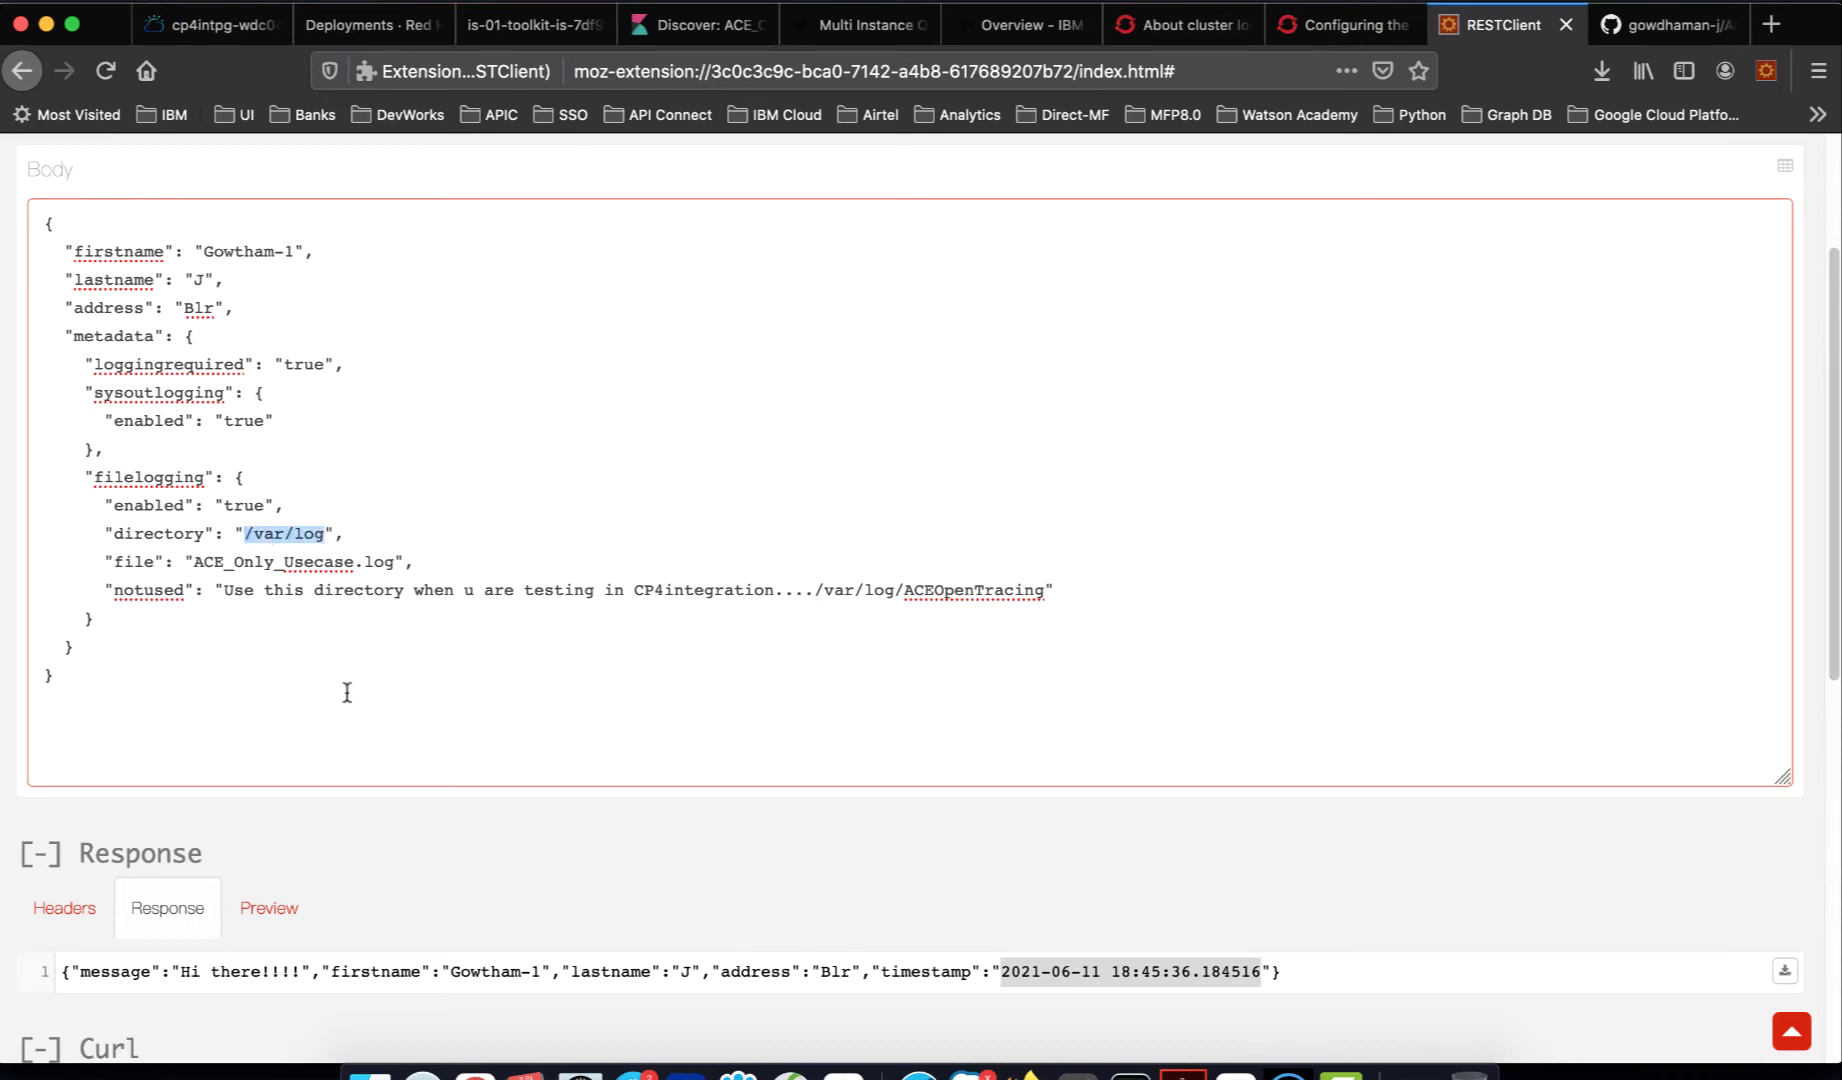
{"action": "left_click", "coordinate": [195, 563]}
{"action": "left_click", "coordinate": [395, 561], "text": "shift"}
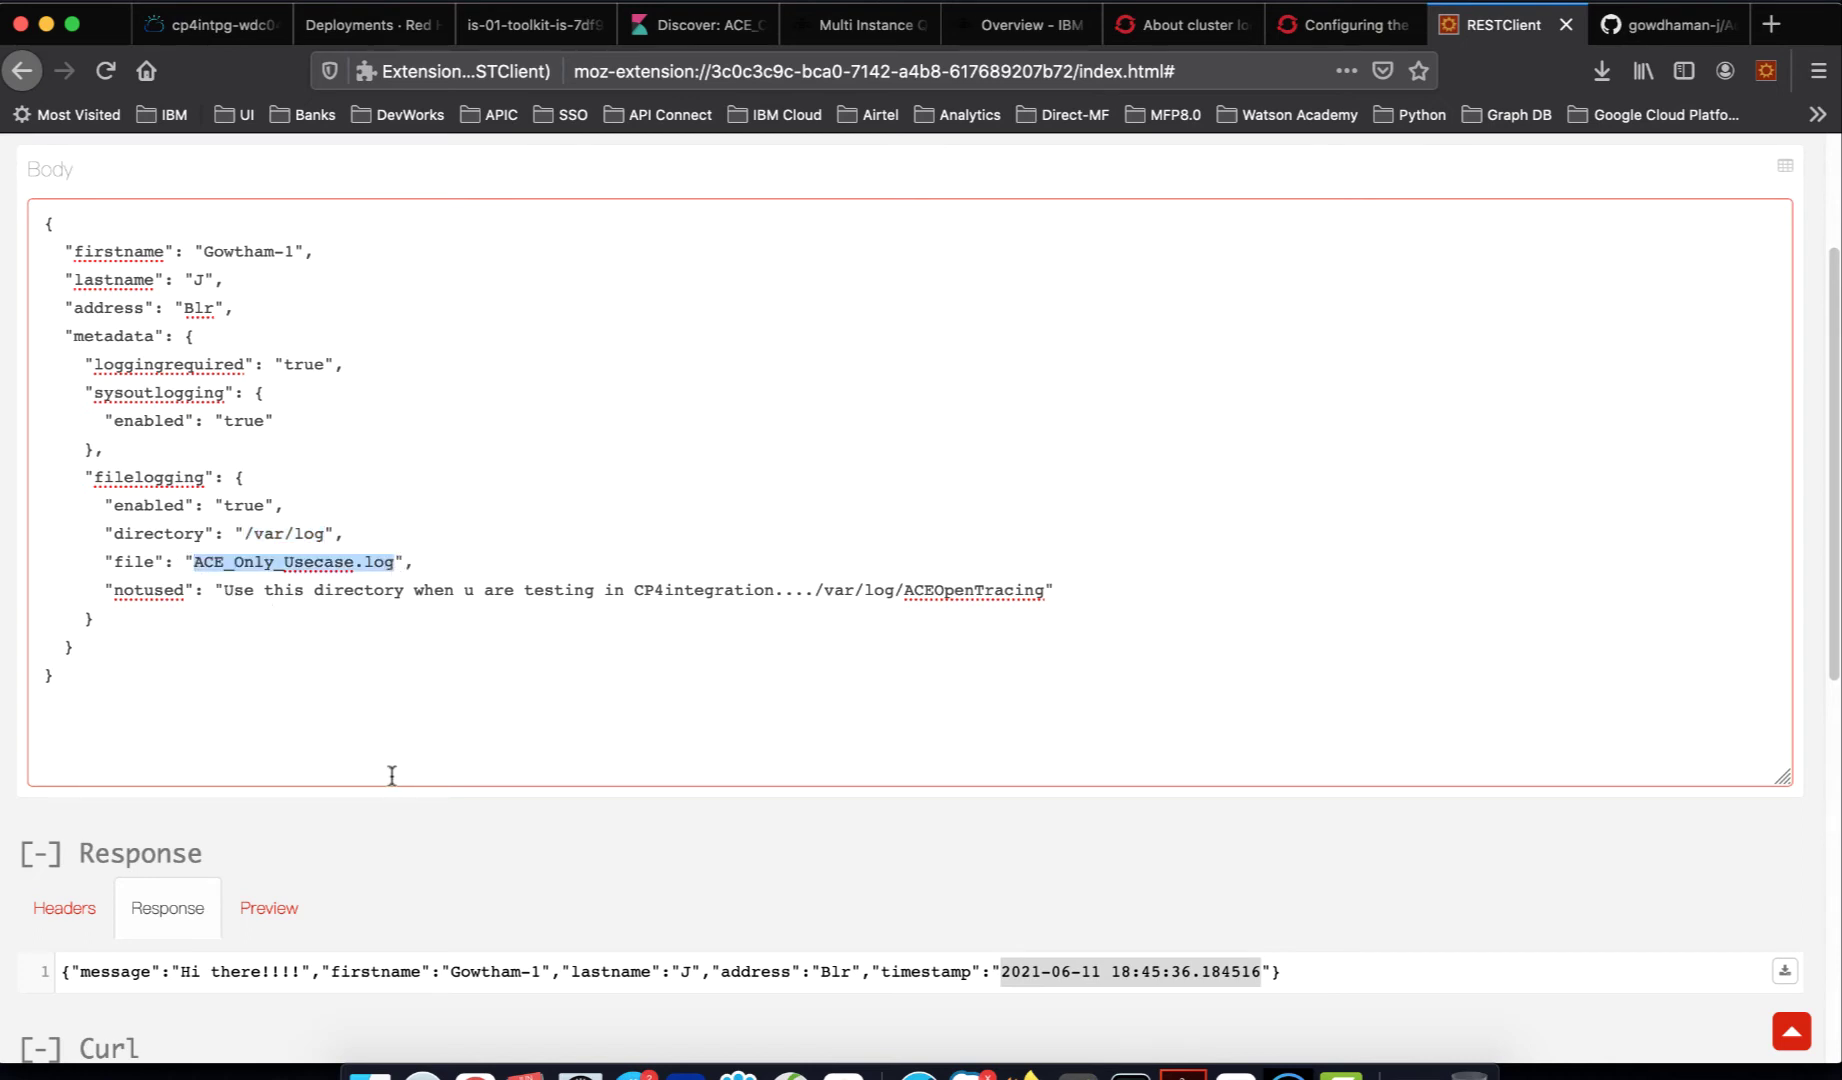
{"action": "left_click", "coordinate": [360, 563]}
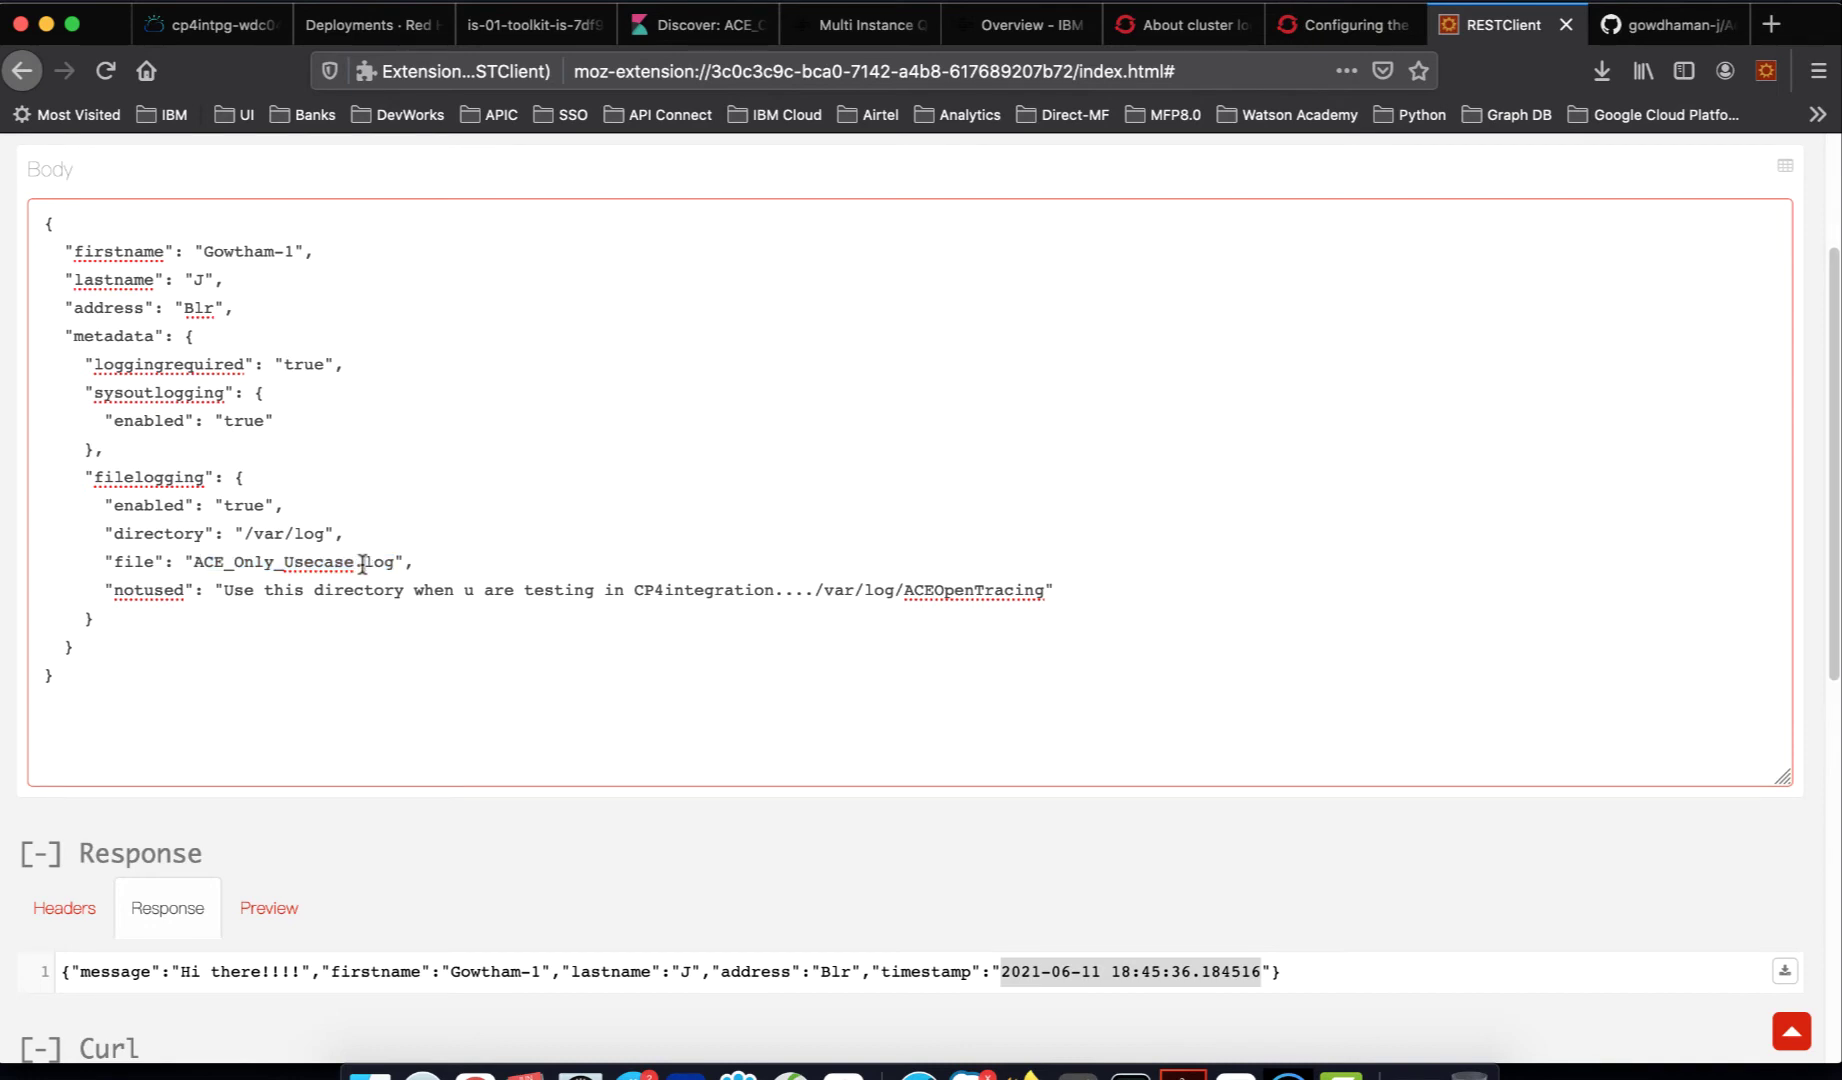
- Edit the first name in the body, changing its numeric suffix from 1 to 2
{"action": "scroll", "coordinate": [738, 610], "scroll_direction": "up", "scroll_amount": 1}
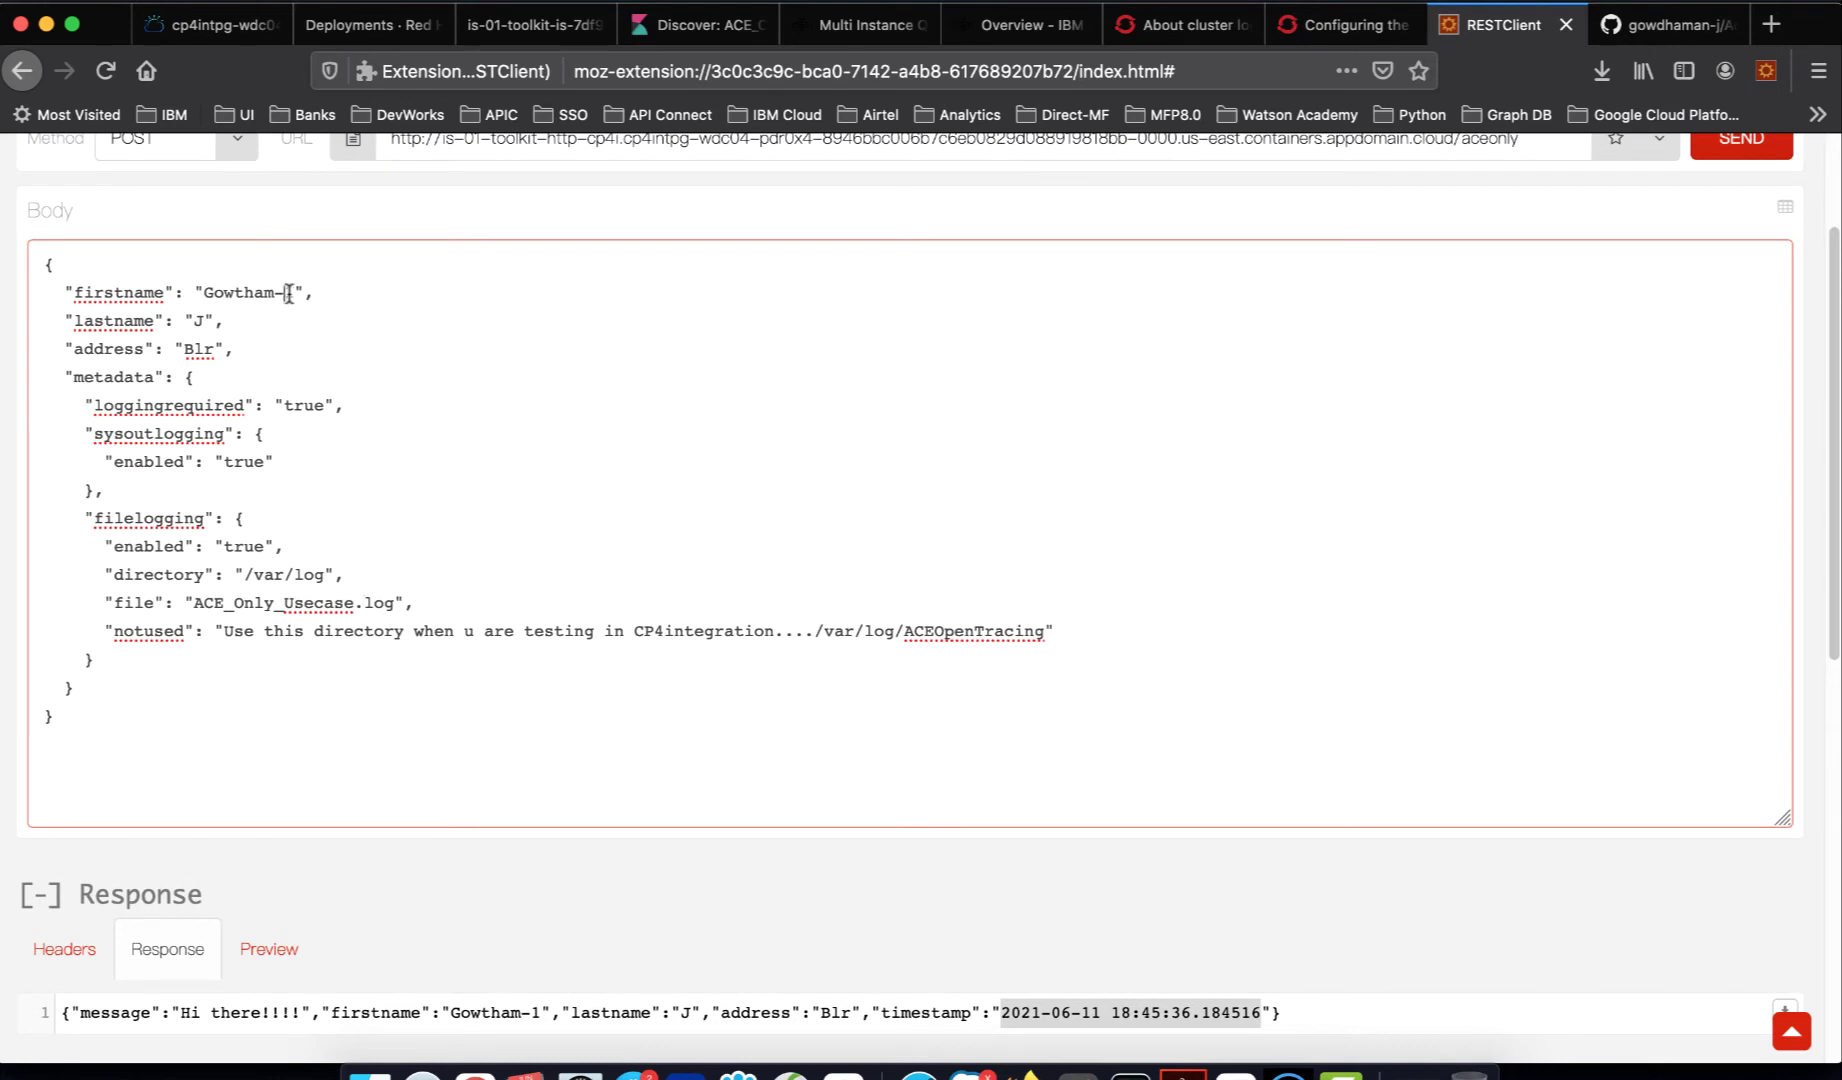
{"action": "double_click", "coordinate": [288, 293]}
{"action": "type", "text": "2"}
{"action": "type", "text": "ayaseelan"}
{"action": "scroll", "coordinate": [1102, 338], "scroll_direction": "up", "scroll_amount": 2}
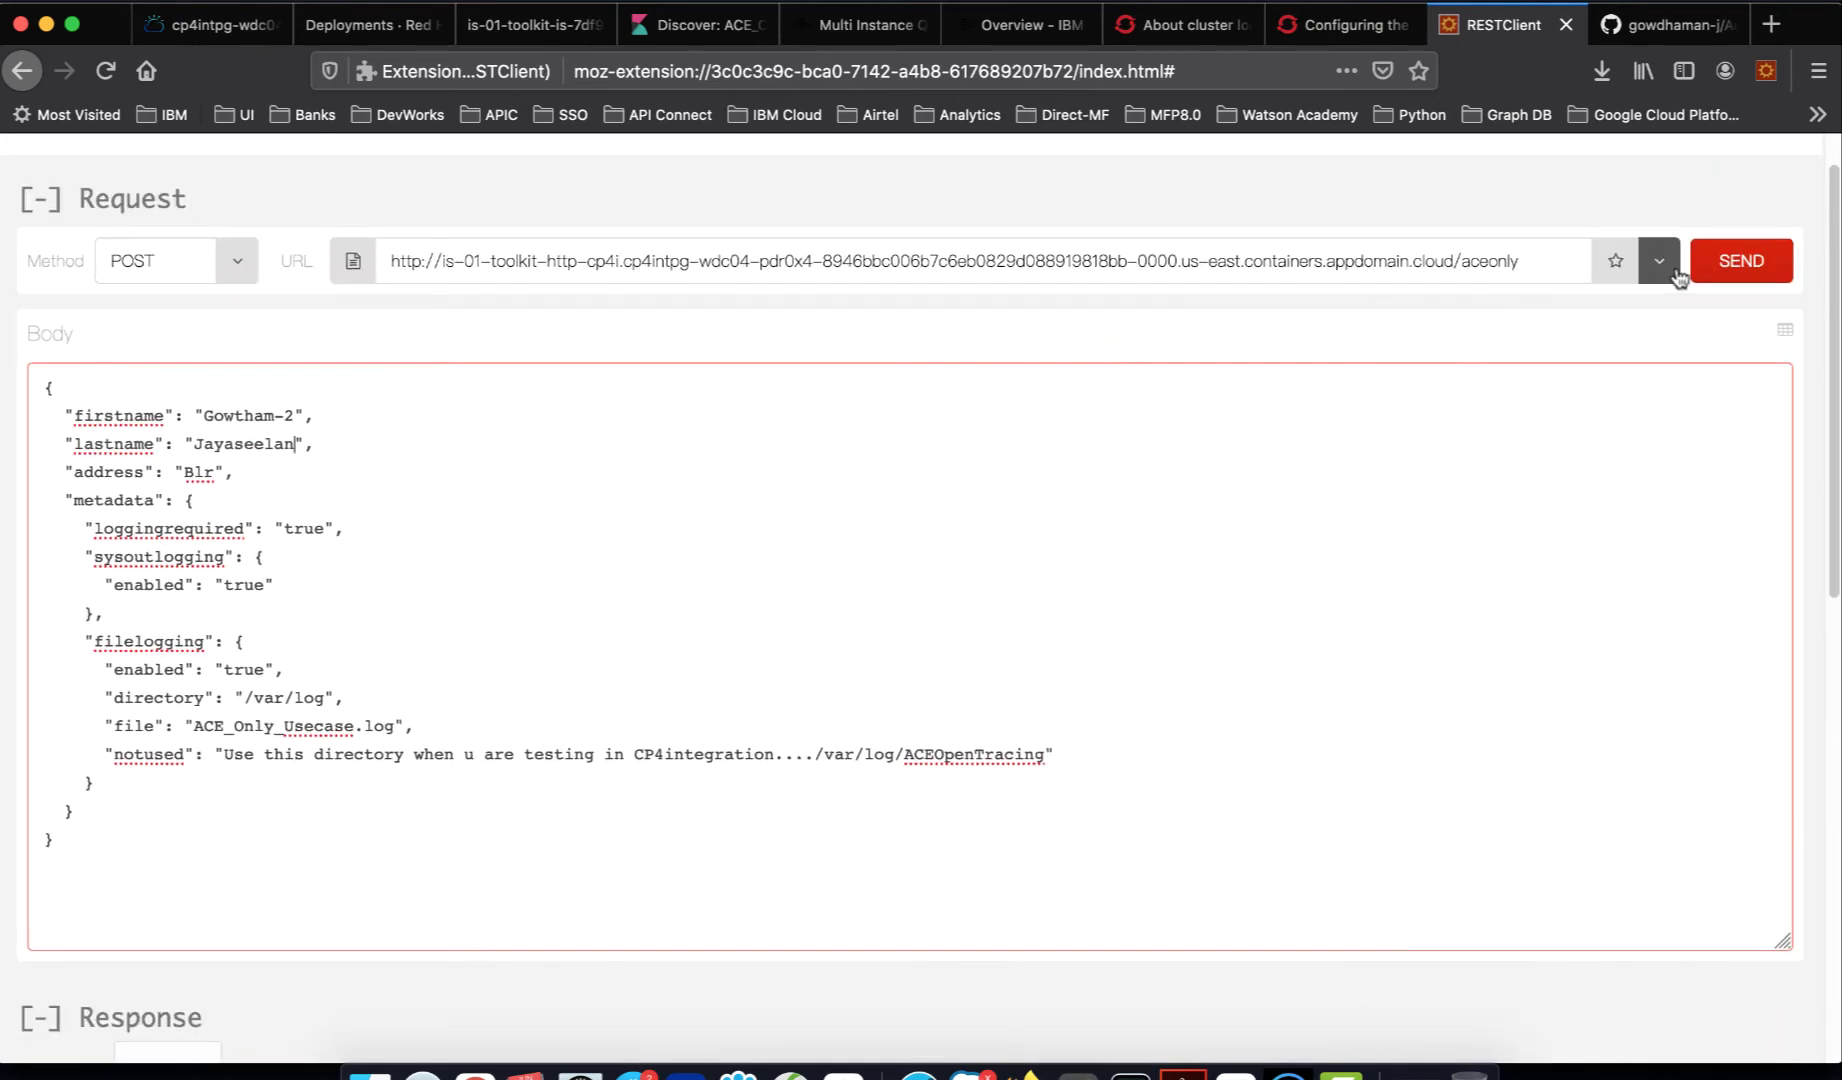
- Resend the aceonly POST and review the SOAP fault: WriteFile cannot write to /var/log
{"action": "left_click", "coordinate": [1706, 274]}
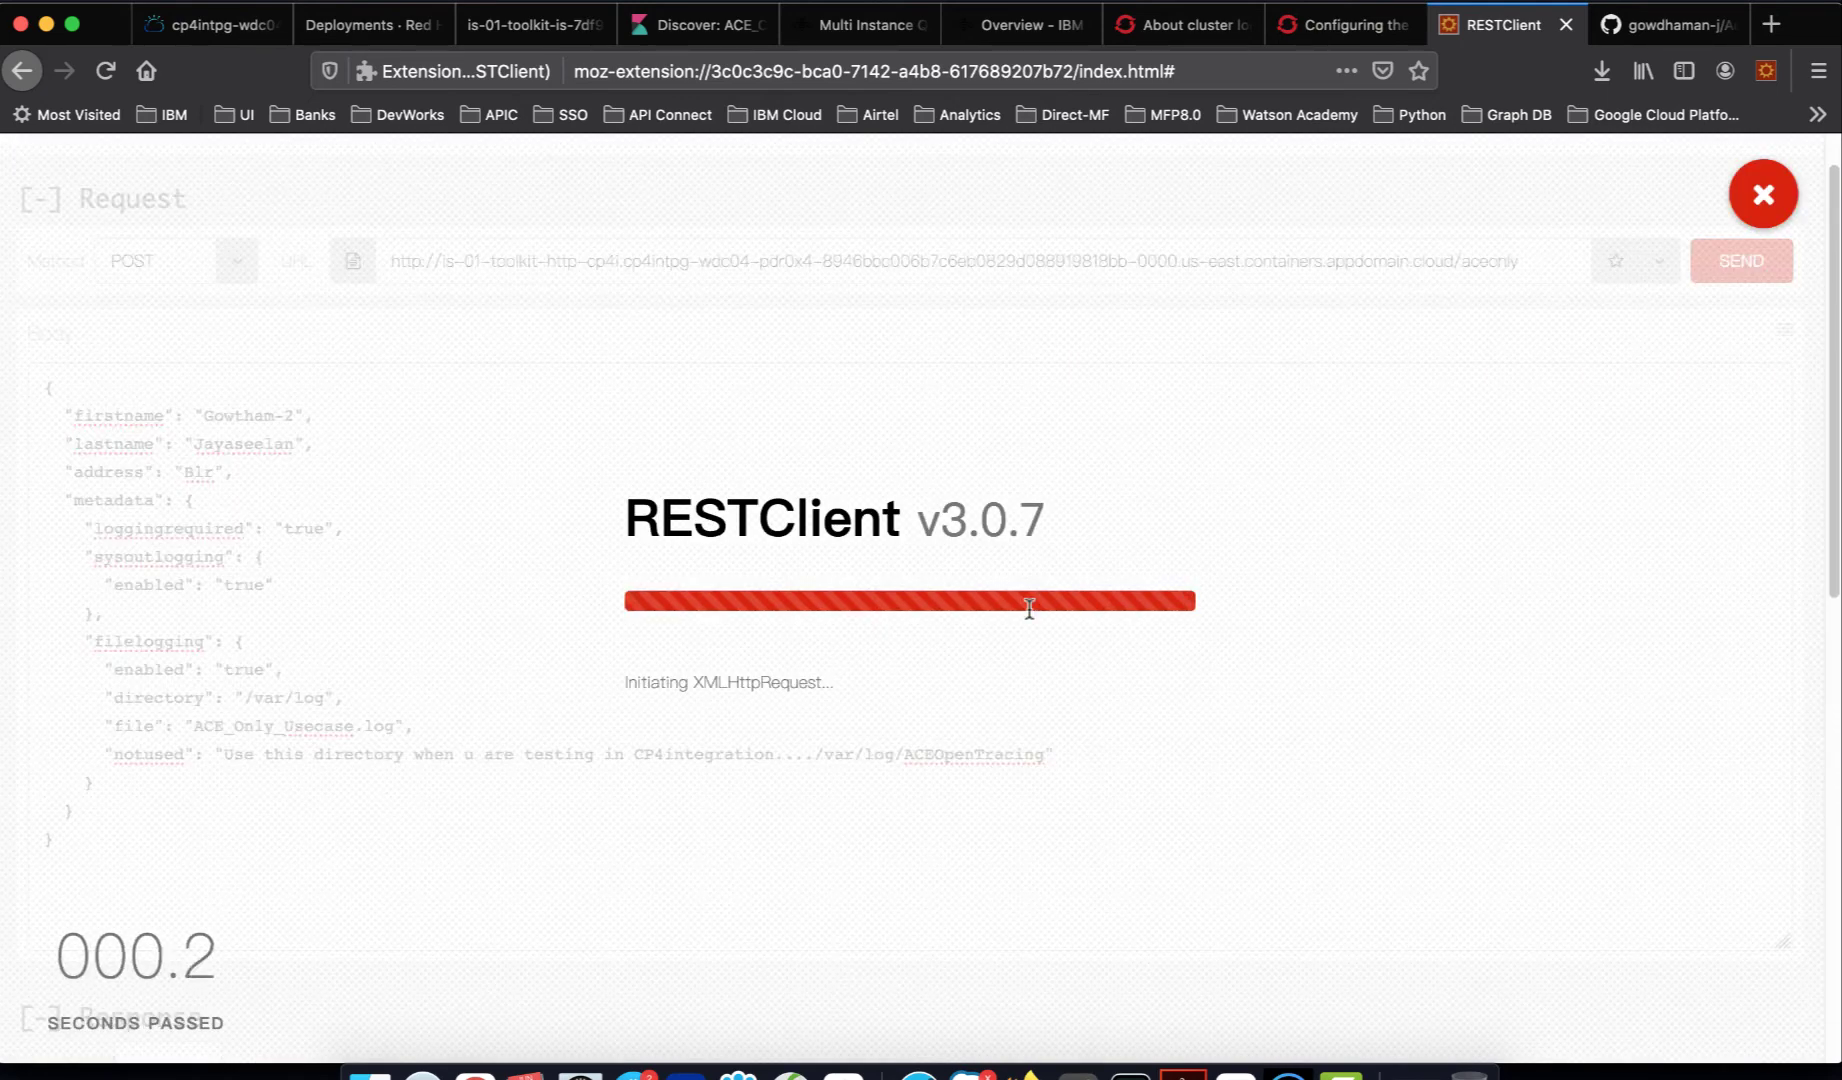
{"action": "scroll", "coordinate": [1021, 596], "scroll_direction": "down", "scroll_amount": 8}
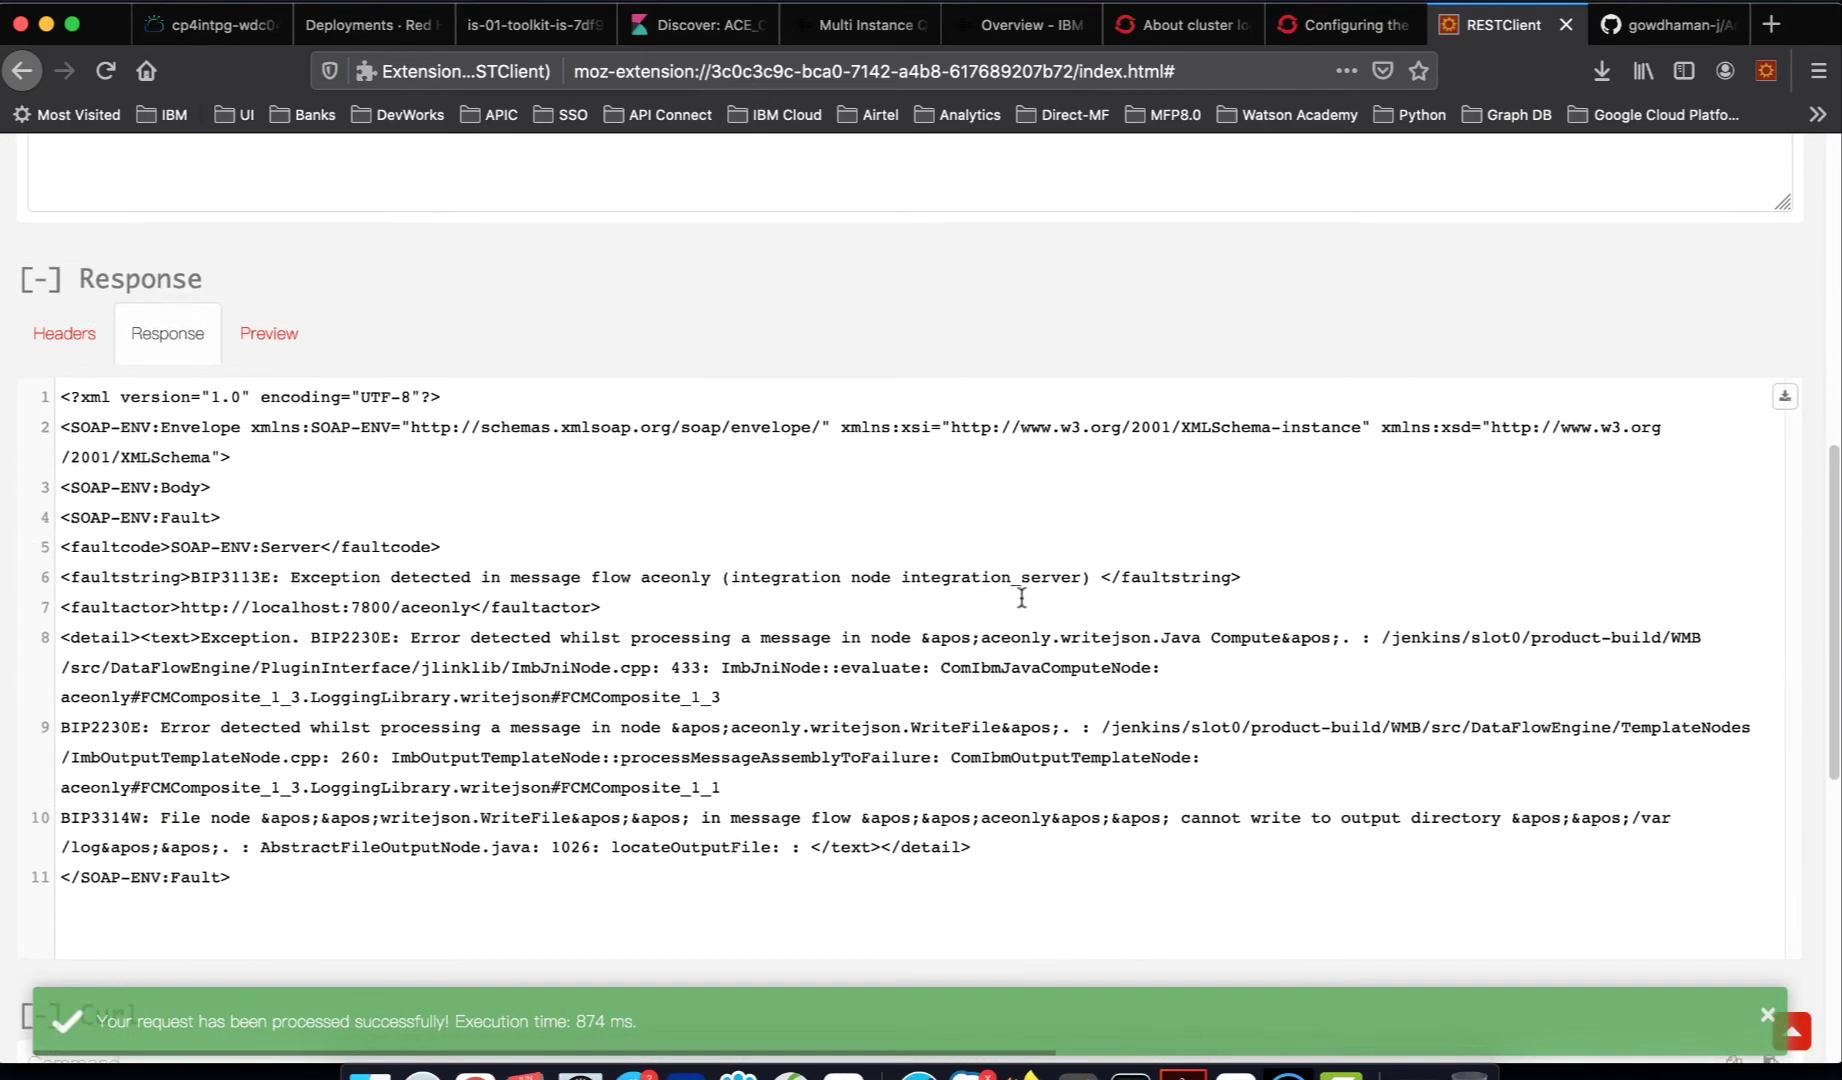
{"action": "left_click", "coordinate": [266, 315]}
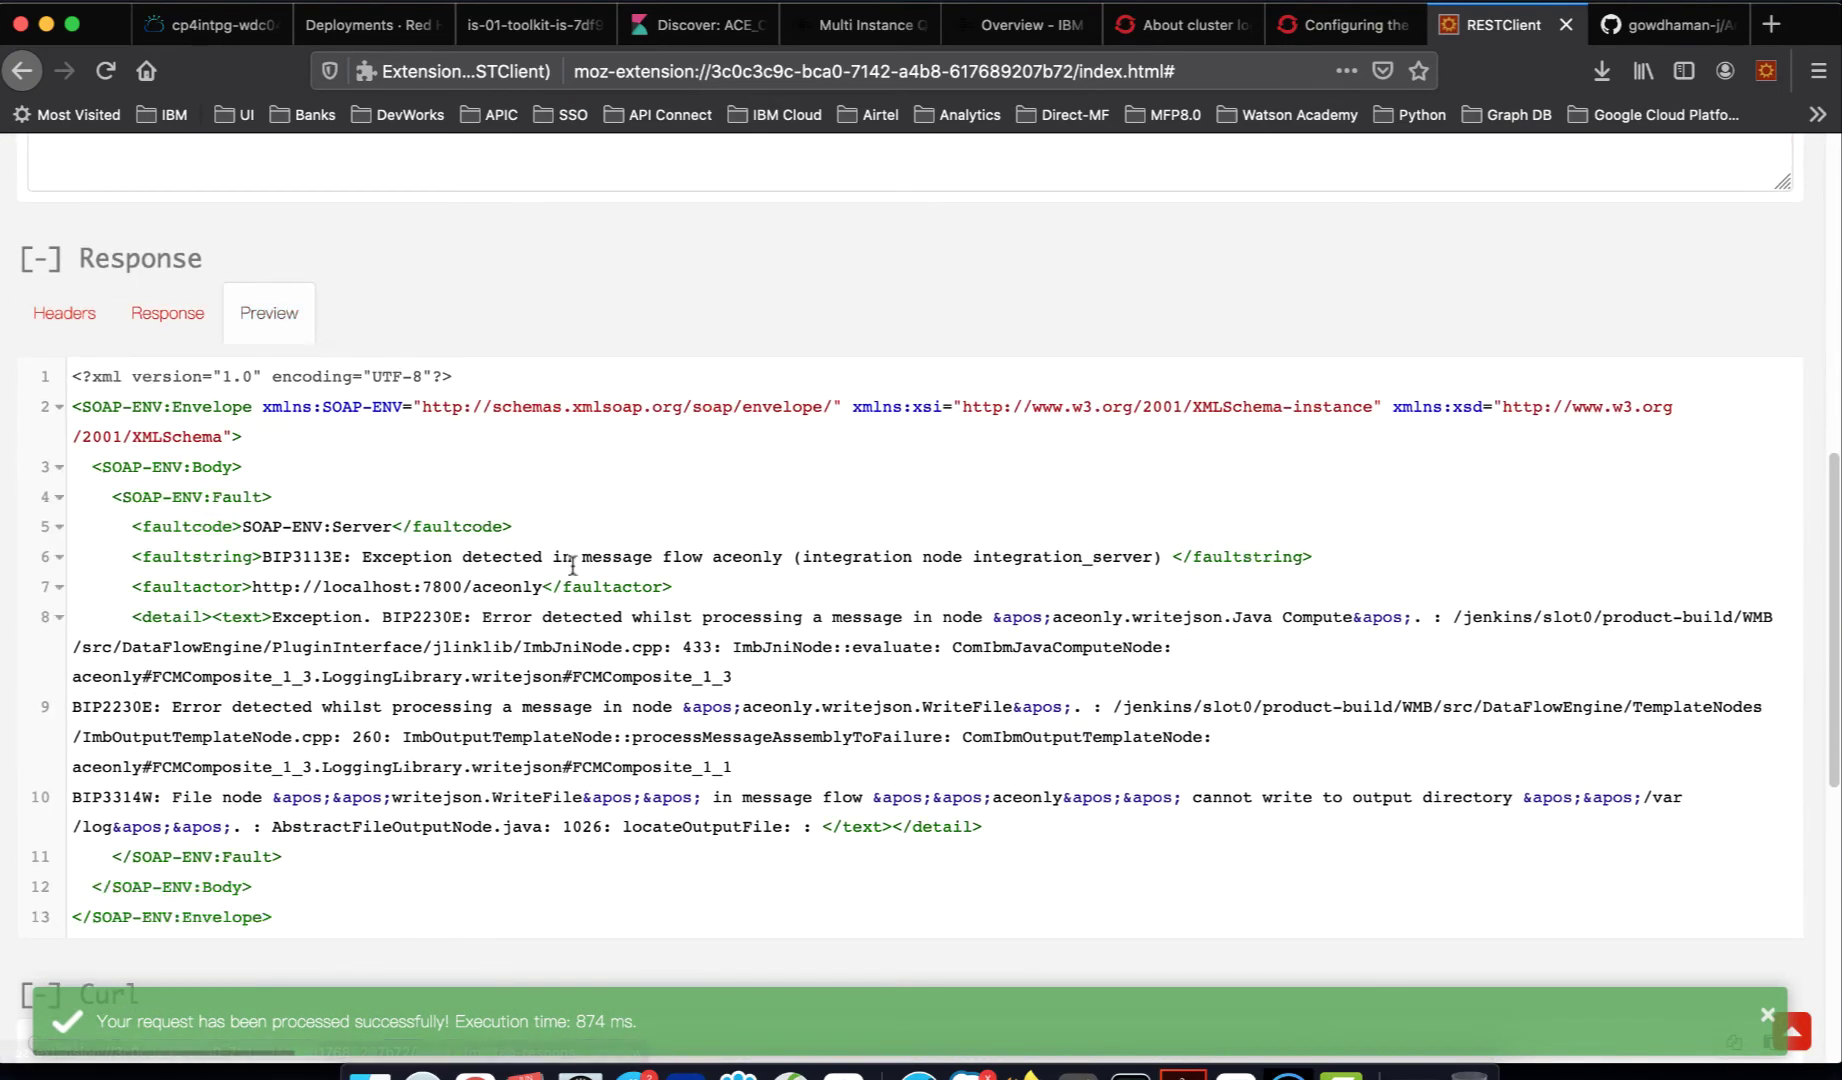
{"action": "scroll", "coordinate": [644, 606], "scroll_direction": "down", "scroll_amount": 3}
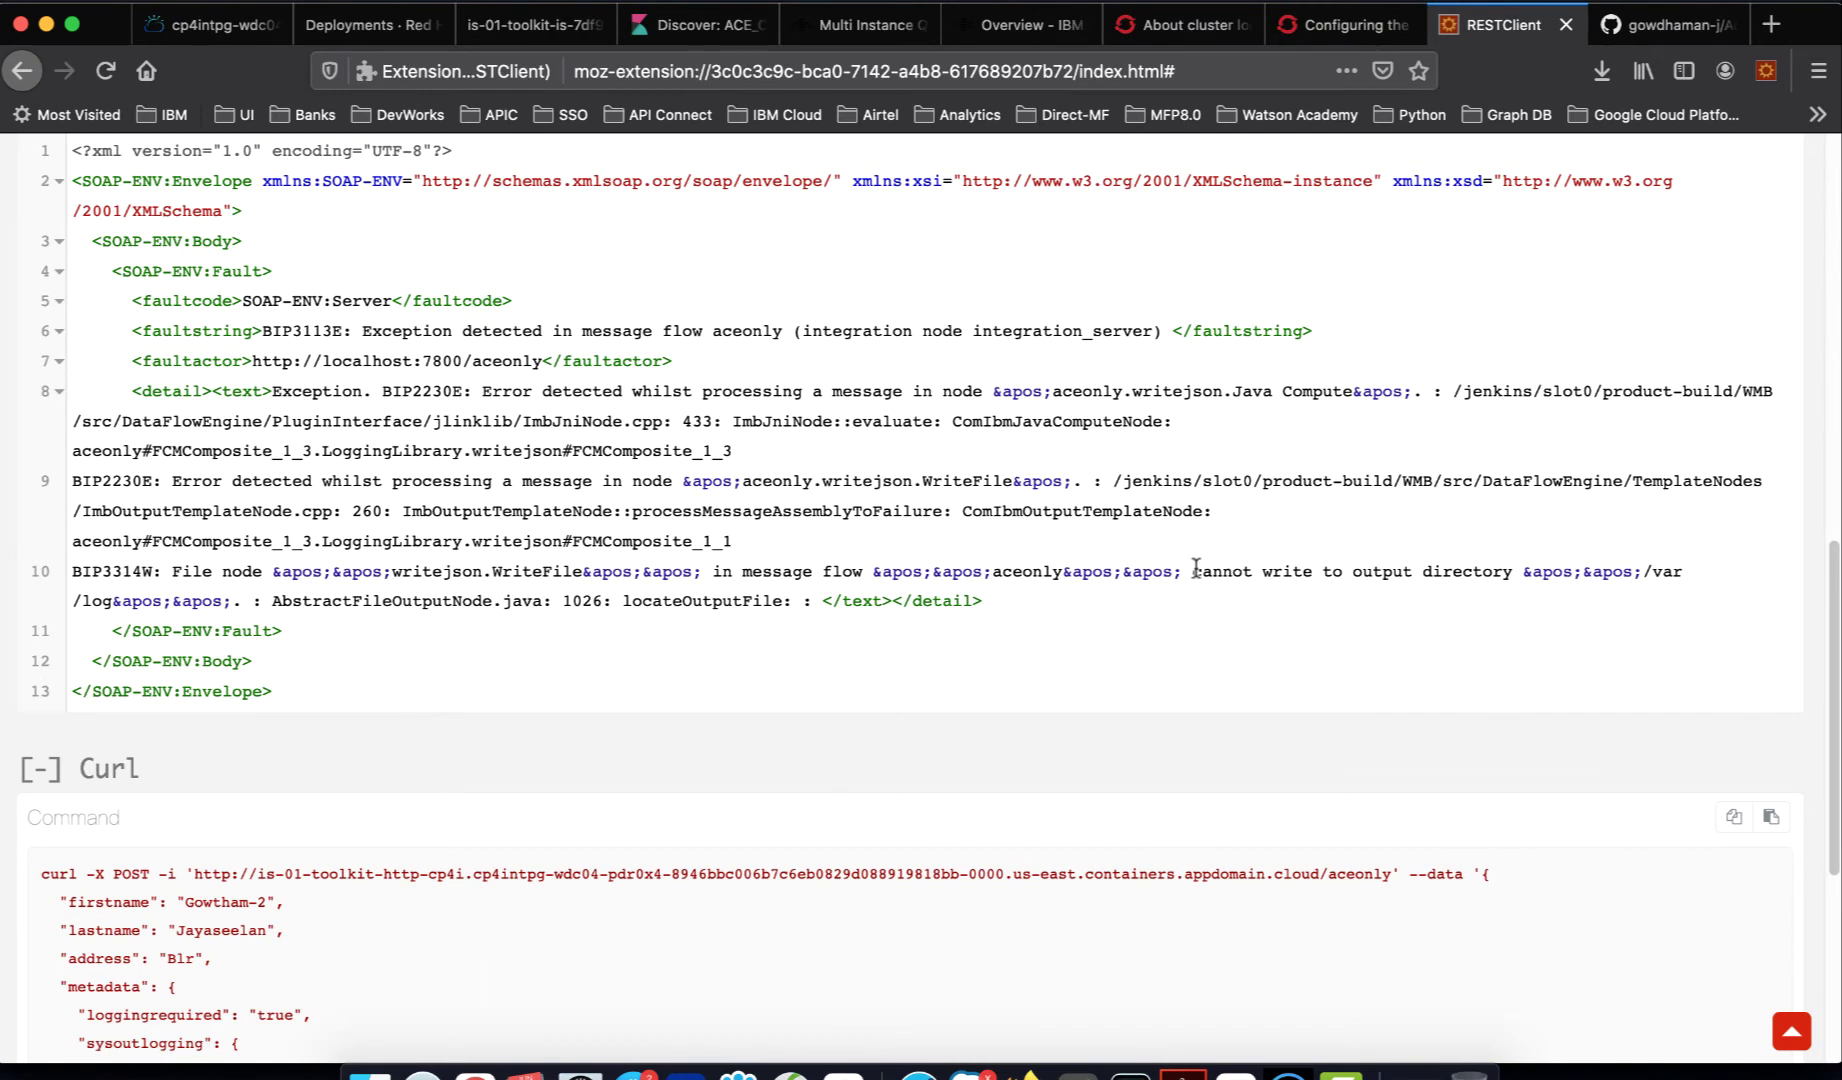
{"action": "mouse_move", "coordinate": [1191, 571]}
{"action": "left_mouse_down"}
{"action": "mouse_move", "coordinate": [1188, 652]}
{"action": "mouse_move", "coordinate": [1200, 600]}
{"action": "left_mouse_up"}
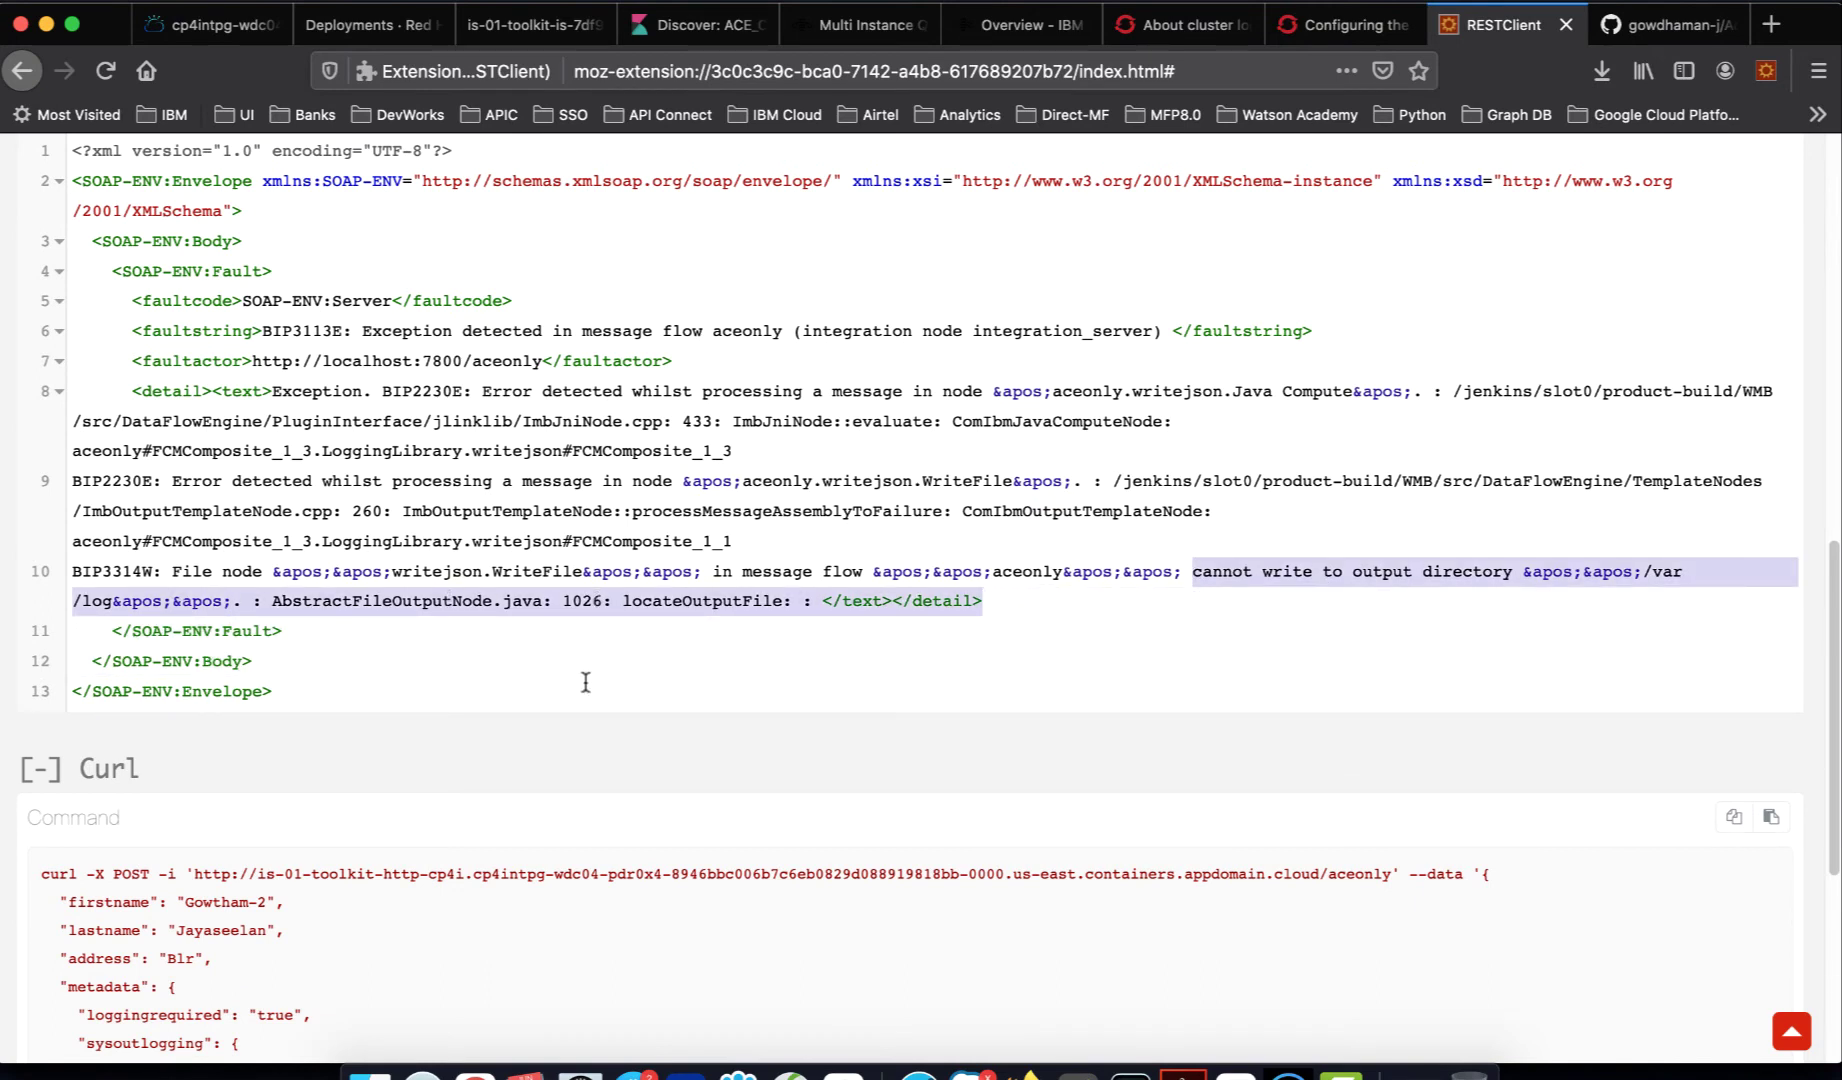
{"action": "left_click", "coordinate": [112, 601]}
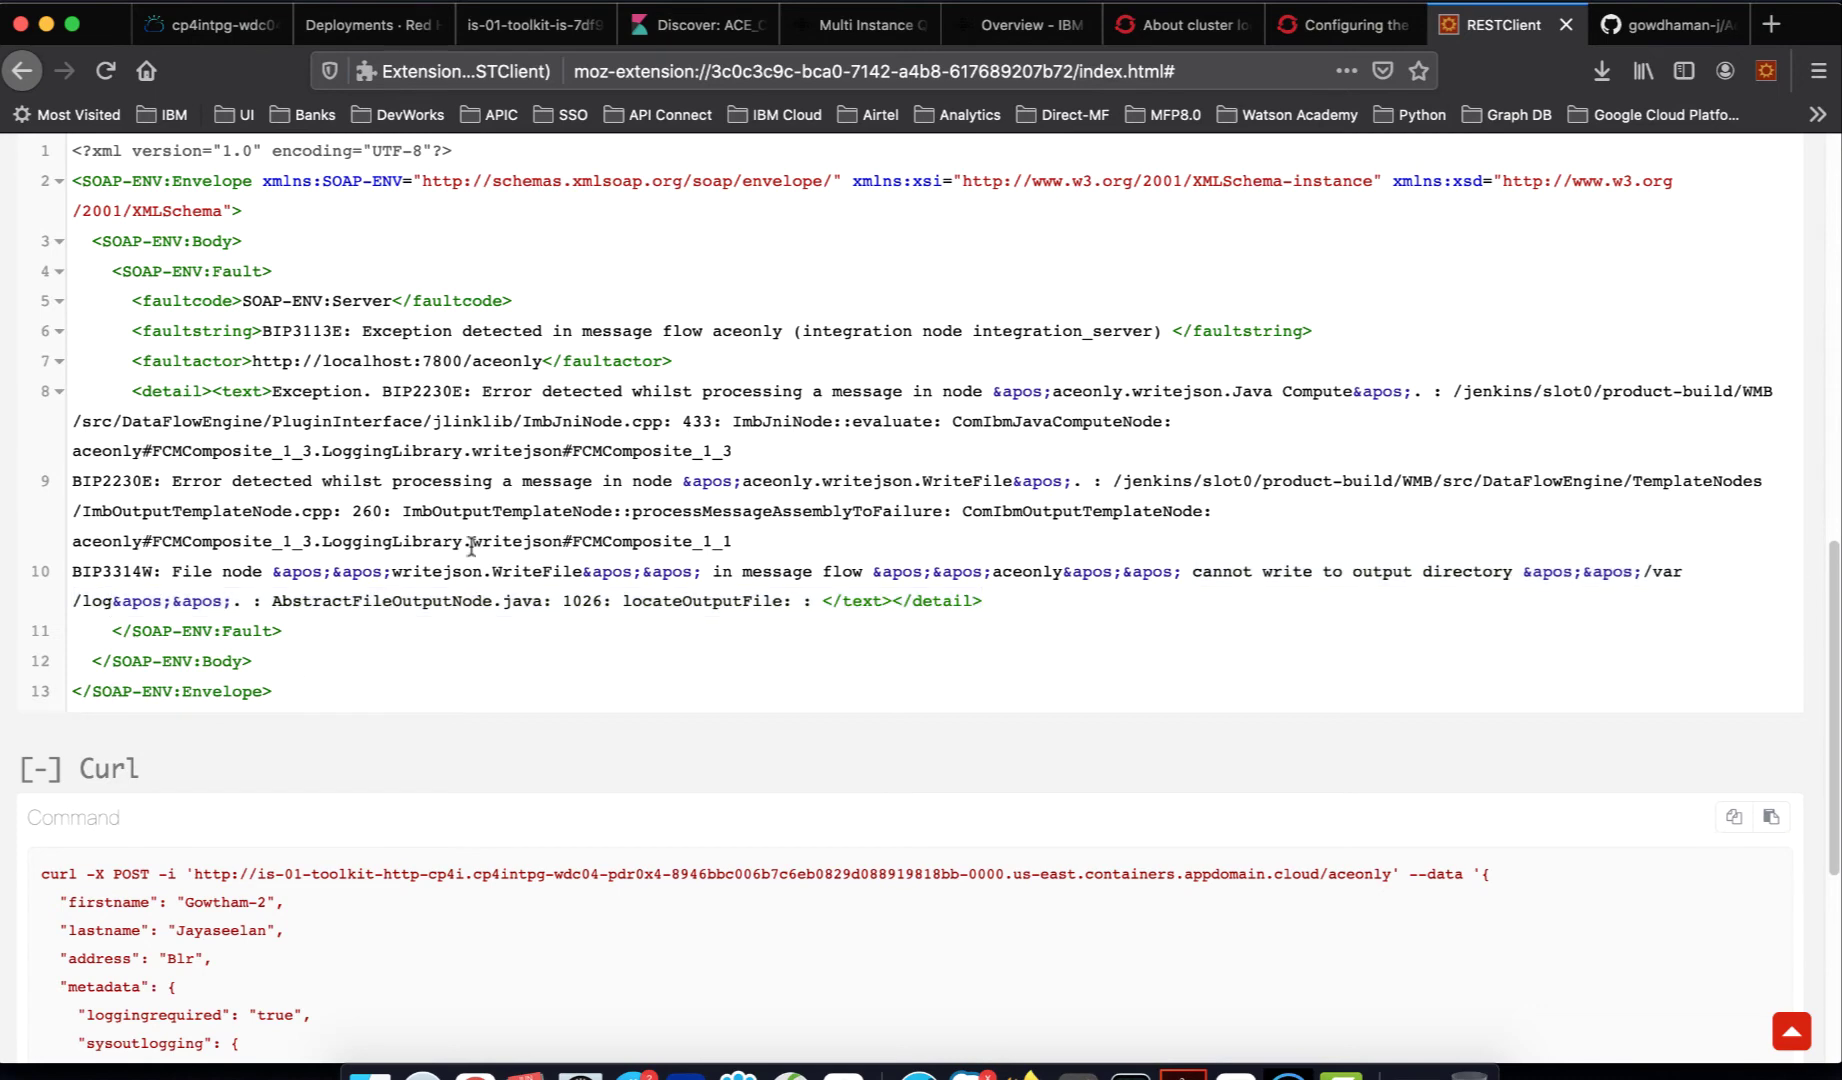
- In the is-01-toolkit pod terminal, run pwd, cd /var/log and ls to list its contents
{"action": "left_click", "coordinate": [512, 24]}
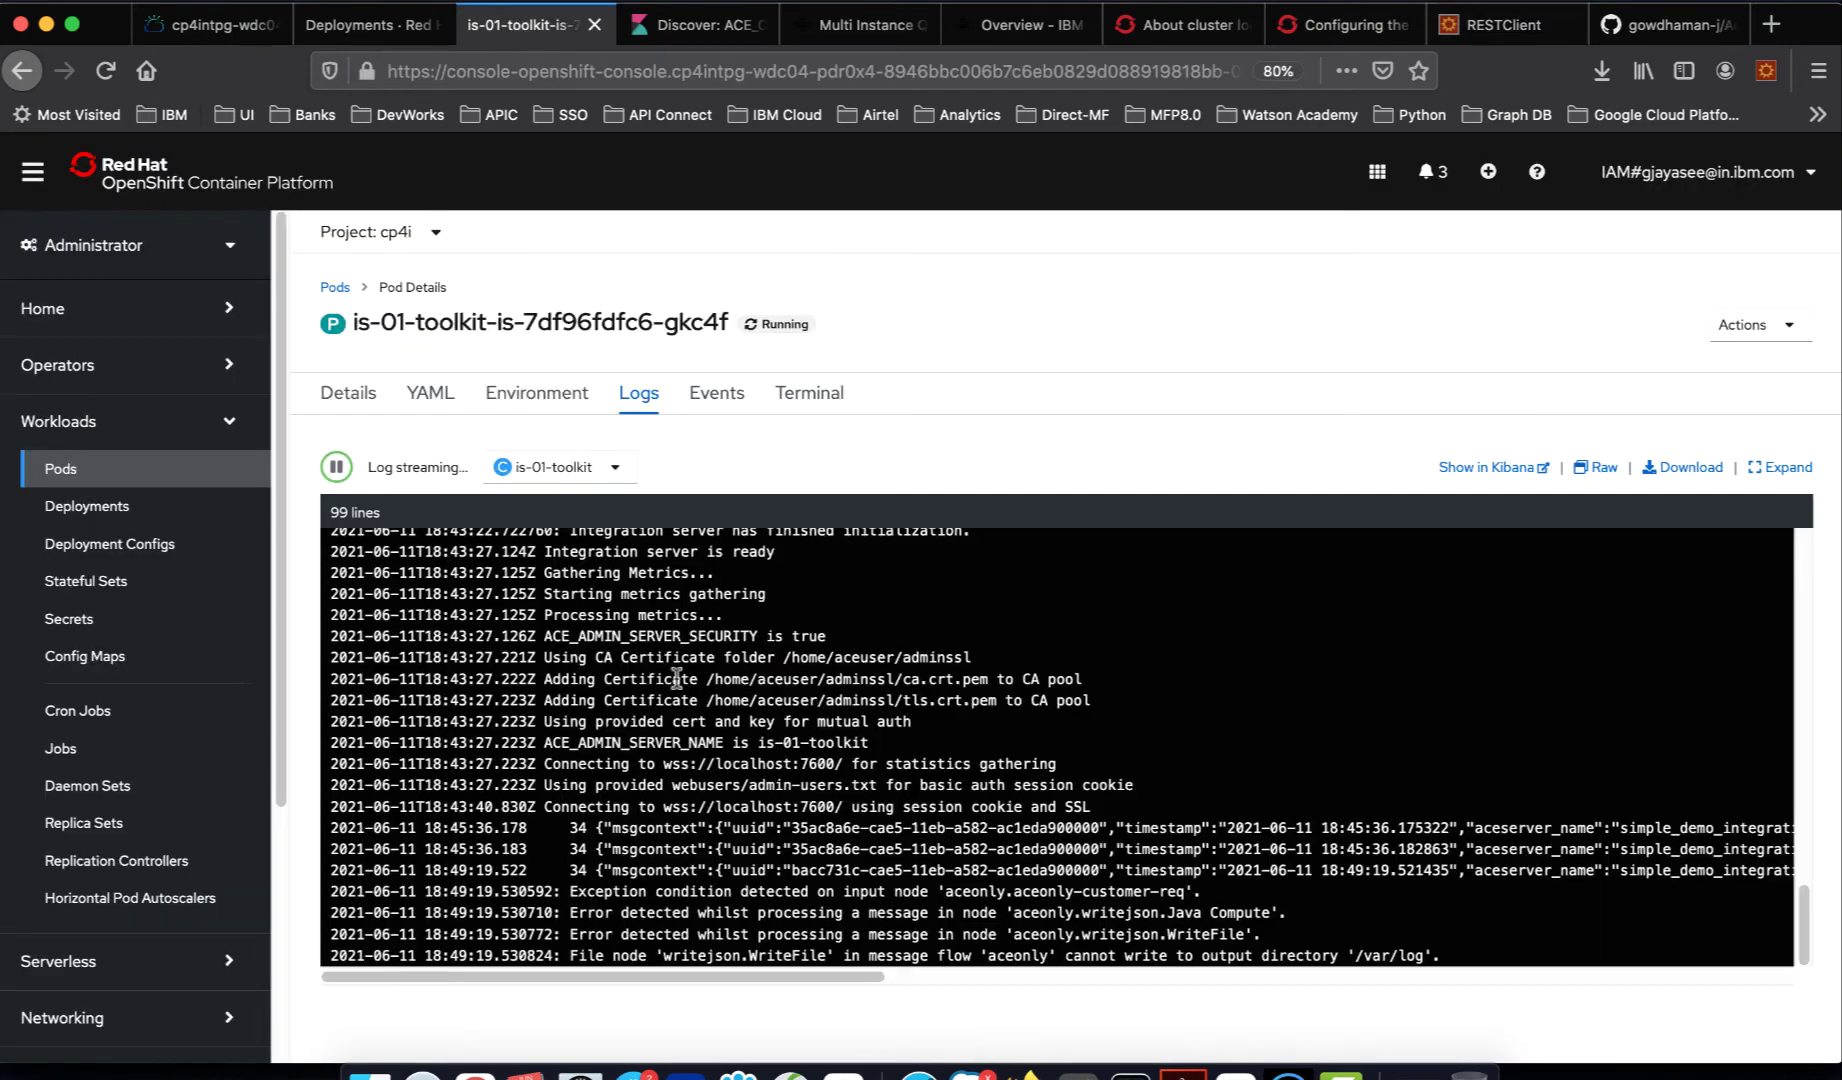
{"action": "left_click", "coordinate": [812, 398]}
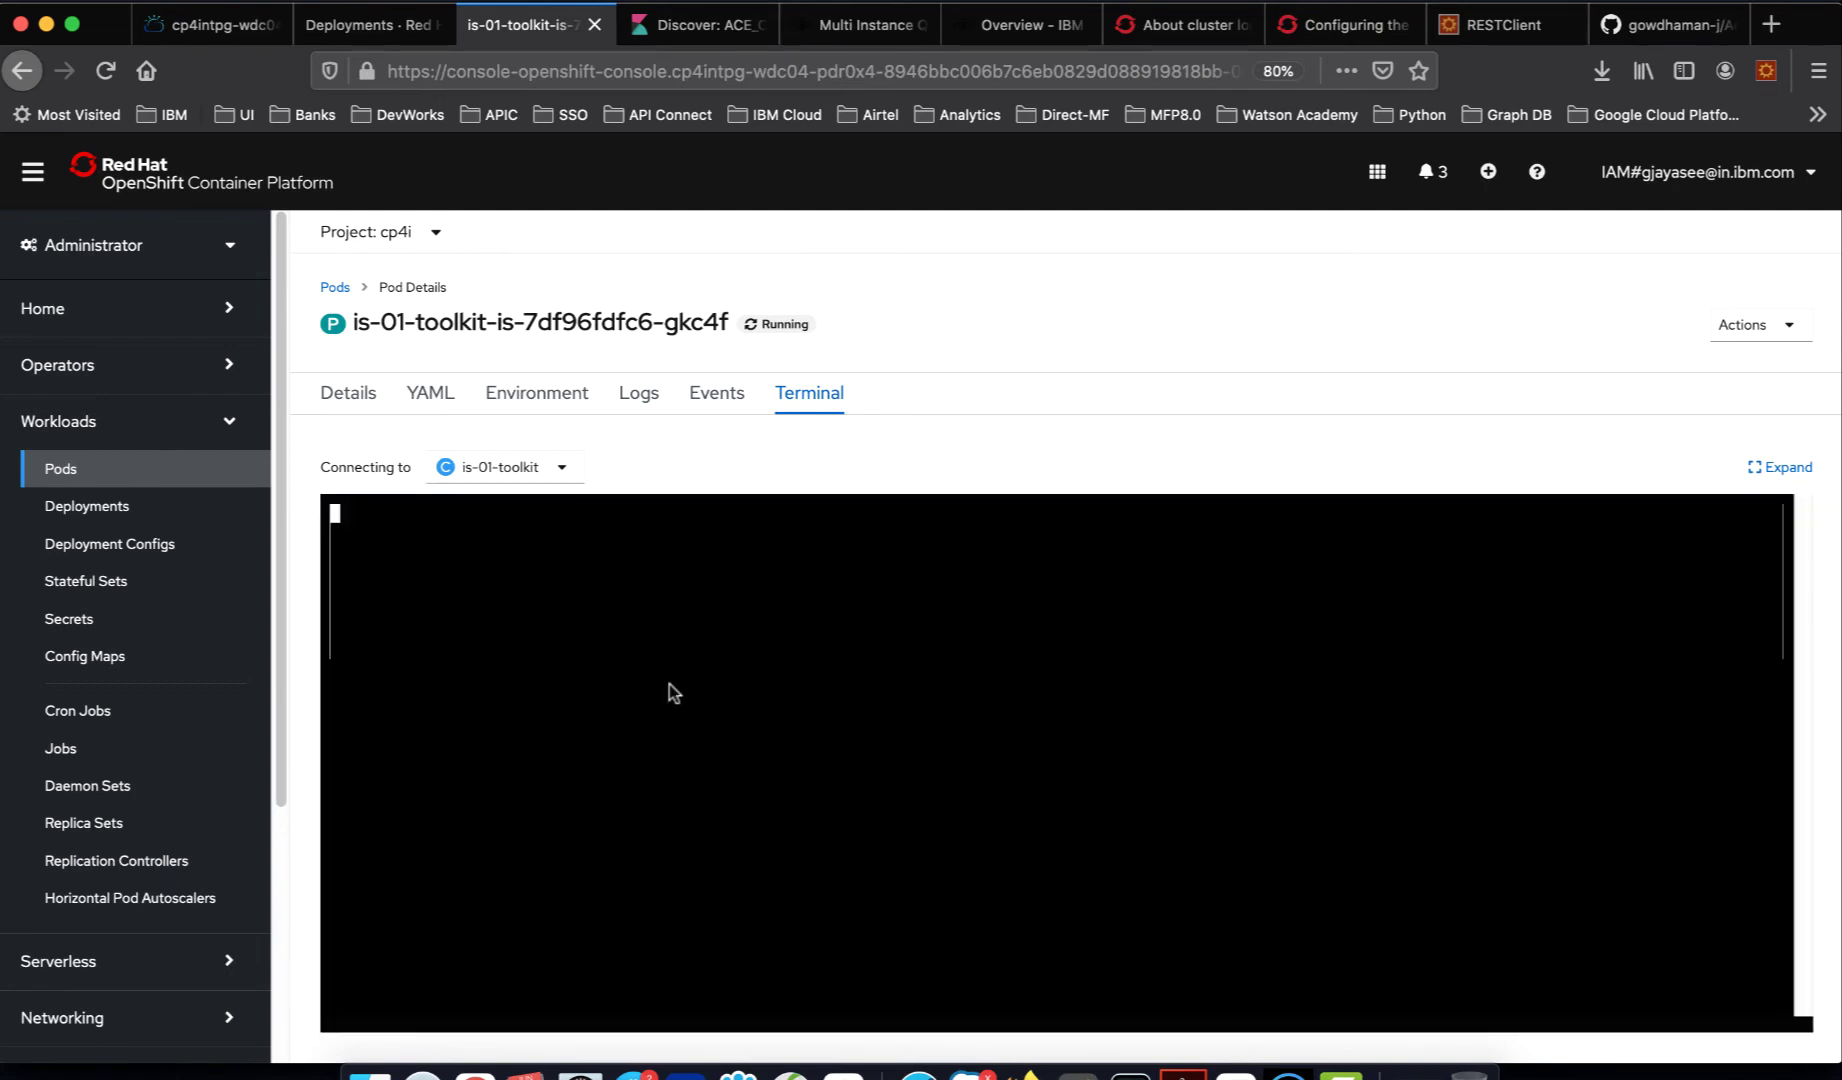
{"action": "type", "text": "pwd"}
{"action": "key", "text": "Return"}
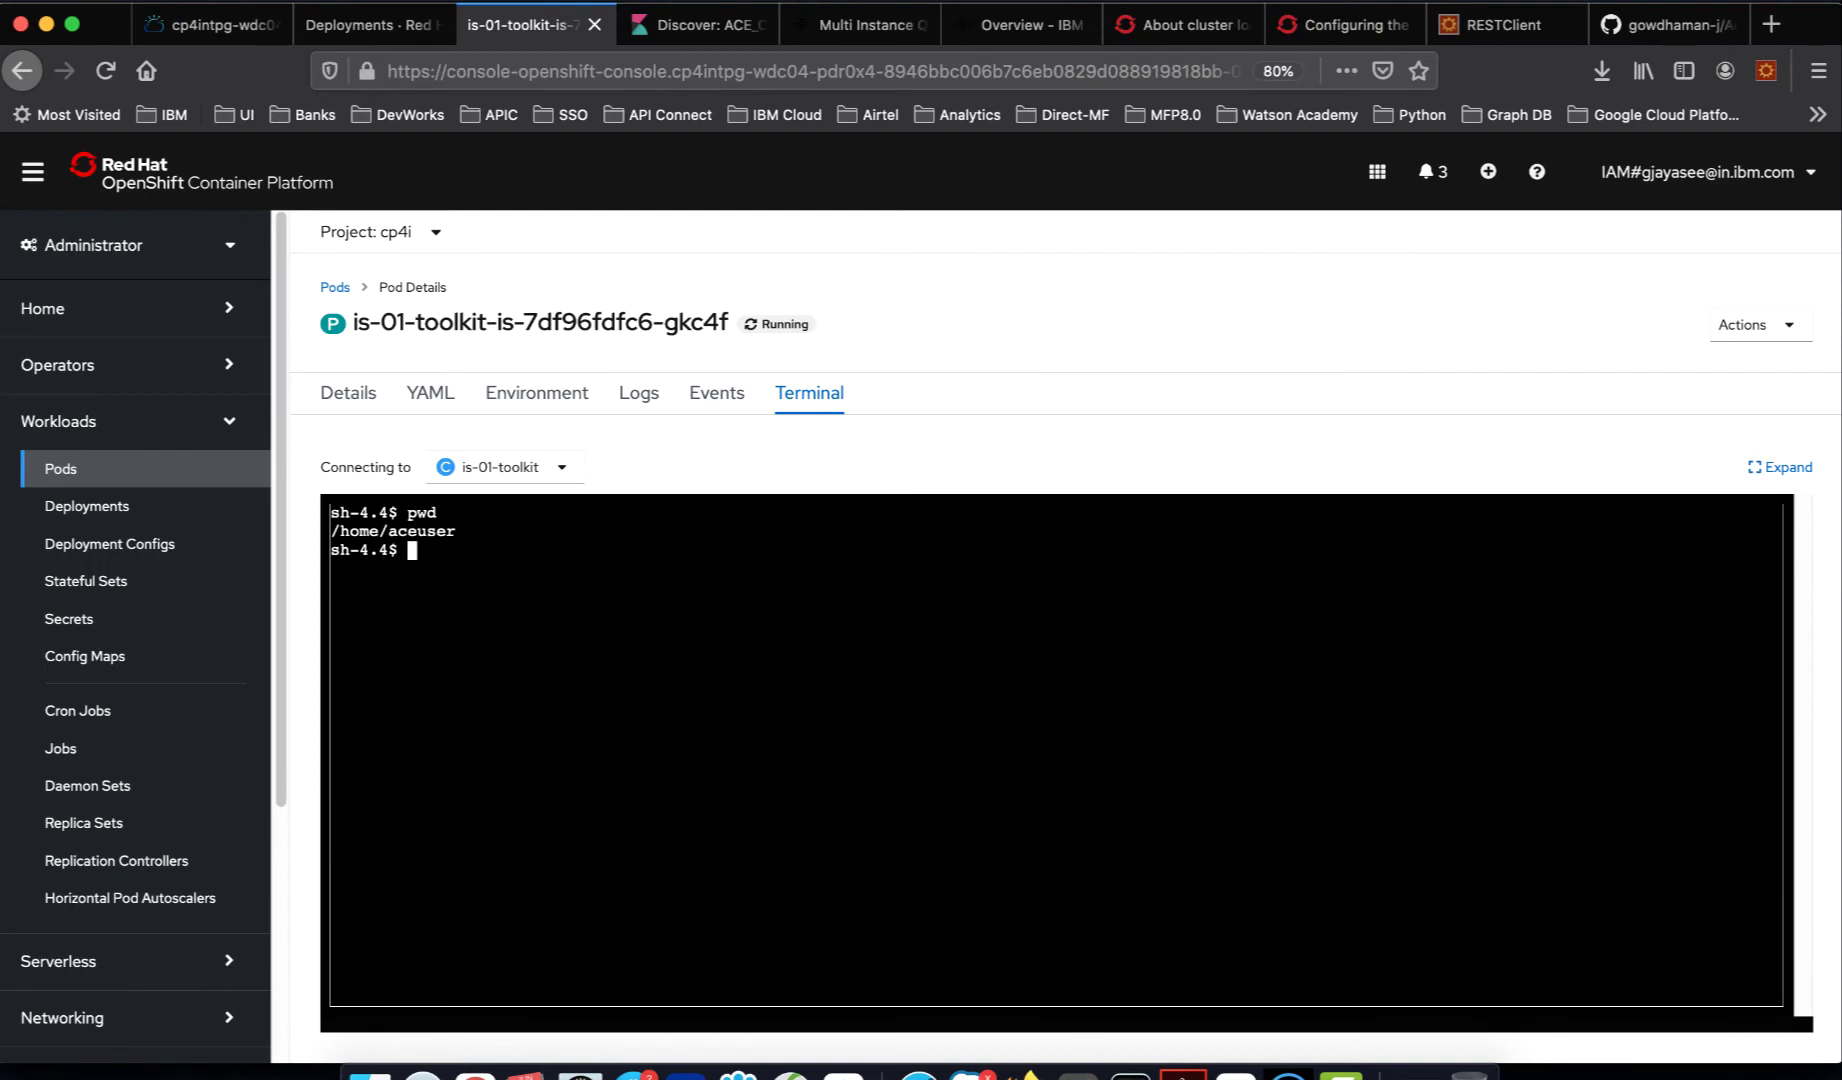
{"action": "type", "text": "cd /"}
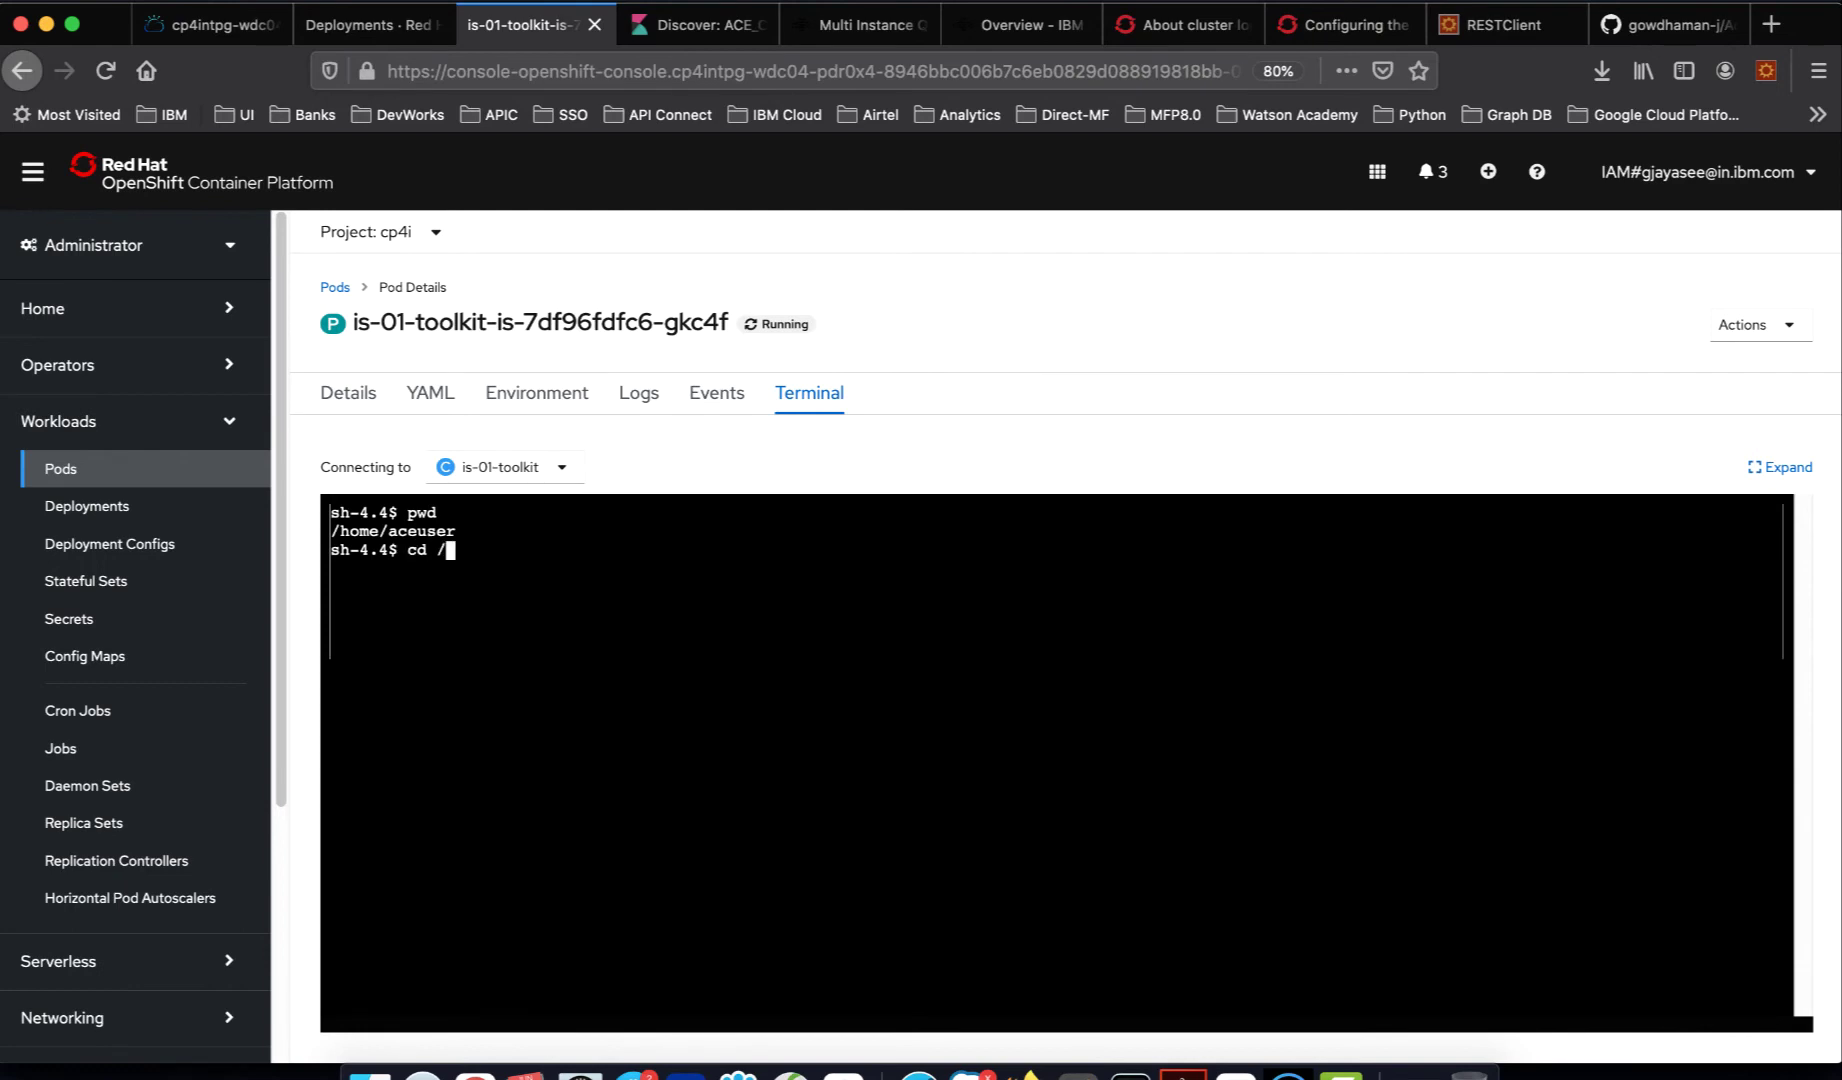
{"action": "type", "text": "var/log"}
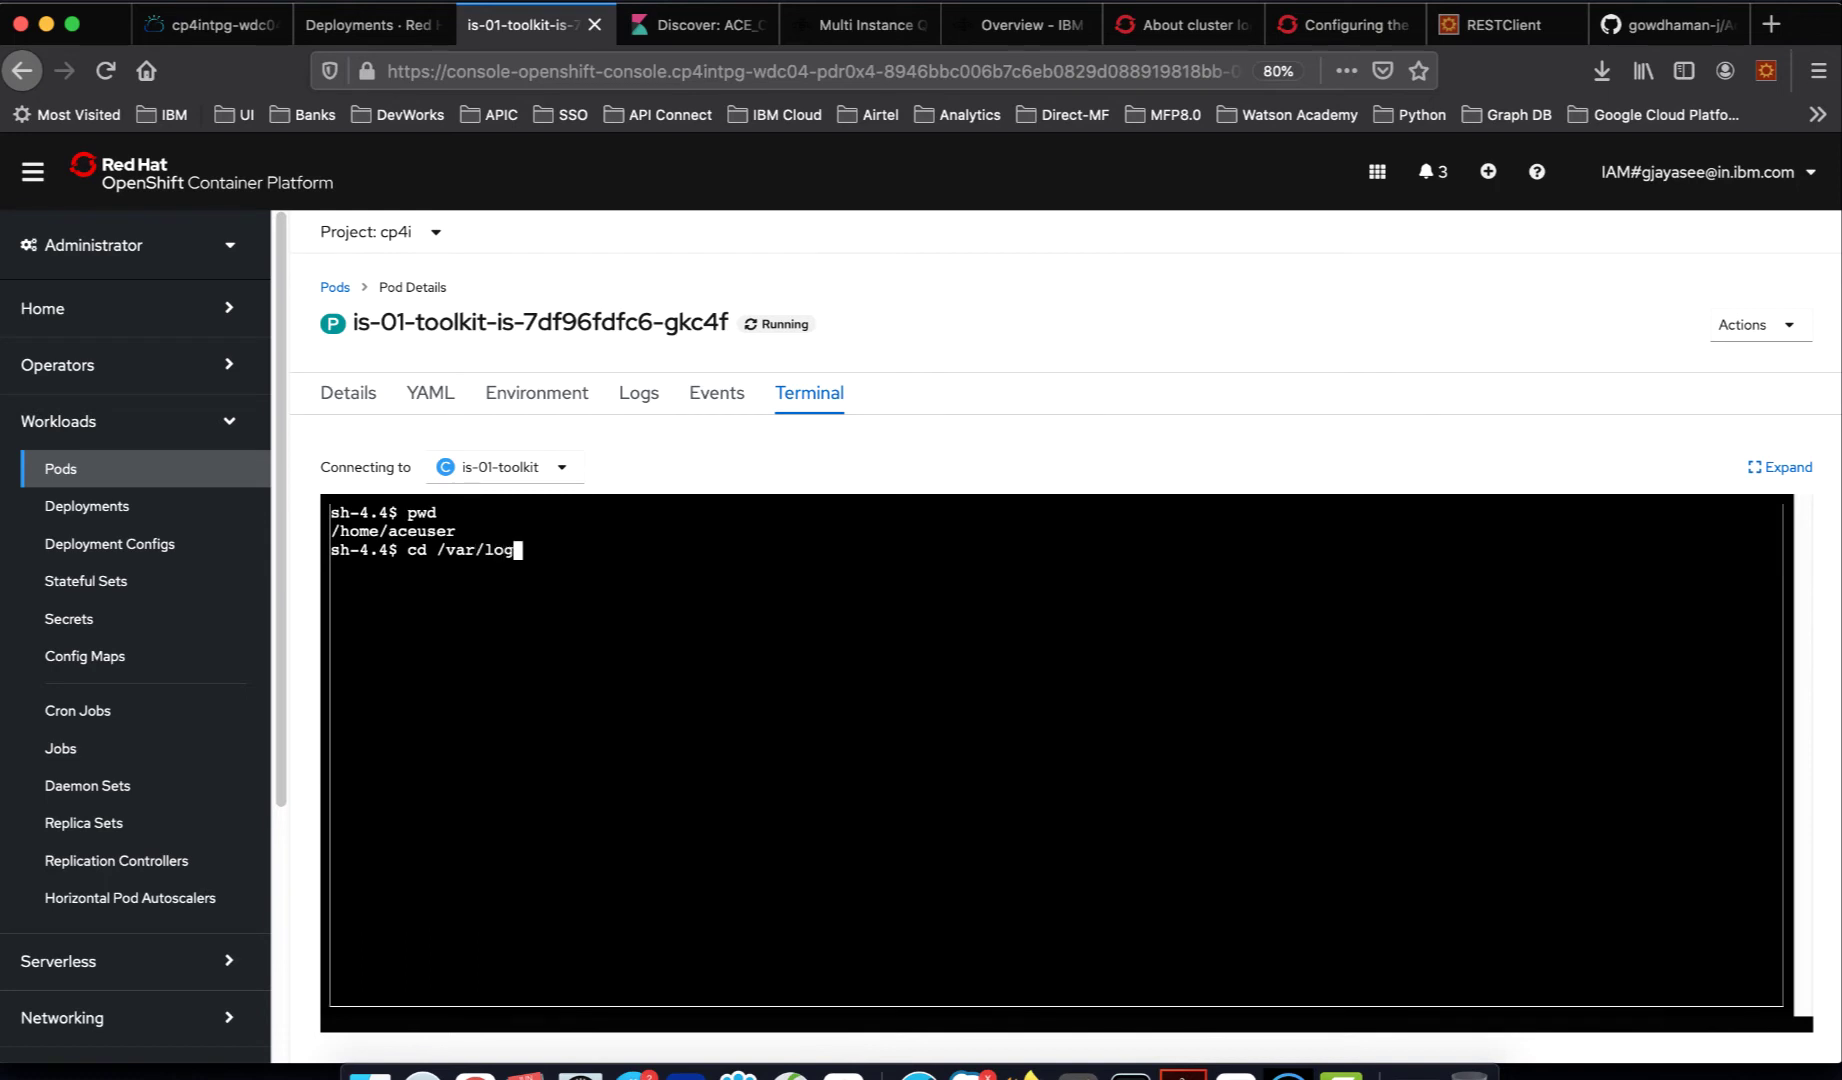
{"action": "key", "text": "Return"}
{"action": "type", "text": "ls"}
{"action": "key", "text": "Return"}
- Note the ACEOpenTracing folder, then try touch my.log and mkdir mydir in /var/log
{"action": "double_click", "coordinate": [396, 593]}
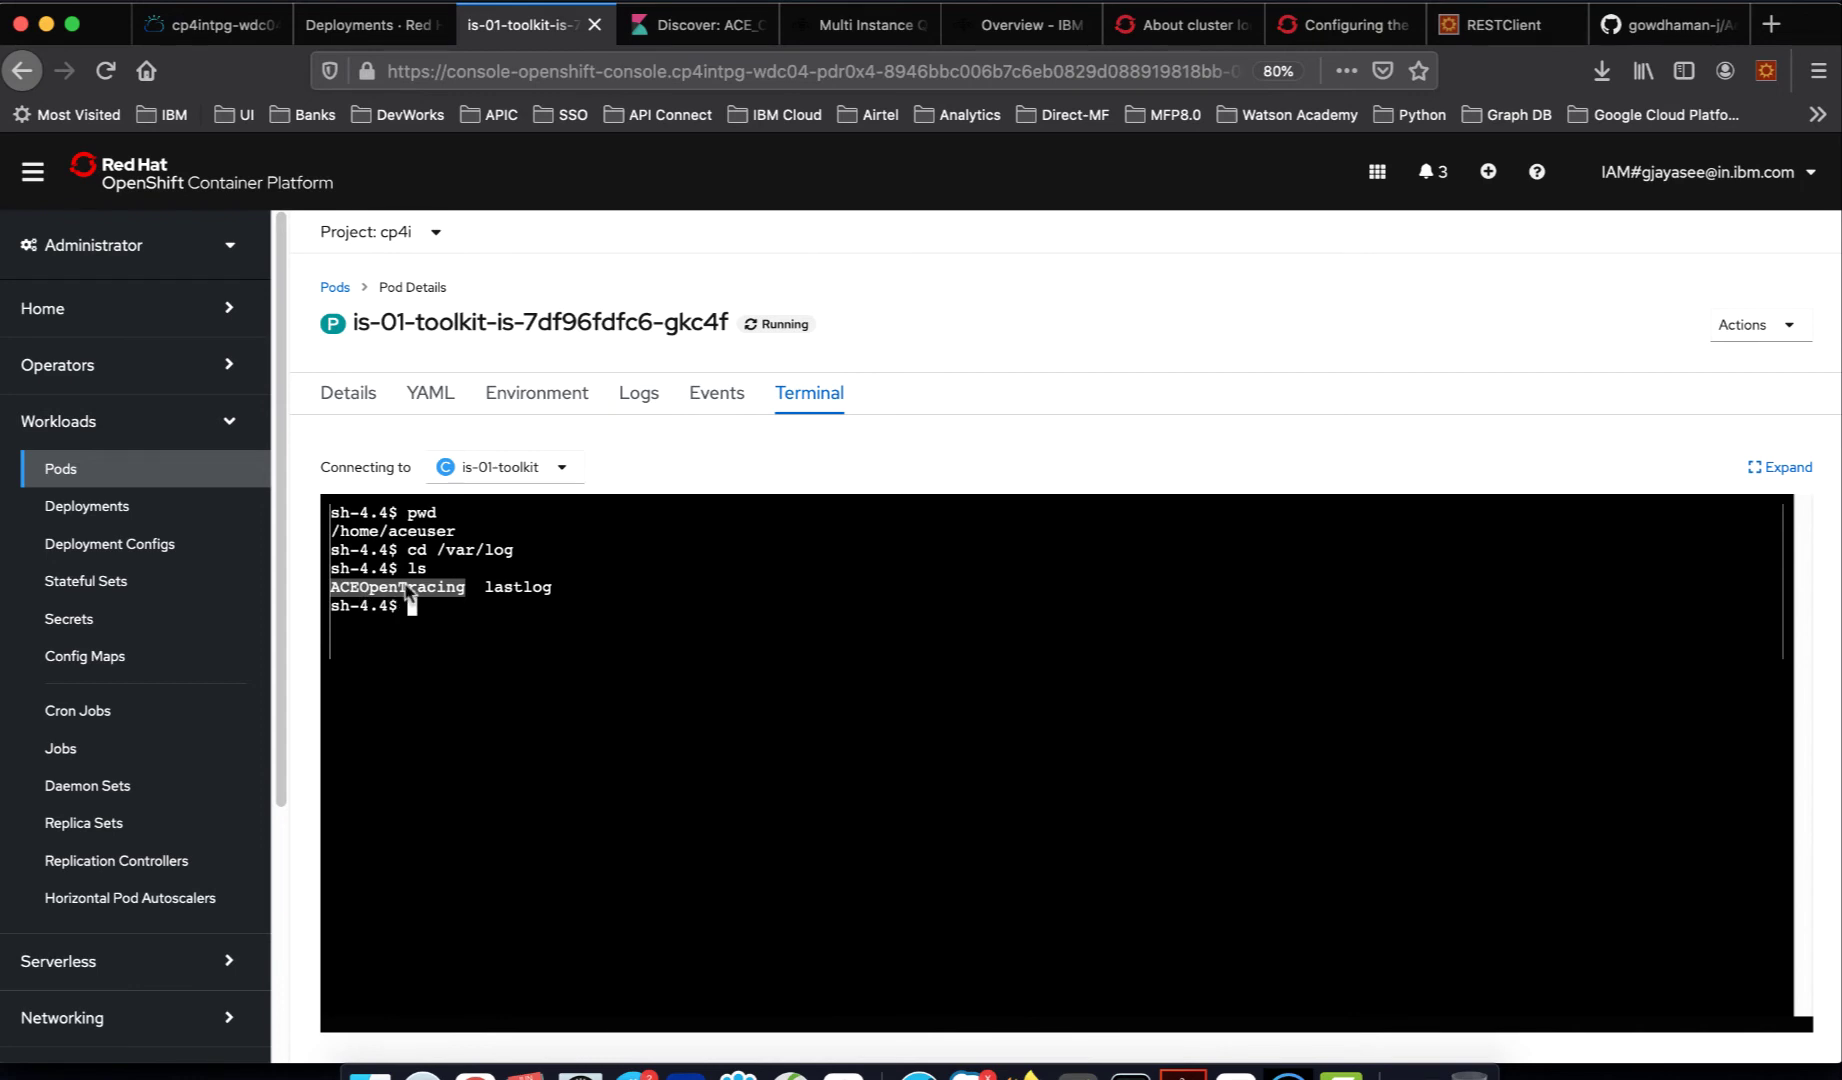
{"action": "left_click", "coordinate": [446, 612]}
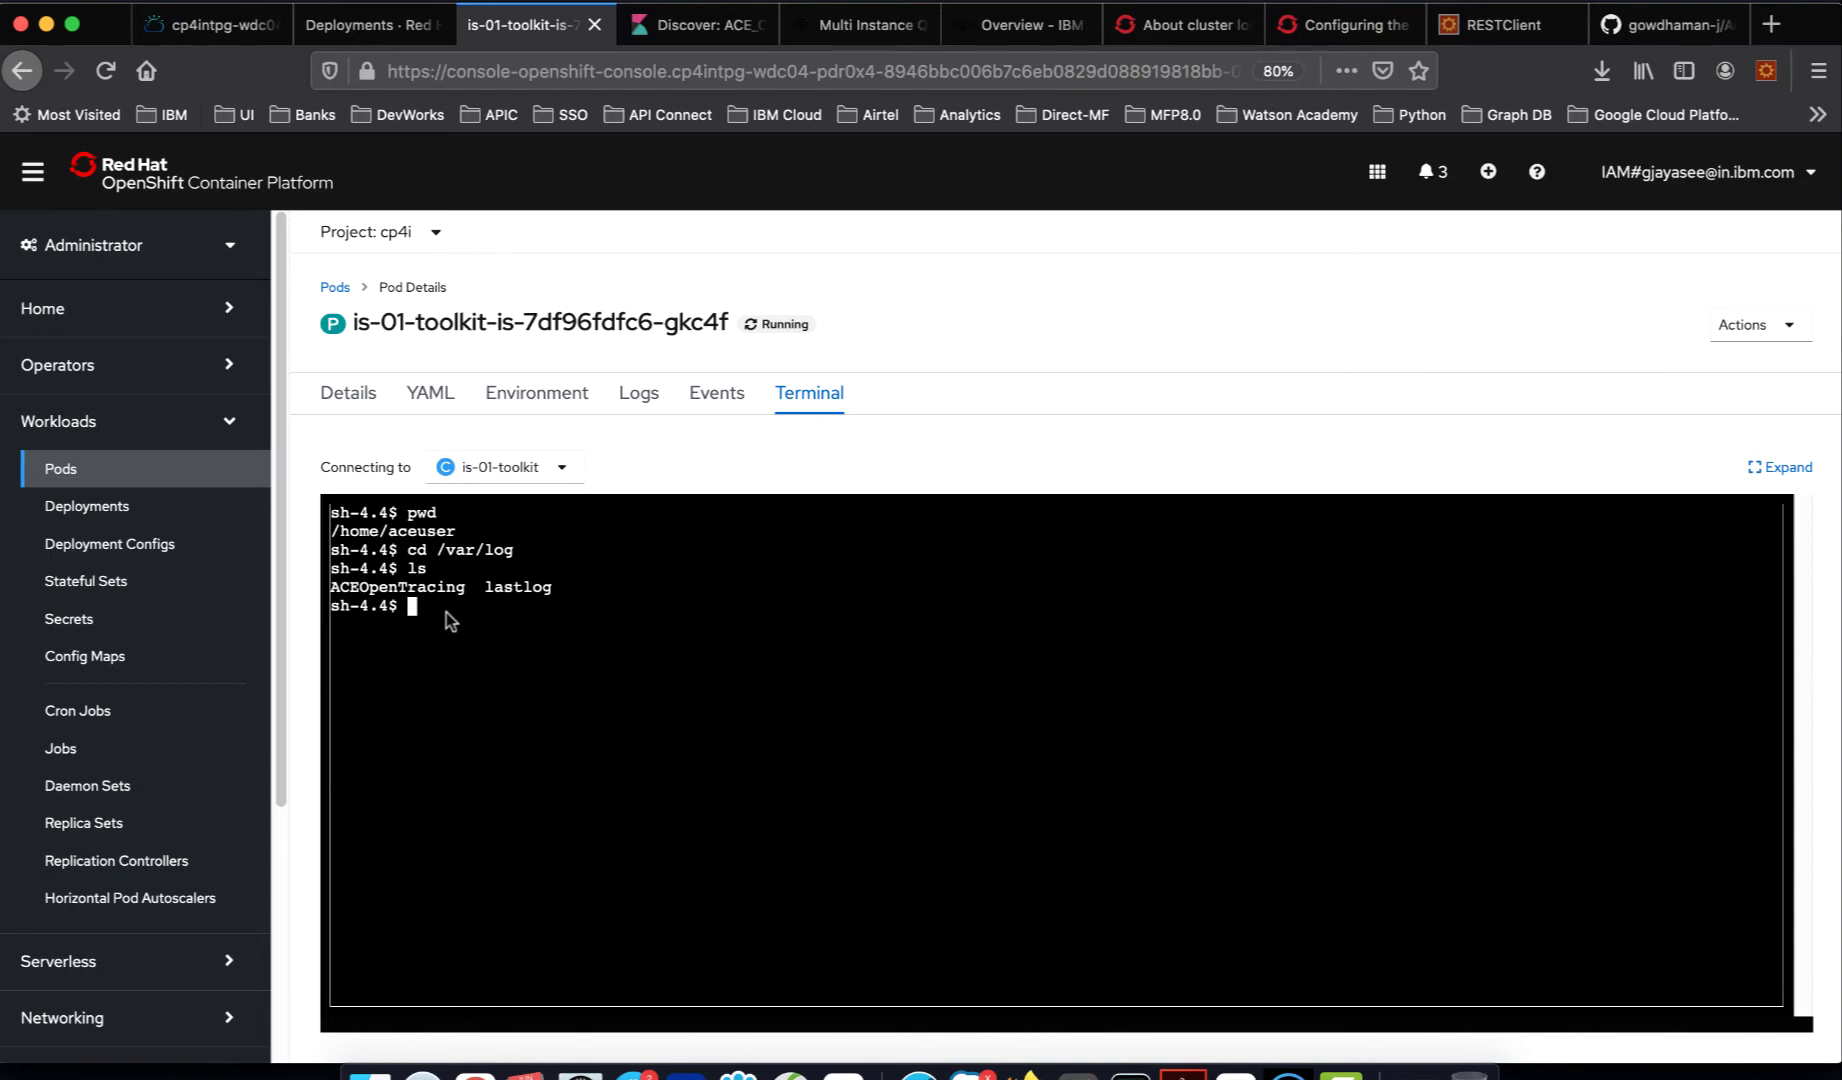
{"action": "type", "text": "touch my.log"}
{"action": "key", "text": "Return"}
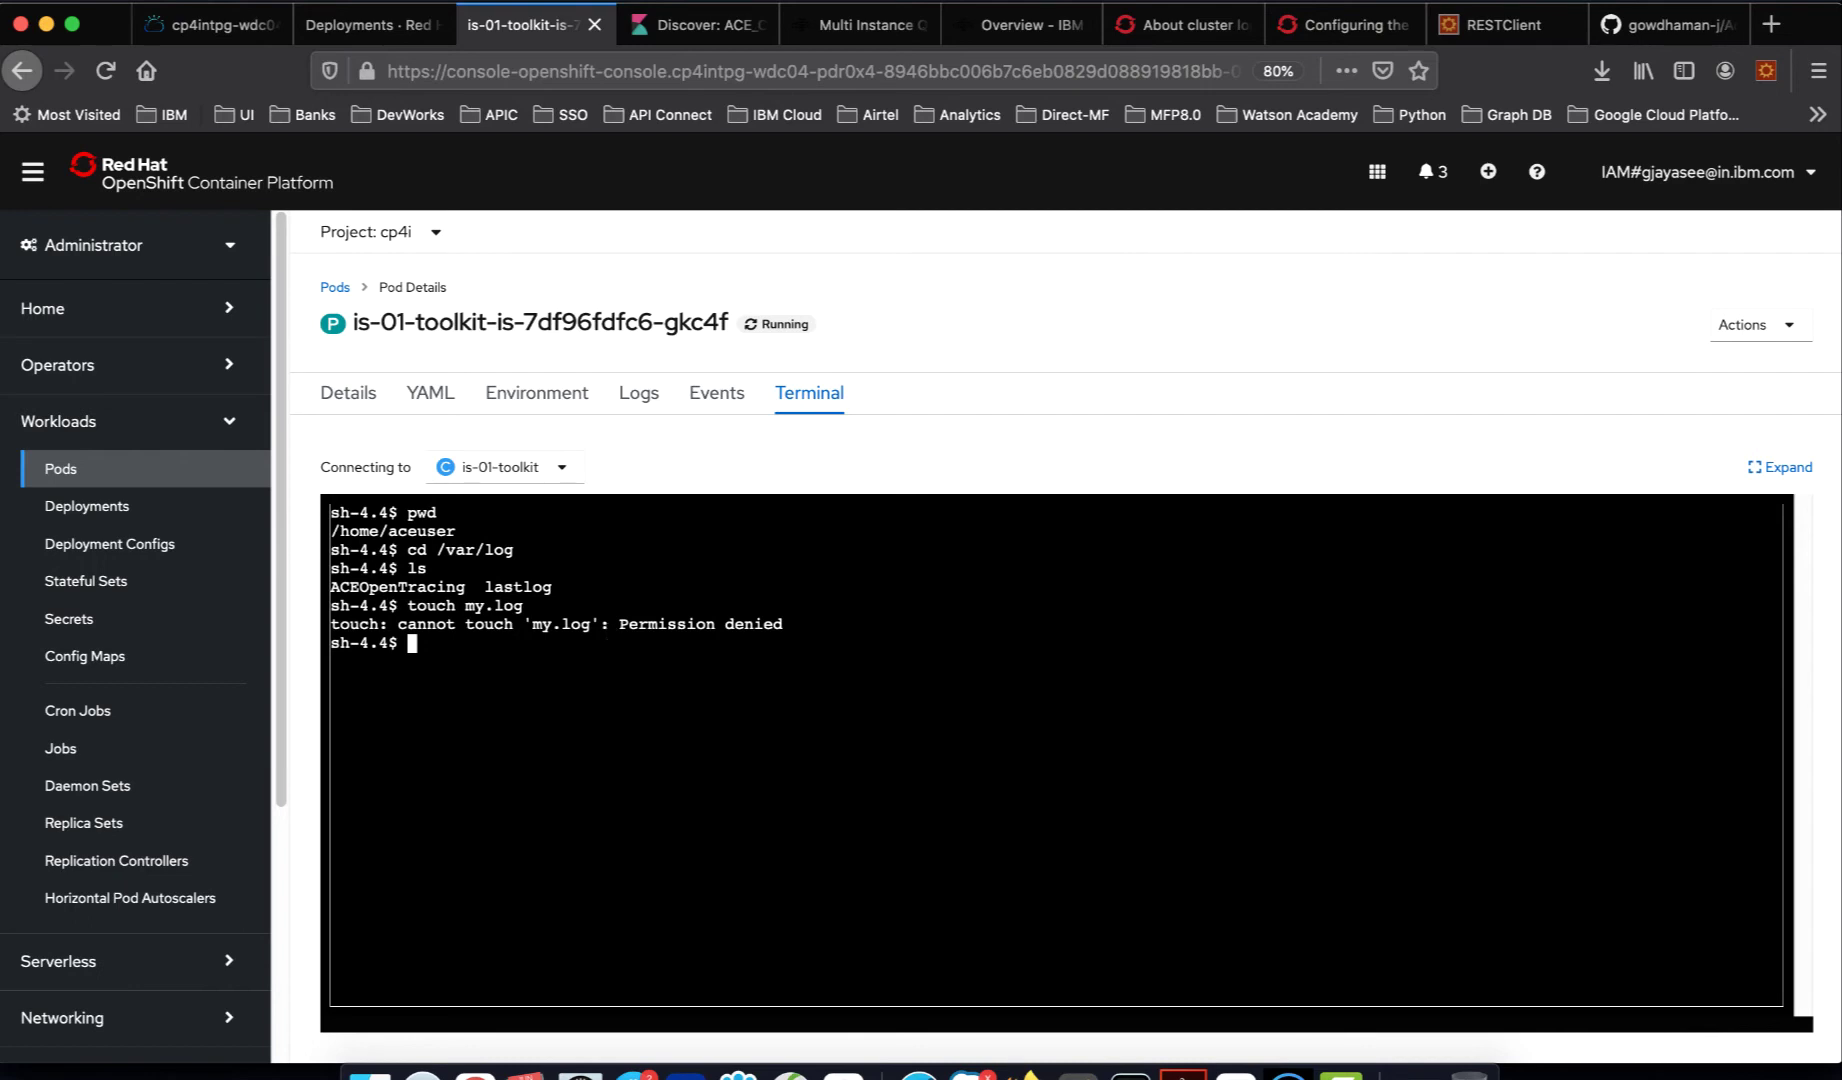
{"action": "type", "text": "mkdir mydir"}
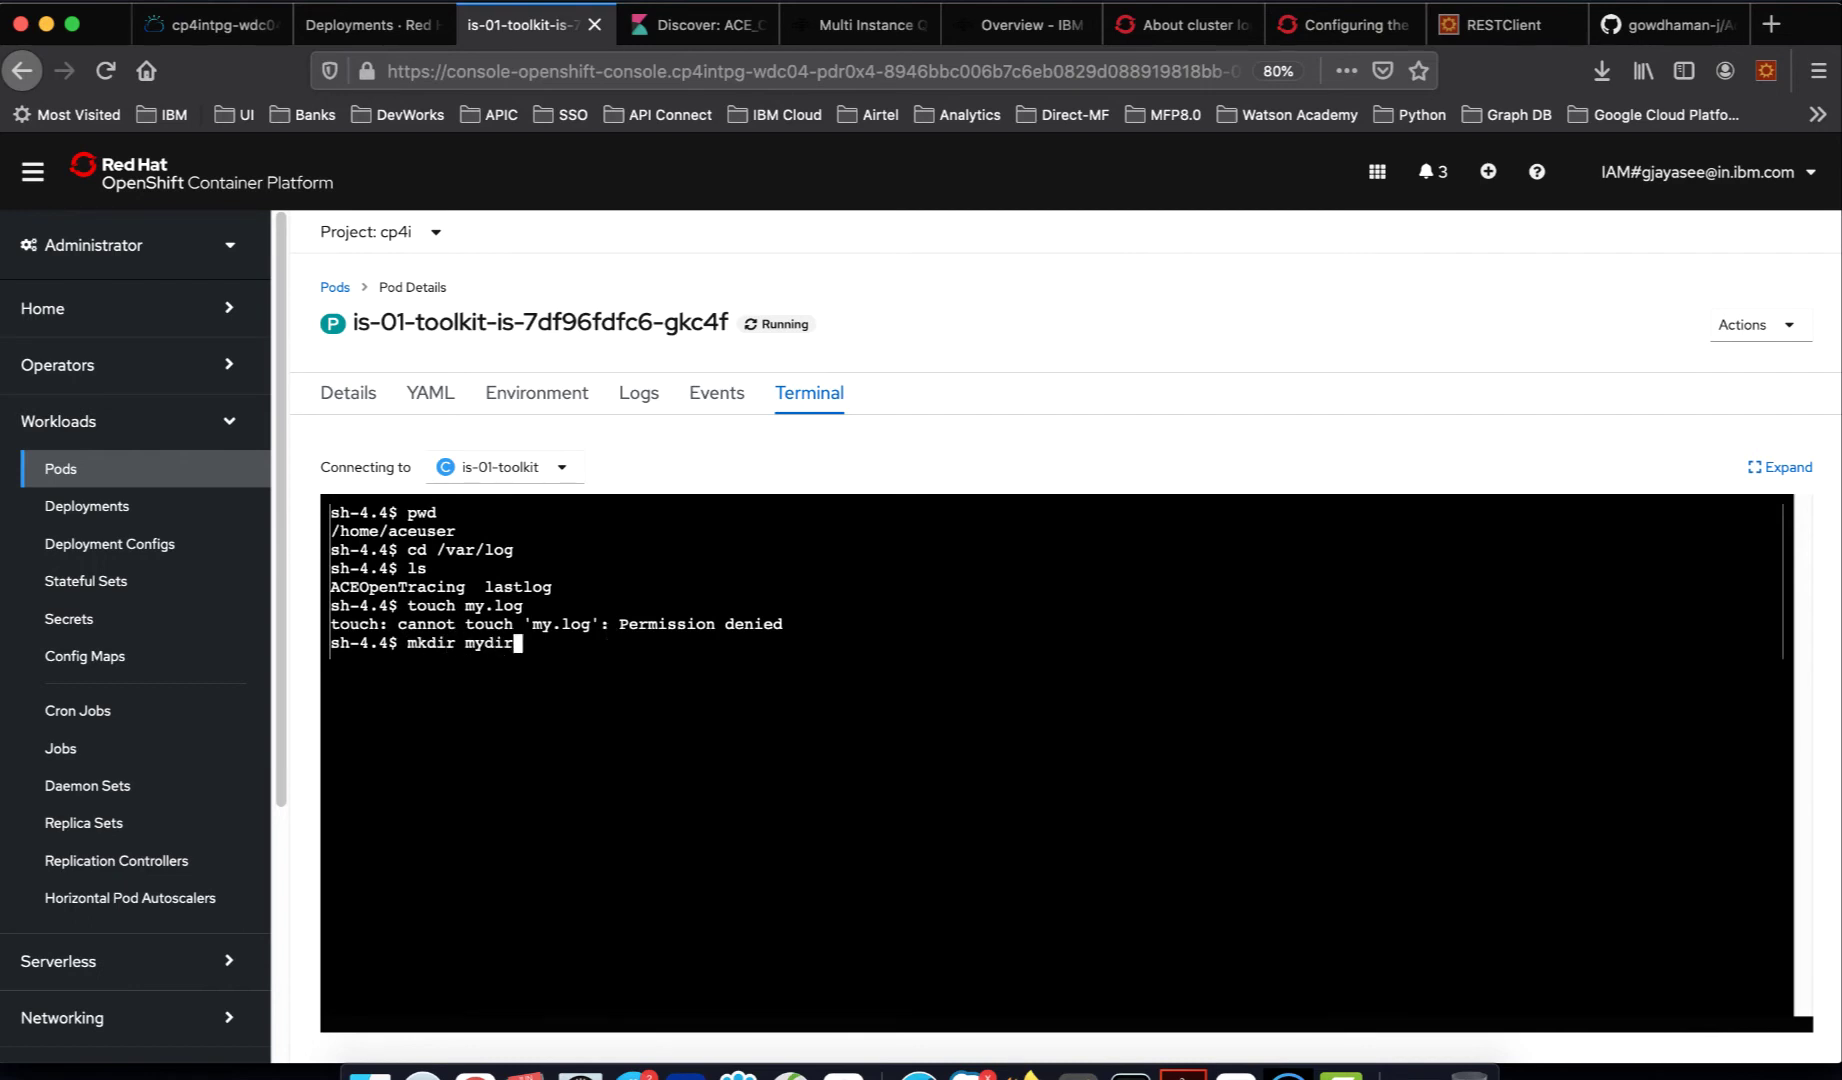
{"action": "key", "text": "Return"}
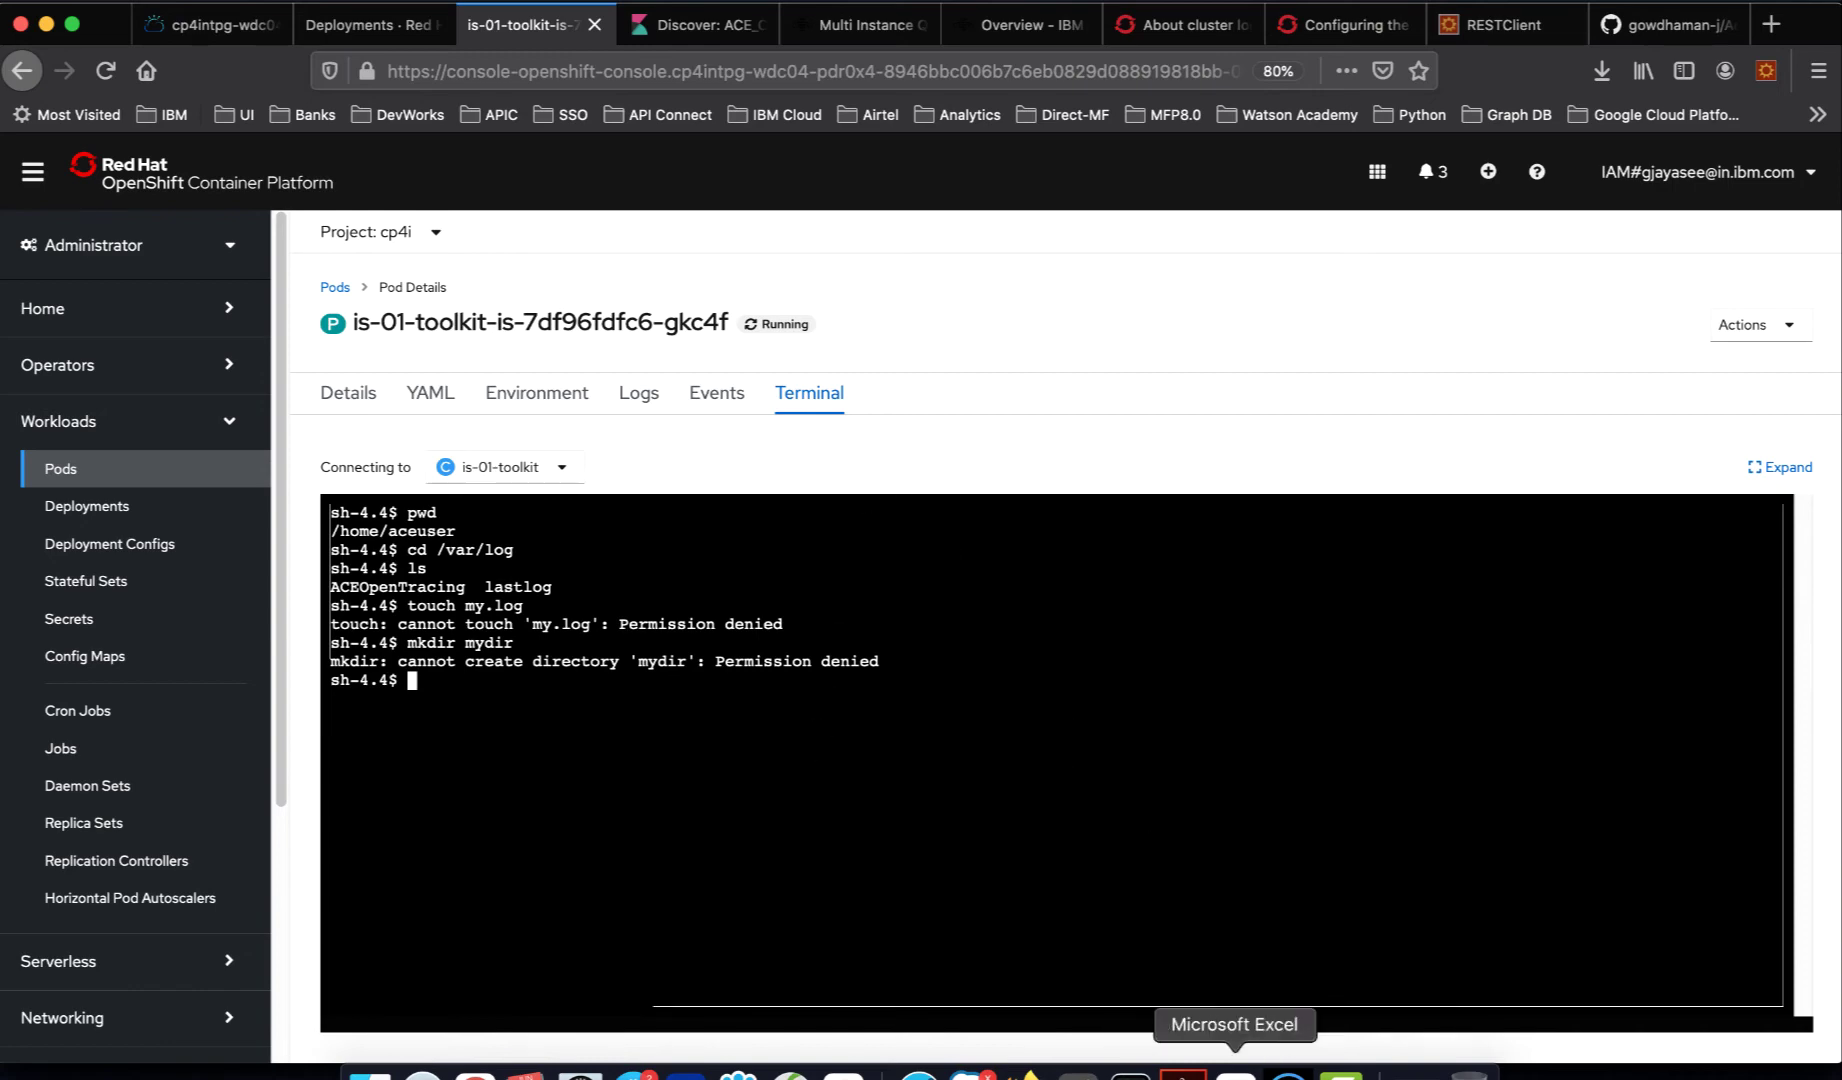
- Show the PowerPoint slide on /var/log being unwritable, then bring back the aceonly flow
{"action": "left_click", "coordinate": [843, 1068]}
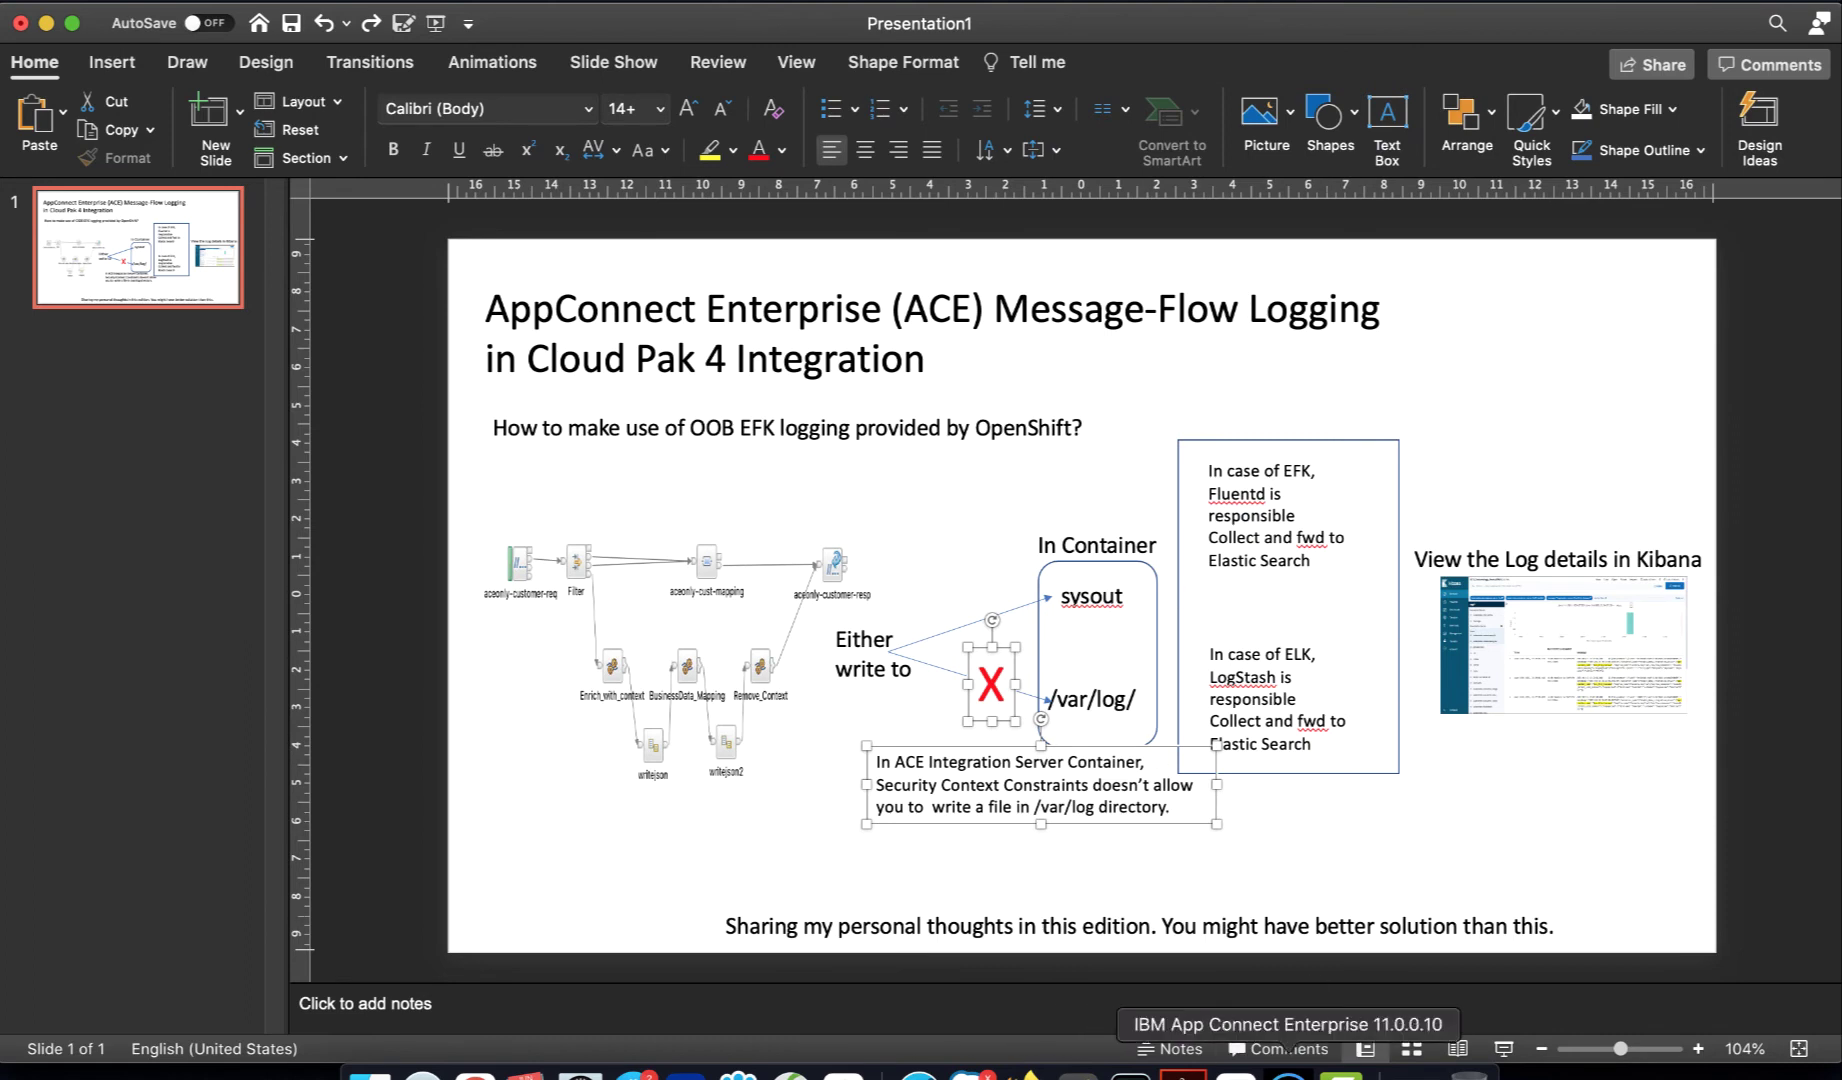
{"action": "left_click", "coordinate": [1288, 1074]}
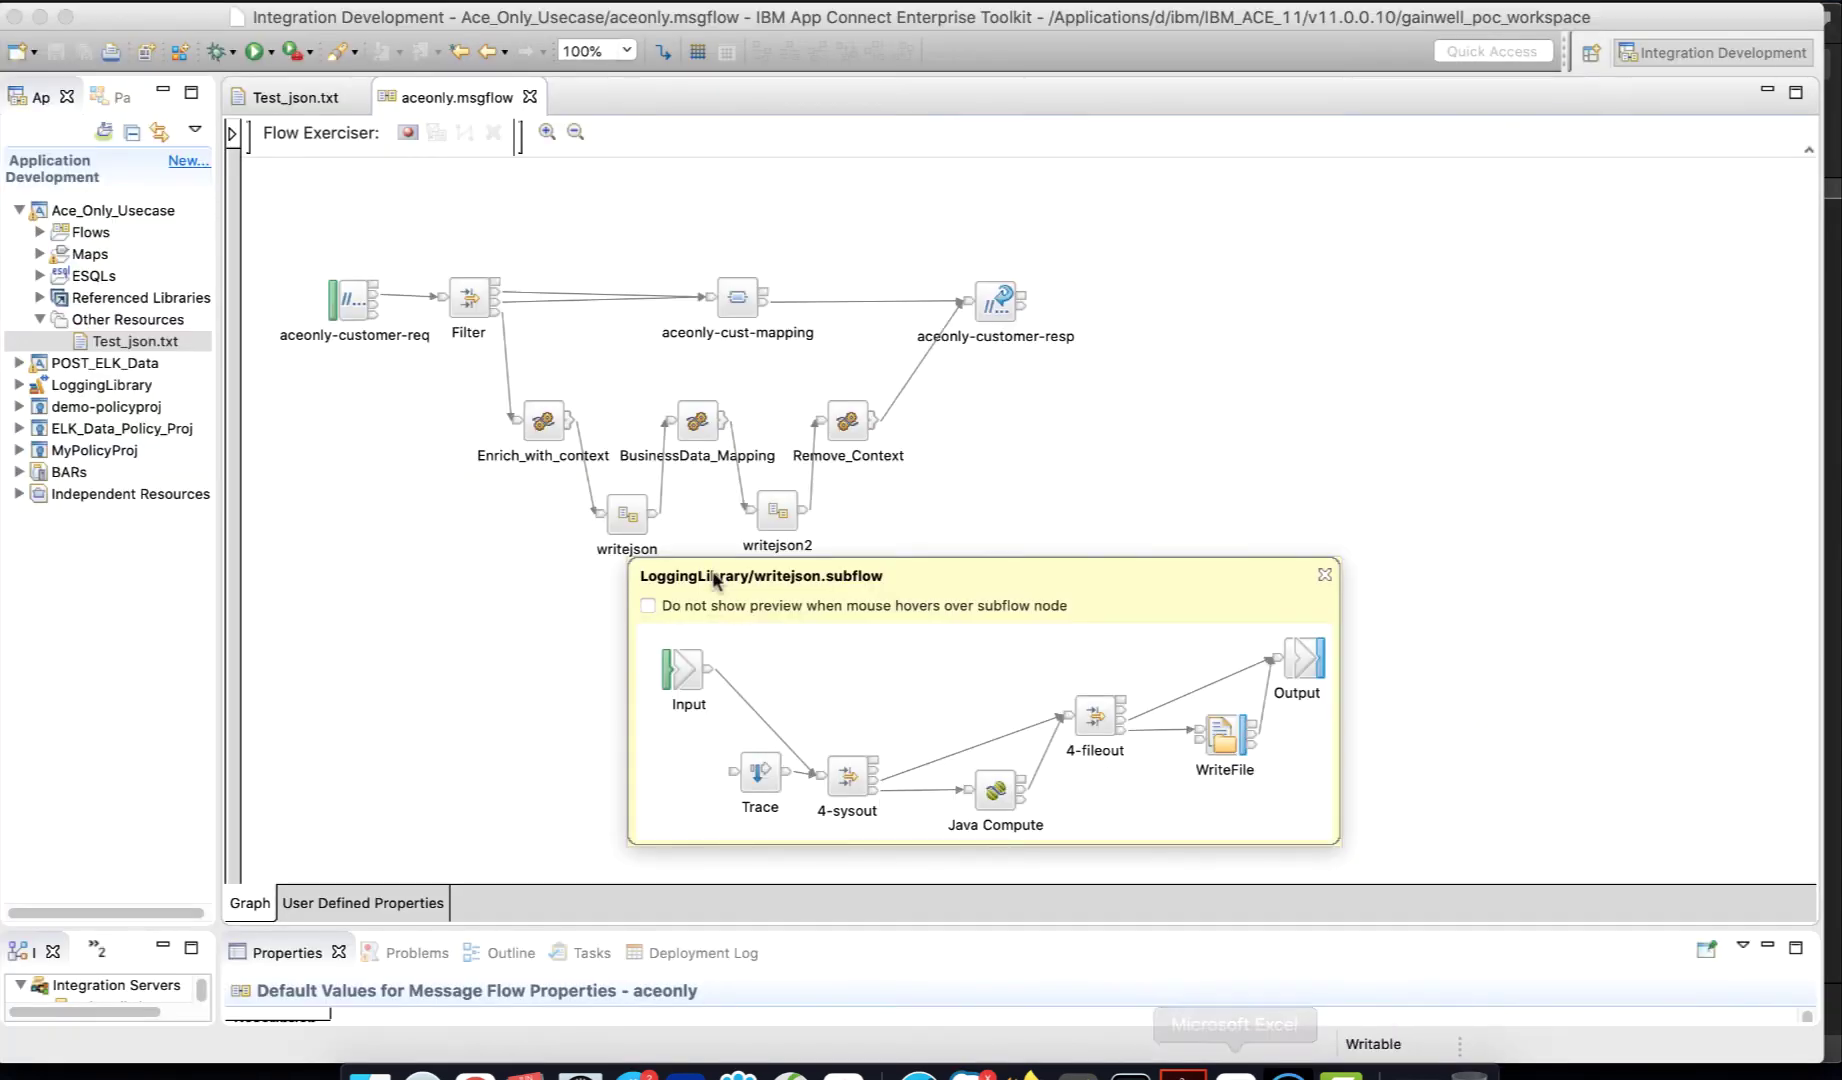
- Review Test_json.txt's metadata block with sysout and file logging to mytransaction1.log
{"action": "left_click", "coordinate": [300, 97]}
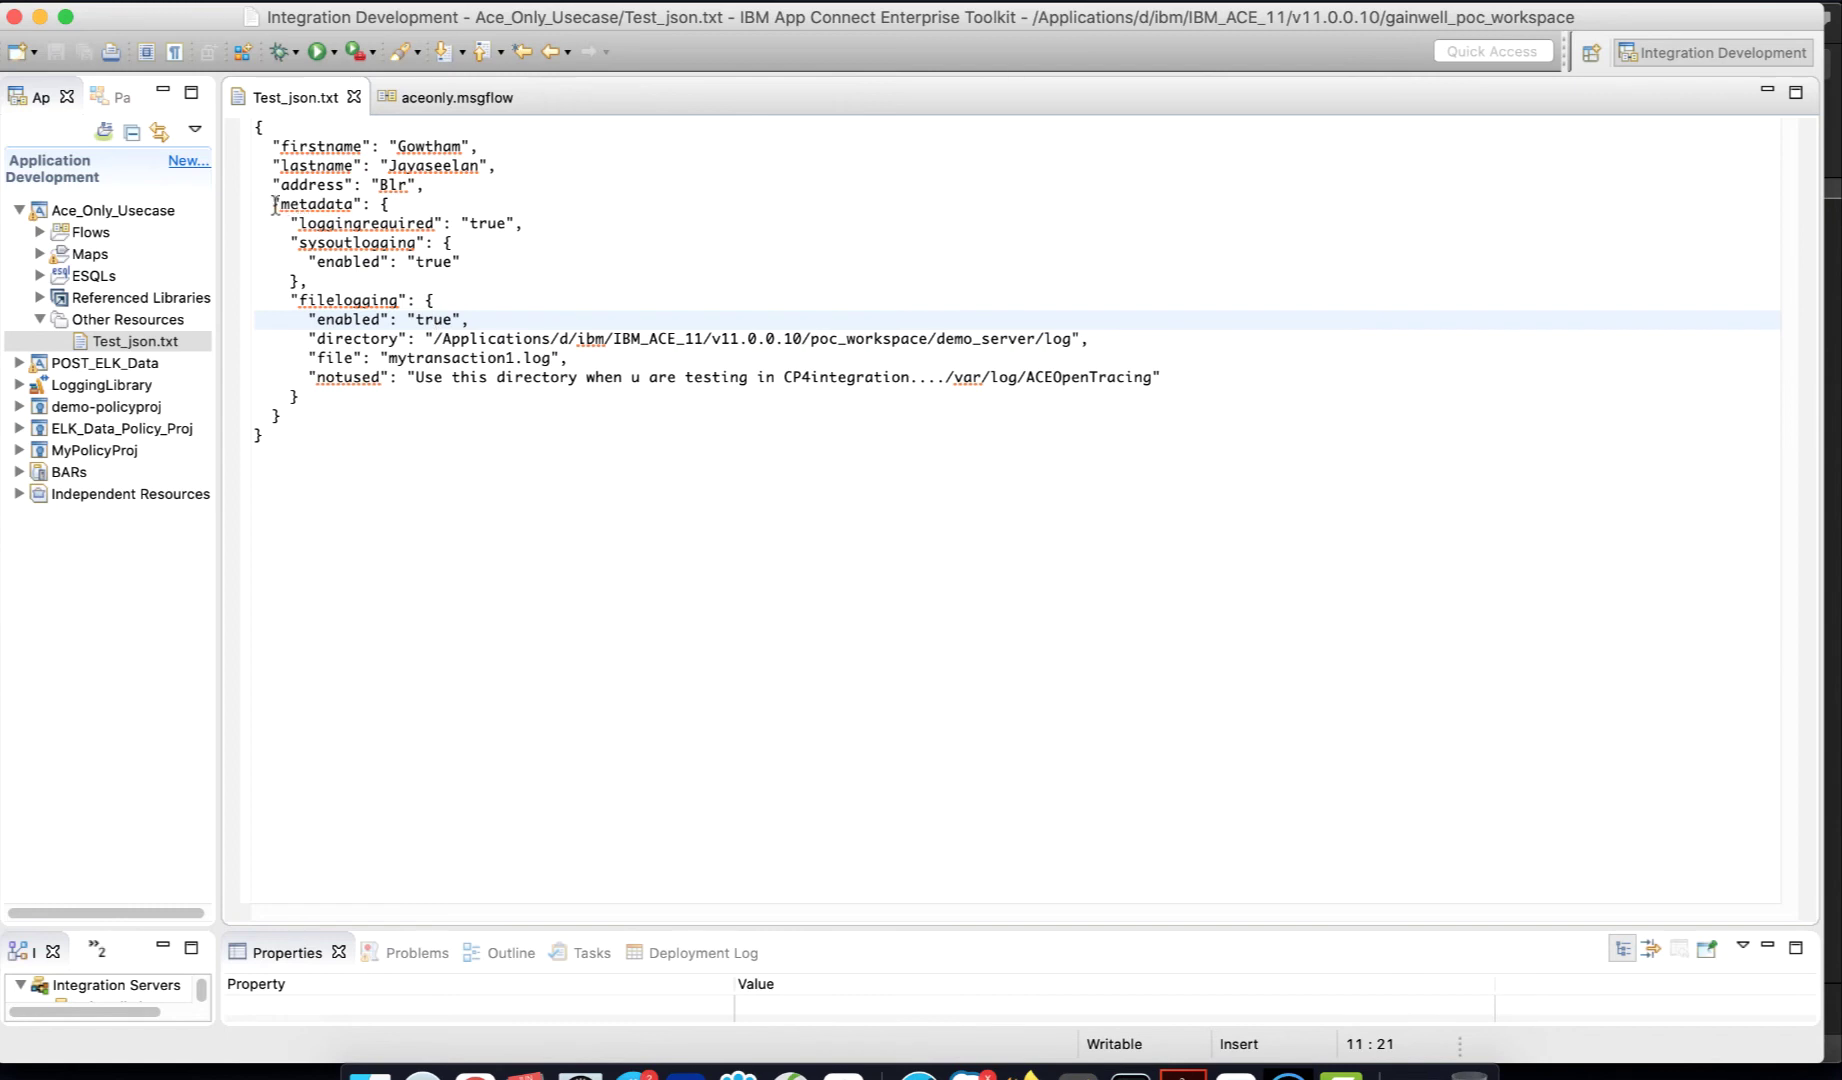
{"action": "left_click_drag", "start_coordinate": [274, 203], "coordinate": [282, 415]}
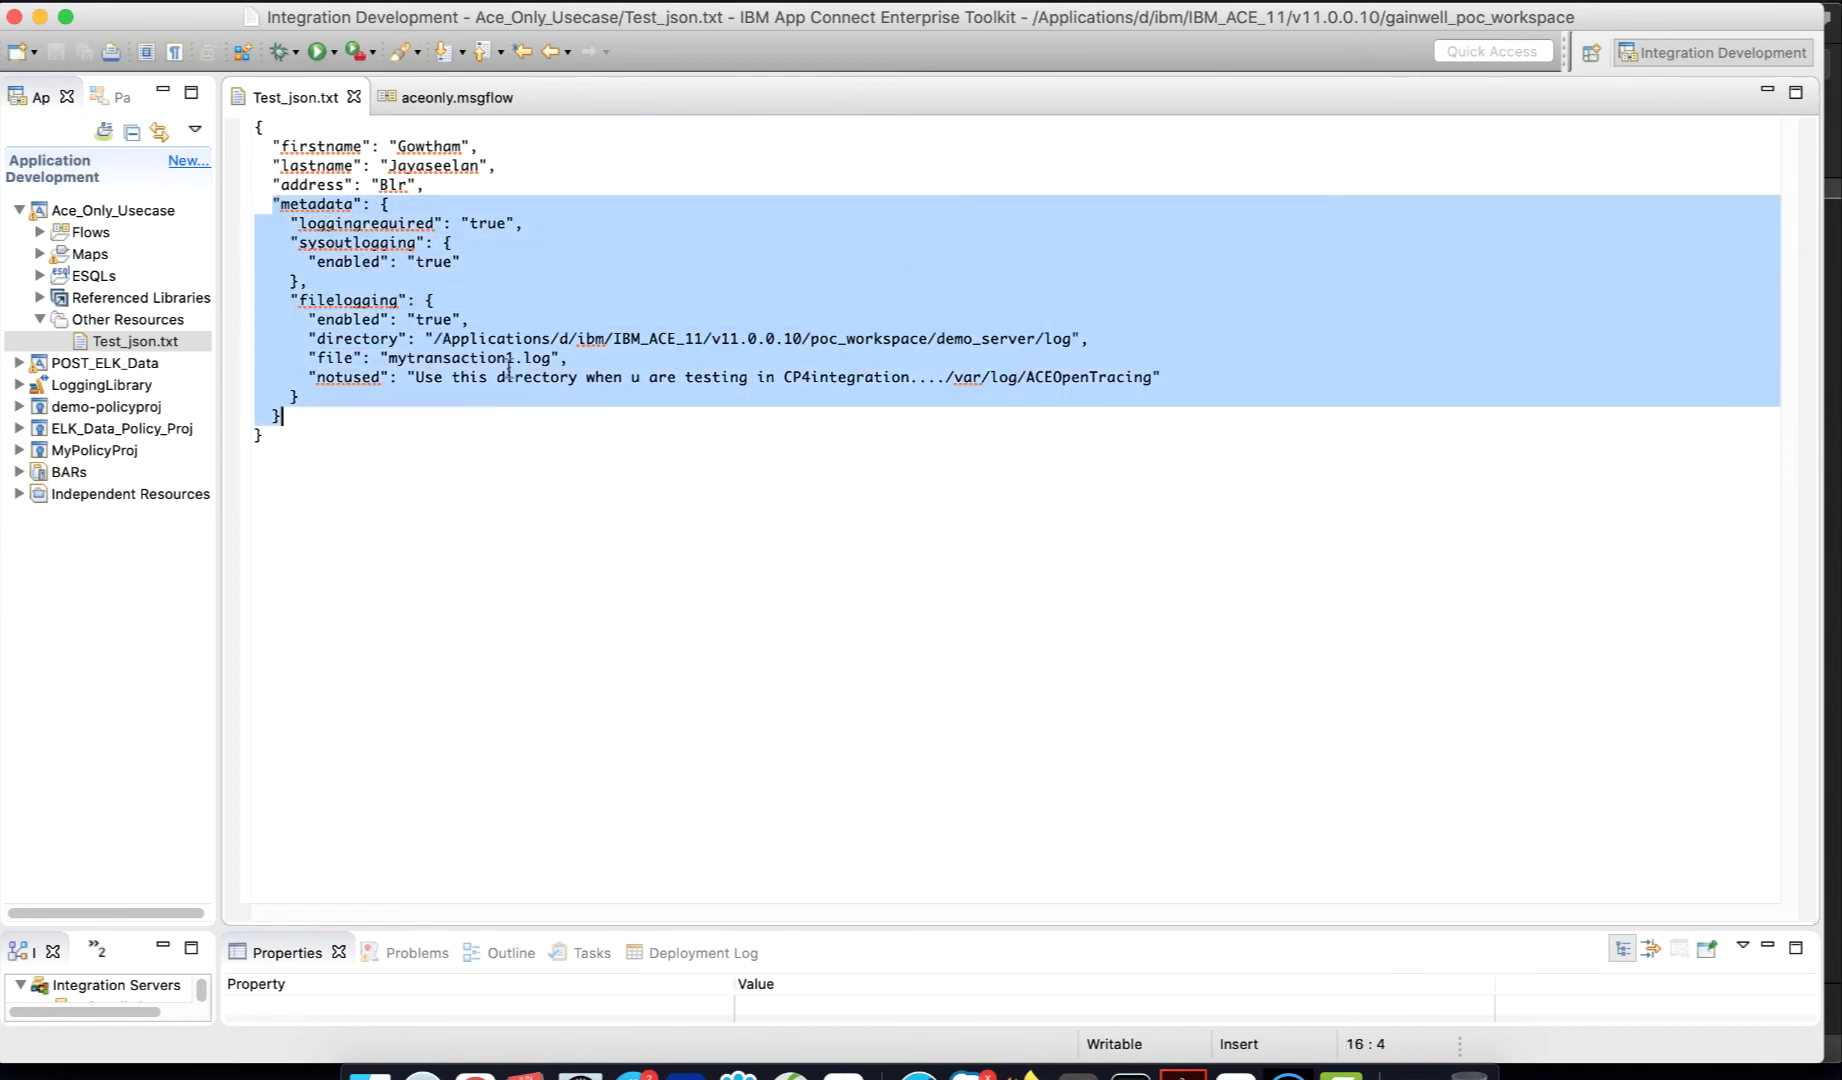
{"action": "left_click", "coordinate": [512, 375]}
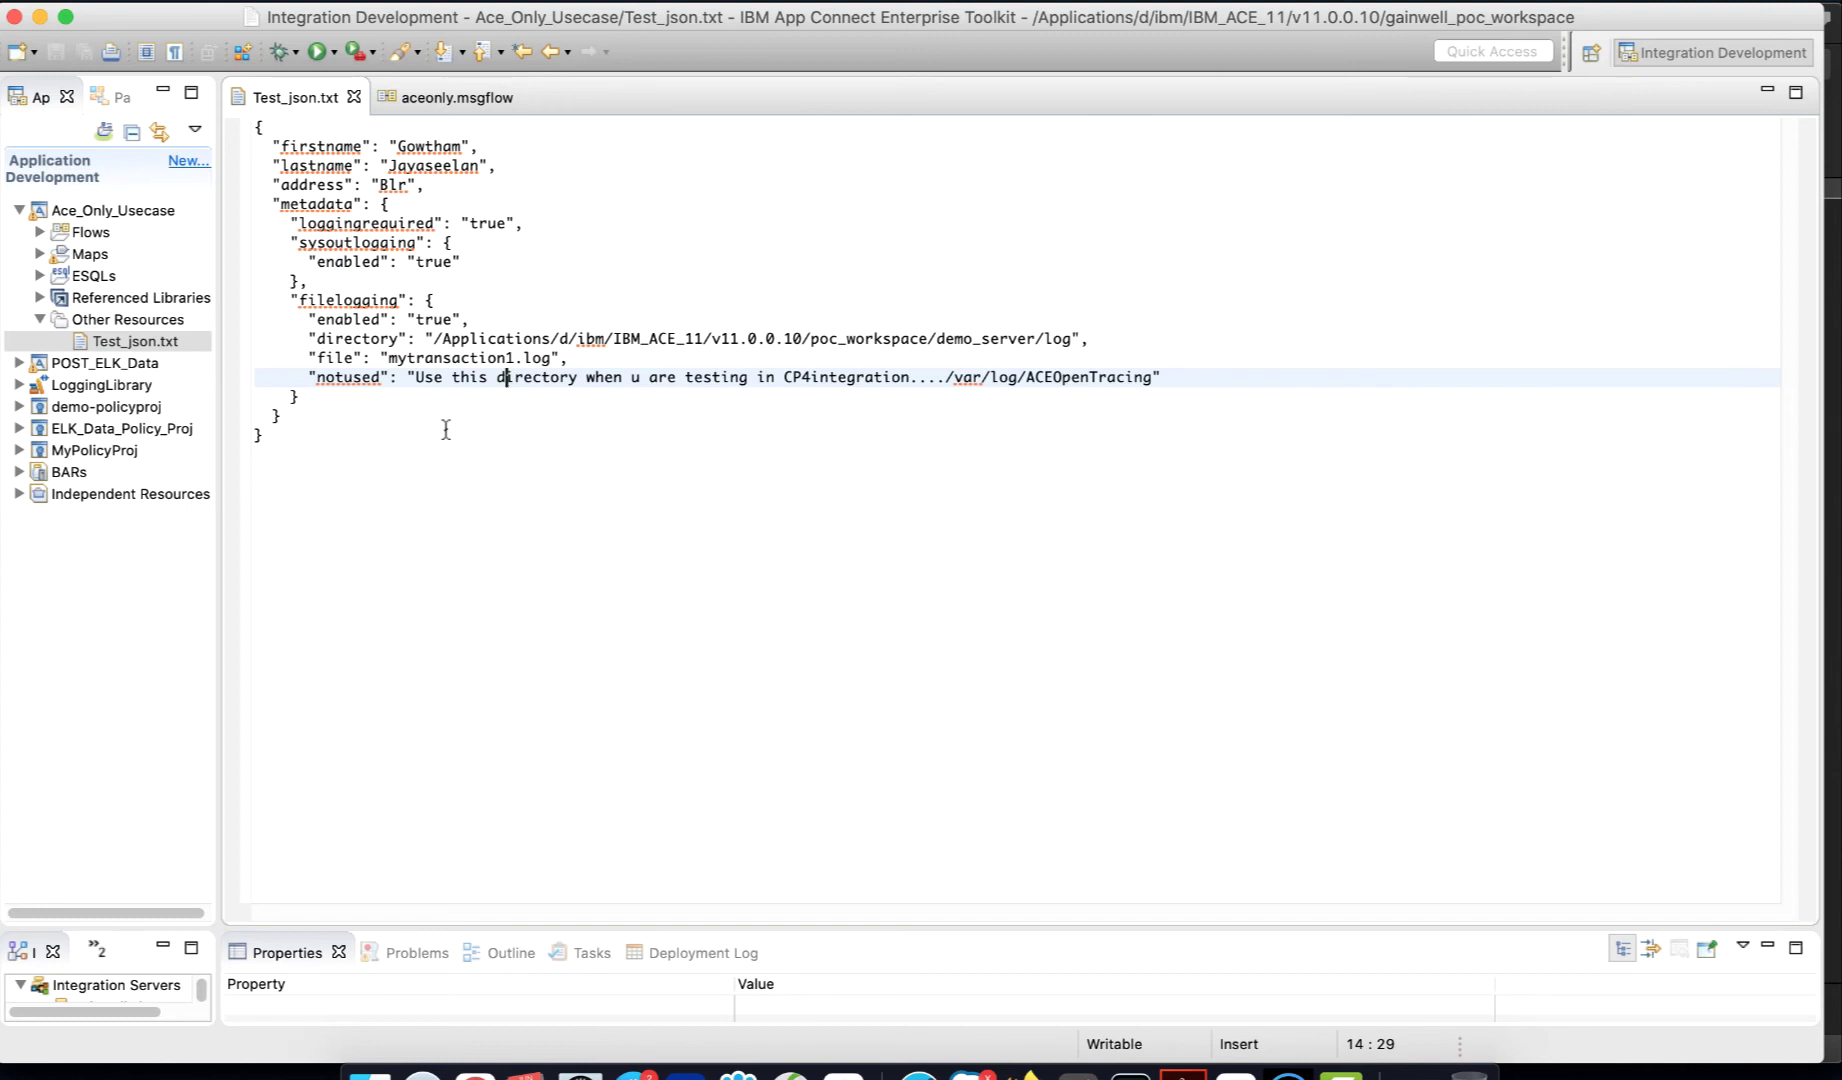
- Review the Remove_Context connection in aceonly.msgflow, then return to Kibana's two Ace_Only_Usecase hits
{"action": "left_click", "coordinate": [436, 98]}
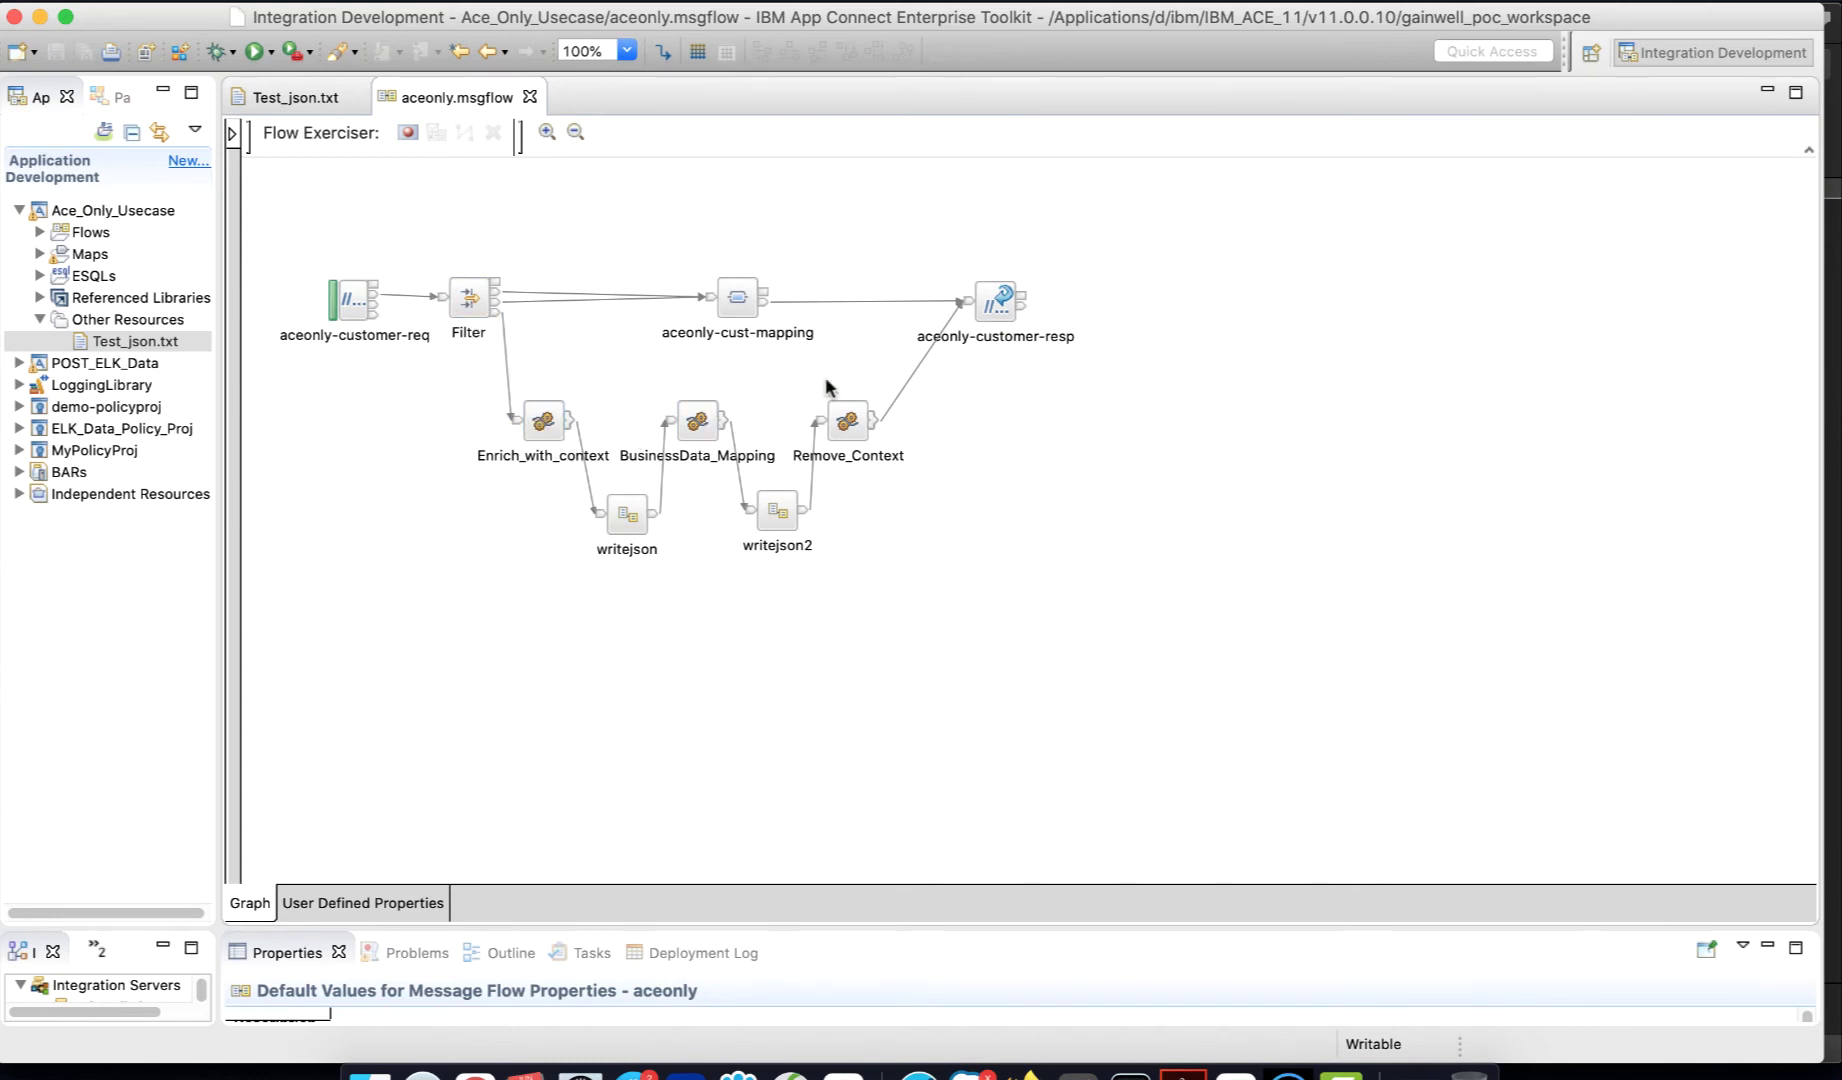
{"action": "left_click", "coordinate": [884, 418]}
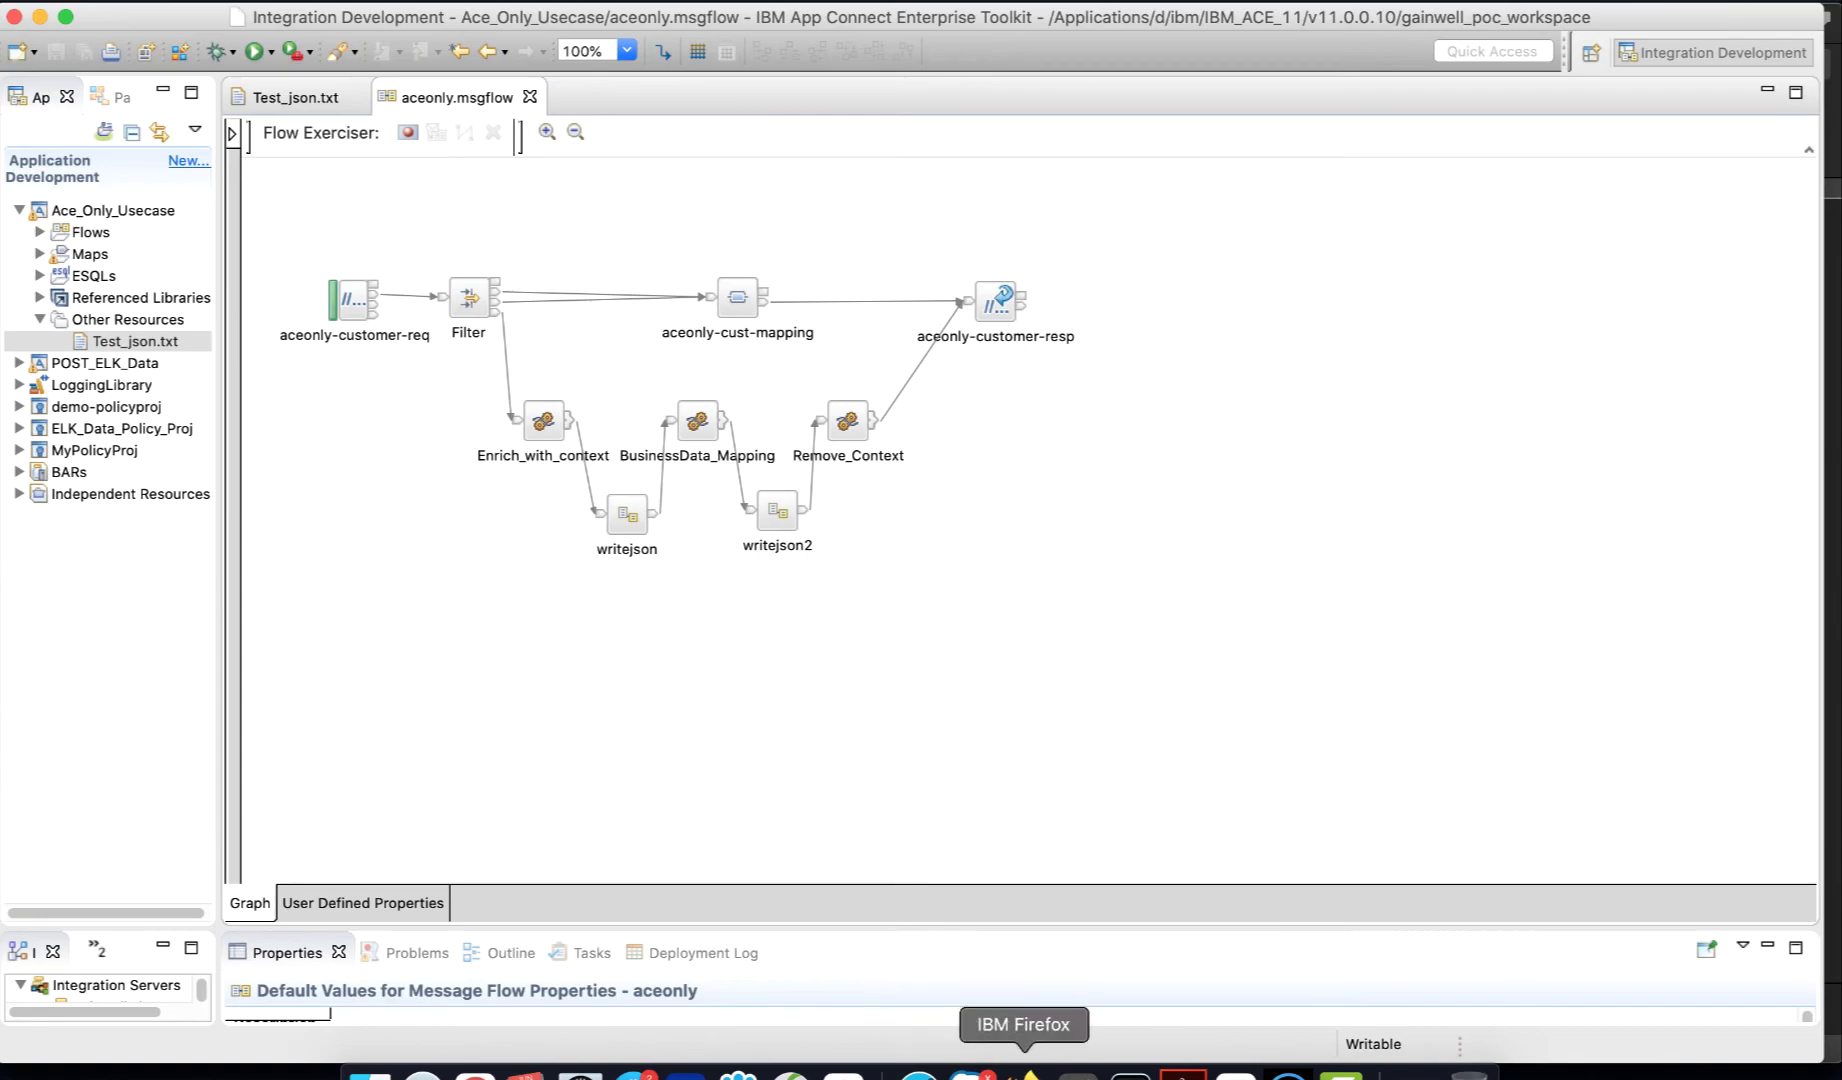
{"action": "left_click", "coordinate": [1027, 1072]}
{"action": "left_click", "coordinate": [700, 24]}
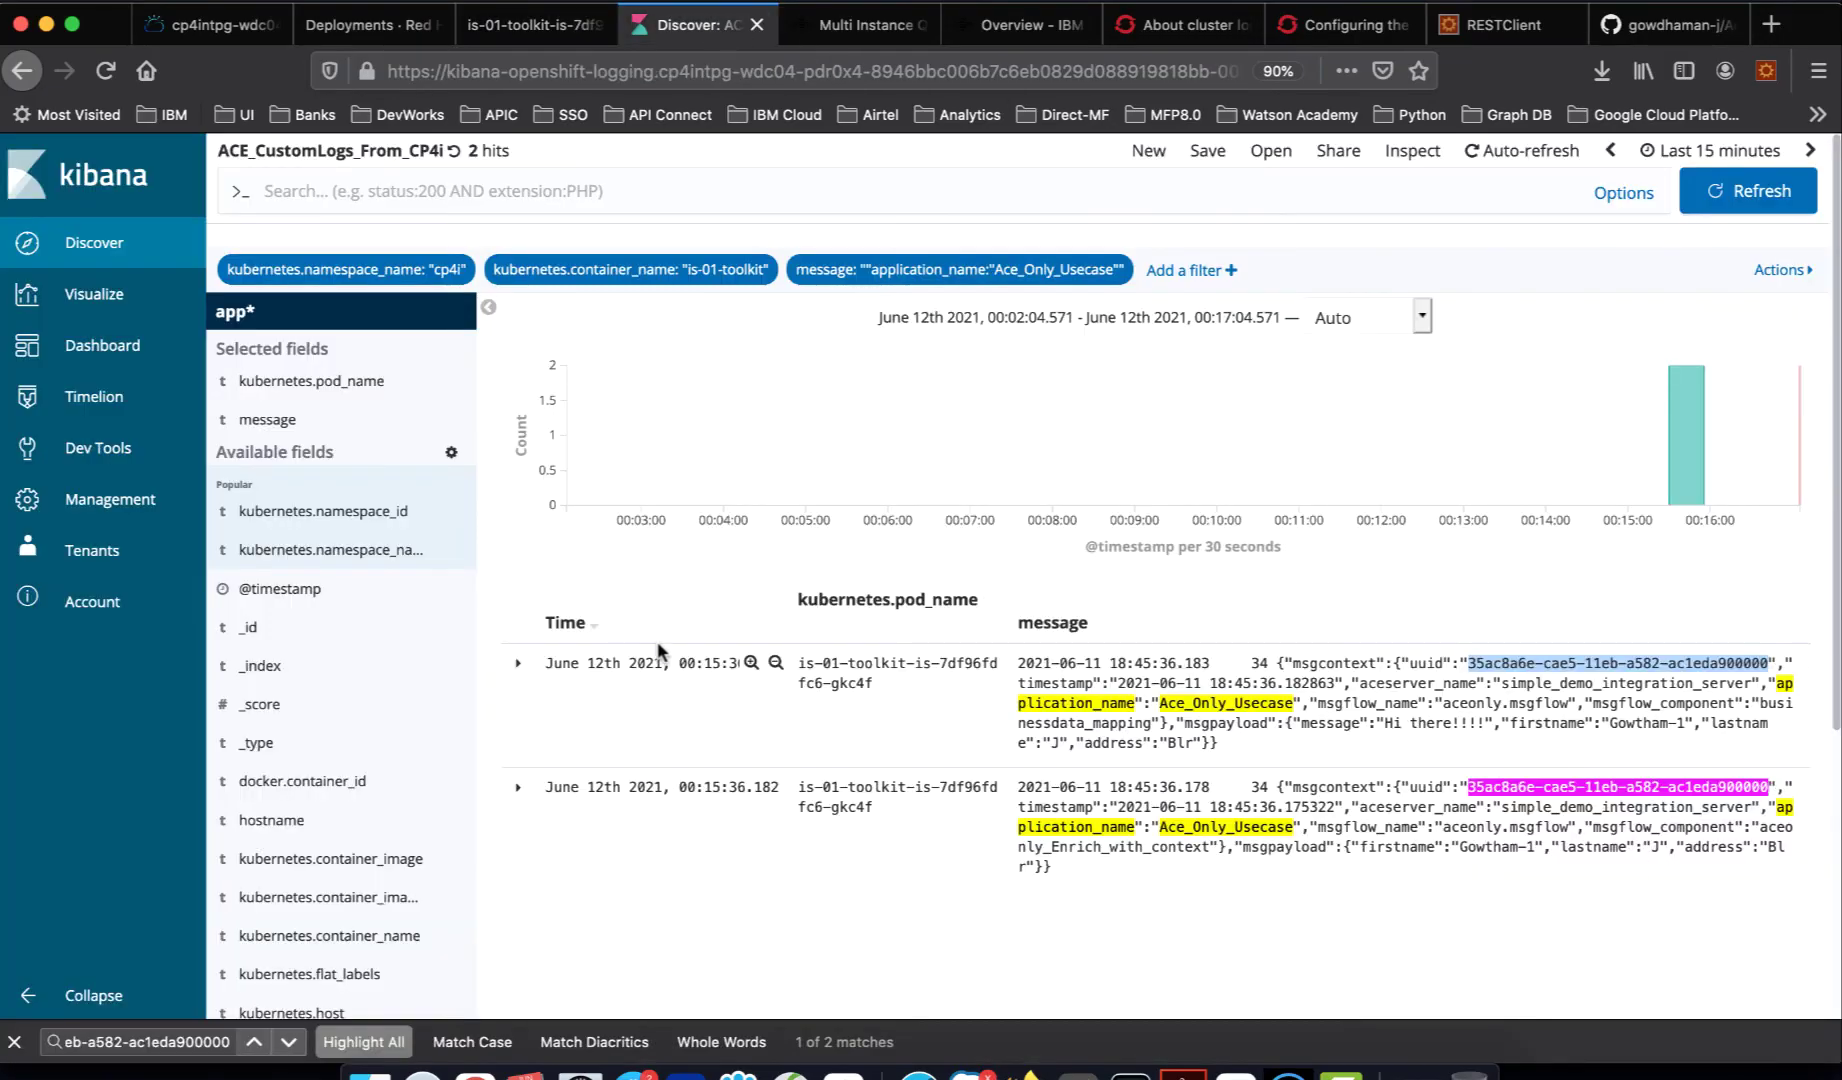
- Expand the first Ace_Only_Usecase hit in Kibana and view its document as JSON
{"action": "left_click", "coordinate": [518, 663]}
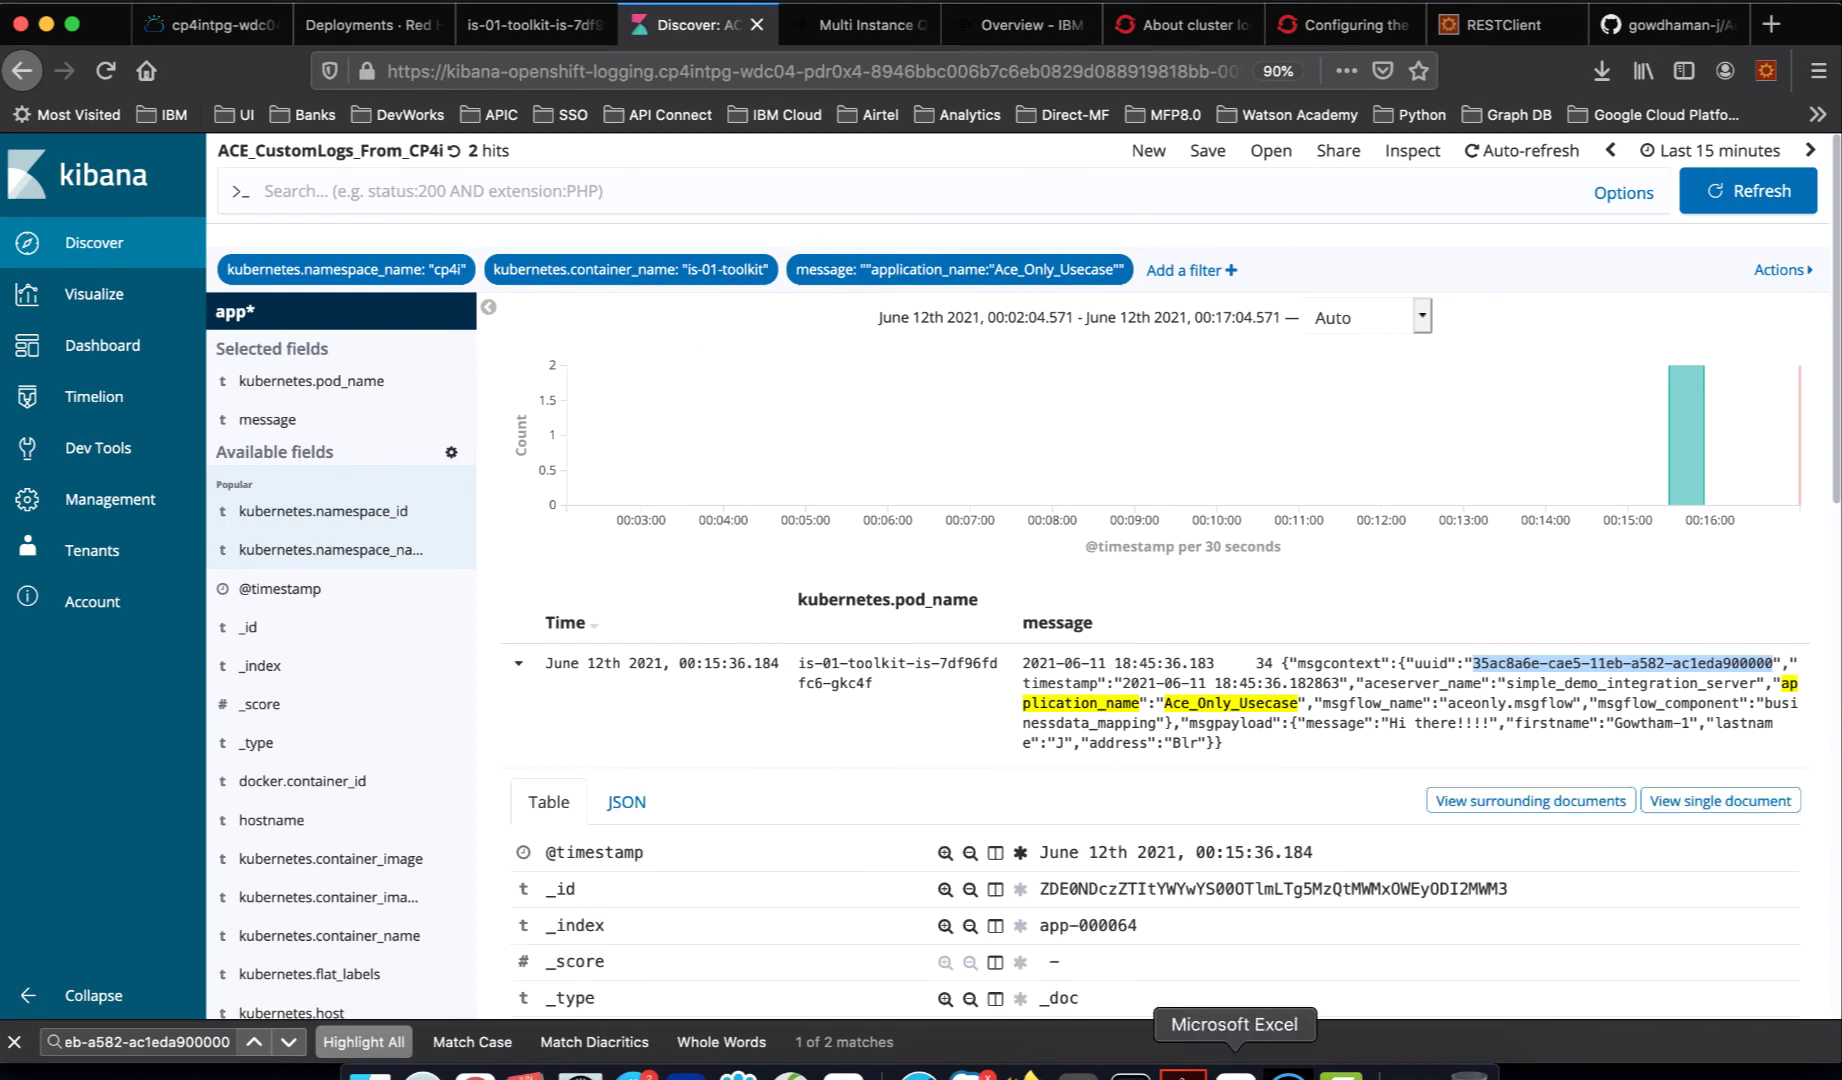
{"action": "left_click", "coordinate": [1288, 1074]}
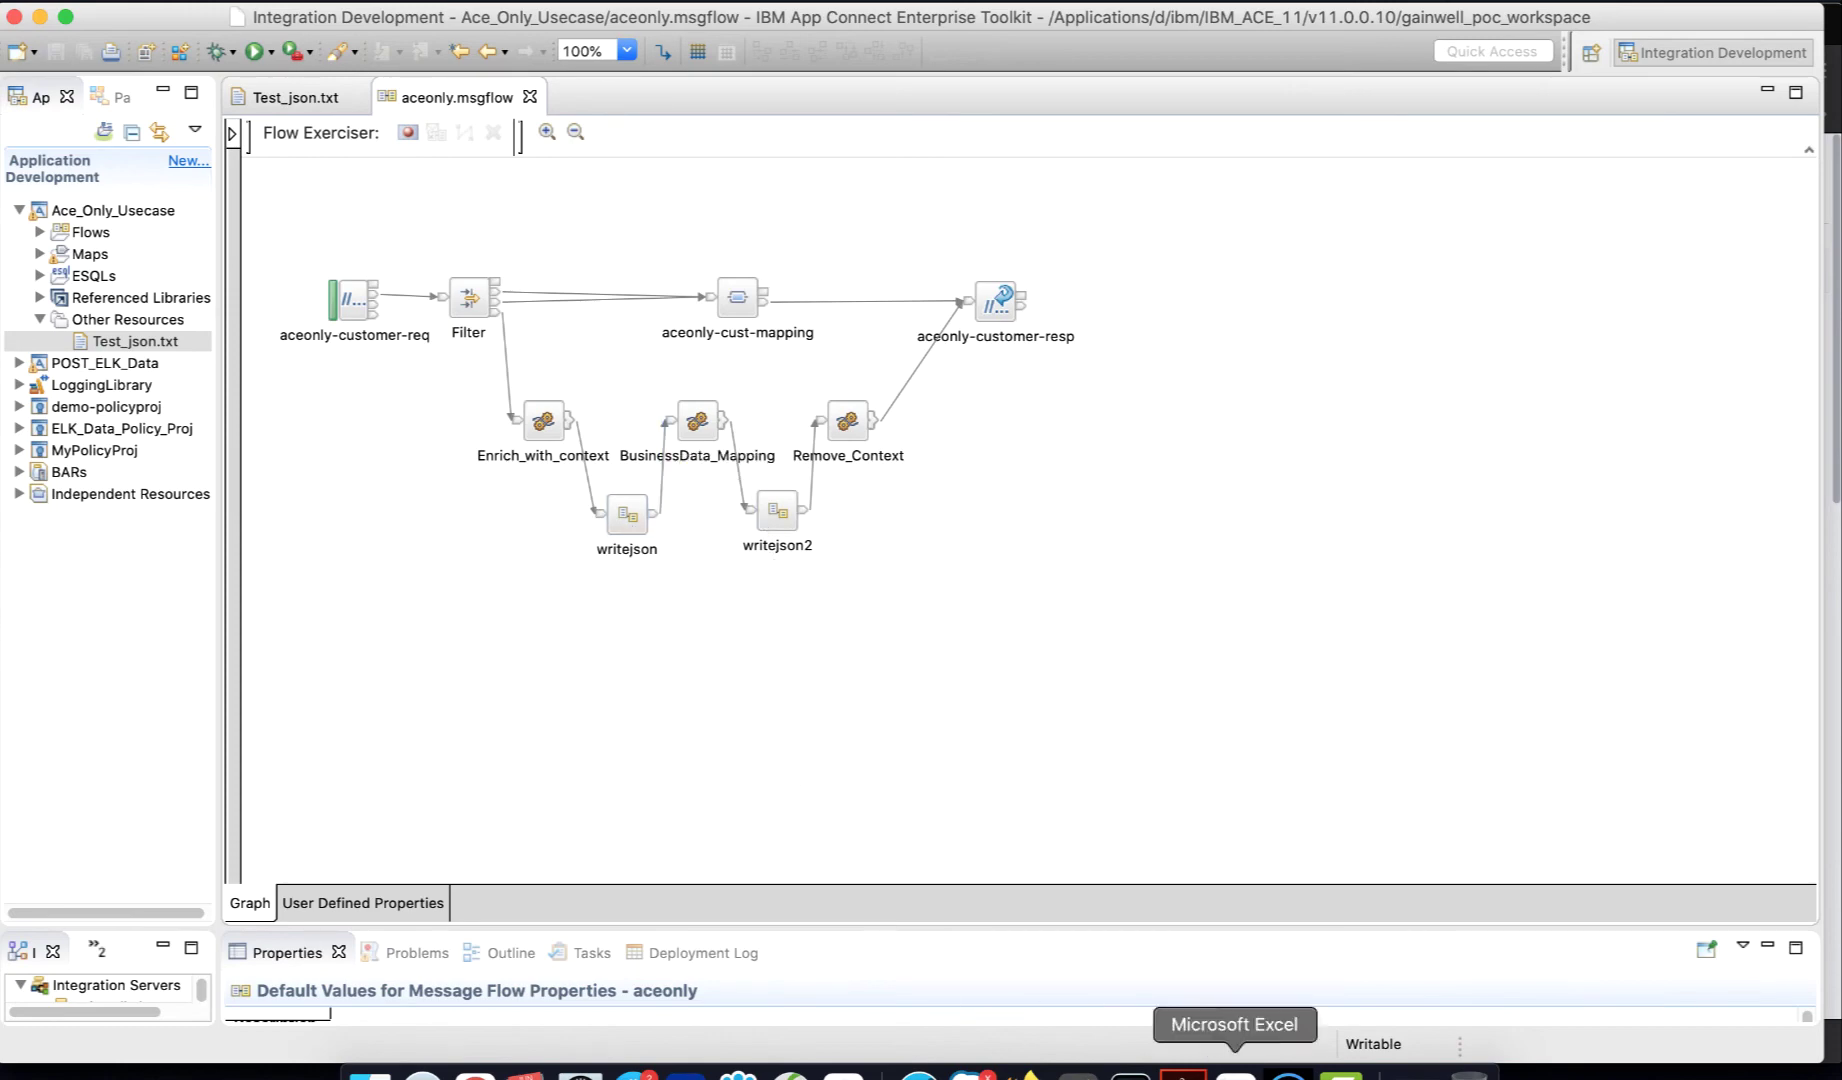
{"action": "left_click", "coordinate": [1024, 1074]}
{"action": "left_click", "coordinate": [518, 663]}
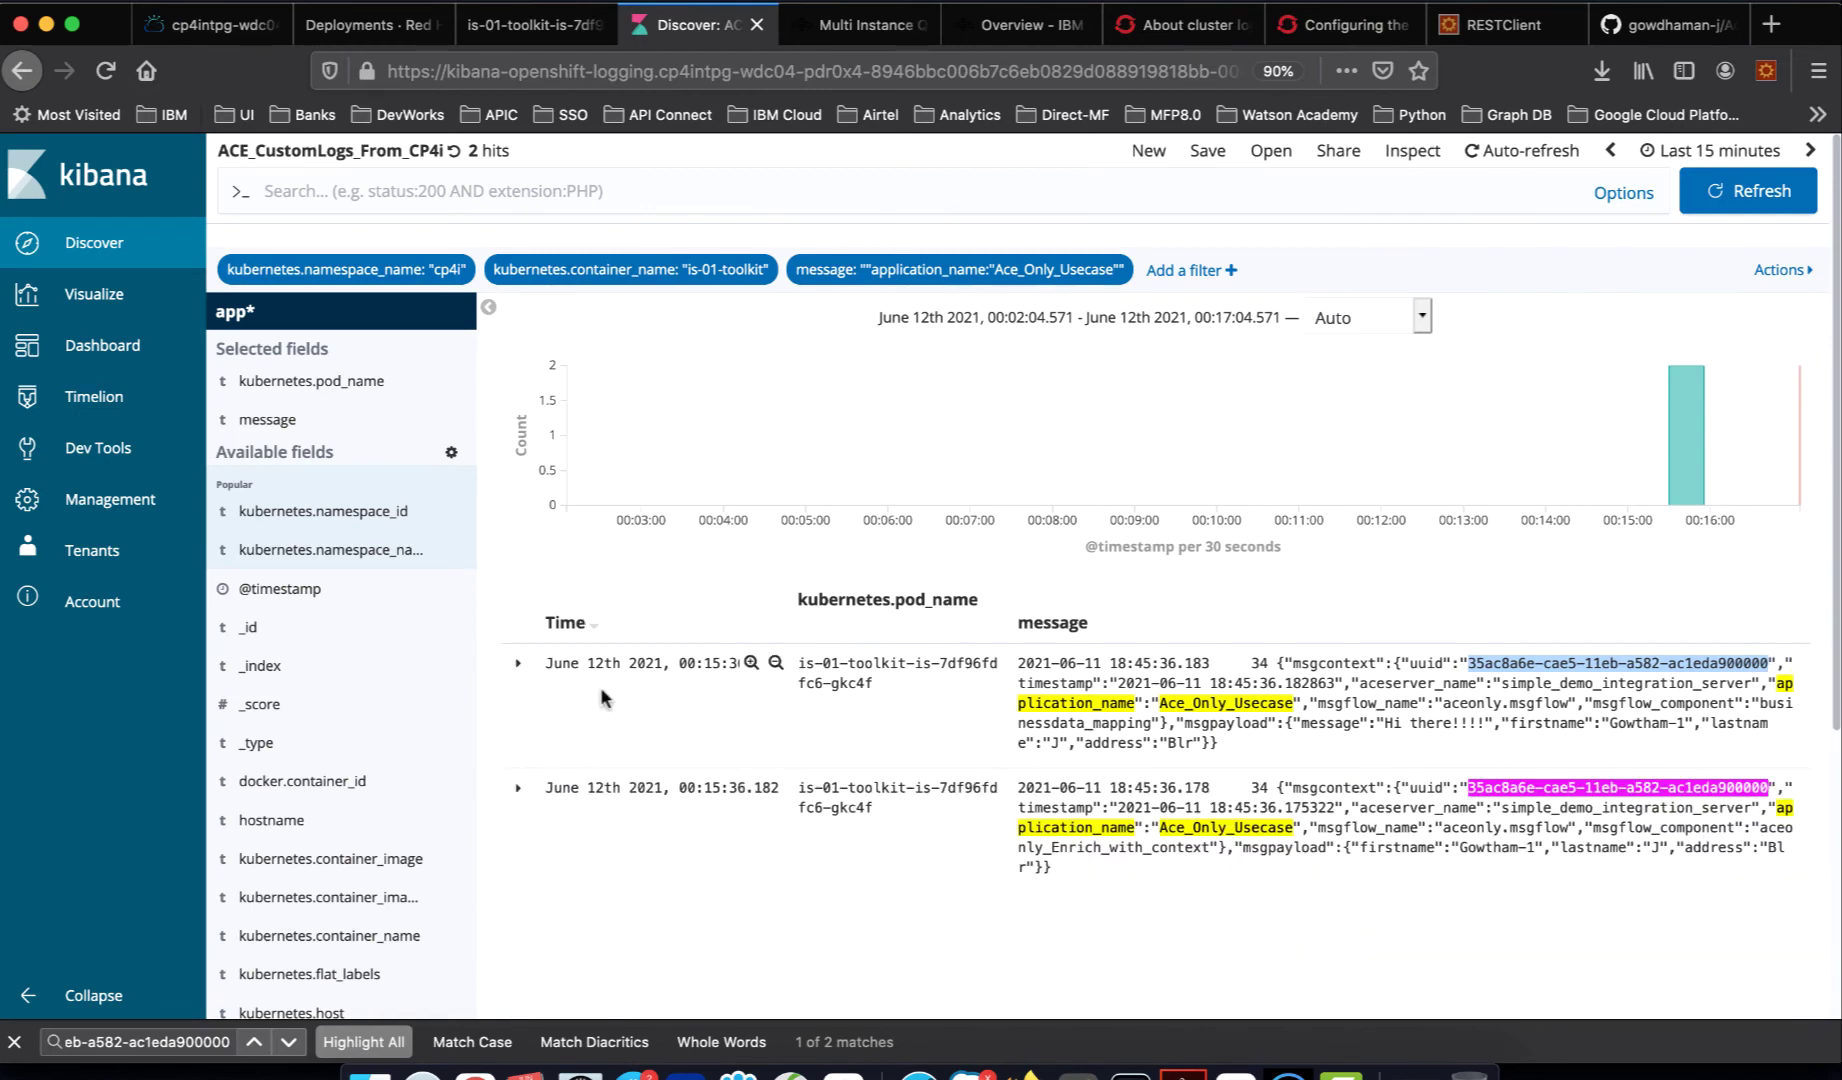
{"action": "left_click", "coordinate": [520, 665]}
{"action": "left_click", "coordinate": [624, 802]}
{"action": "scroll", "coordinate": [972, 772], "scroll_direction": "down", "scroll_amount": 1}
{"action": "scroll", "coordinate": [977, 769], "scroll_direction": "down", "scroll_amount": 8}
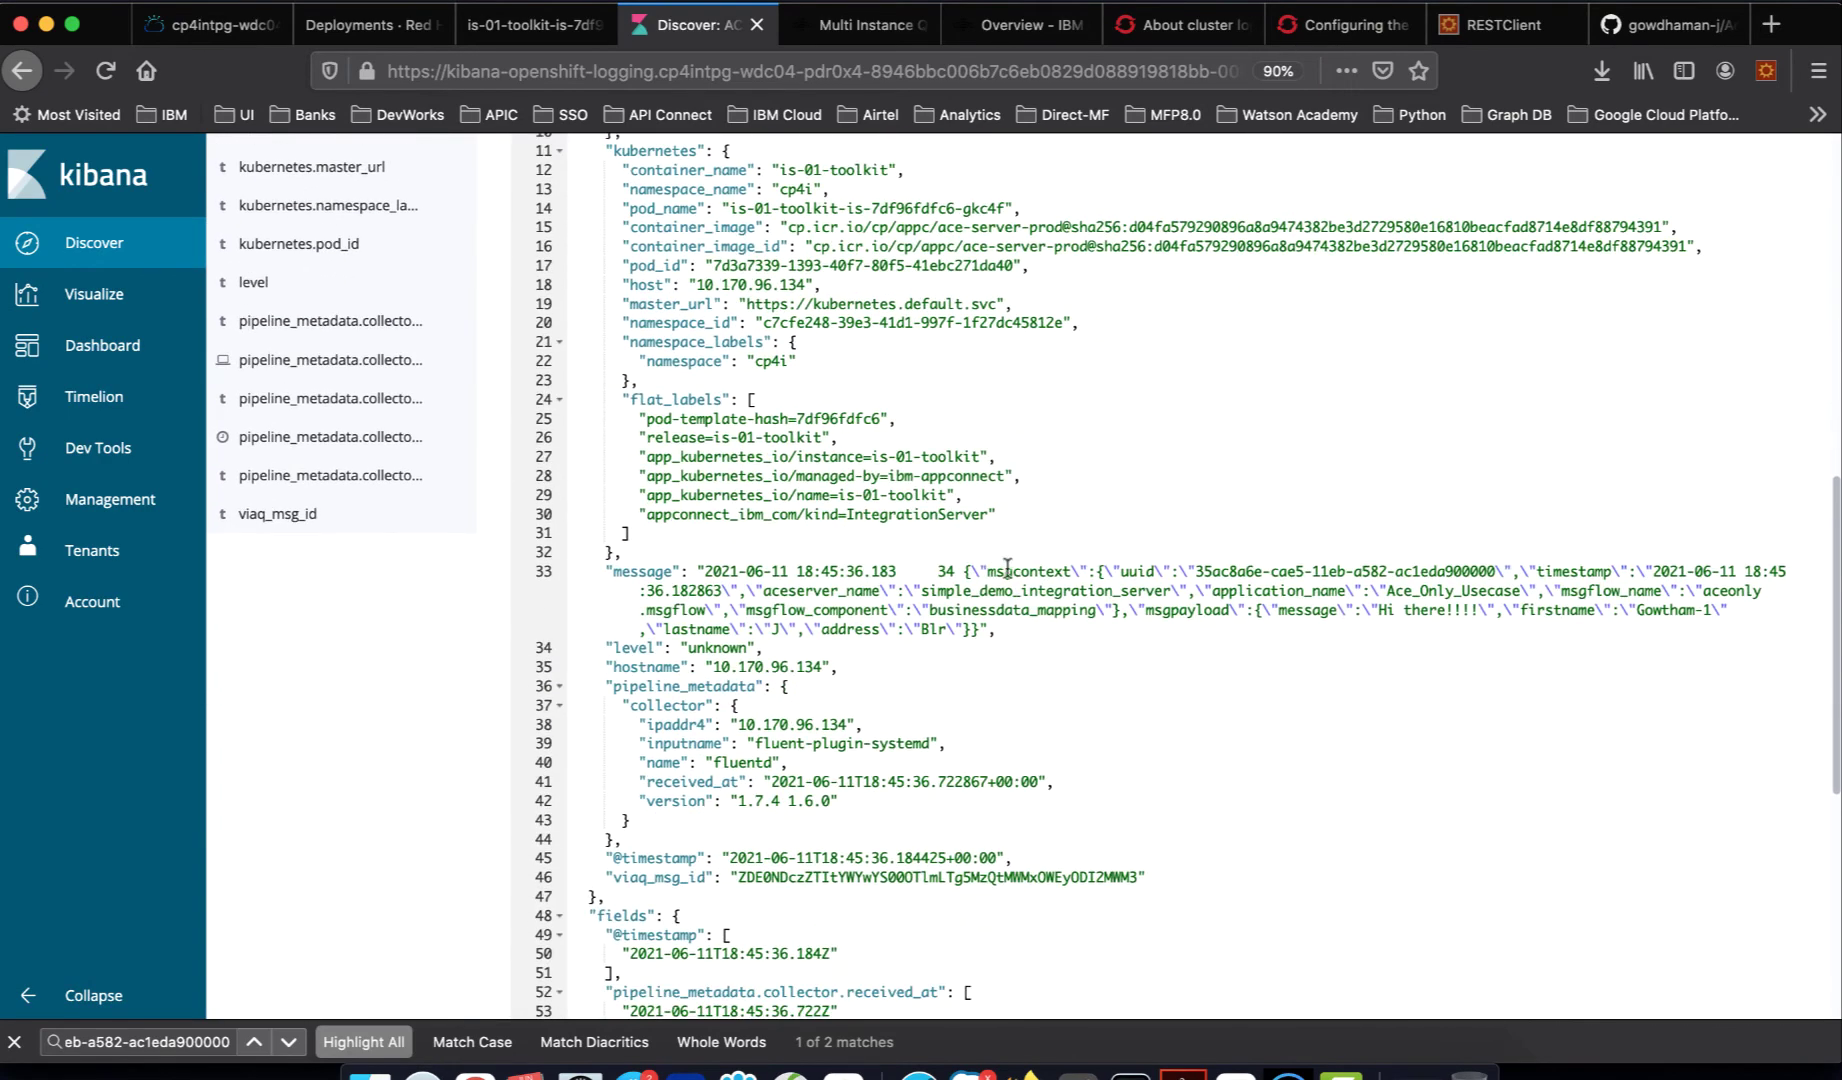
{"action": "double_click", "coordinate": [1007, 570]}
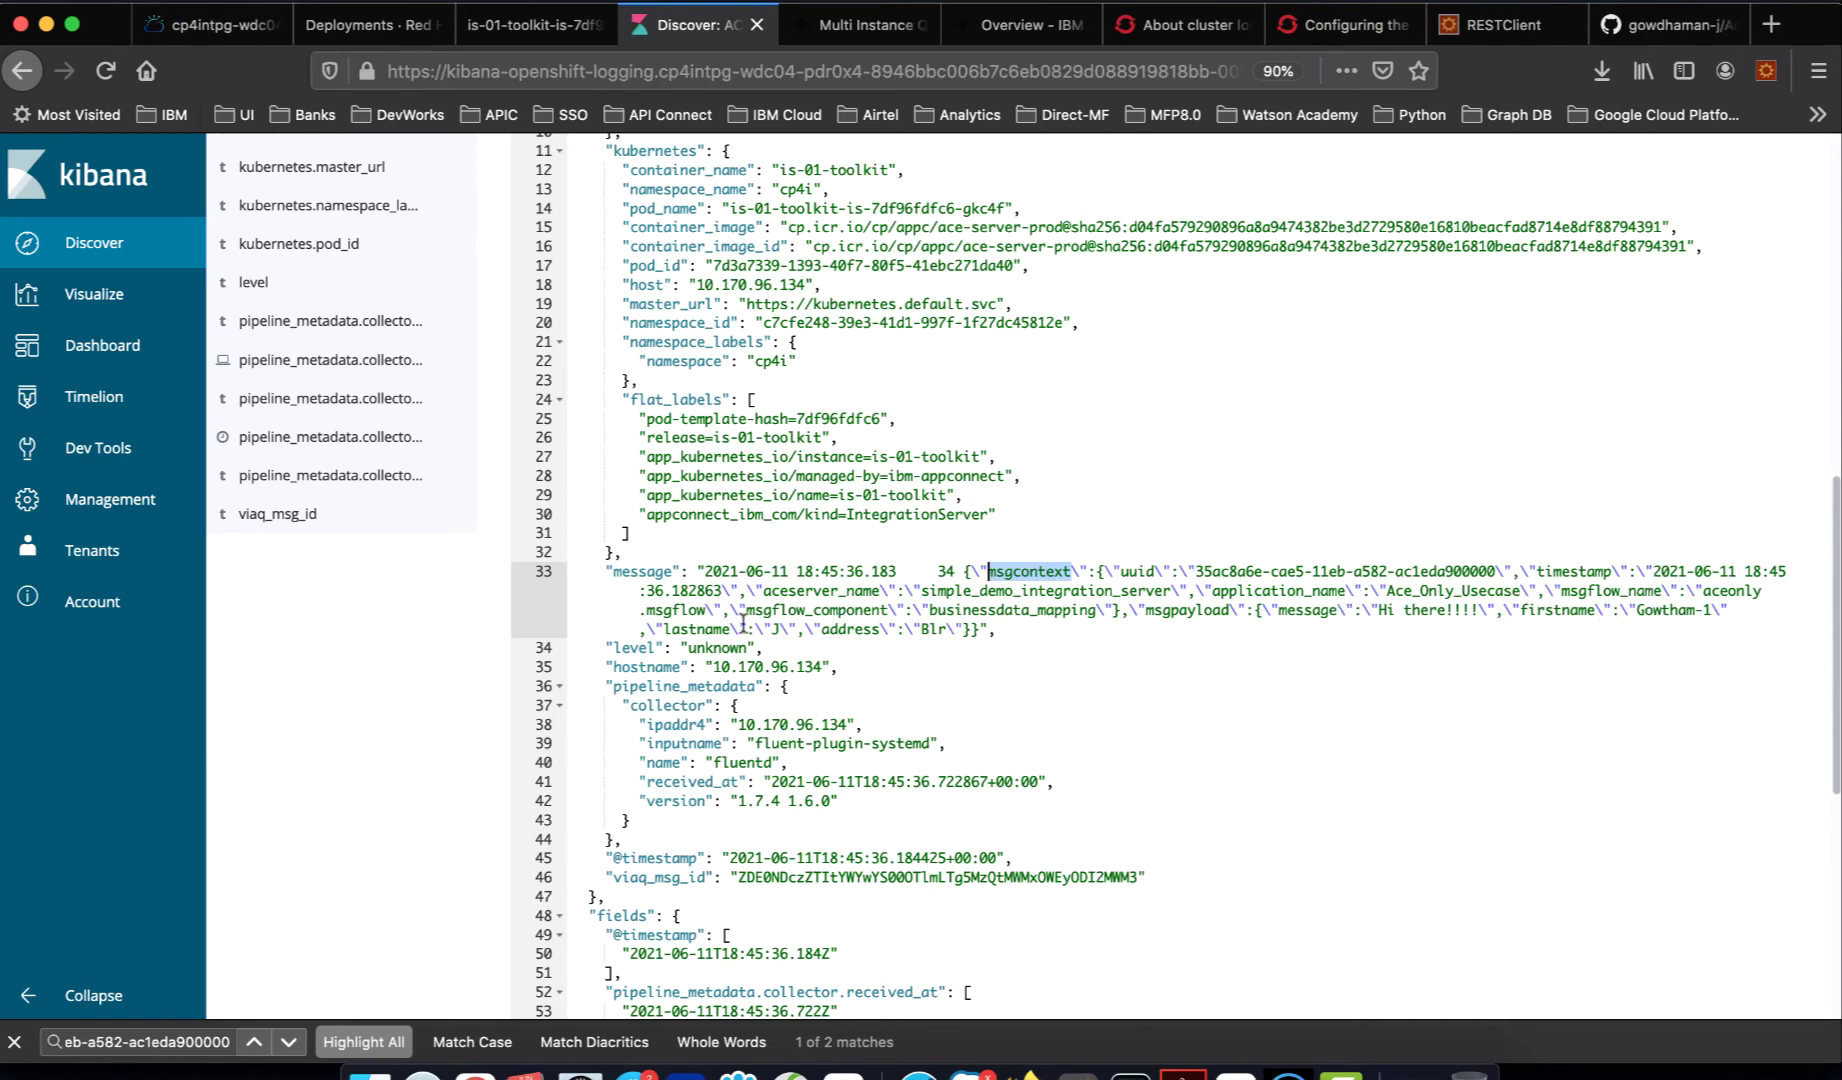
{"action": "left_click", "coordinate": [1568, 614]}
{"action": "left_click", "coordinate": [697, 628]}
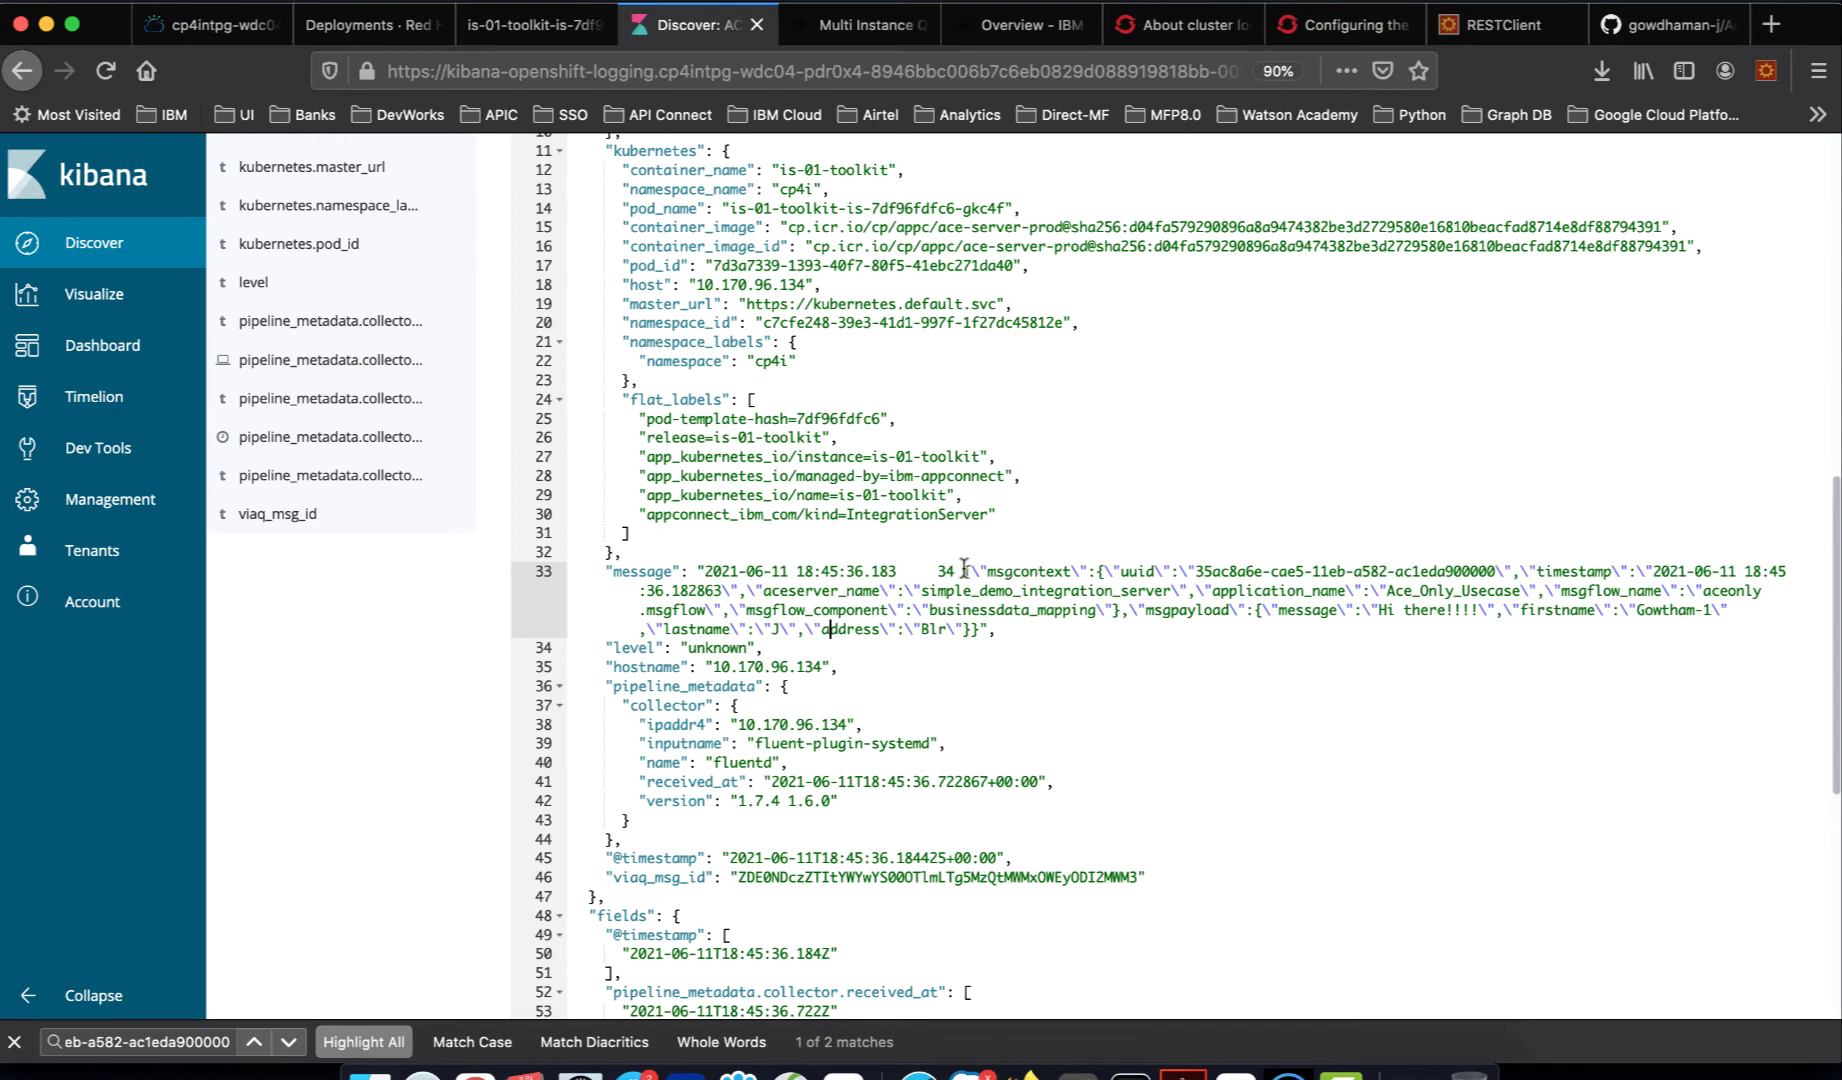
{"action": "left_click_drag", "start_coordinate": [964, 571], "coordinate": [1063, 570]}
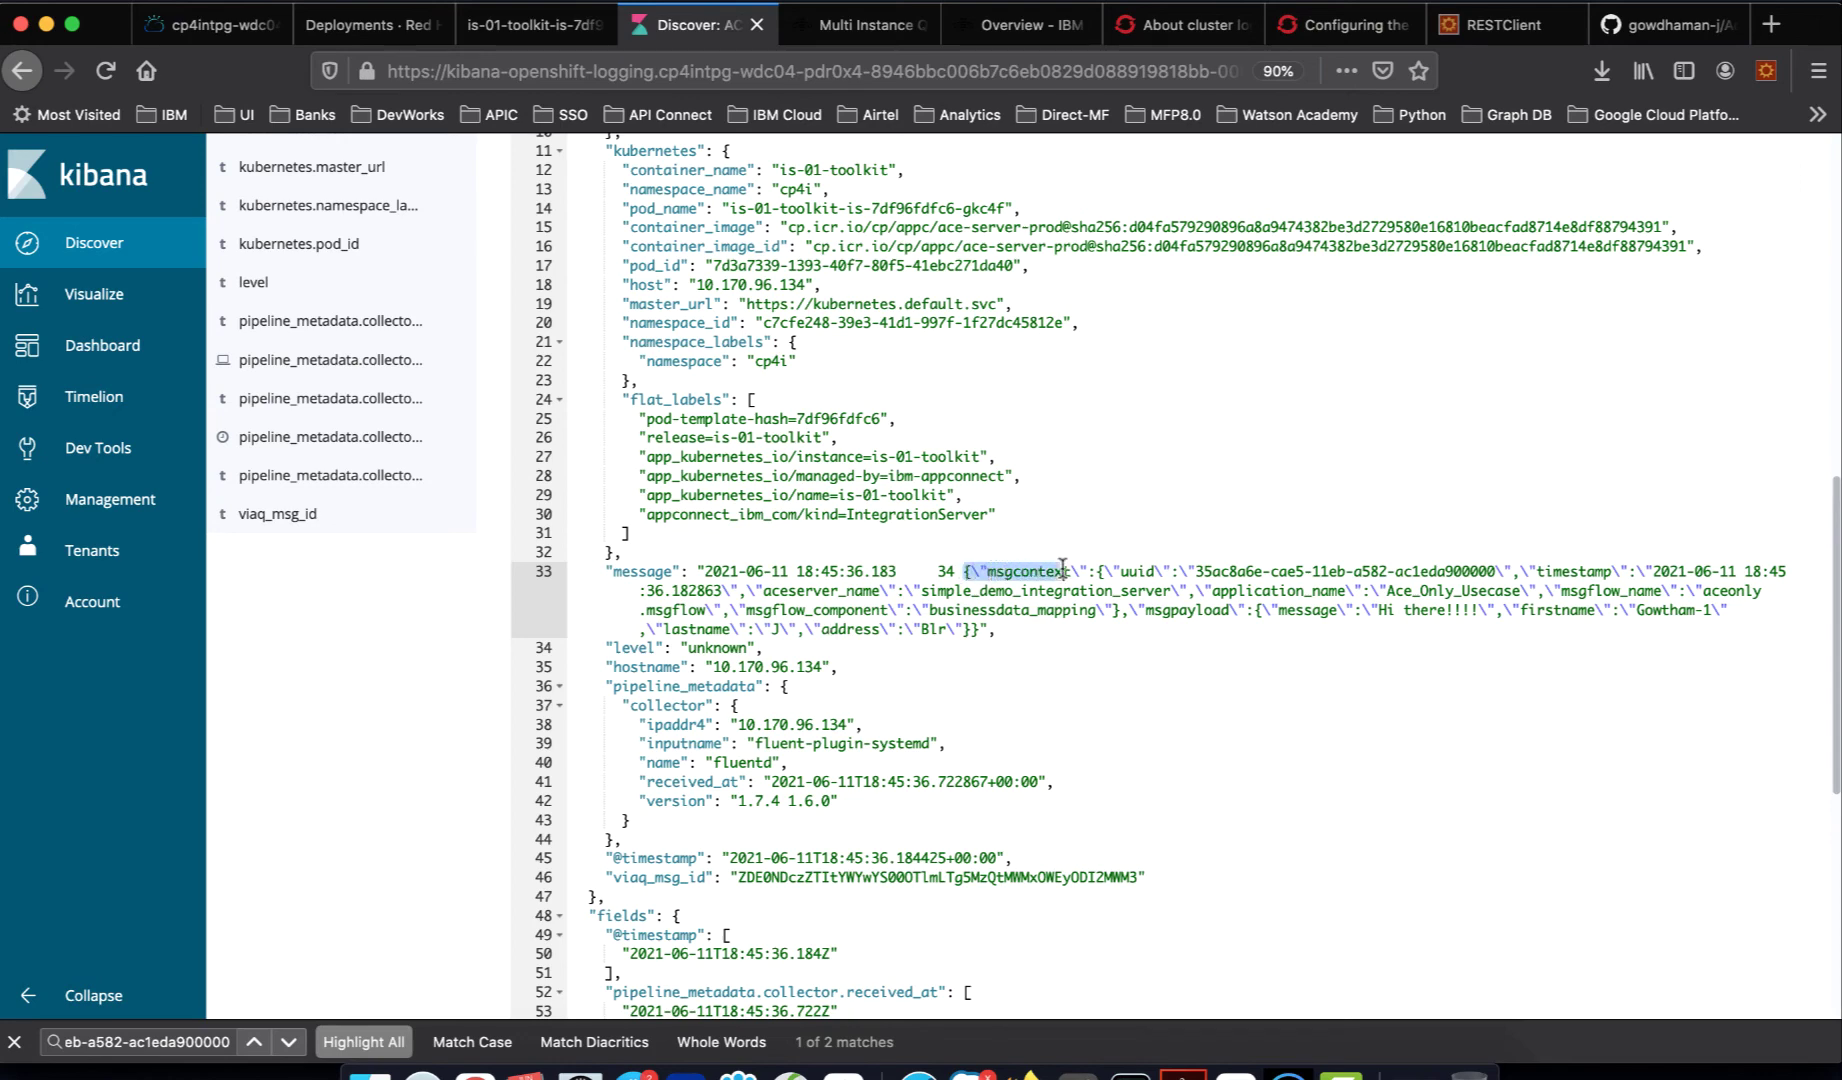
{"action": "left_click", "coordinate": [1146, 571]}
{"action": "left_click_drag", "start_coordinate": [1196, 571], "coordinate": [1496, 578]}
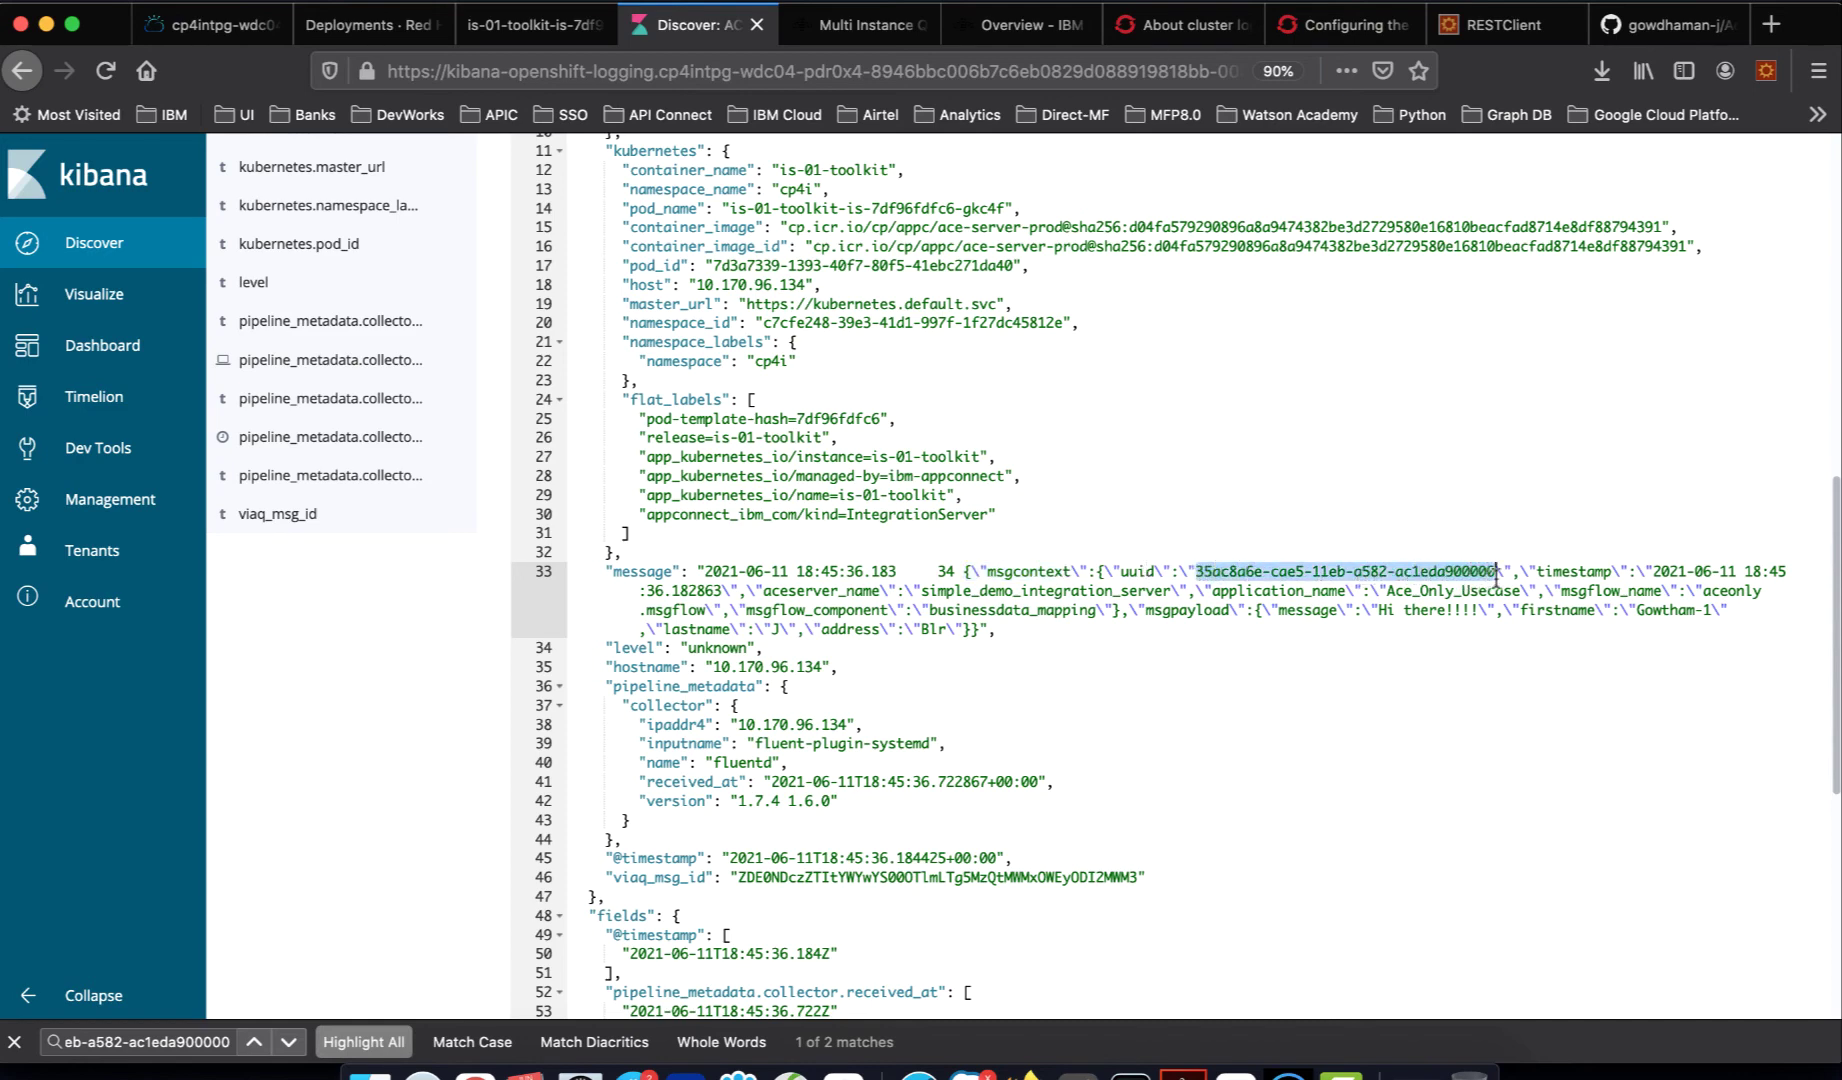
{"action": "left_click", "coordinate": [1554, 571]}
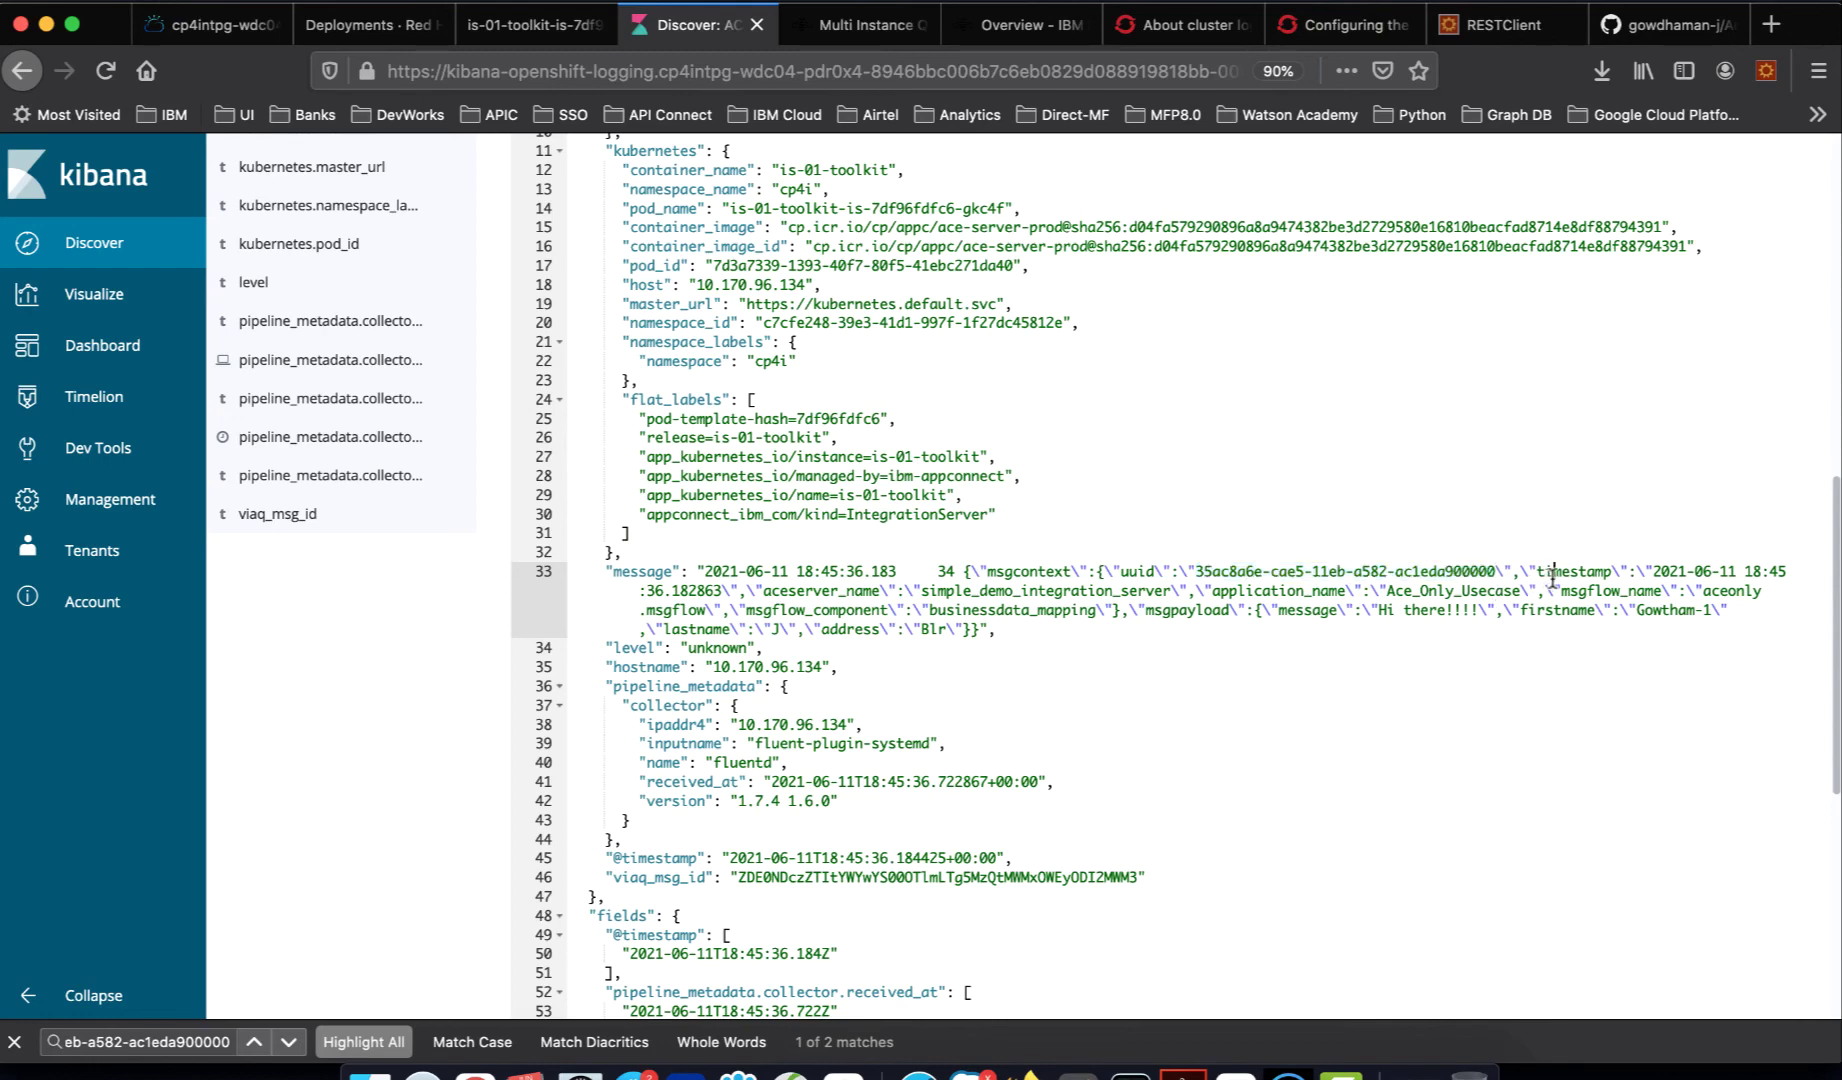
{"action": "double_click", "coordinate": [802, 590]}
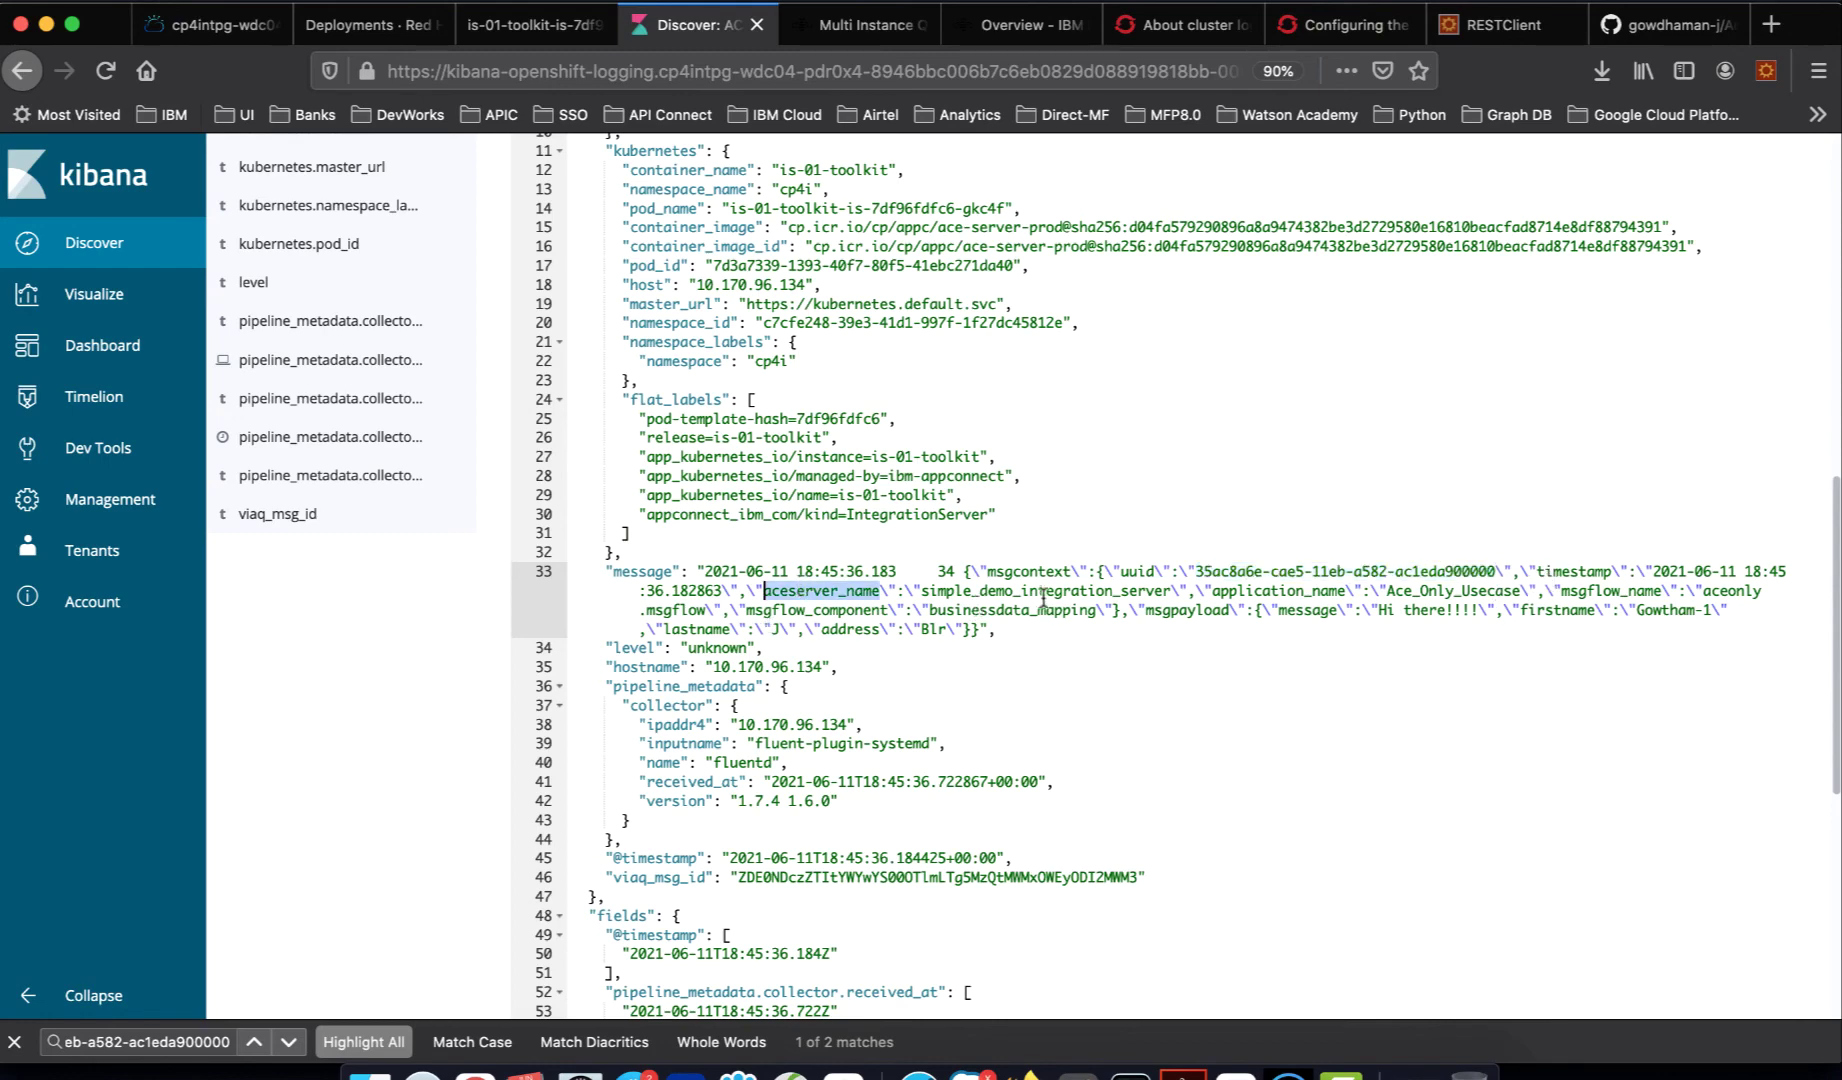
{"action": "double_click", "coordinate": [1250, 591]}
{"action": "left_click_drag", "start_coordinate": [1387, 591], "coordinate": [1521, 591]}
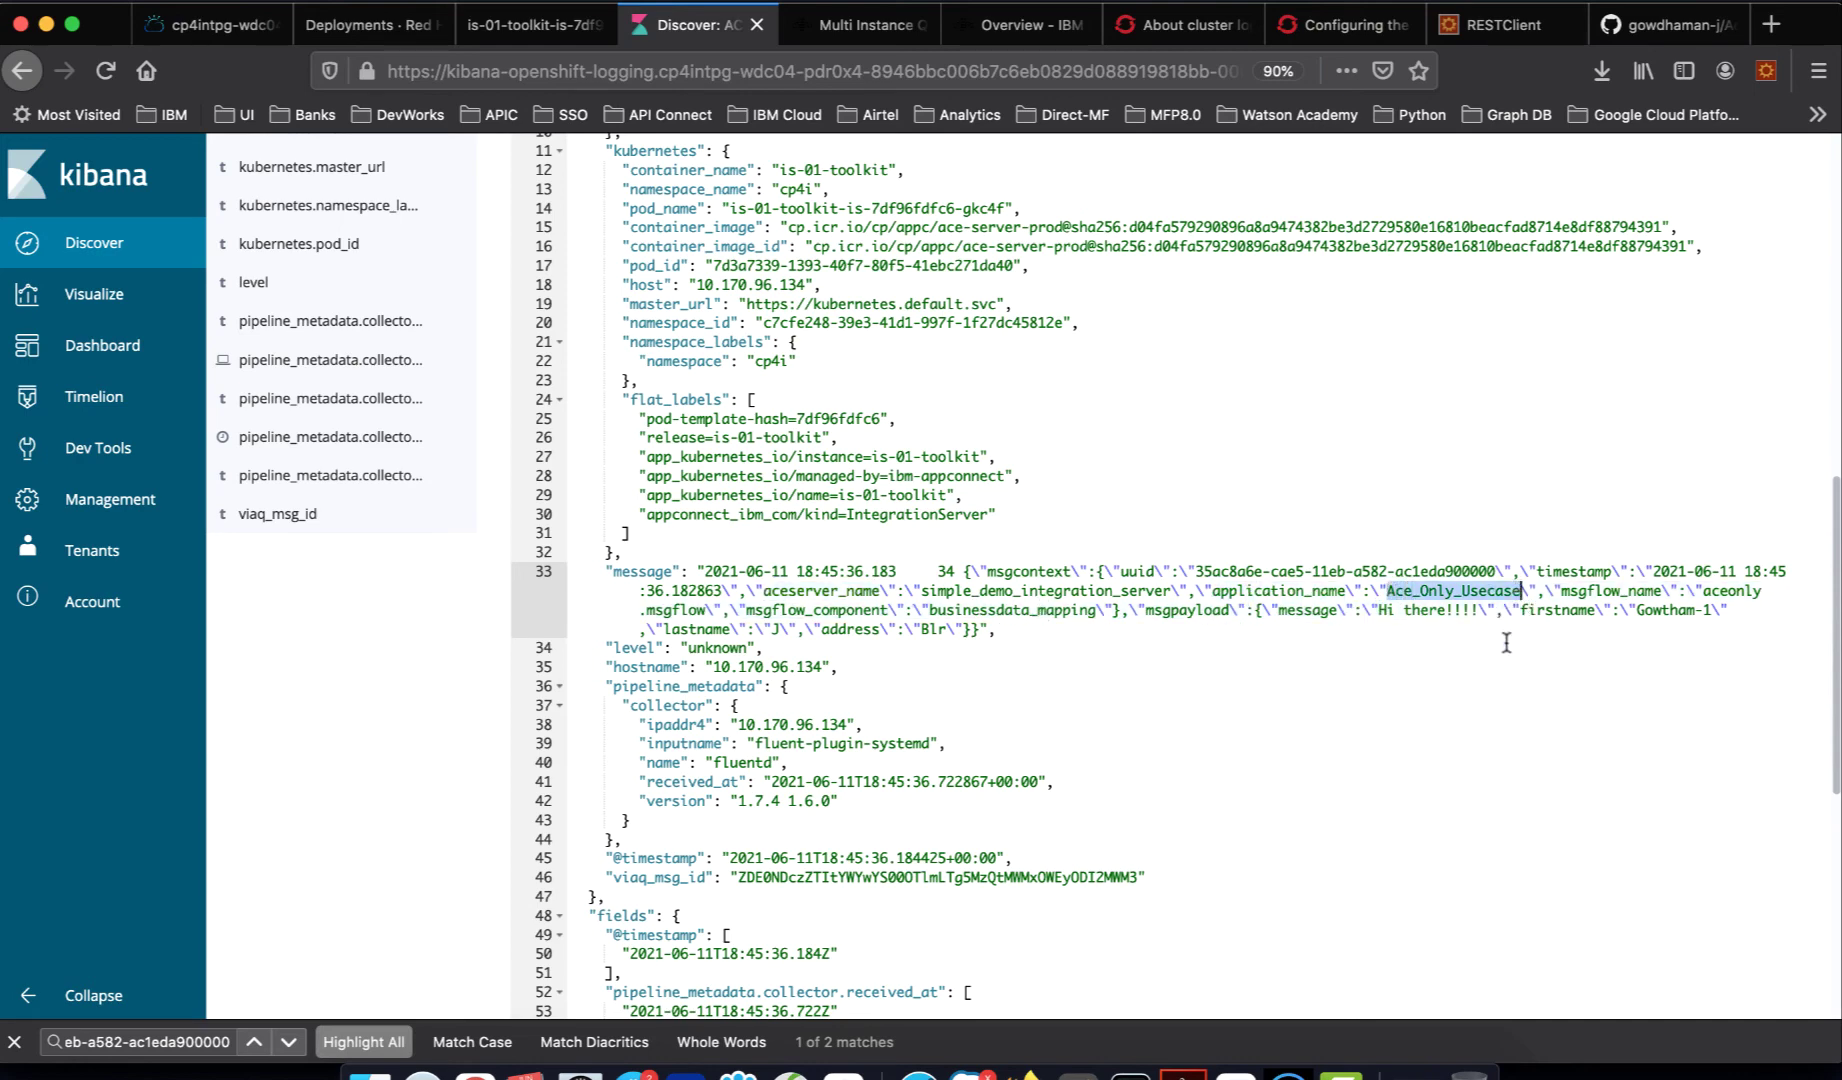
{"action": "scroll", "coordinate": [1450, 644], "scroll_direction": "up", "scroll_amount": 15}
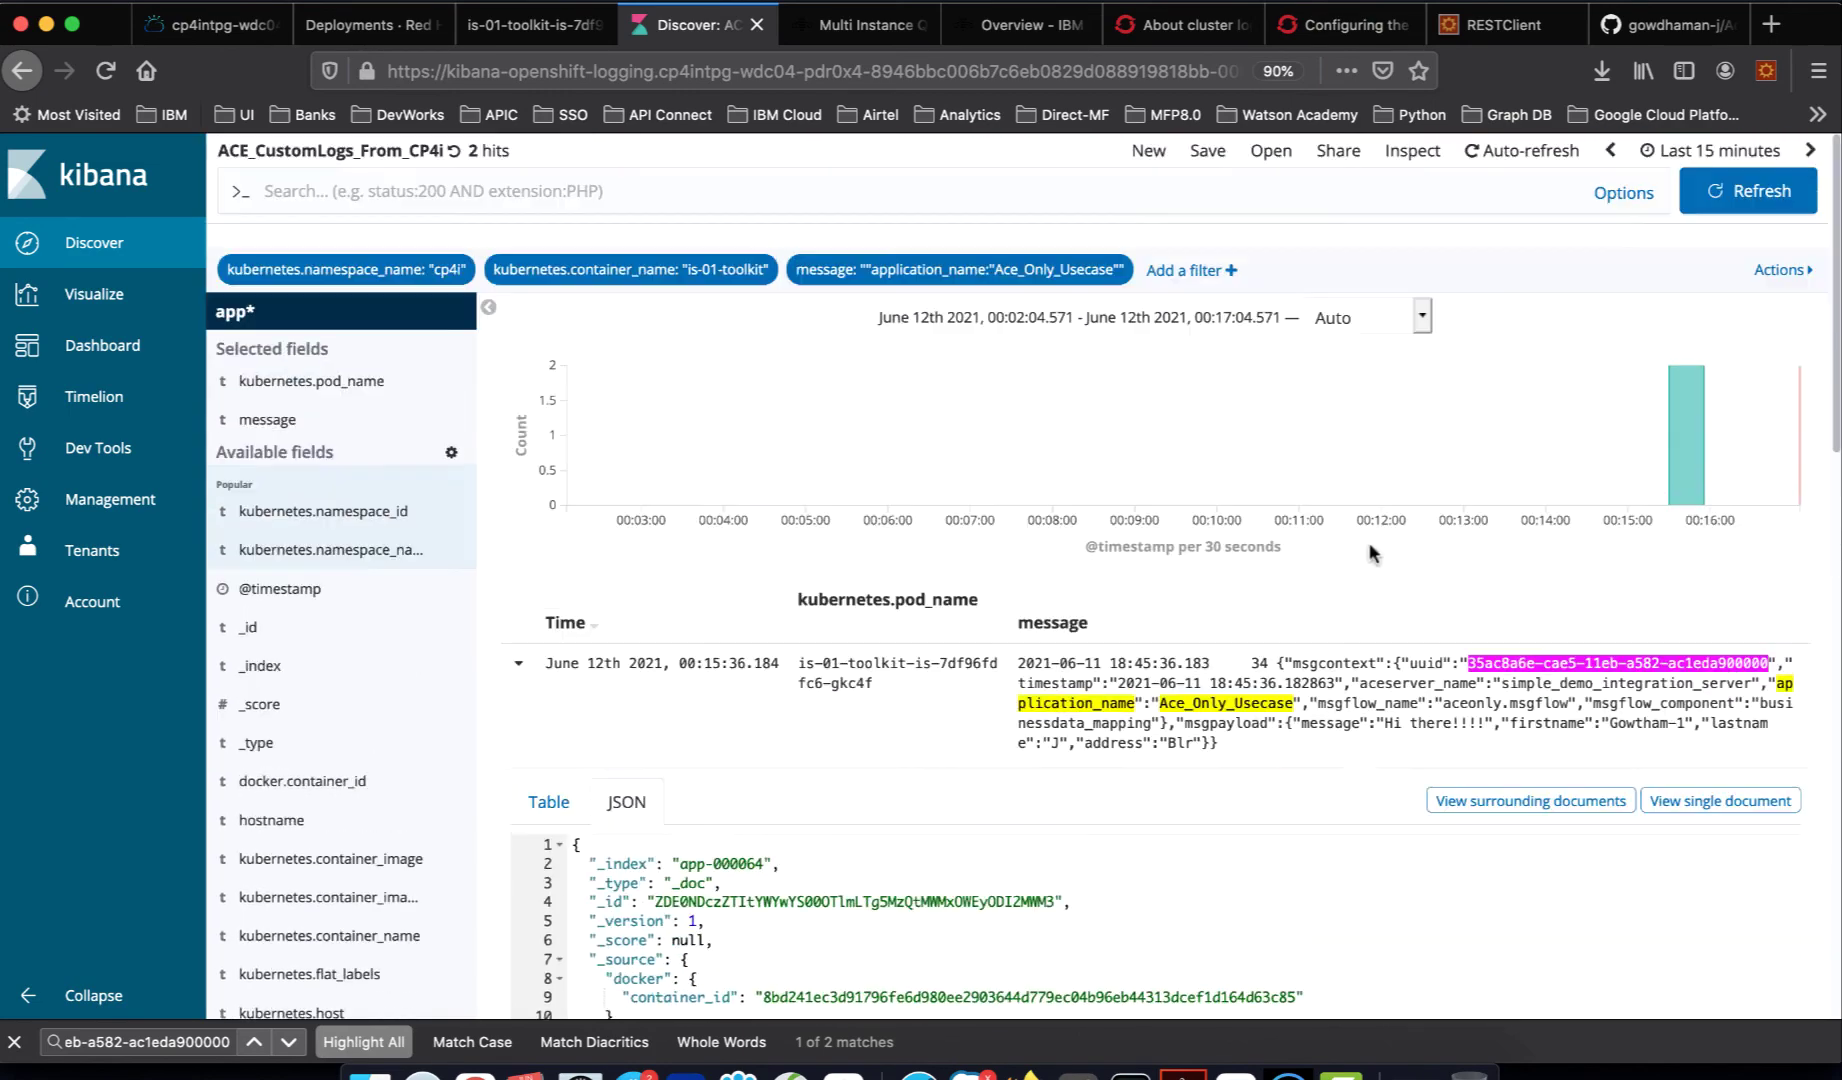
{"action": "mouse_move", "coordinate": [897, 290]}
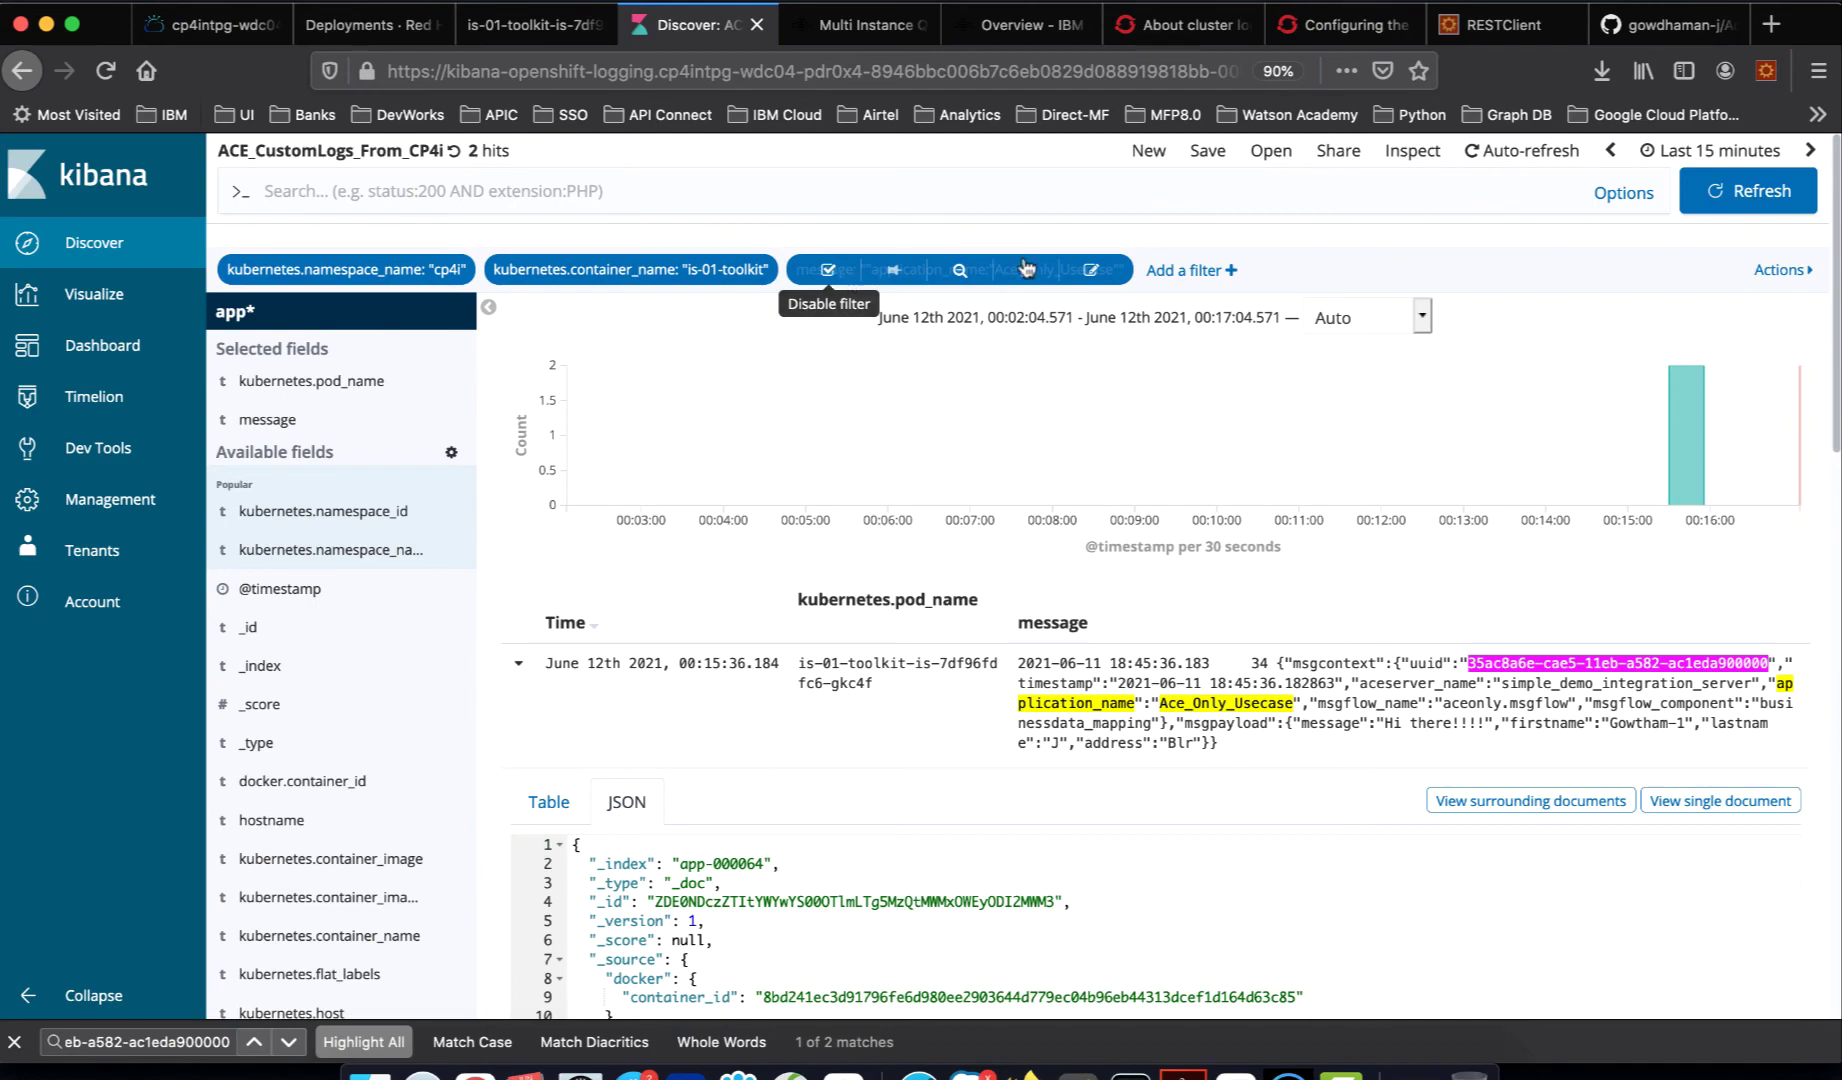
{"action": "scroll", "coordinate": [1348, 722], "scroll_direction": "down", "scroll_amount": 15}
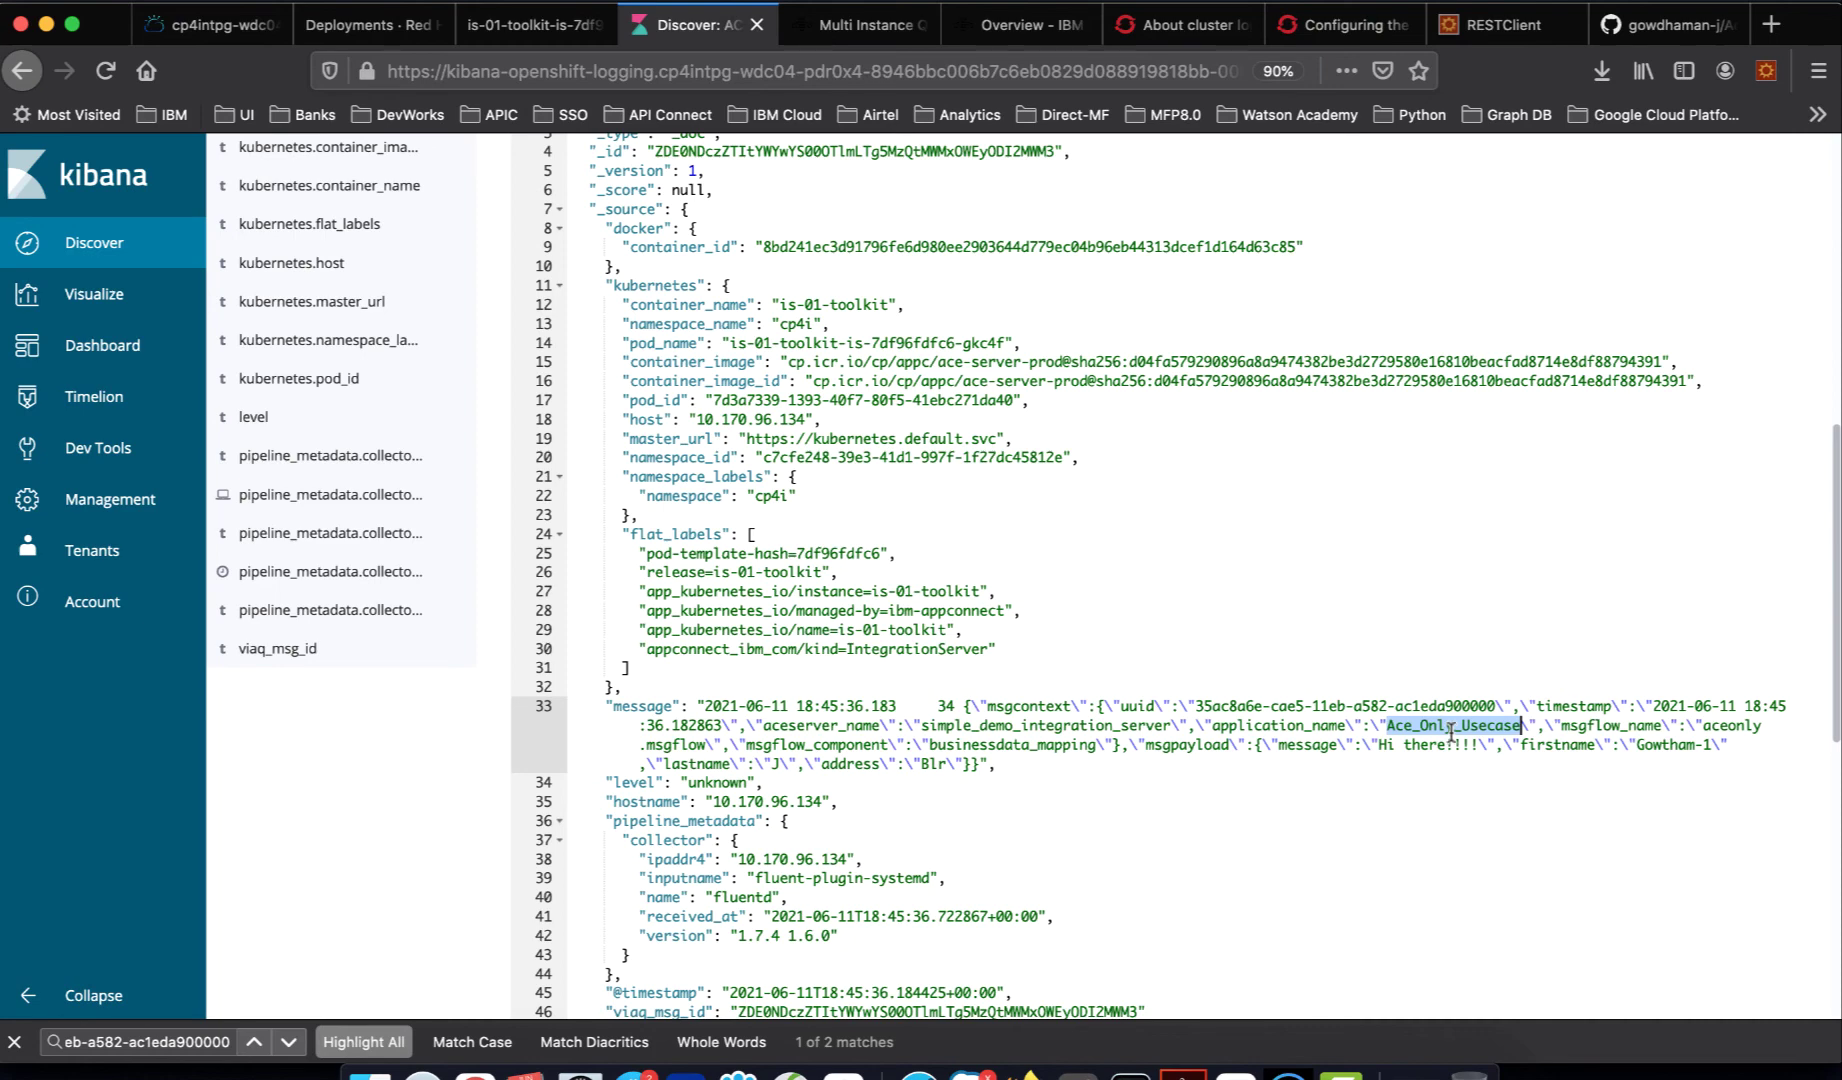
{"action": "double_click", "coordinate": [1643, 729]}
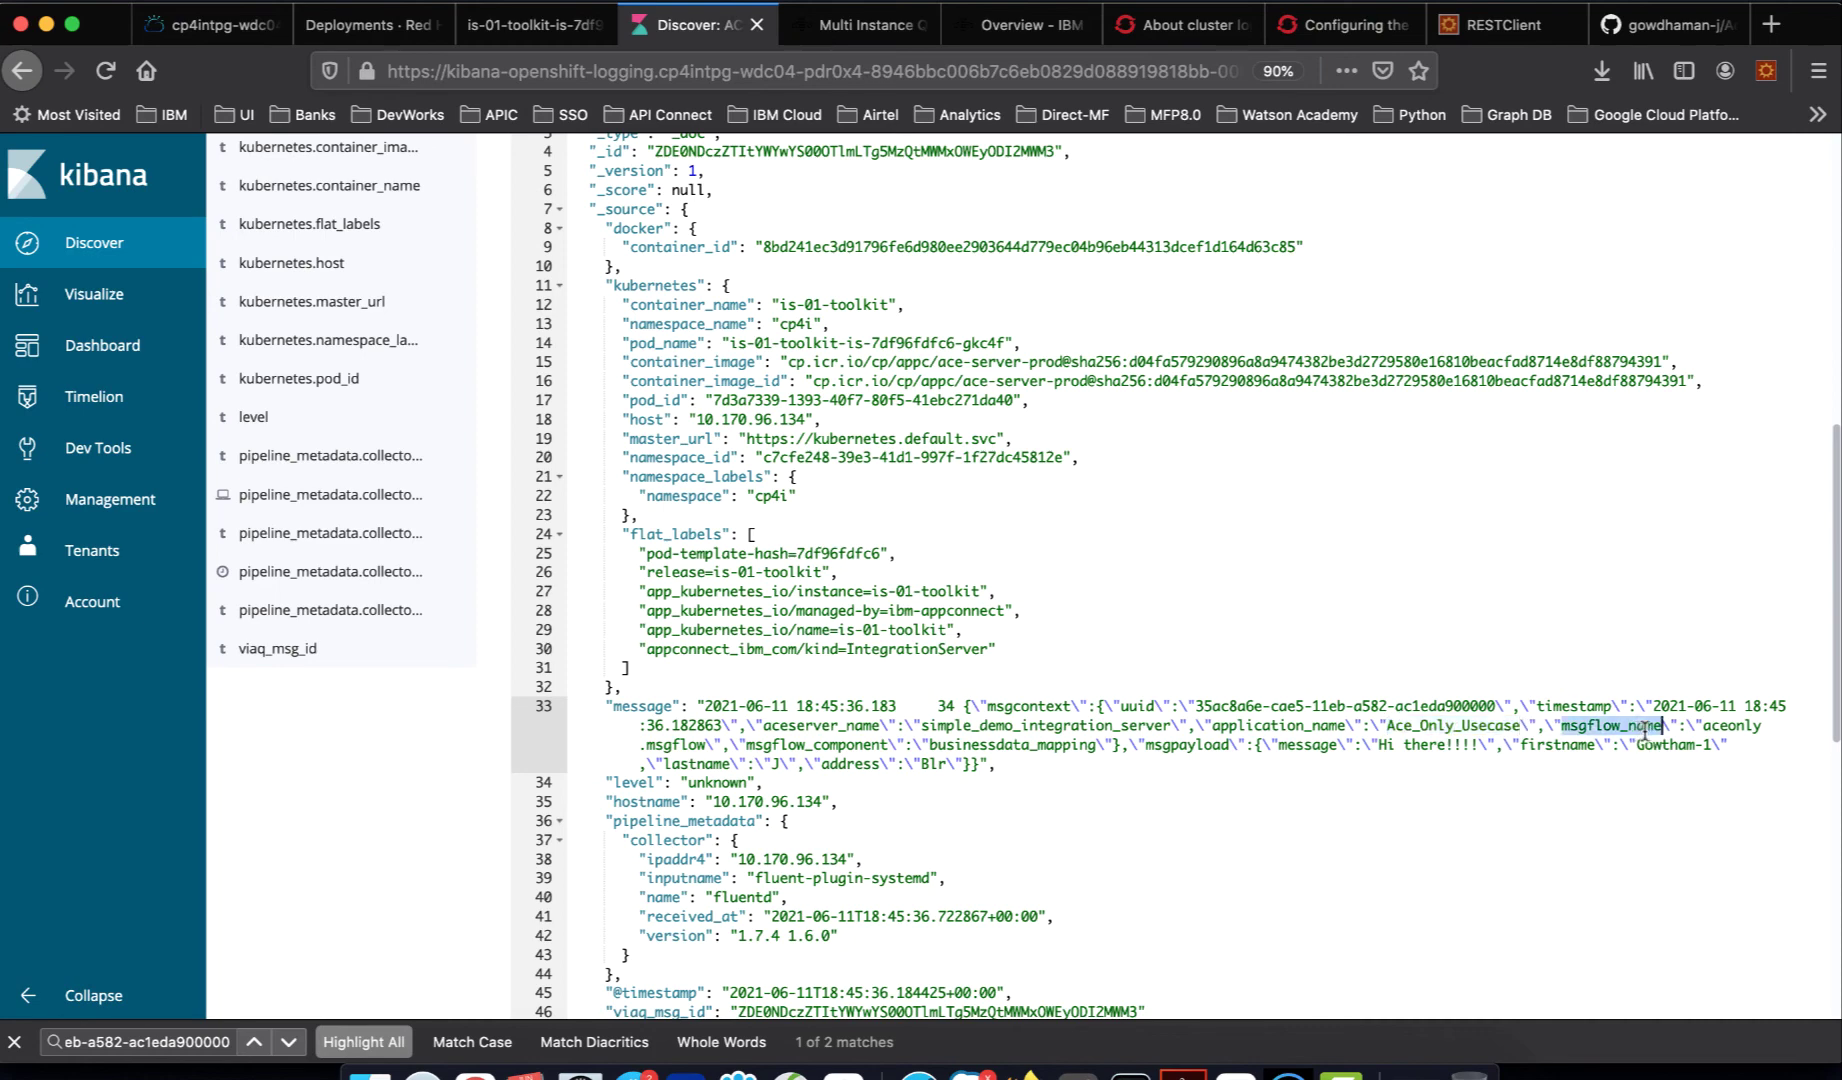
{"action": "left_click", "coordinate": [1740, 729]}
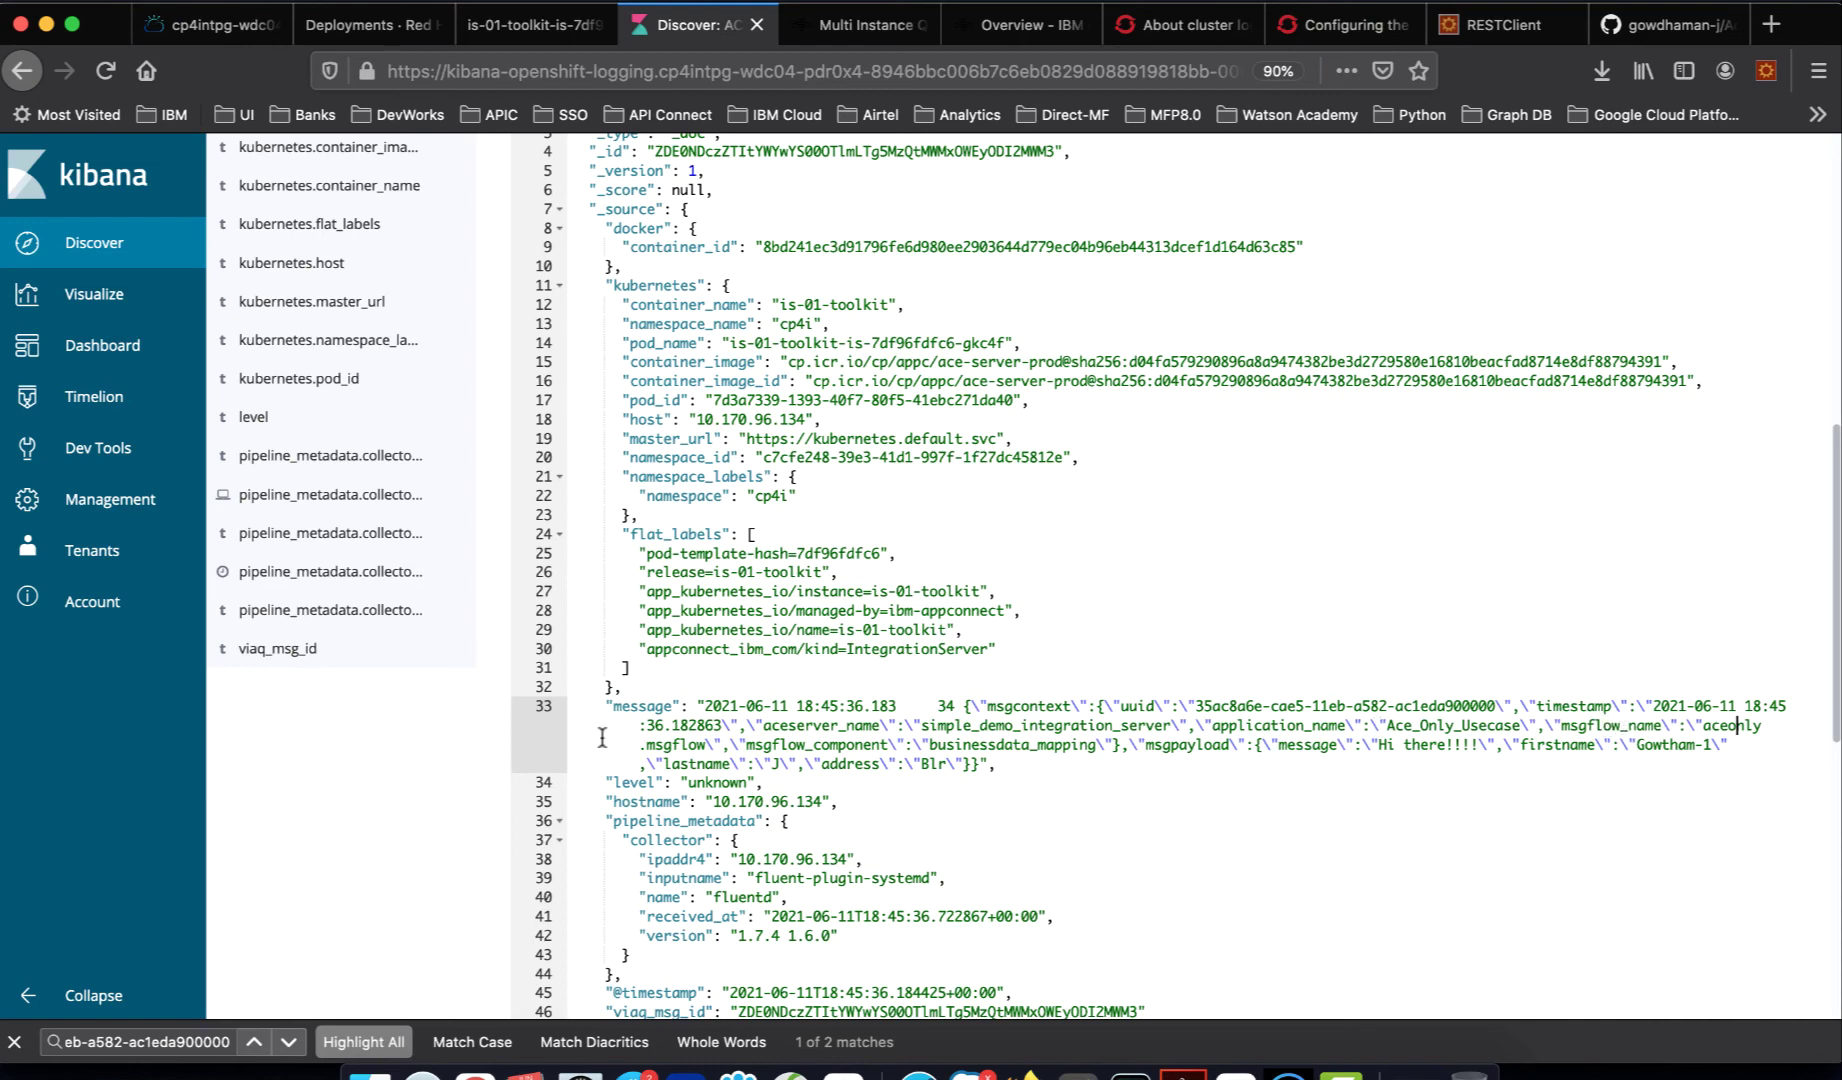
{"action": "double_click", "coordinate": [848, 744]}
{"action": "double_click", "coordinate": [1031, 744]}
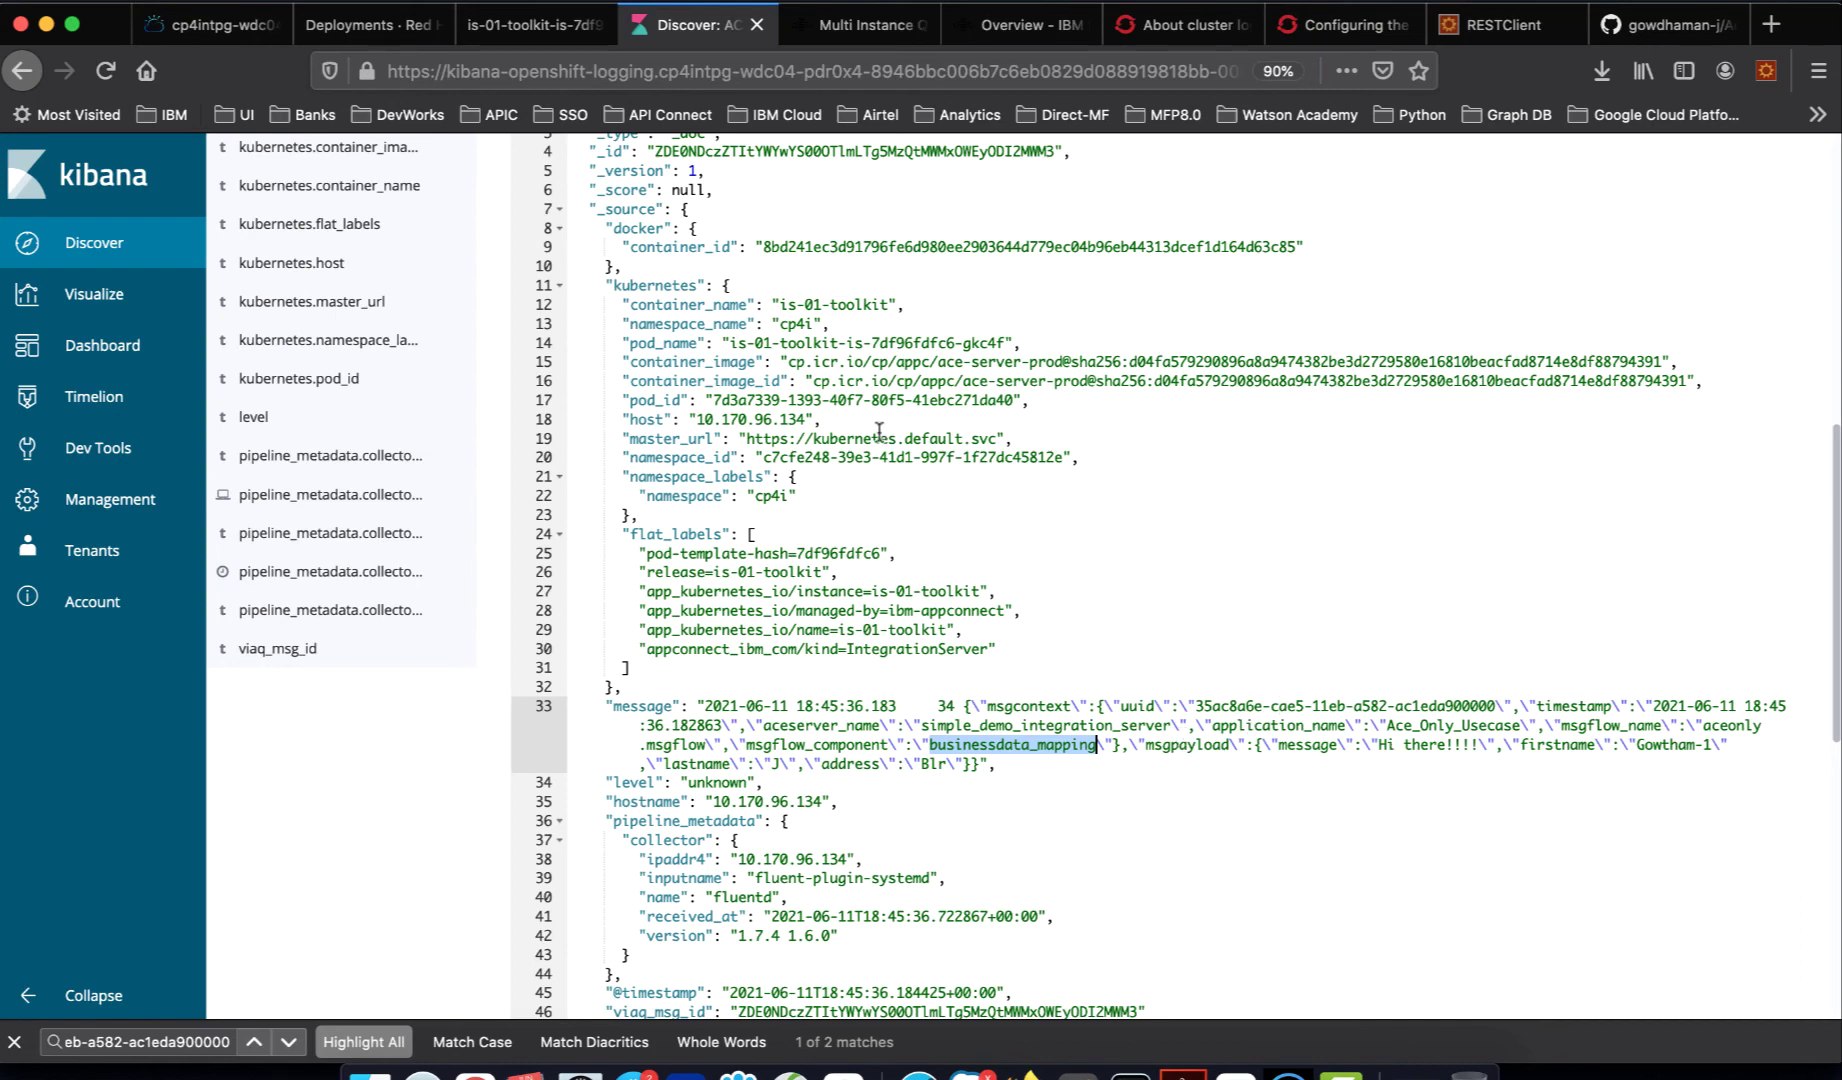
{"action": "scroll", "coordinate": [753, 489], "scroll_direction": "up", "scroll_amount": 10}
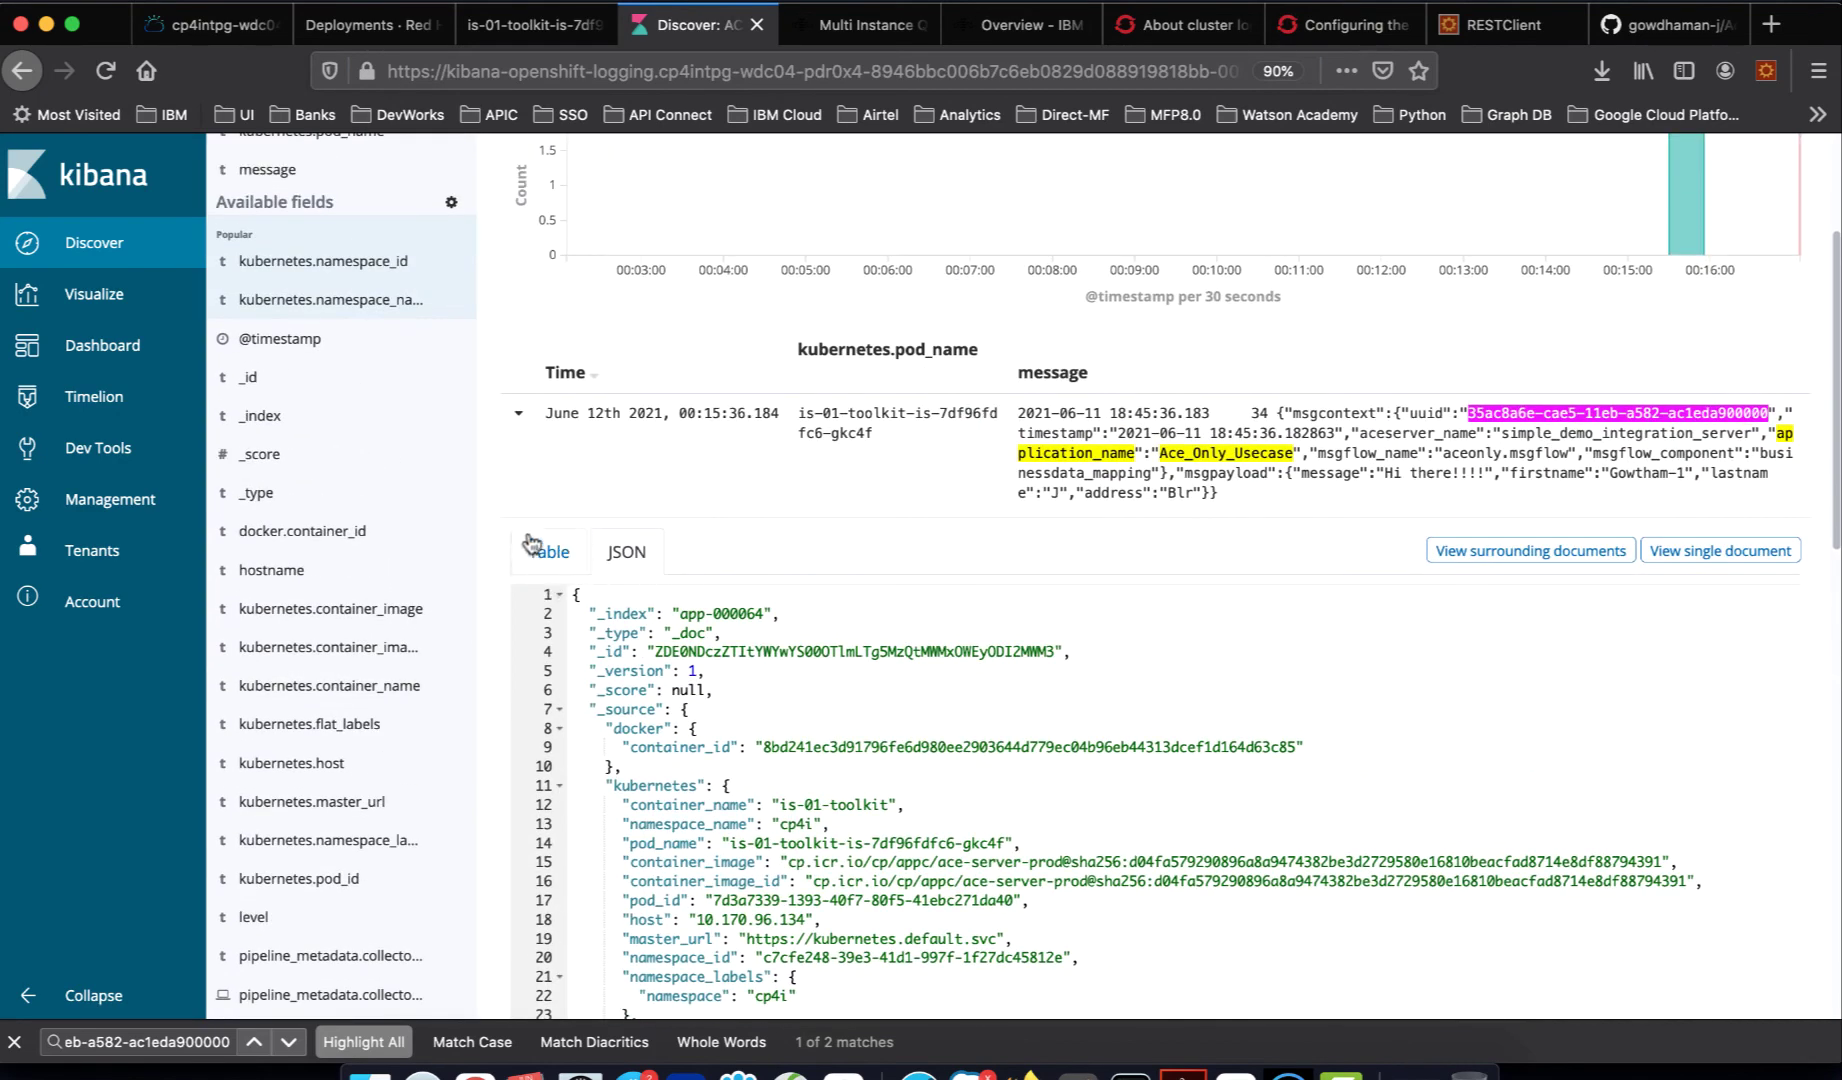
- Expand the second Kibana hit as JSON, highlight aceonly_Enrich_with_context, then return to the ACE Toolkit
{"action": "left_click", "coordinate": [519, 416]}
{"action": "left_click", "coordinate": [517, 546]}
{"action": "scroll", "coordinate": [845, 738], "scroll_direction": "down", "scroll_amount": 7}
{"action": "left_click", "coordinate": [634, 318]}
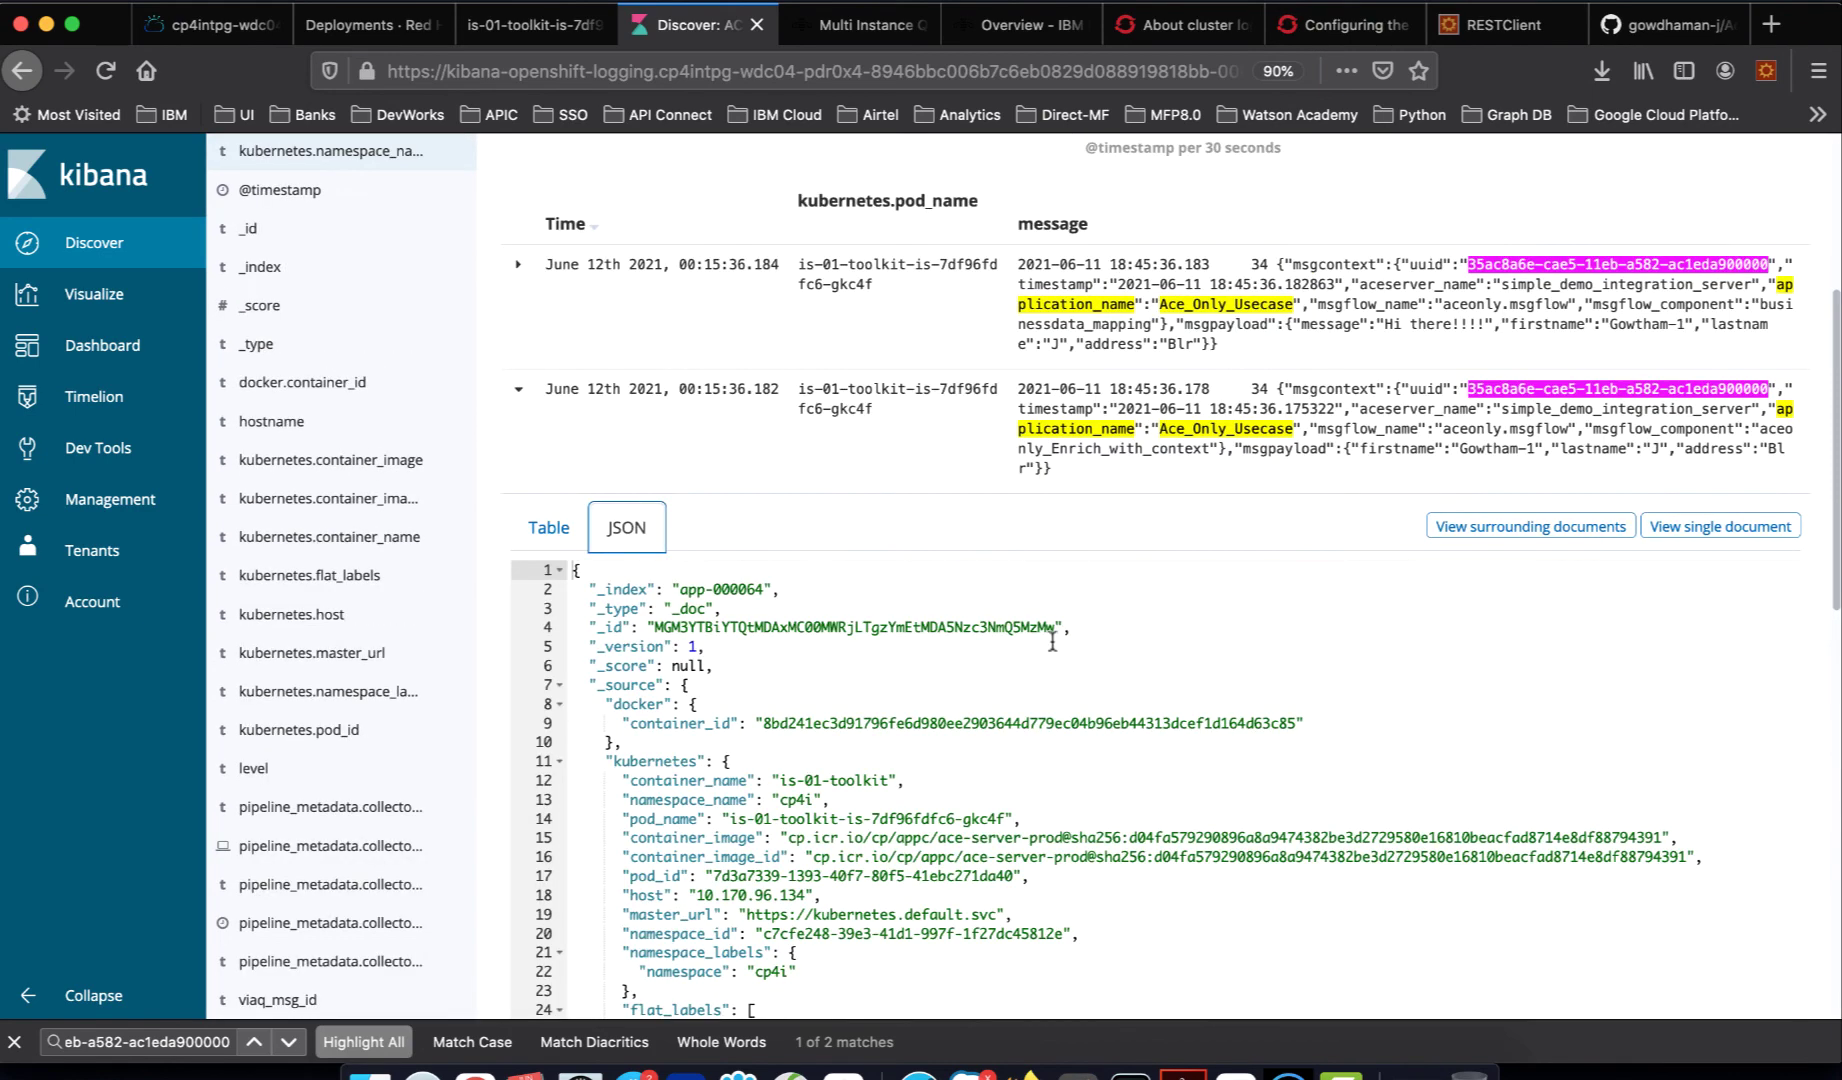
{"action": "scroll", "coordinate": [1088, 649], "scroll_direction": "down", "scroll_amount": 6}
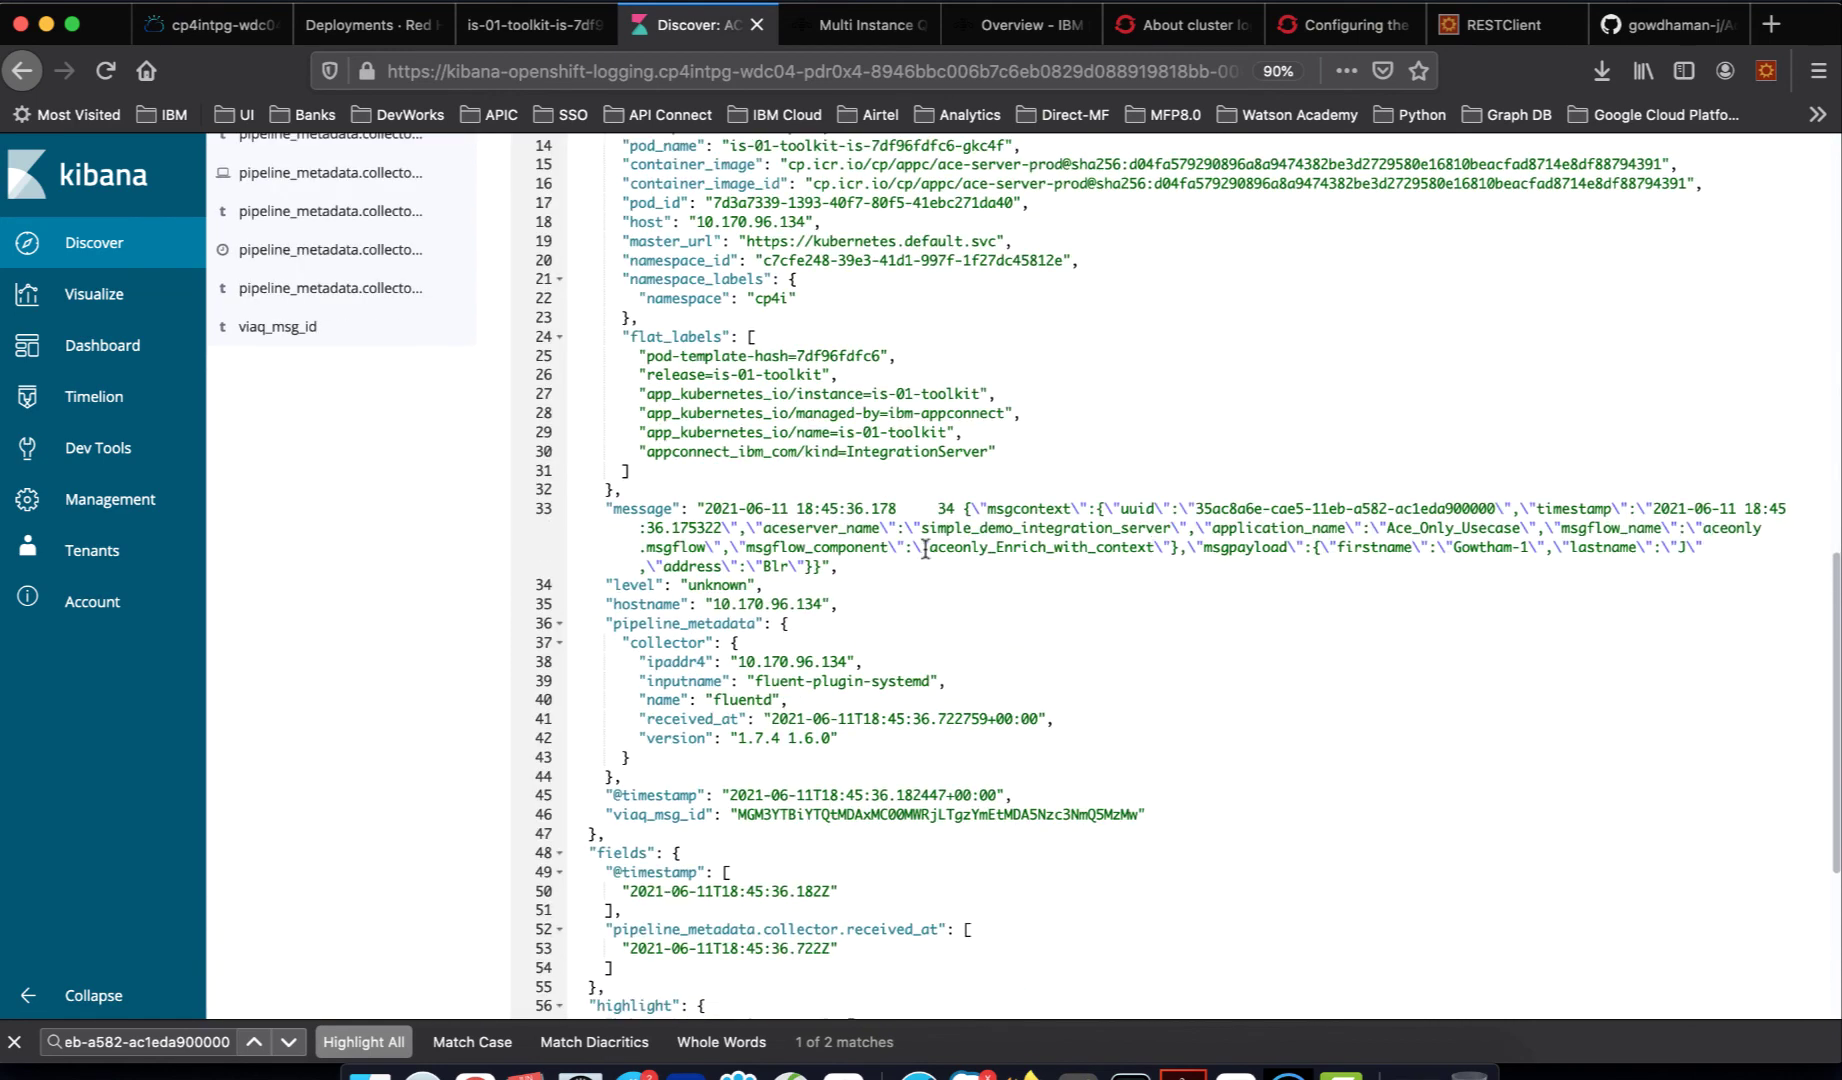
{"action": "left_click_drag", "start_coordinate": [926, 550], "coordinate": [1141, 546]}
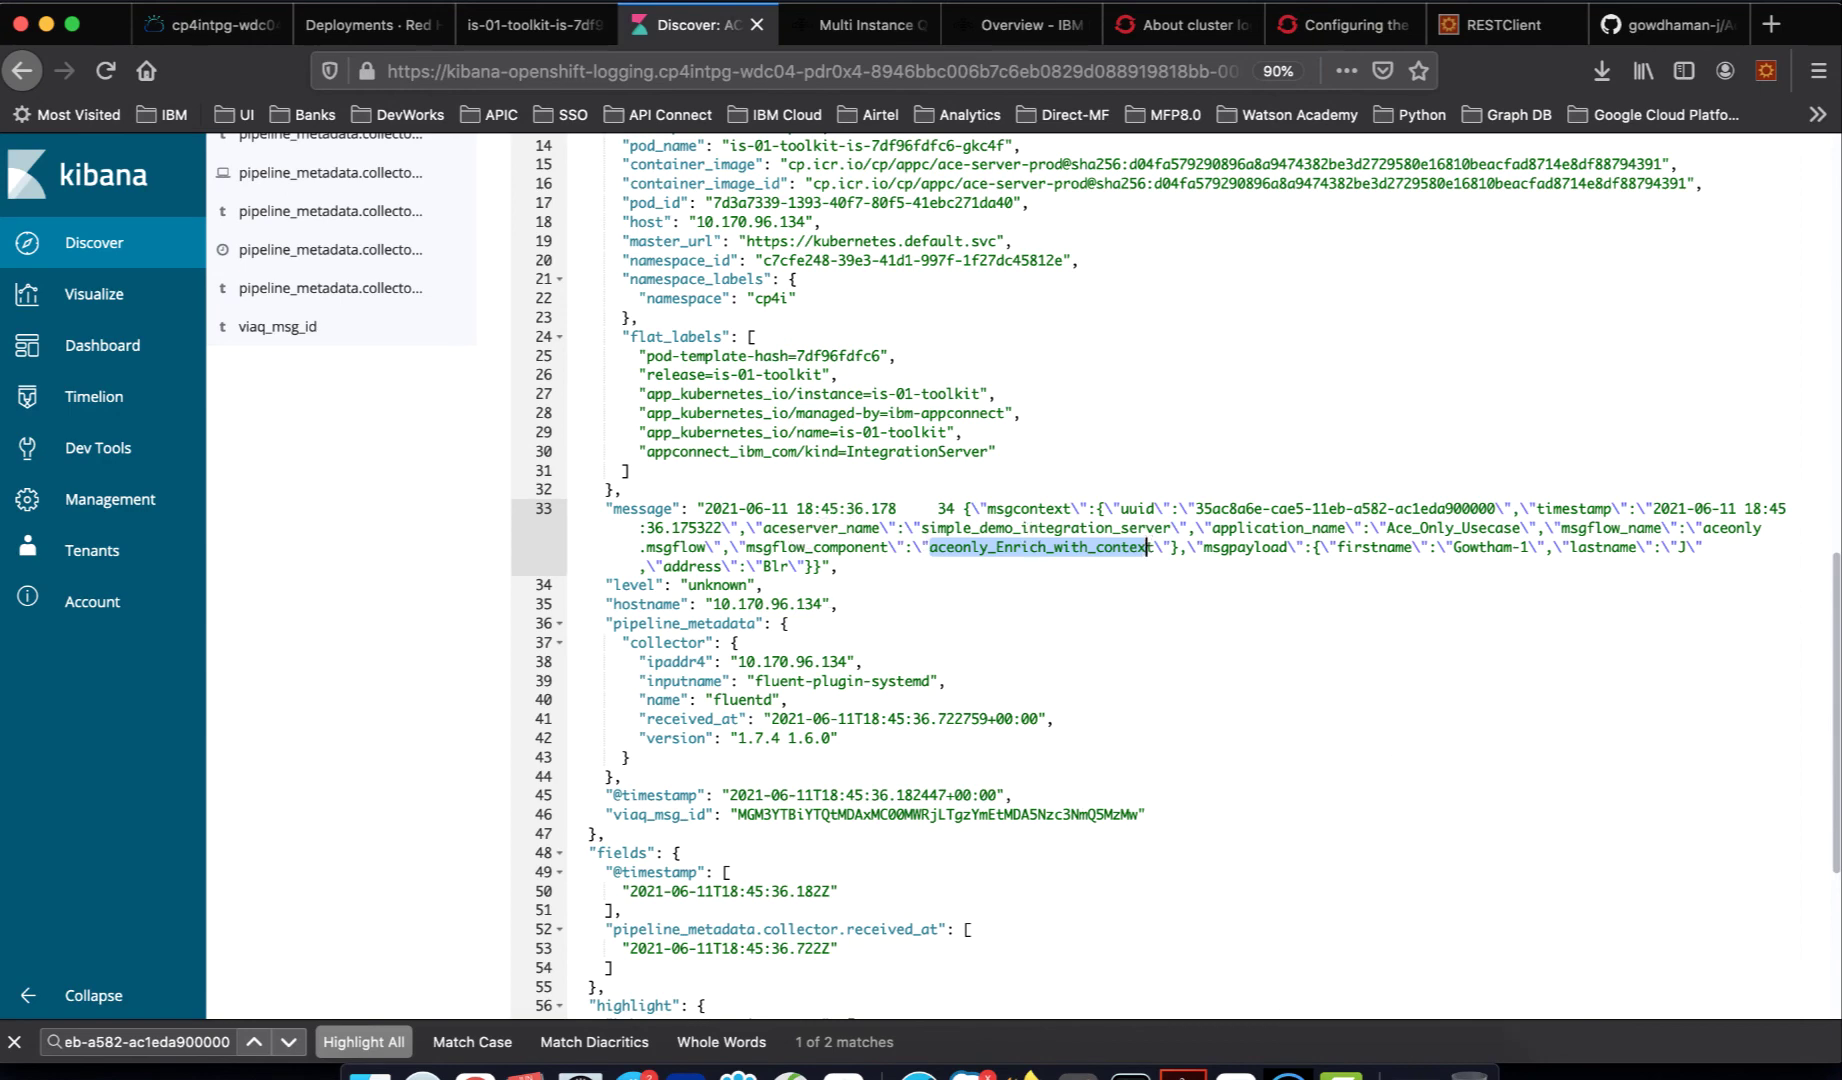
{"action": "left_click", "coordinate": [1288, 1074]}
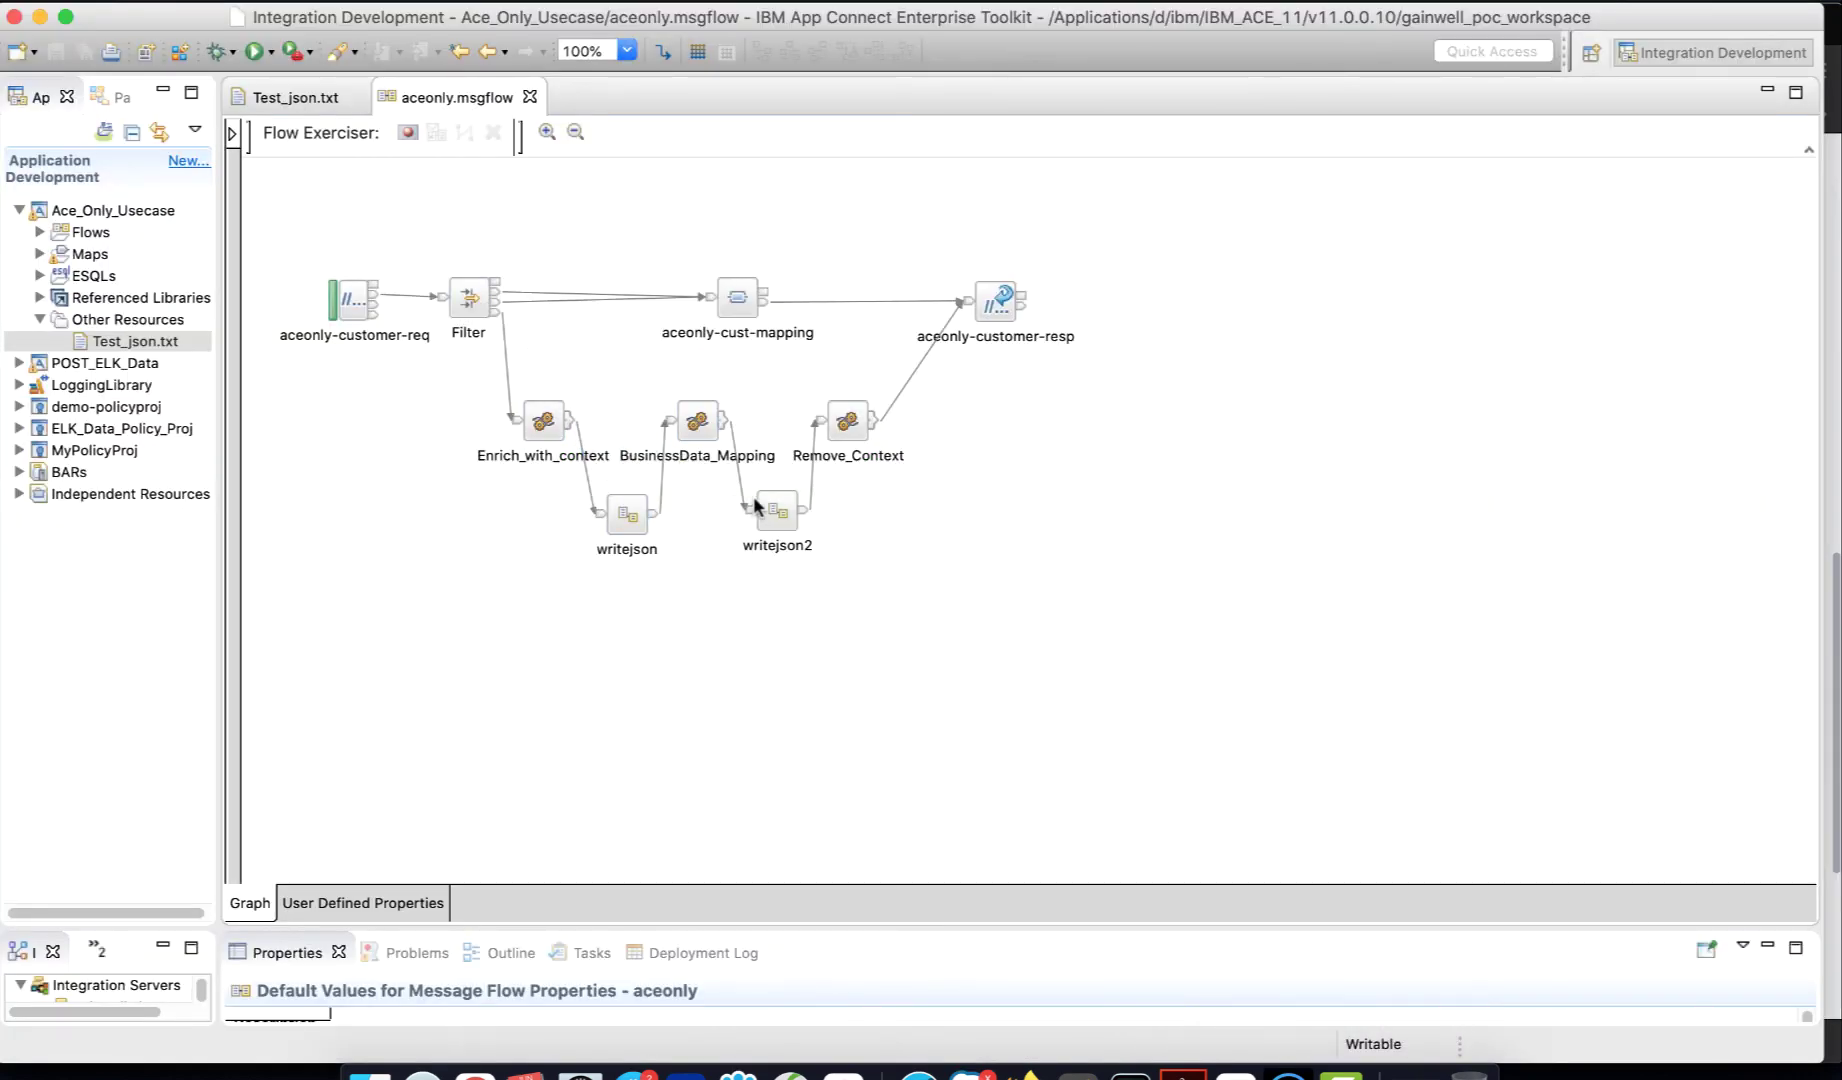
- Open the Enrich_with_context ESQL and highlight its msgflow_name value aceonly.msgflow
{"action": "double_click", "coordinate": [543, 423]}
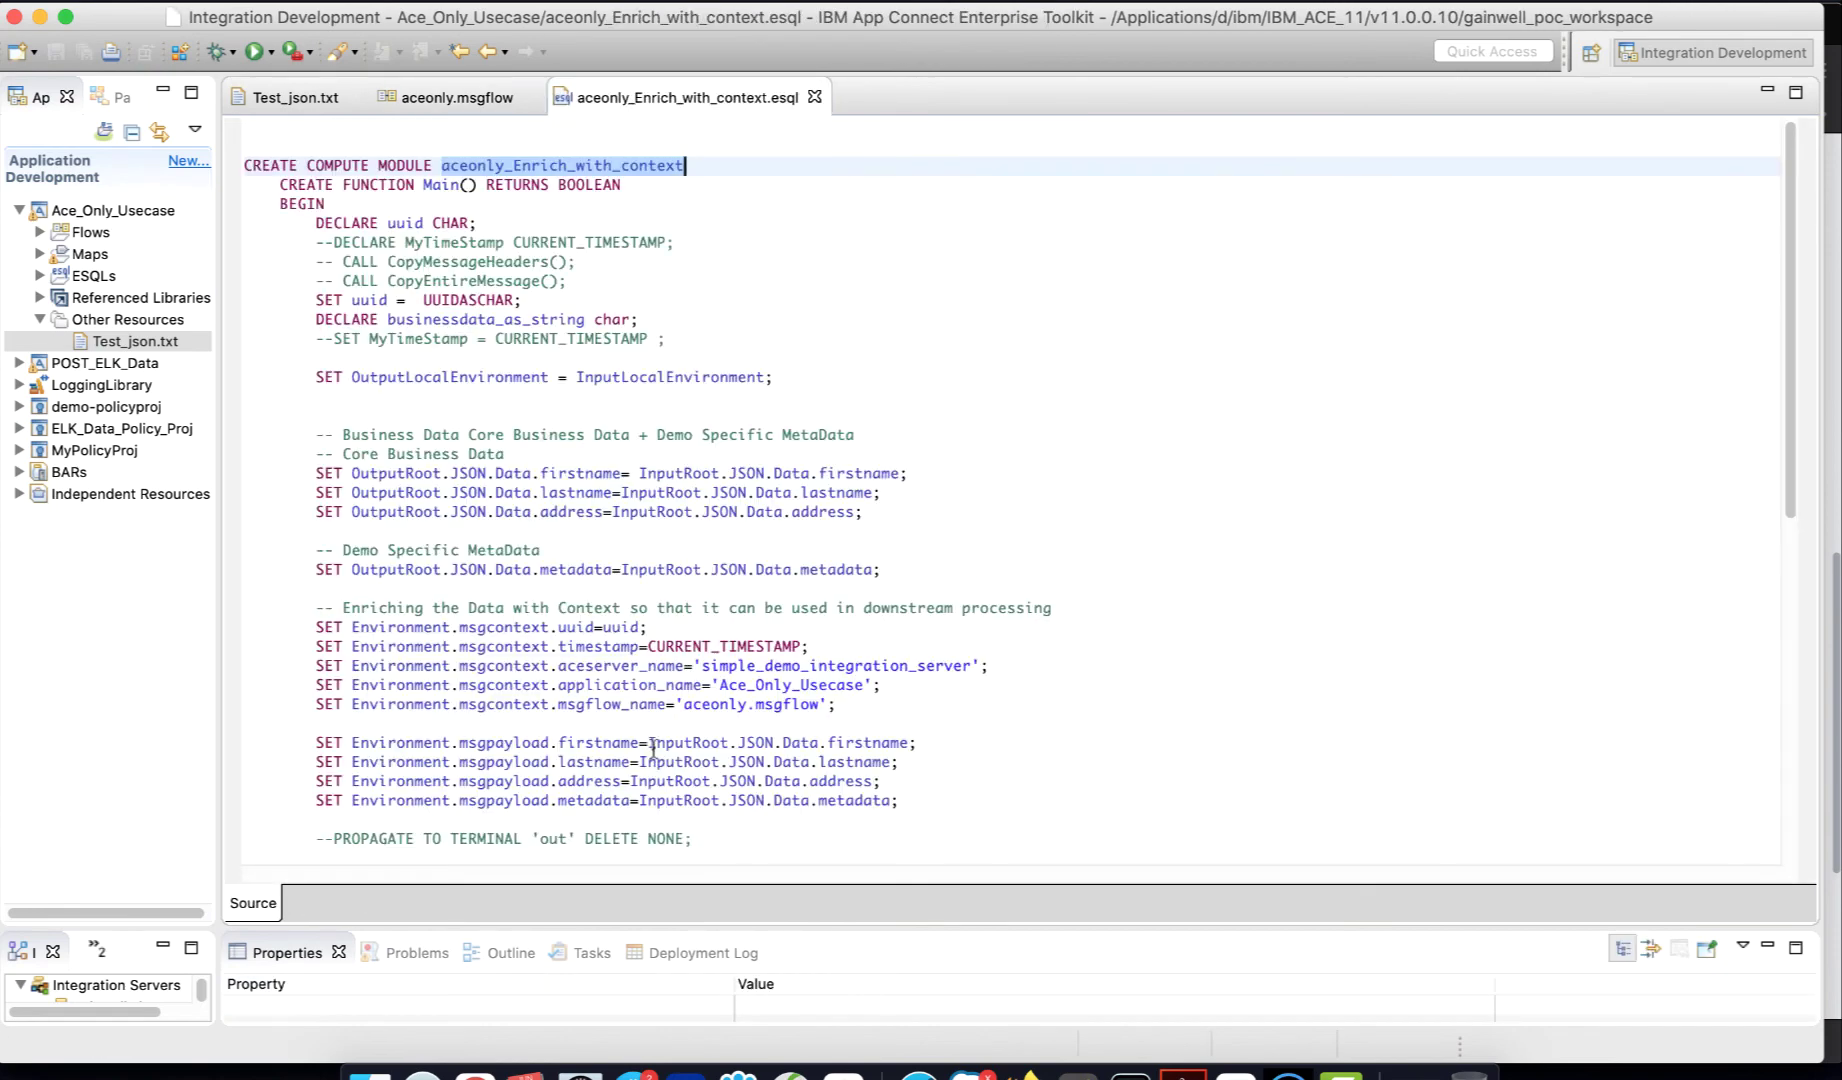
{"action": "left_click", "coordinate": [698, 706]}
{"action": "left_click_drag", "start_coordinate": [685, 706], "coordinate": [824, 706]}
{"action": "left_click", "coordinate": [827, 800]}
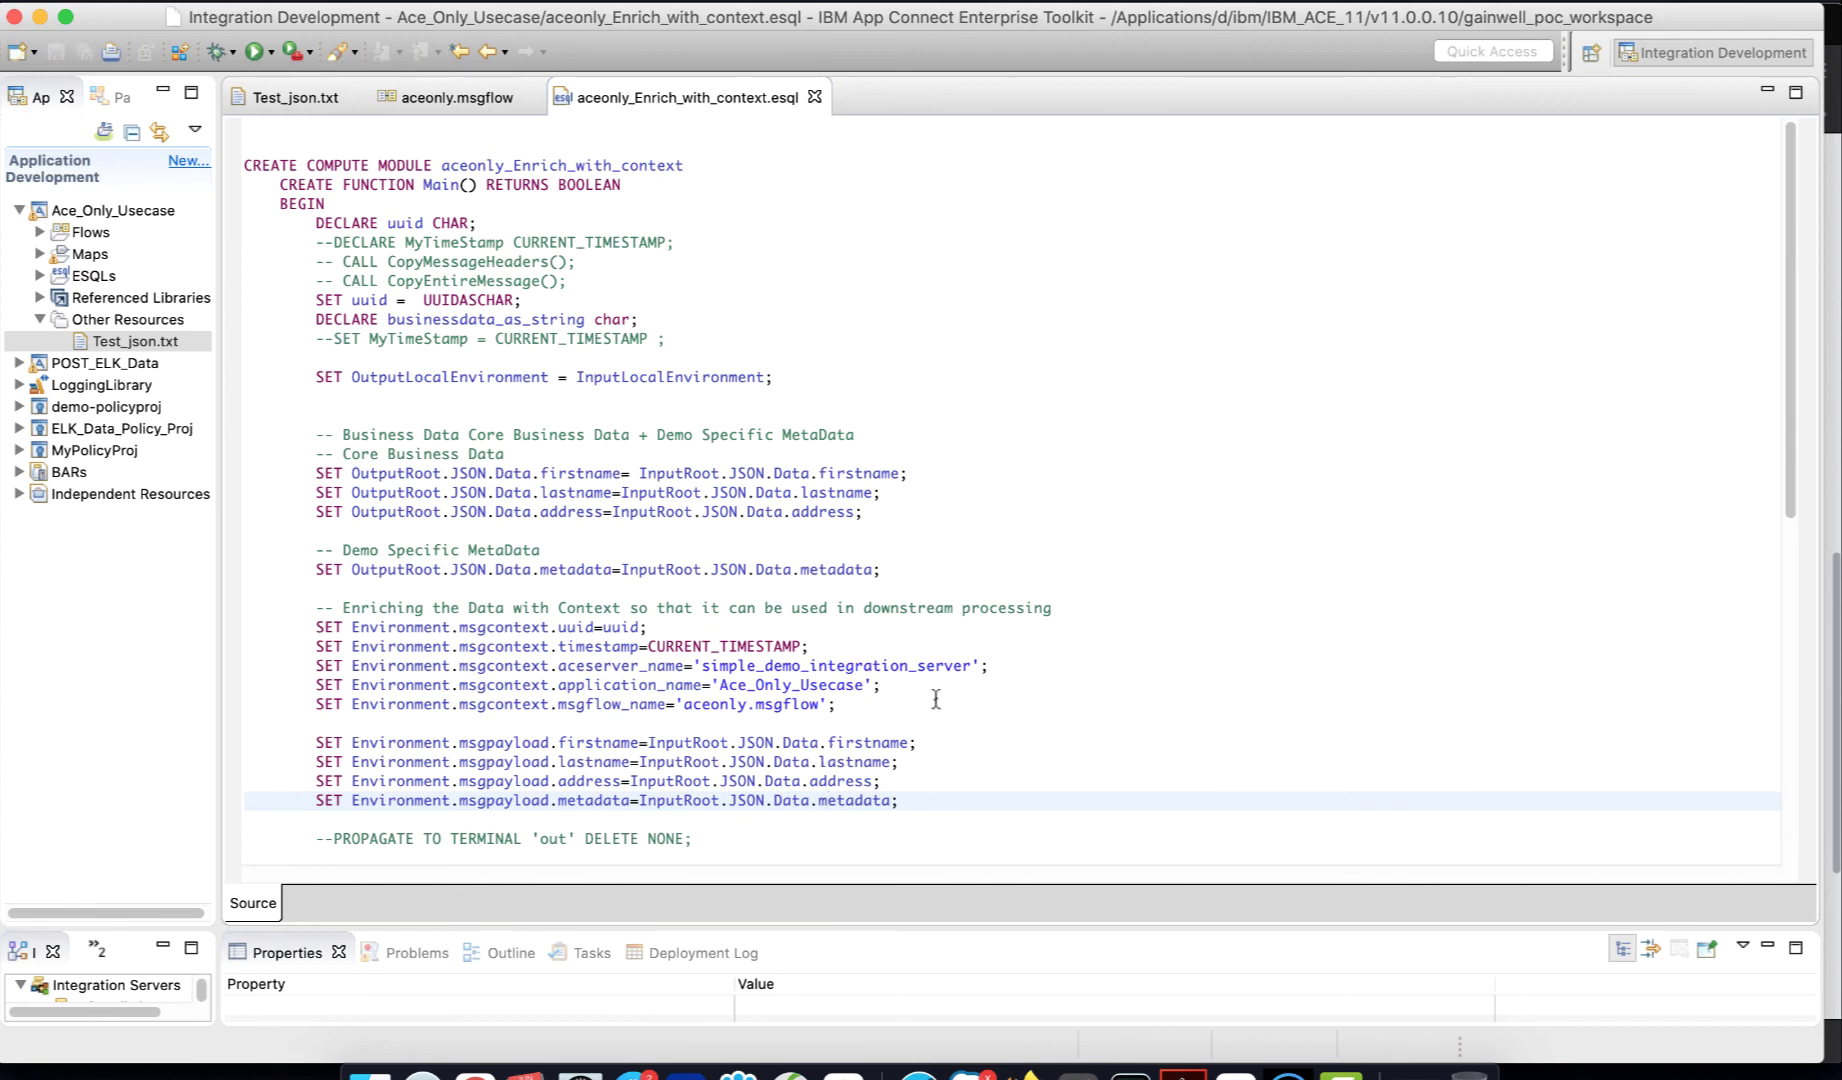
- Highlight msgflow_component set to aceonly_Enrich_with_context, then return to the aceonly.msgflow graph
{"action": "scroll", "coordinate": [936, 684], "scroll_direction": "down", "scroll_amount": 2}
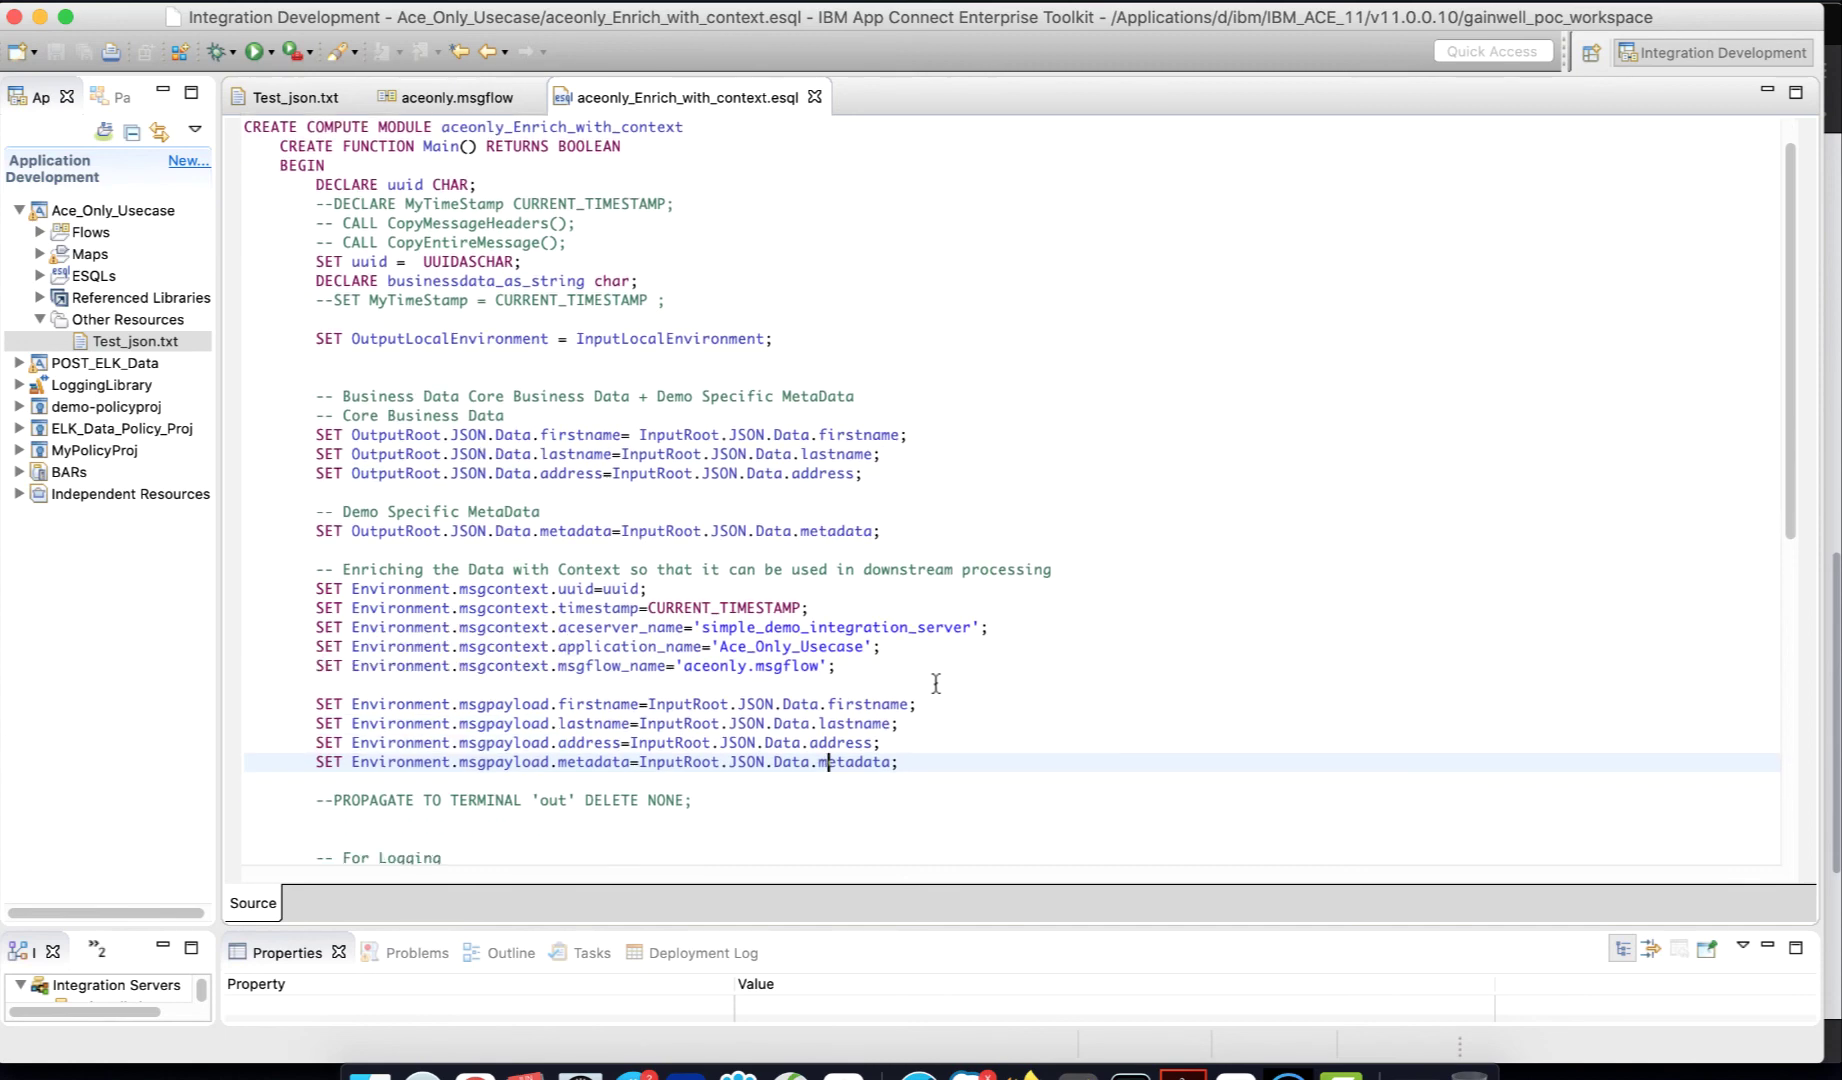
{"action": "scroll", "coordinate": [936, 684], "scroll_direction": "down", "scroll_amount": 1}
{"action": "scroll", "coordinate": [936, 682], "scroll_direction": "down", "scroll_amount": 5}
{"action": "left_click_drag", "start_coordinate": [846, 831], "coordinate": [1089, 831]}
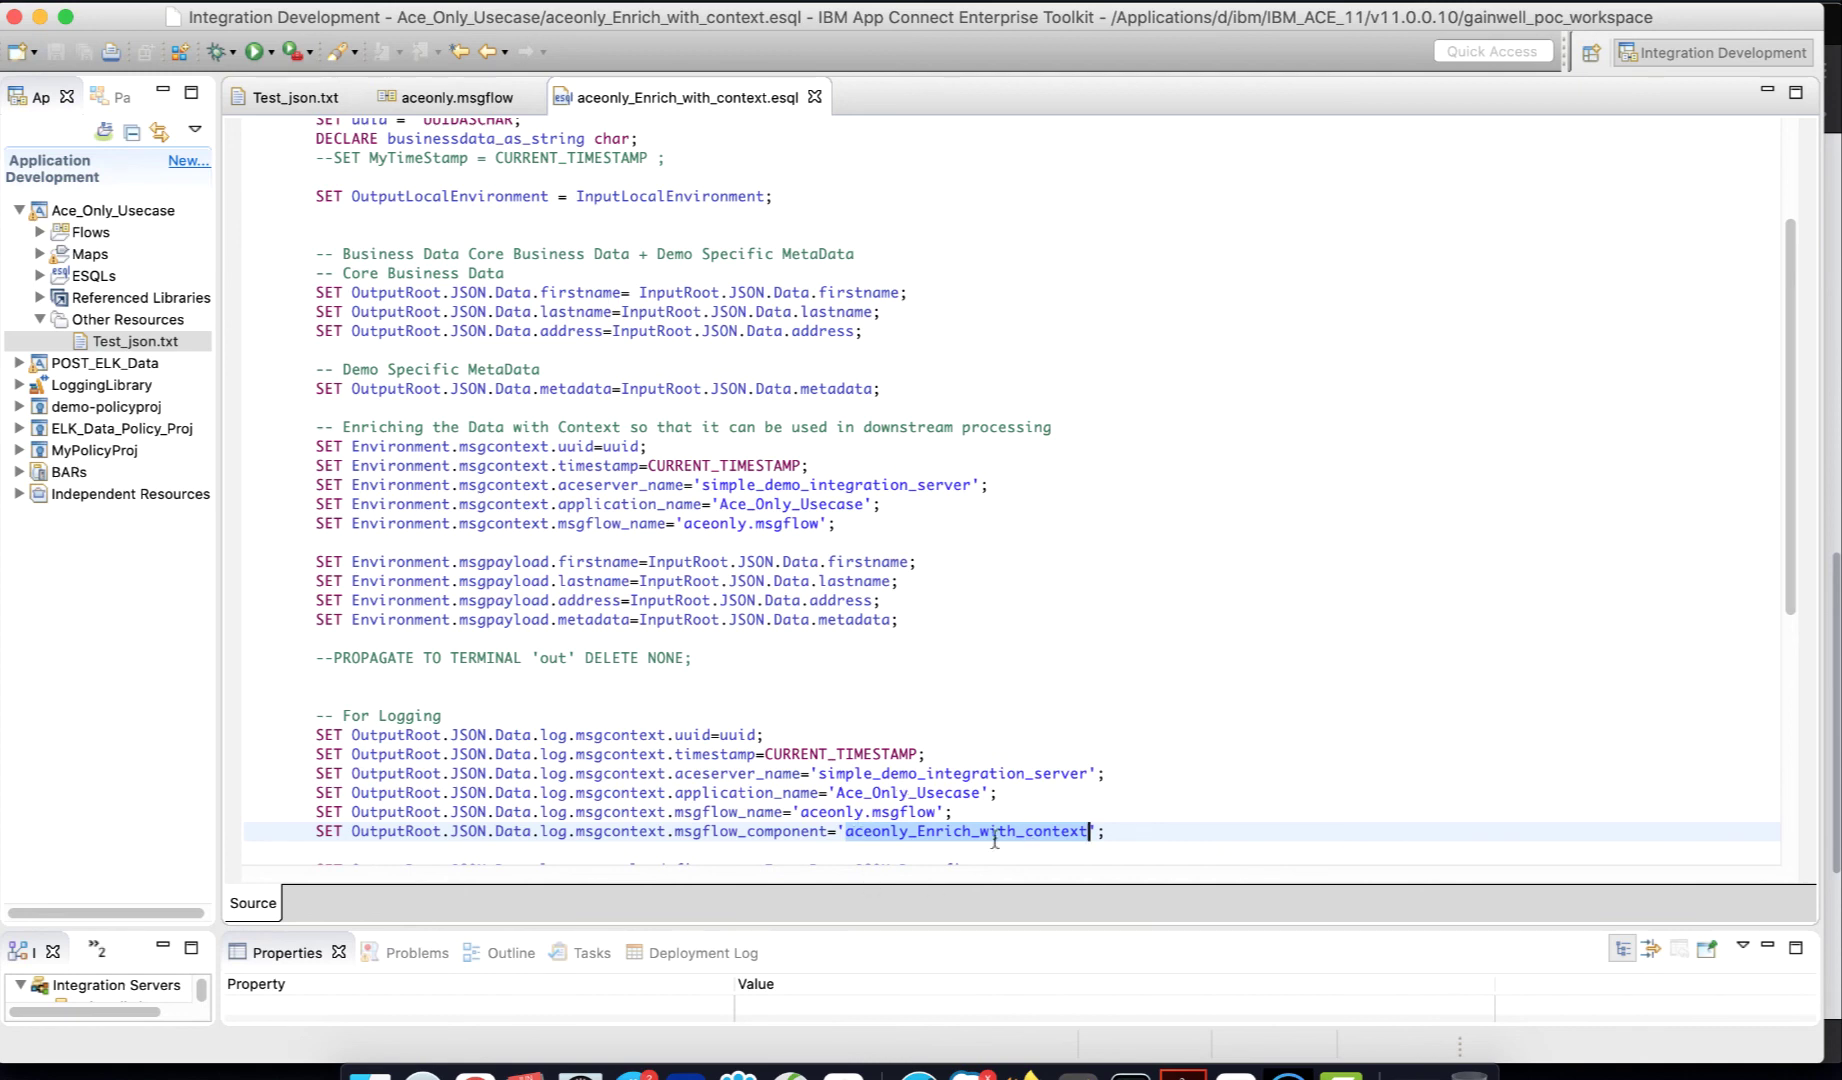
{"action": "left_click", "coordinate": [457, 99]}
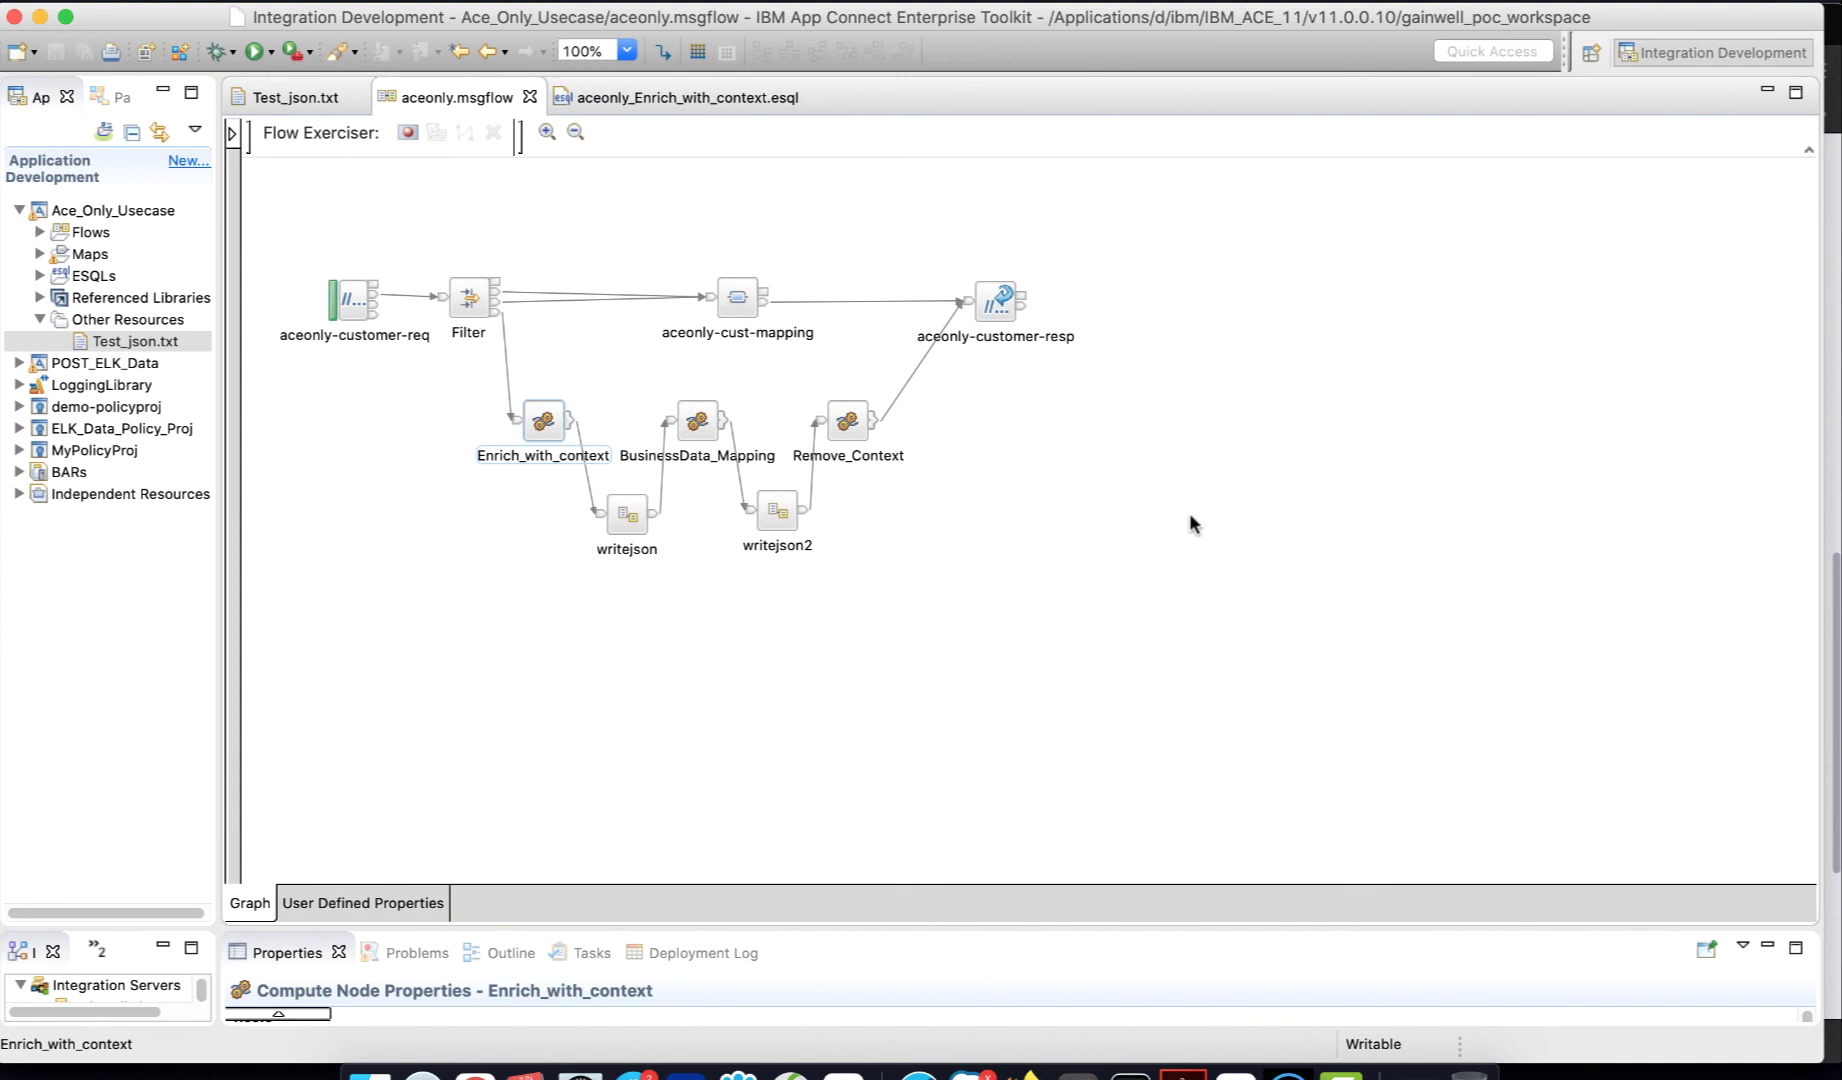
- Collapse the second Kibana hit, scroll back to both Ace_Only_Usecase entries, then show the PowerPoint slide
{"action": "left_click", "coordinate": [1021, 1072]}
{"action": "scroll", "coordinate": [1021, 679], "scroll_direction": "up", "scroll_amount": 5}
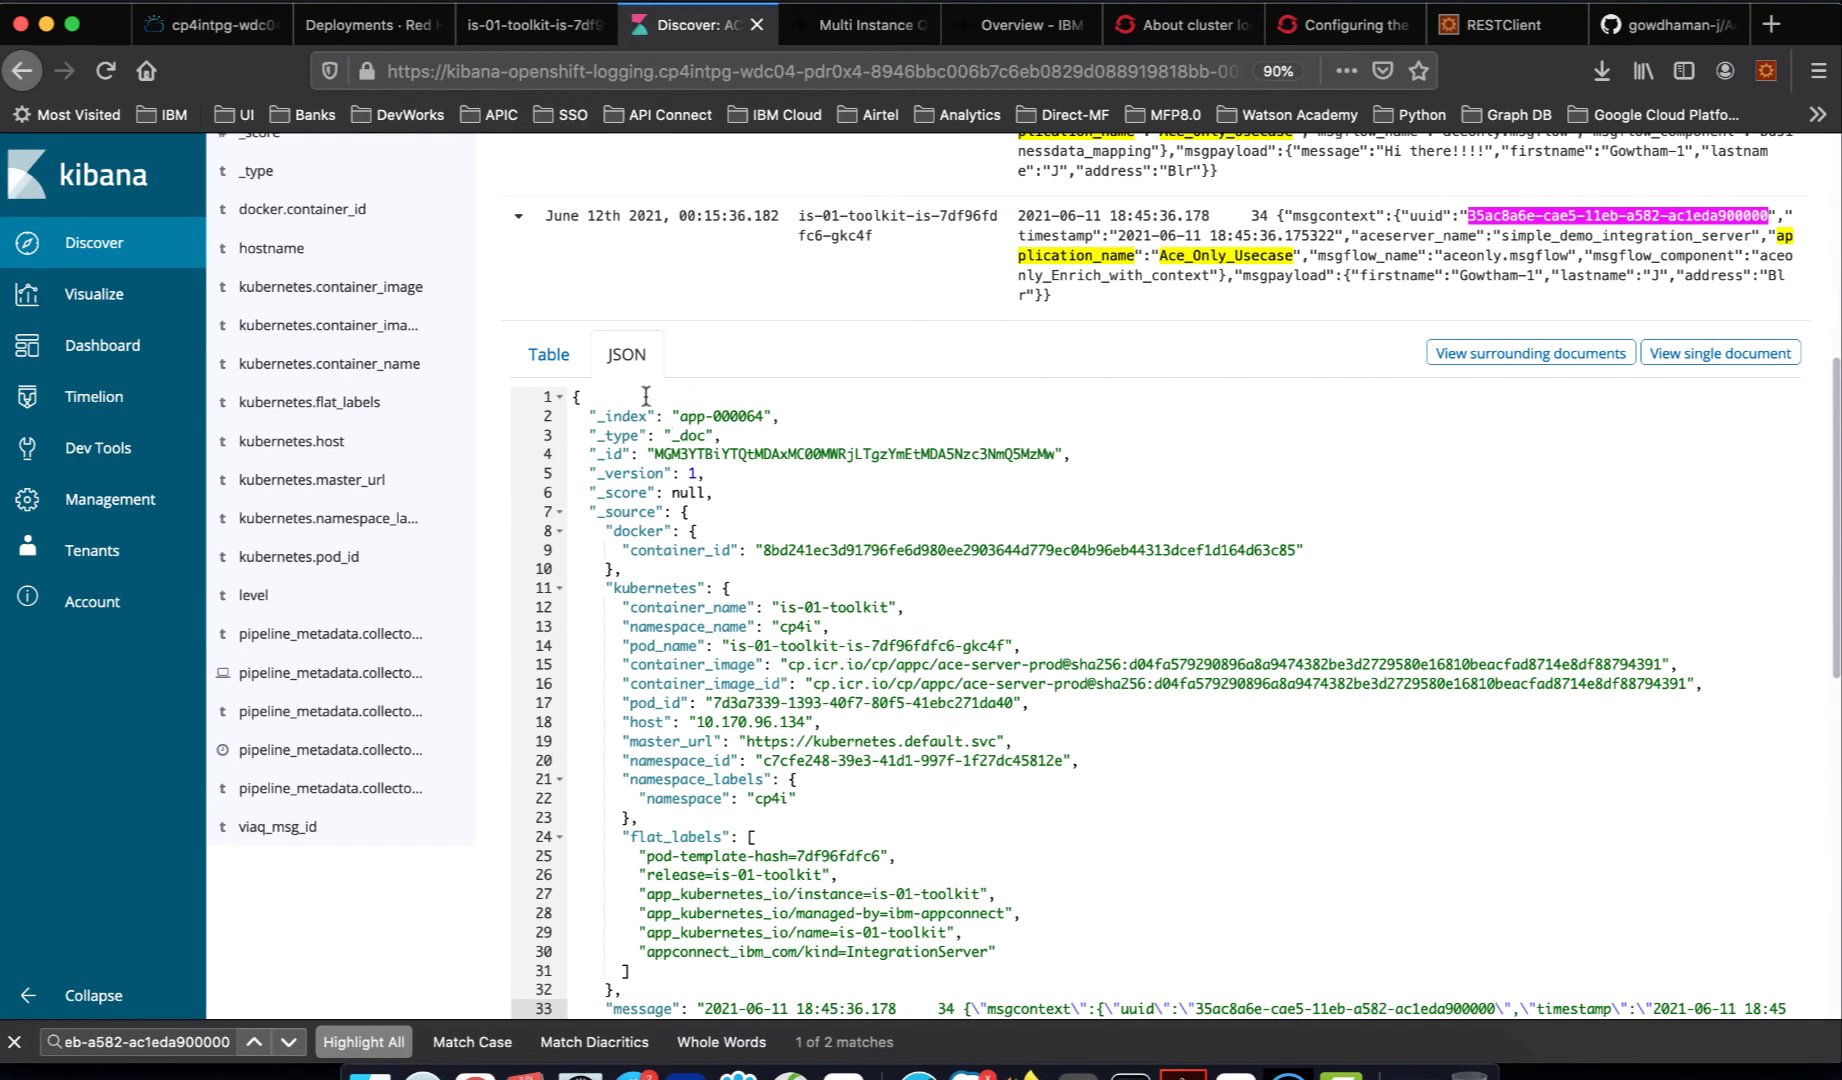
{"action": "left_click", "coordinate": [518, 216]}
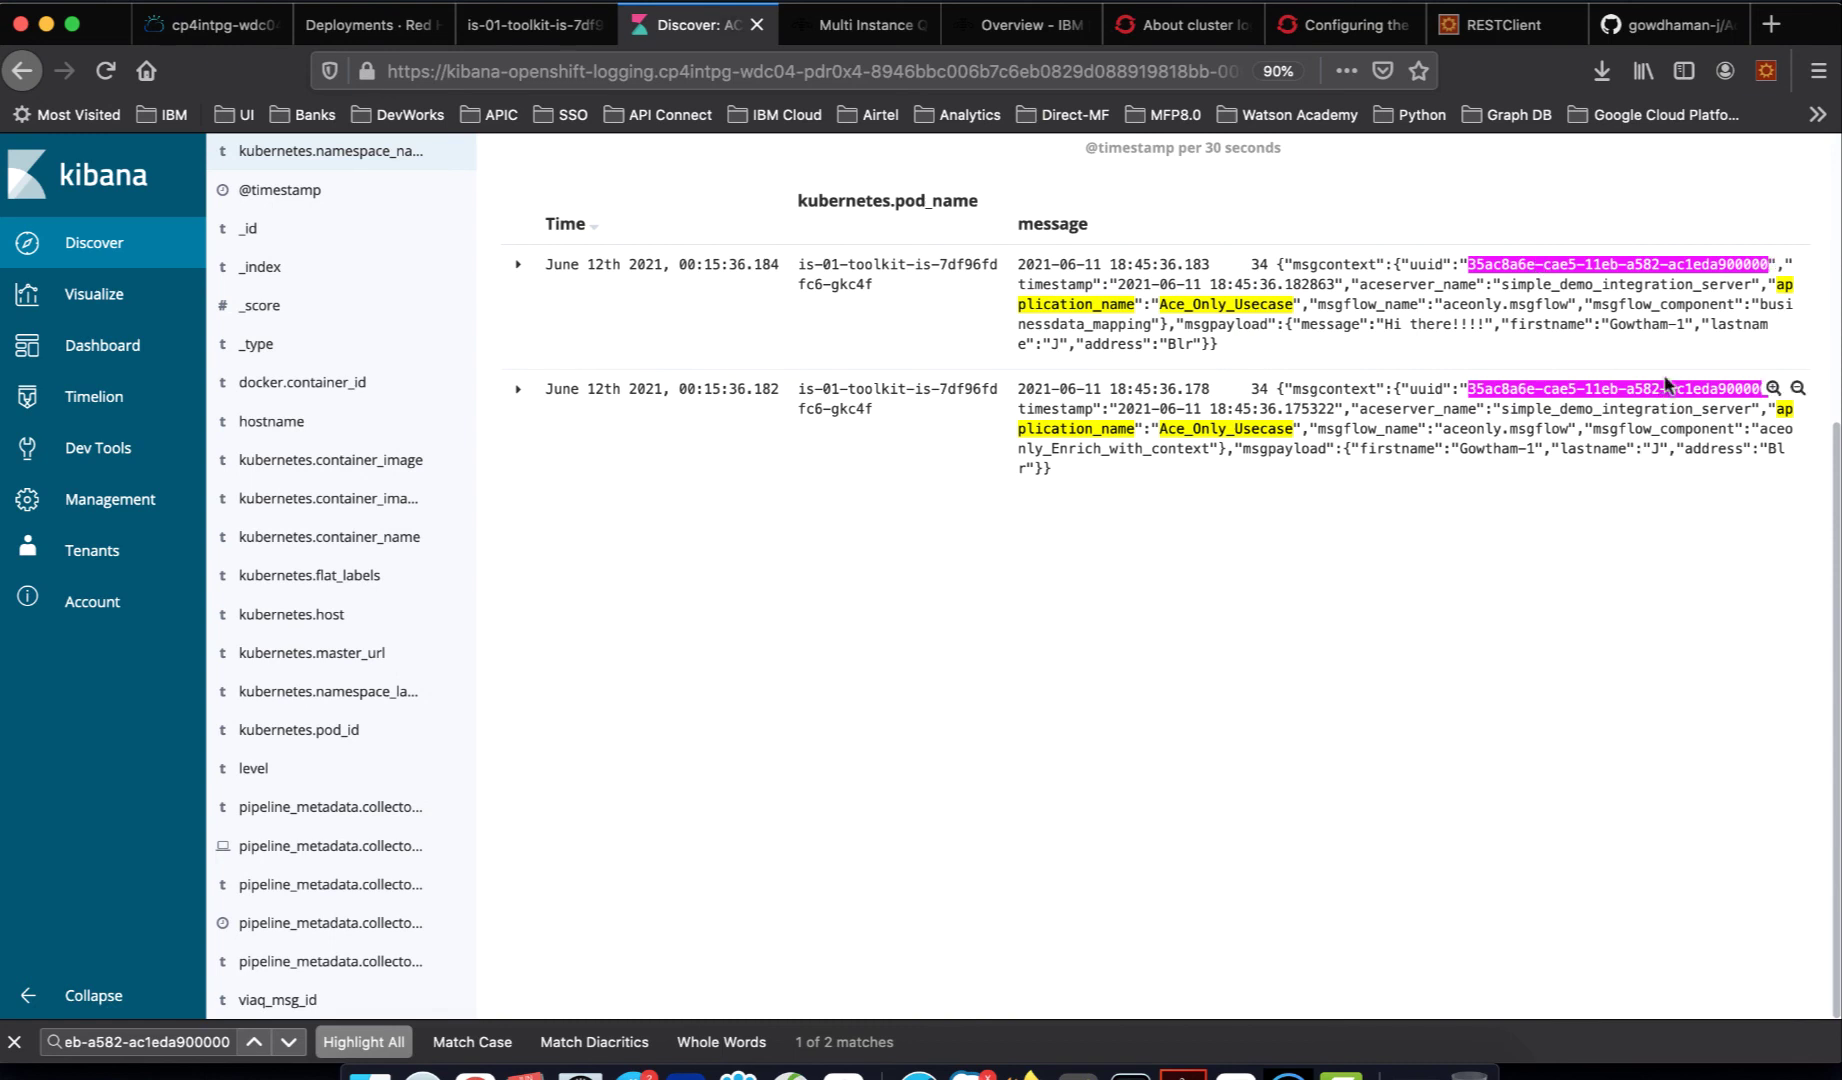
{"action": "scroll", "coordinate": [1545, 520], "scroll_direction": "up", "scroll_amount": 3}
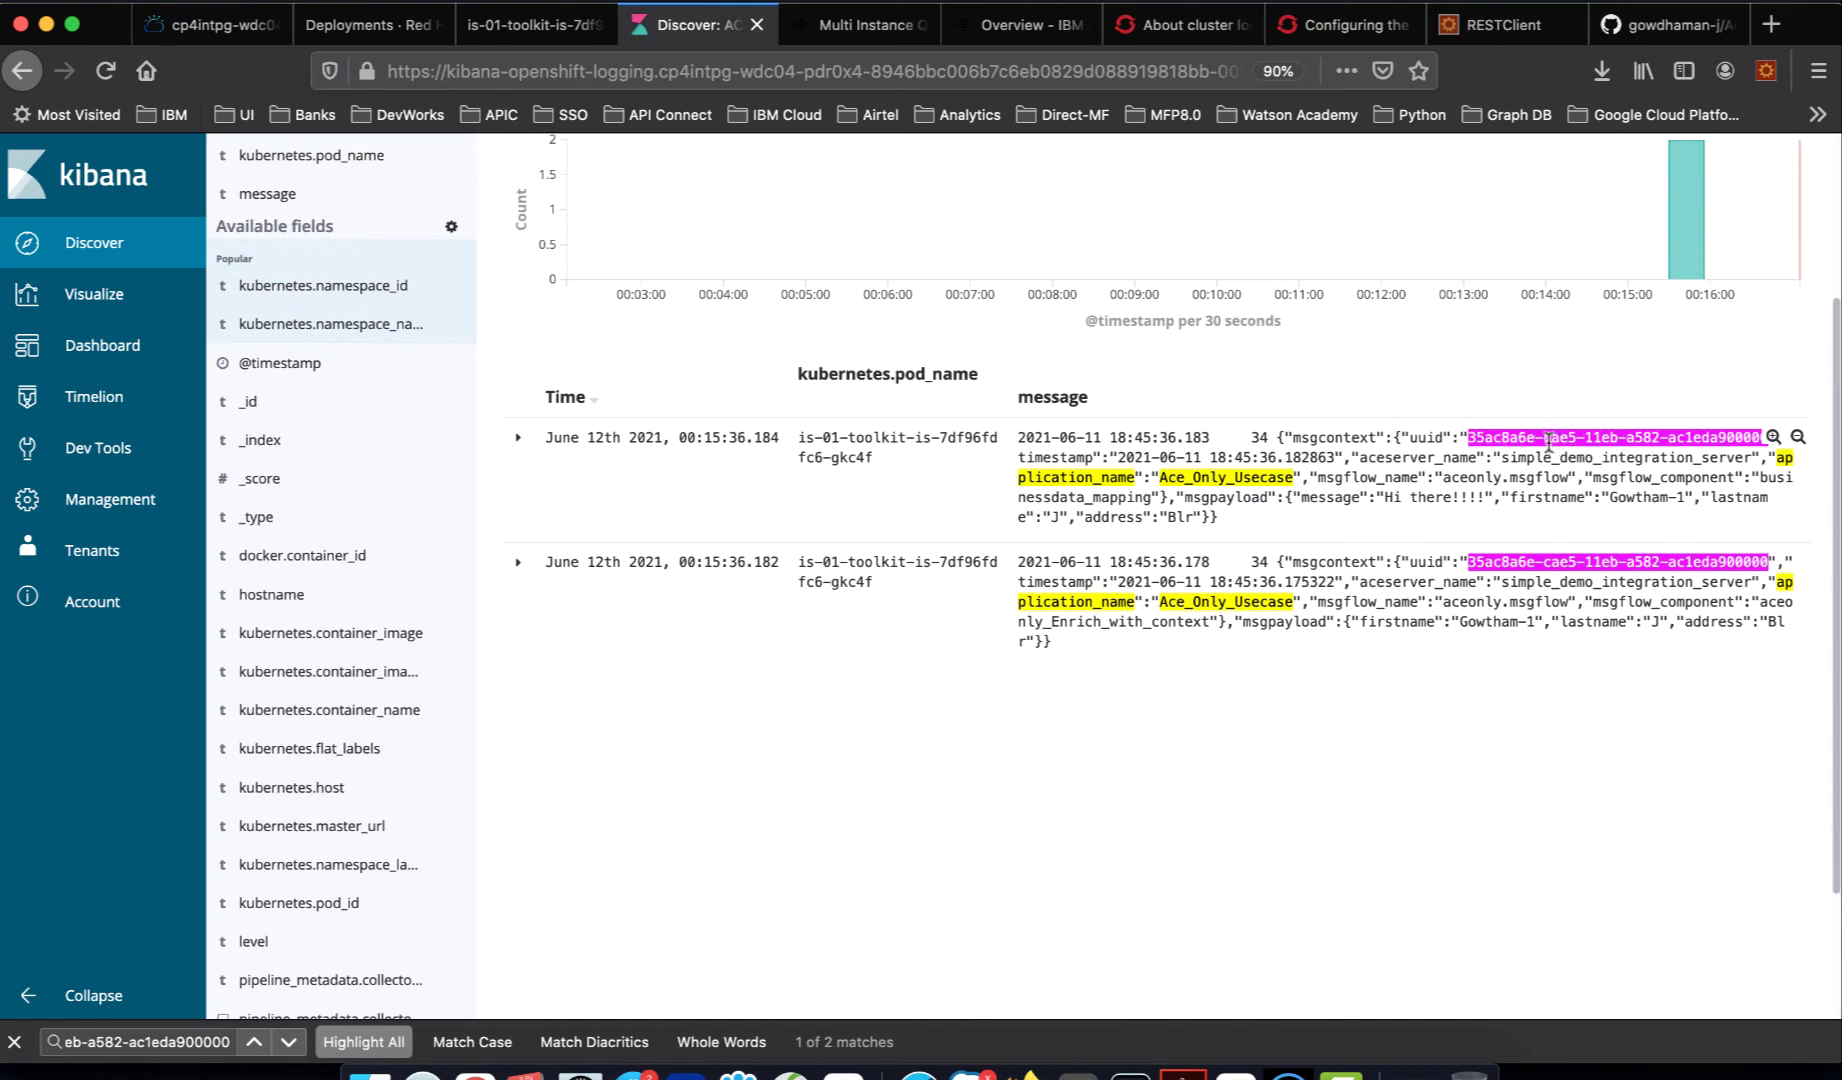
{"action": "scroll", "coordinate": [1547, 440], "scroll_direction": "up", "scroll_amount": 4}
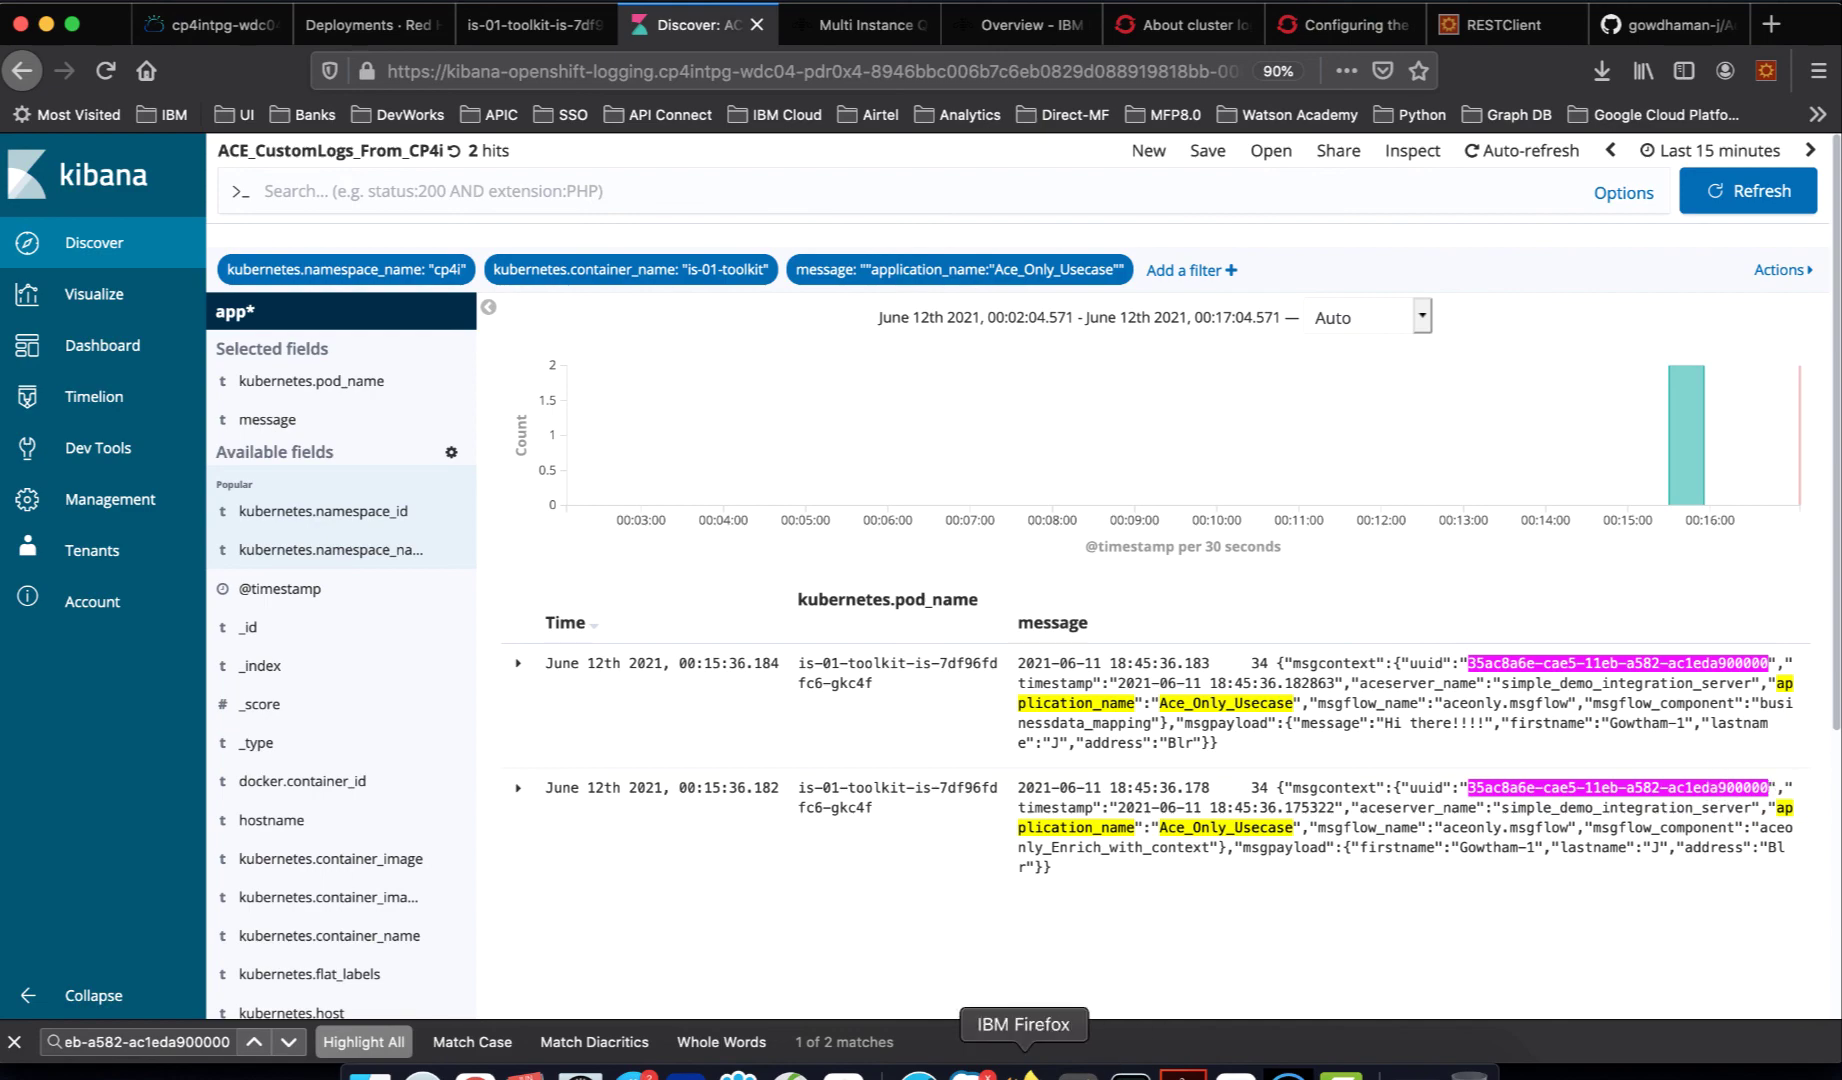
{"action": "left_click", "coordinate": [843, 1074]}
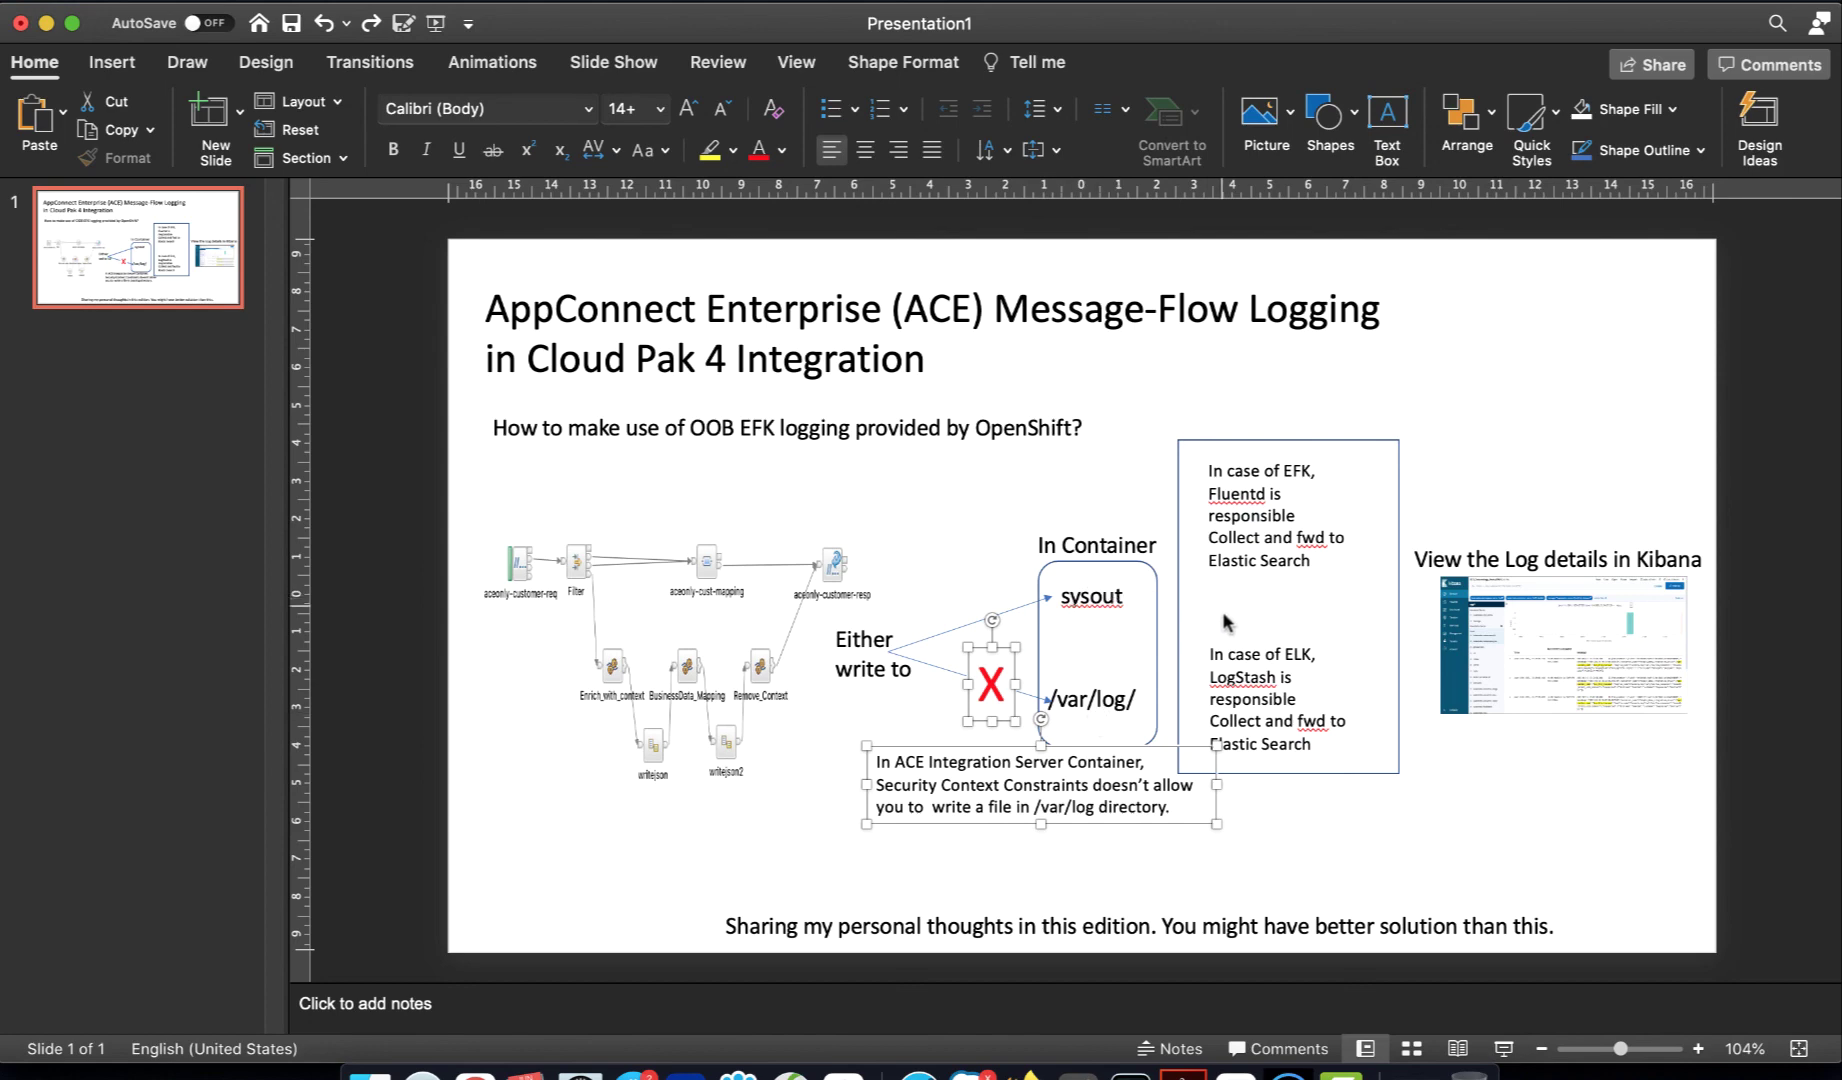
- Bring the ACE Toolkit's aceonly.msgflow graph with its writejson logging nodes back to the front
{"action": "left_click", "coordinate": [1288, 1074]}
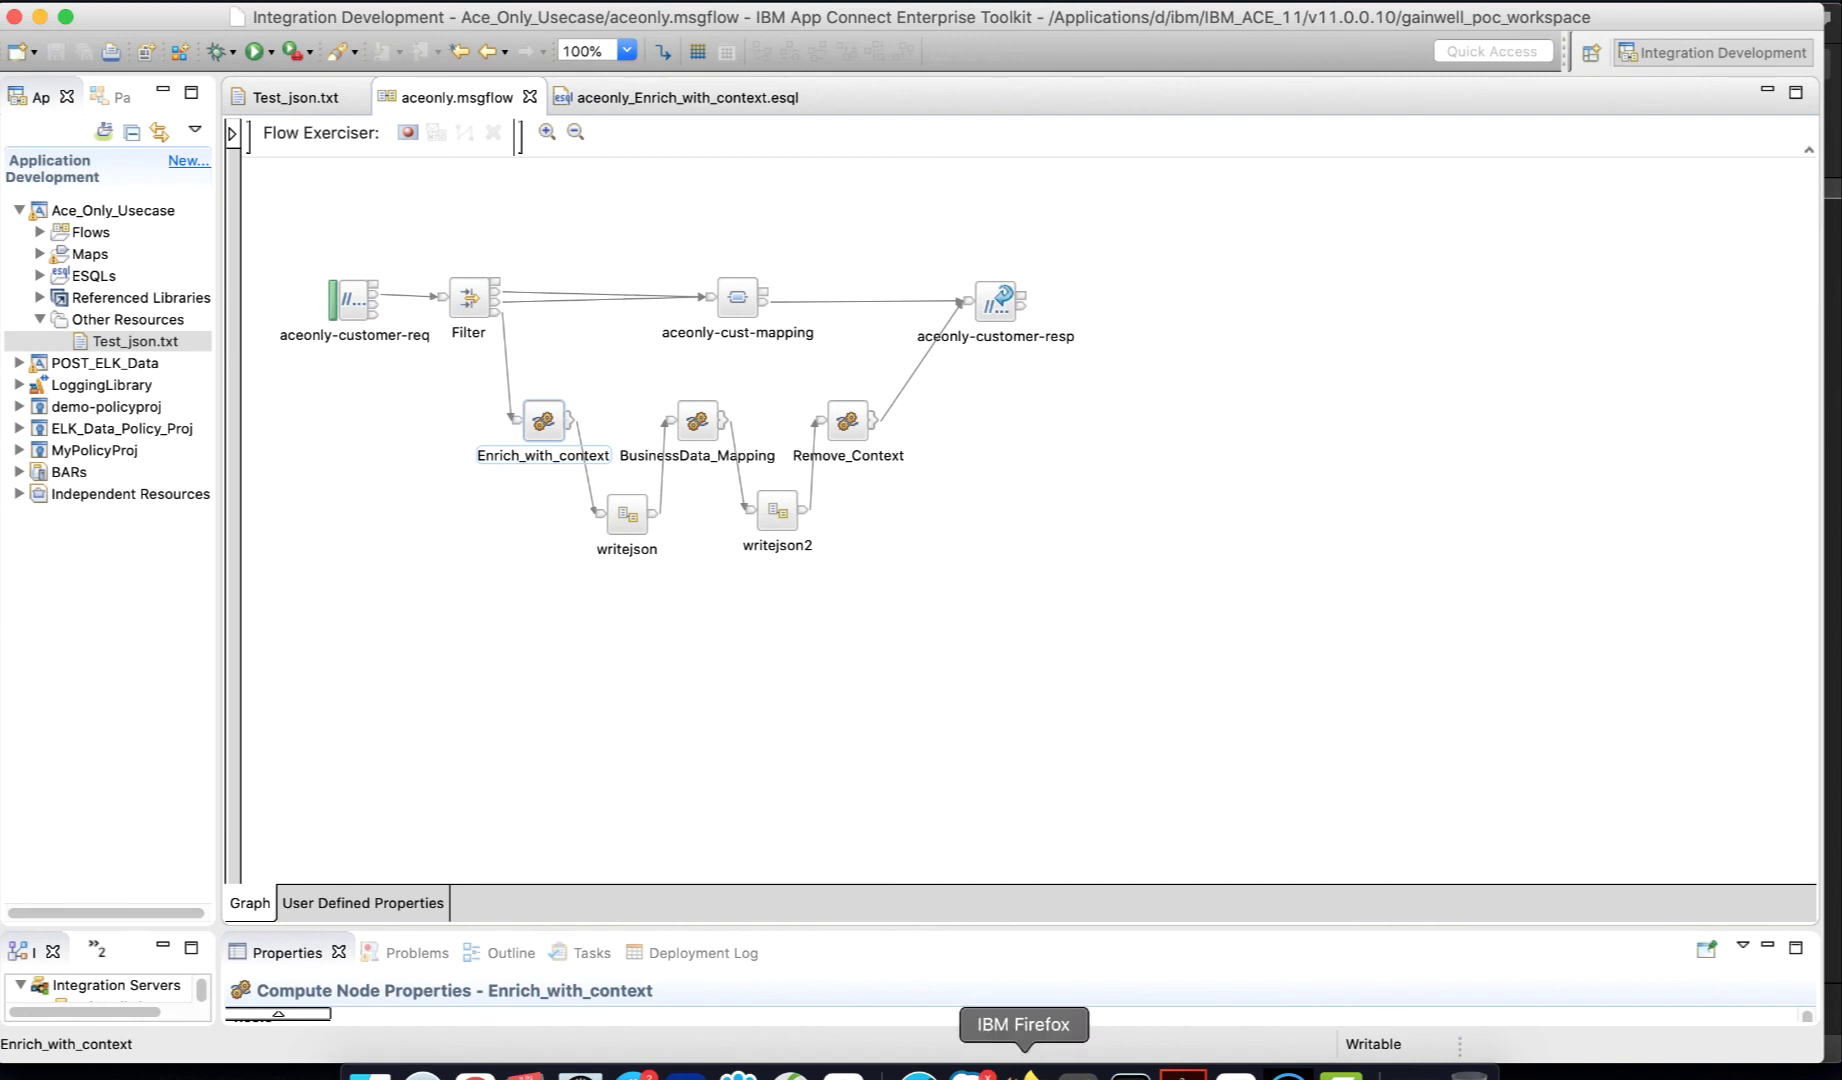
- Bring Firefox forward and show the Ace_Only_Usecase GitHub repository holding Ace_Only_Usecase.zip and README.md
{"action": "left_click", "coordinate": [1030, 1074]}
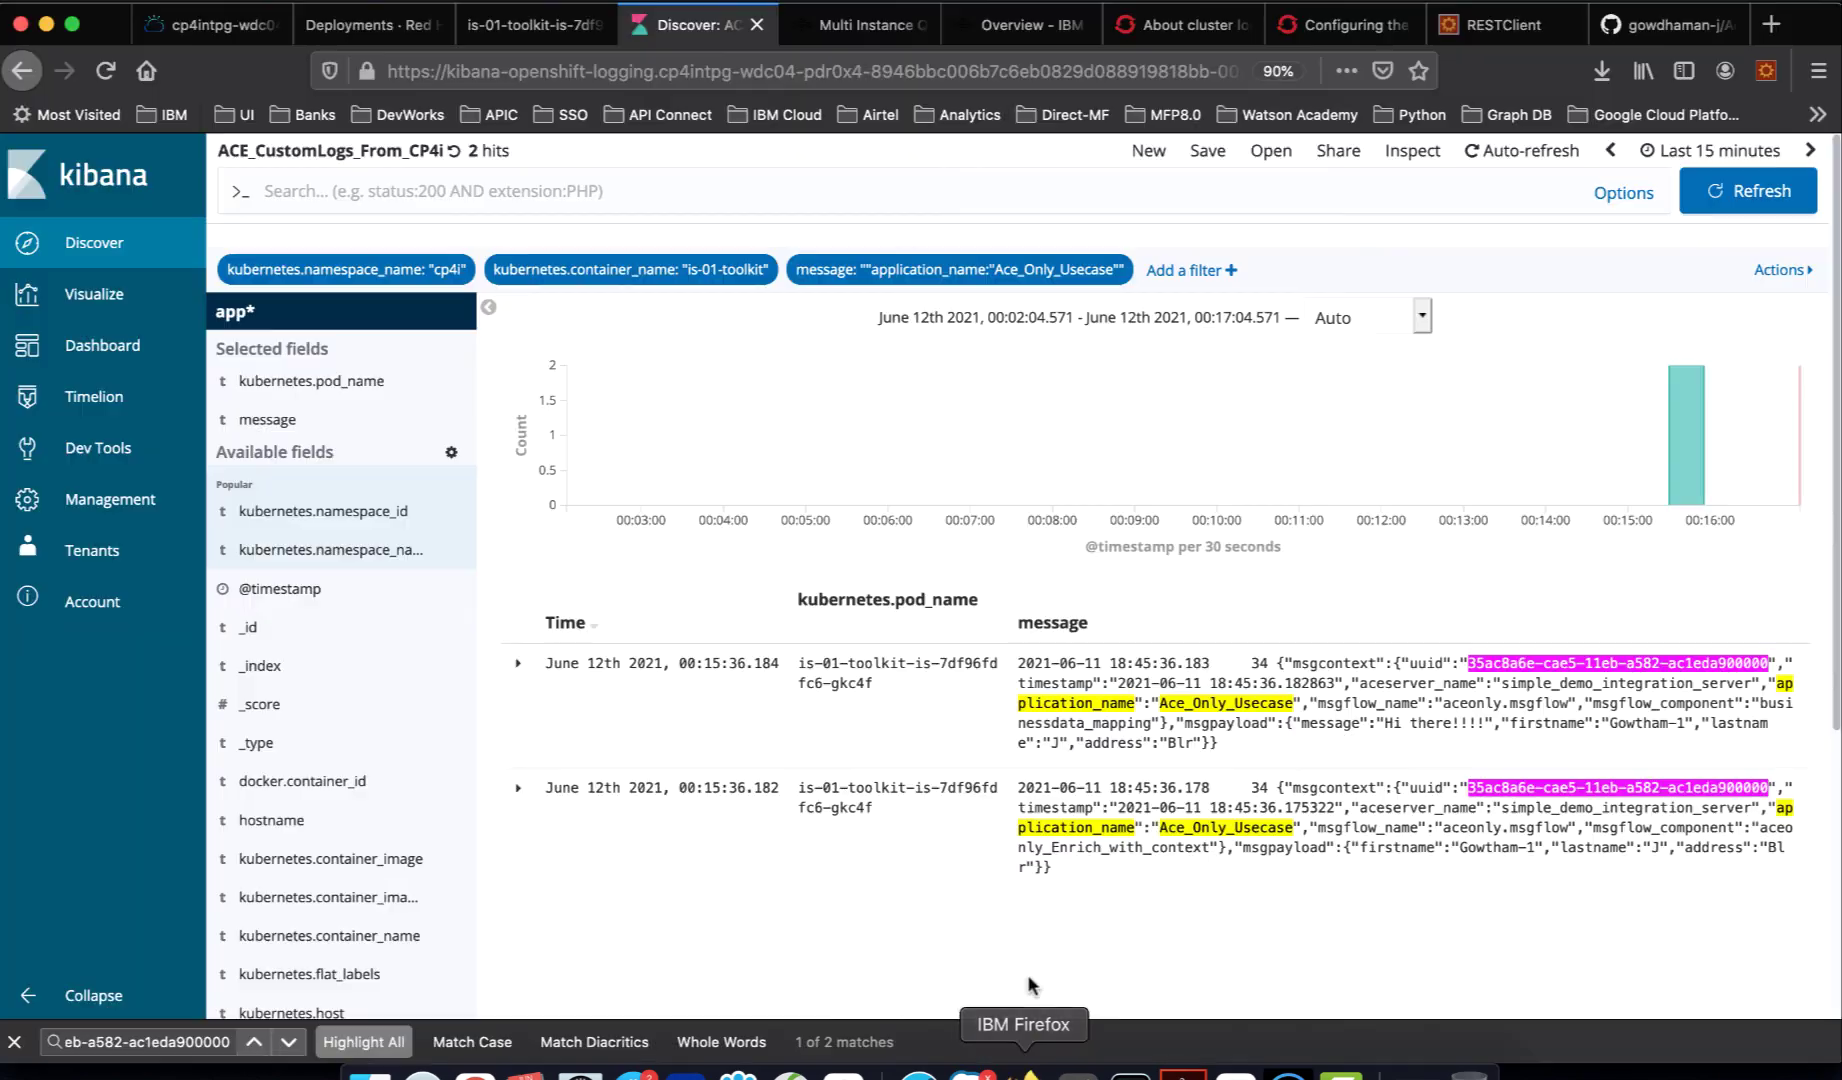
{"action": "left_click", "coordinate": [1687, 32]}
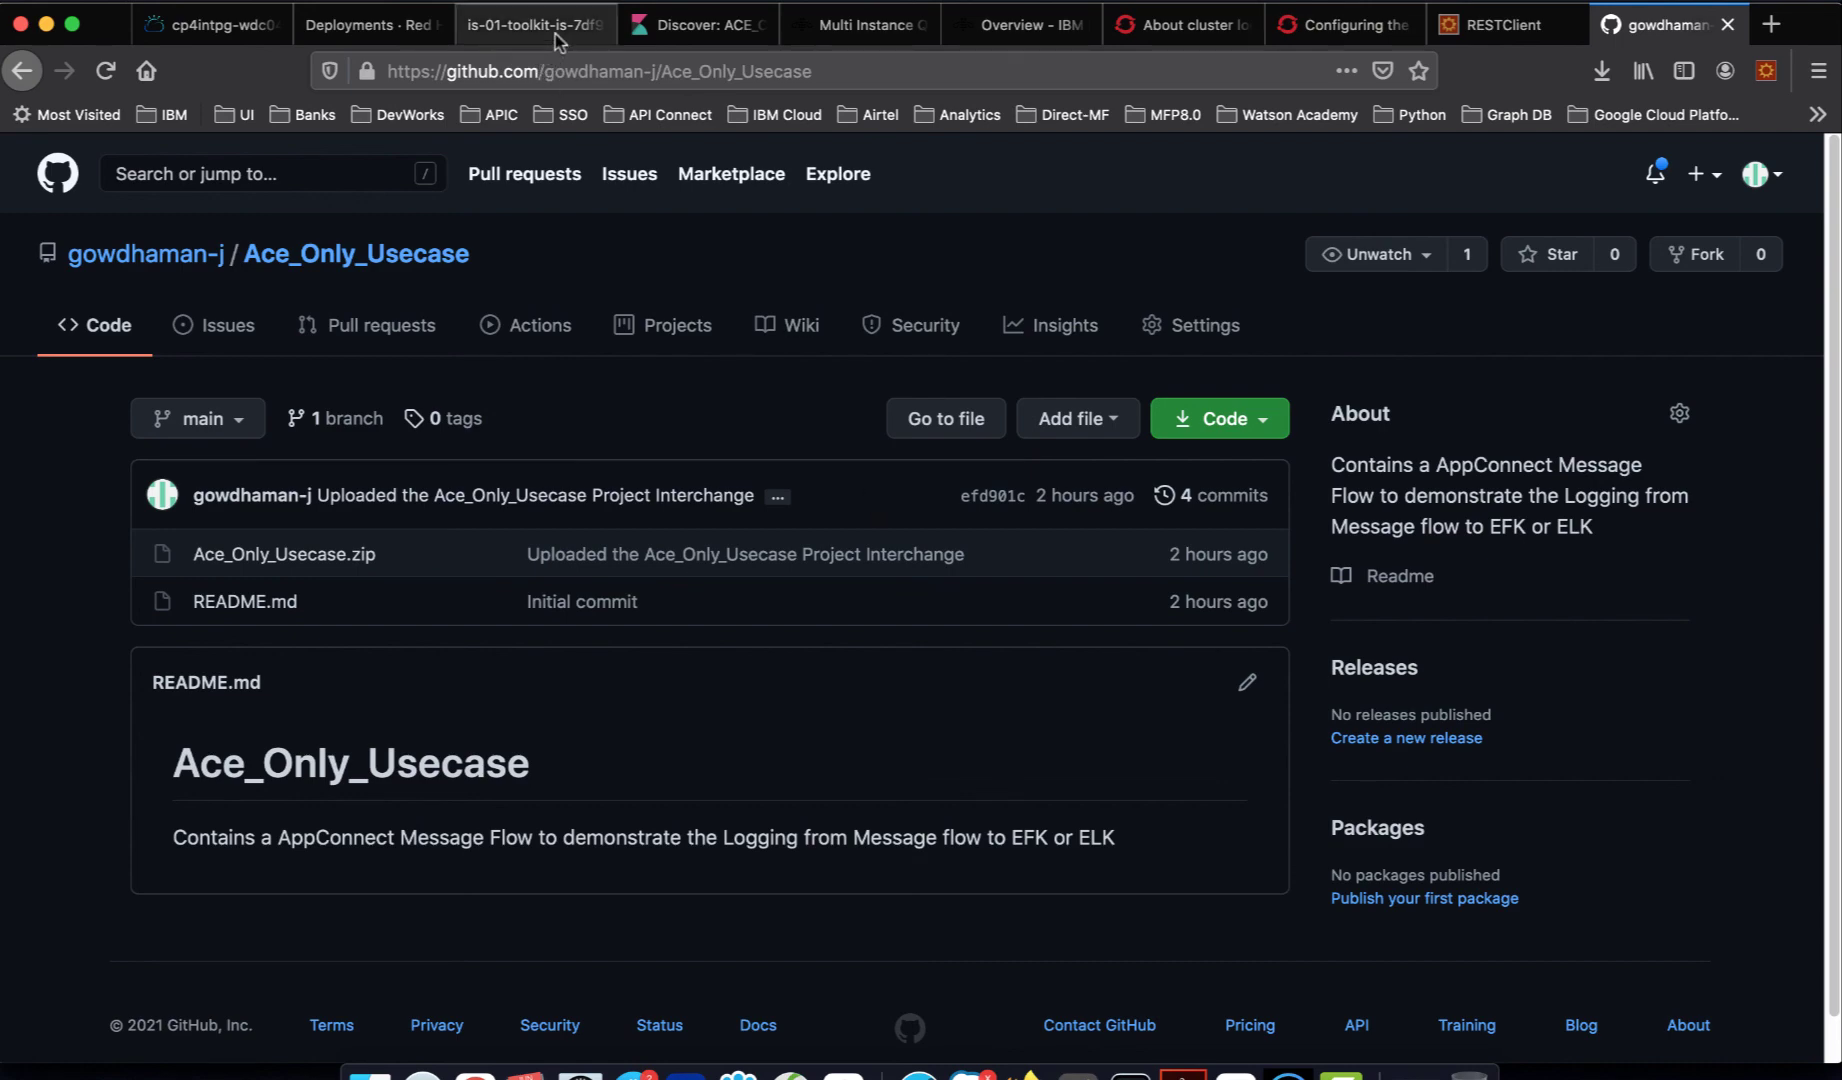
{"action": "left_click", "coordinate": [697, 33]}
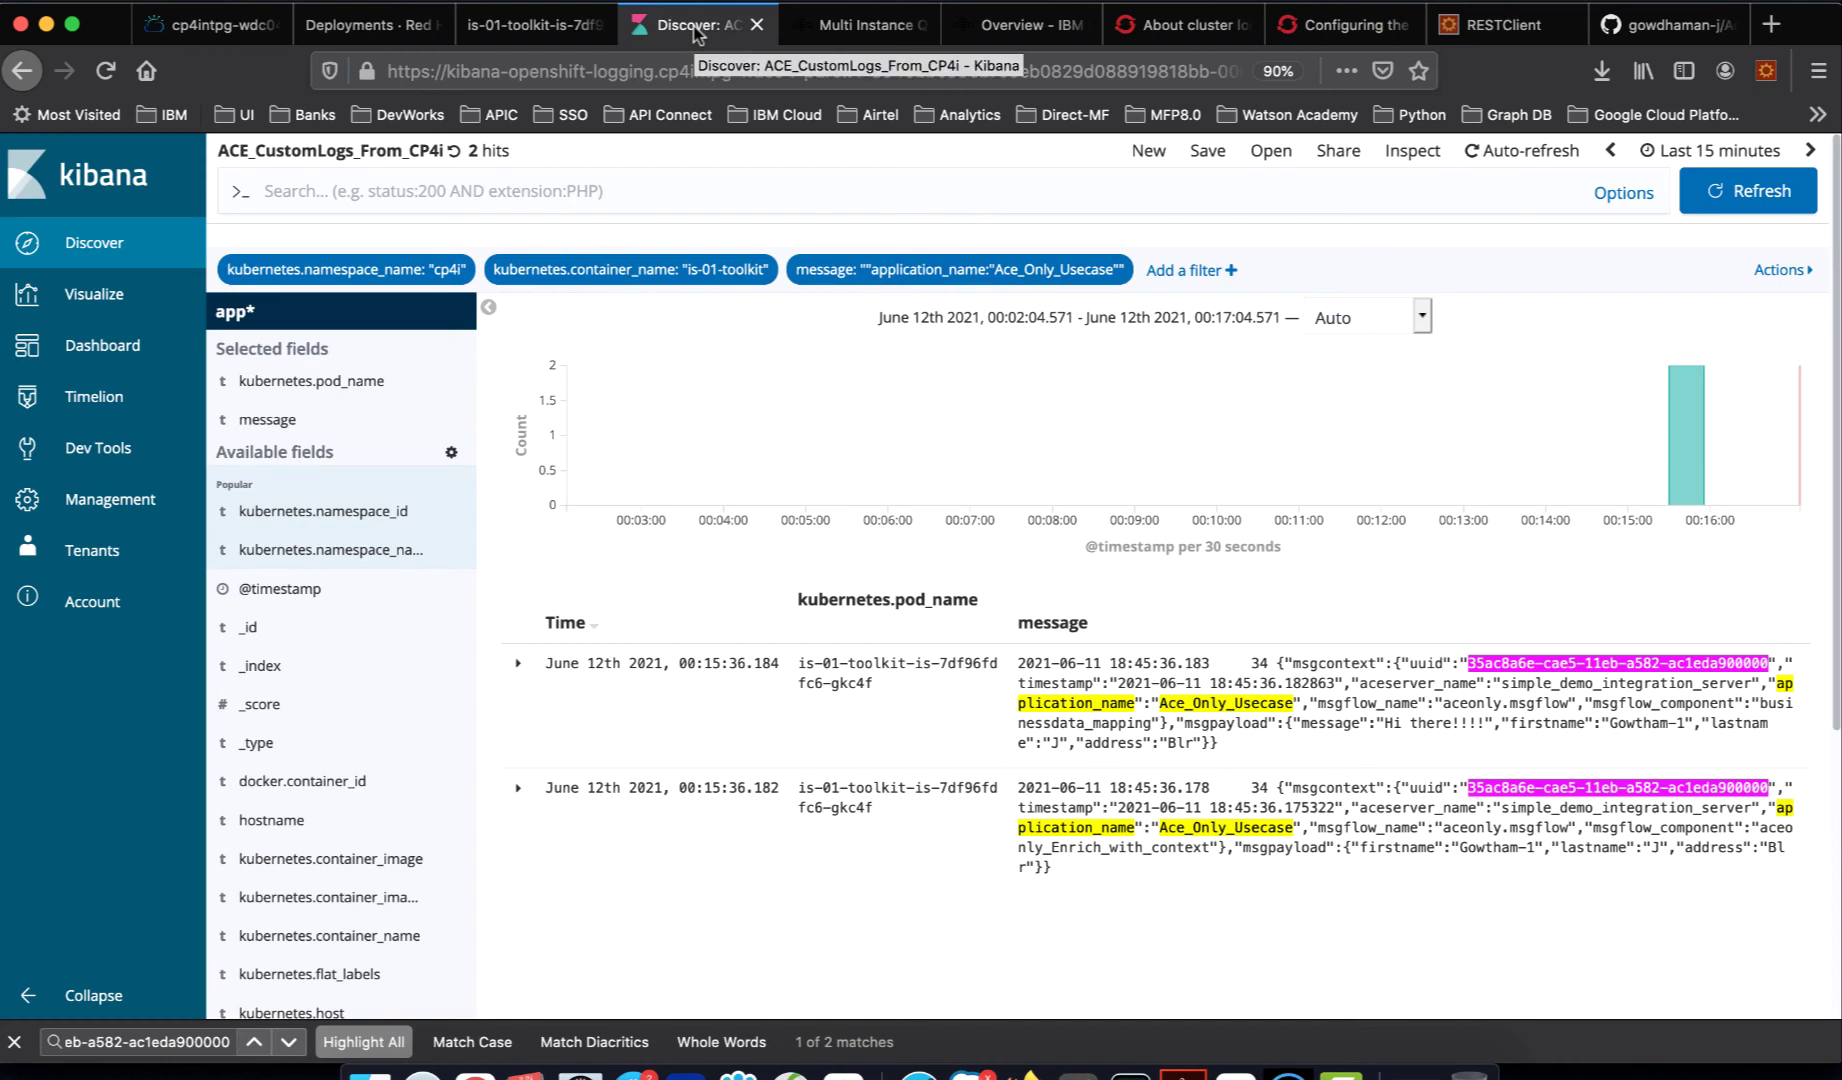